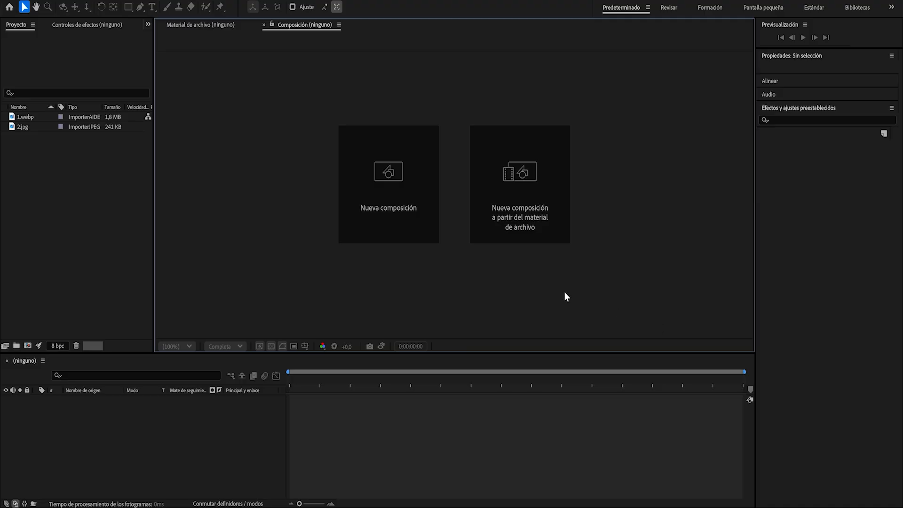
# Create a composition named Transicion at 1920x1080, 29,97 fps and 3 seconds long.
pyautogui.click(419, 176)
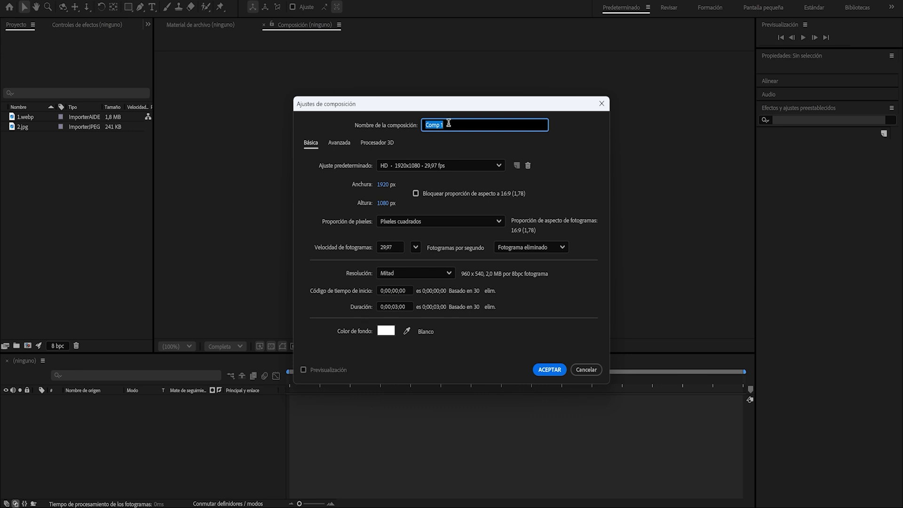
pyautogui.write('Transicion')
pyautogui.click(549, 369)
# Add the 1.webp and 2.jpg images to the Transicion composition as layers, with 1.webp above 2.jpg.
pyautogui.click(25, 126)
pyautogui.click(27, 117)
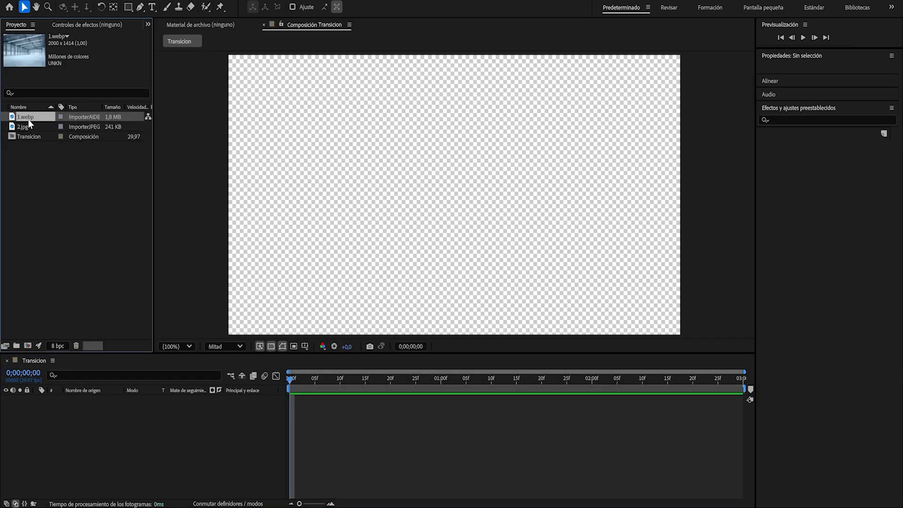
pyautogui.click(26, 136)
pyautogui.click(29, 126)
pyautogui.click(29, 117)
pyautogui.keyDown('shift'); pyautogui.click(26, 127); pyautogui.keyUp('shift')
pyautogui.moveTo(71, 407); pyautogui.dragTo(73, 405)
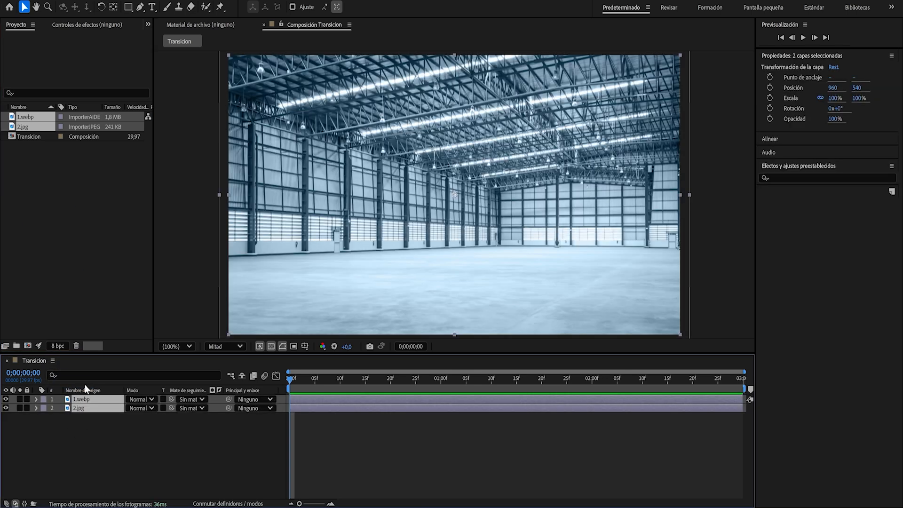
# Examine the 1.webp and 2.jpg images individually by hiding and showing their layers, leaving both visible.
pyautogui.click(6, 407)
pyautogui.click(6, 399)
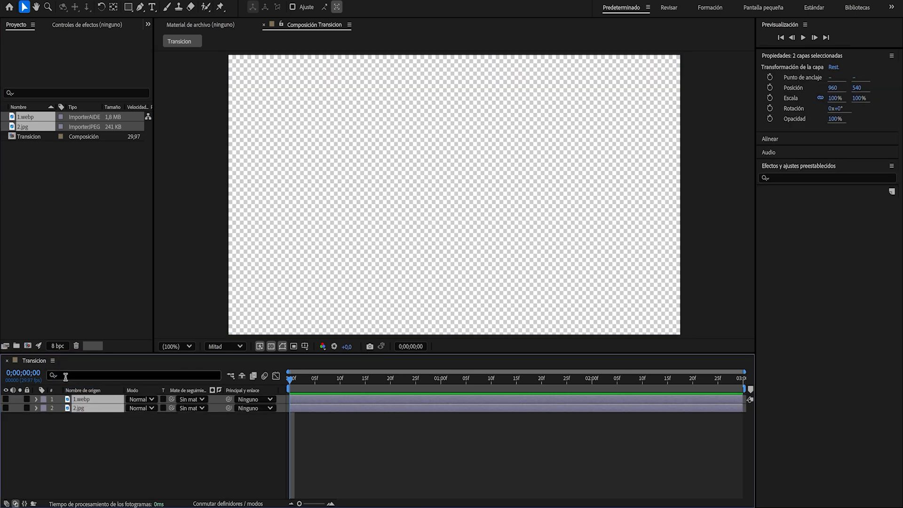
pyautogui.click(6, 398)
pyautogui.hotkey('ctrl', 'shift', 'a')
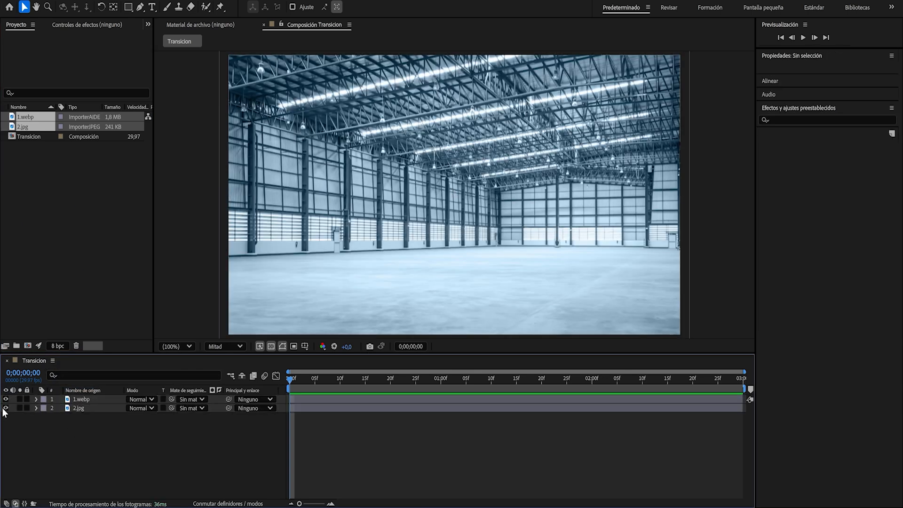
pyautogui.moveTo(290, 379); pyautogui.dragTo(239, 351)
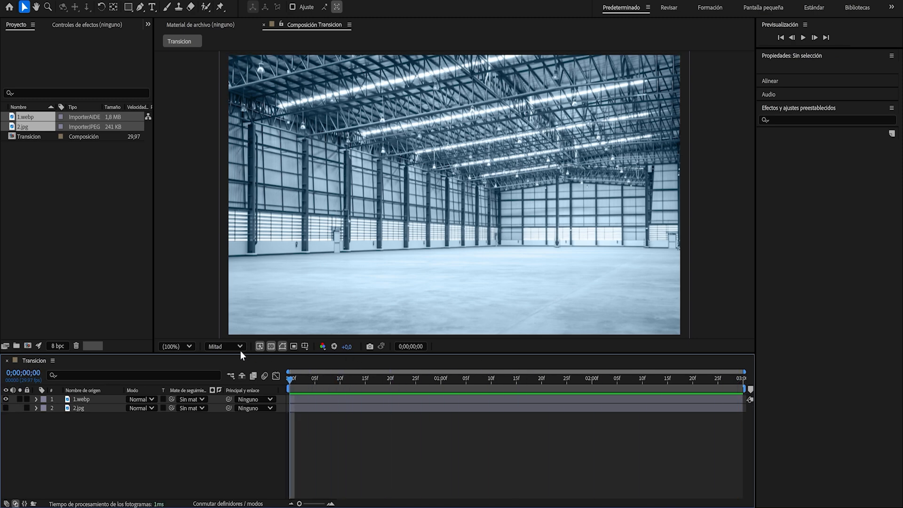
pyautogui.click(5, 399)
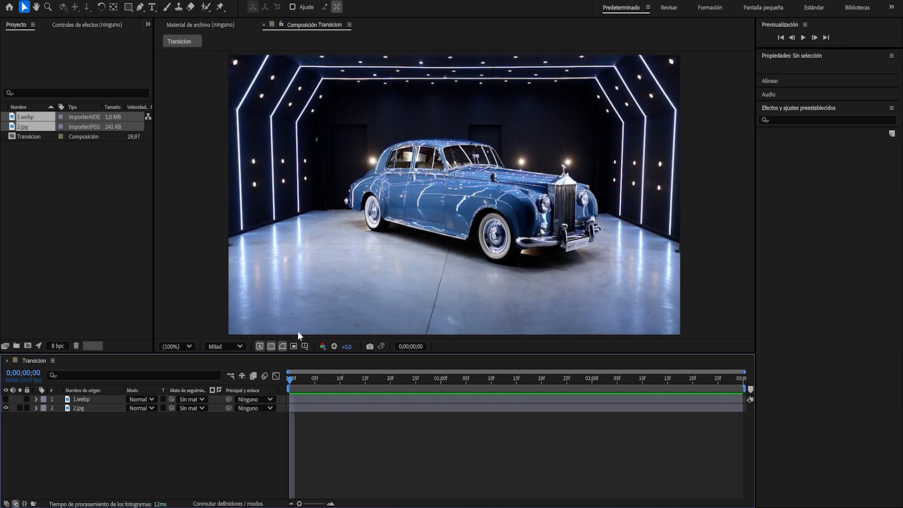
pyautogui.click(6, 408)
pyautogui.click(6, 399)
pyautogui.click(5, 399)
pyautogui.click(5, 408)
pyautogui.click(6, 408)
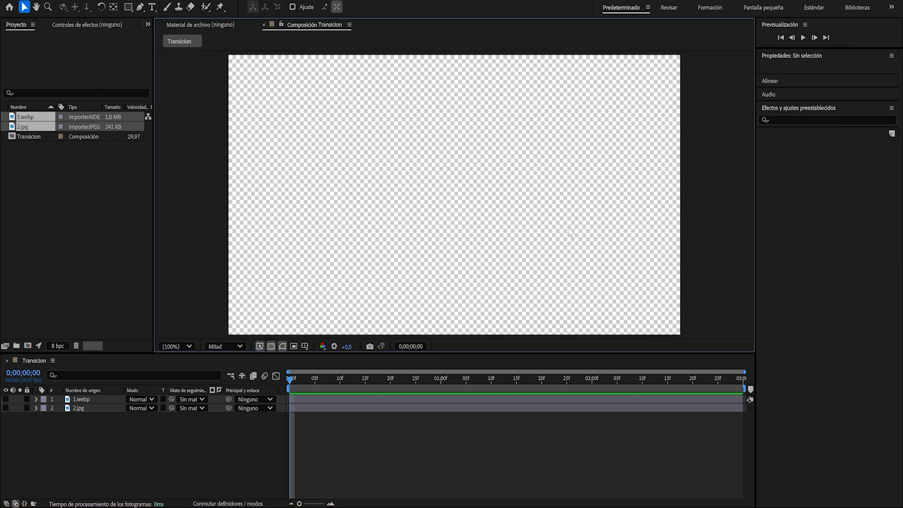
pyautogui.moveTo(6, 398); pyautogui.dragTo(6, 411)
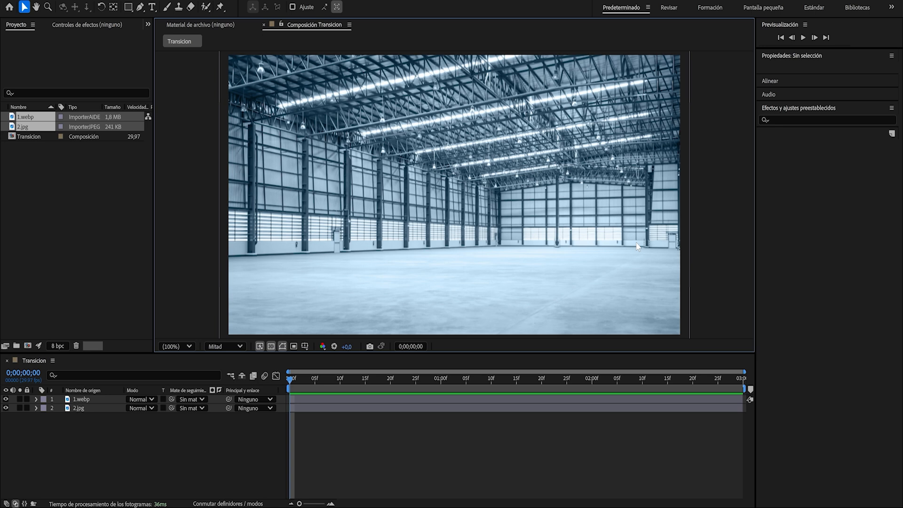
pyautogui.click(595, 263)
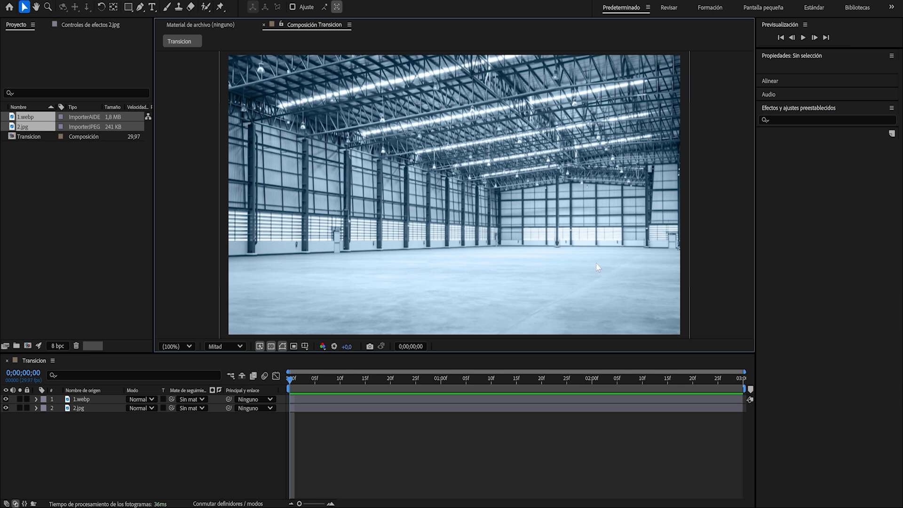
# Precompose the 2.jpg layer as Media, moving all attributes into the new composition.
pyautogui.click(88, 410)
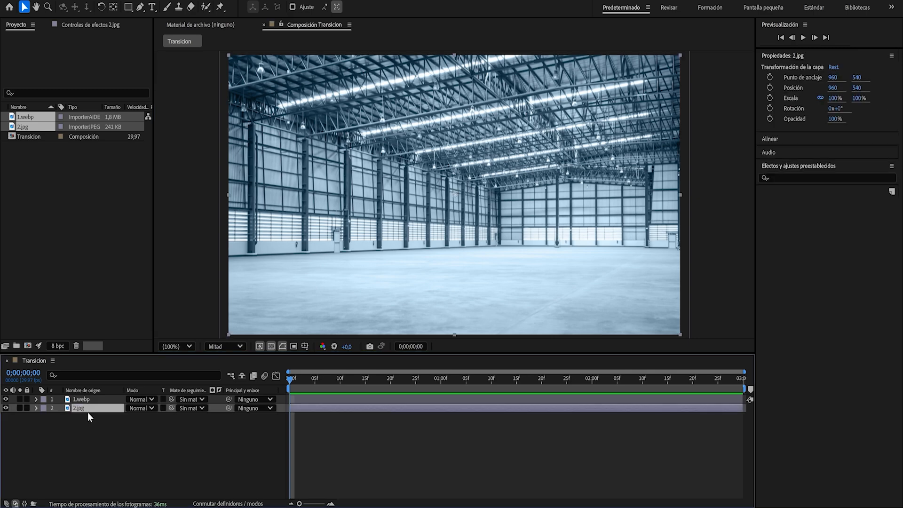
pyautogui.rightClick(89, 410)
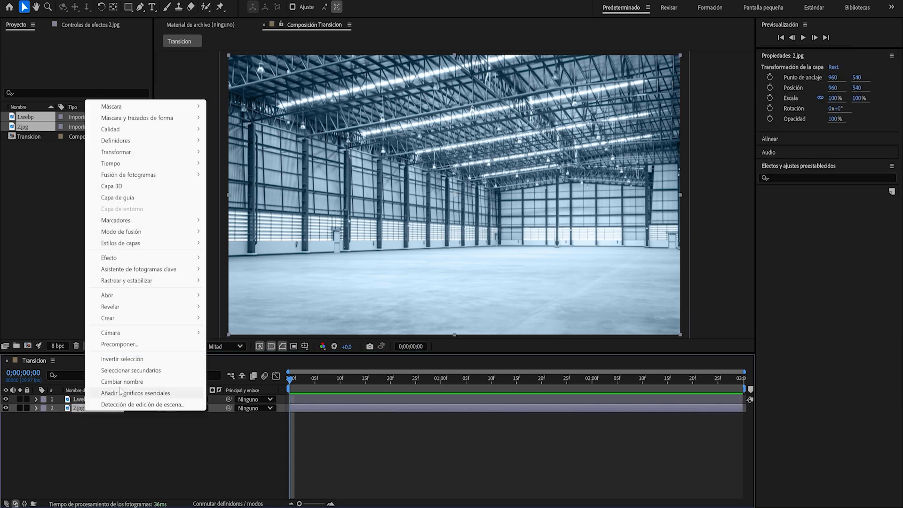
pyautogui.click(120, 345)
pyautogui.write('Media')
pyautogui.click(356, 250)
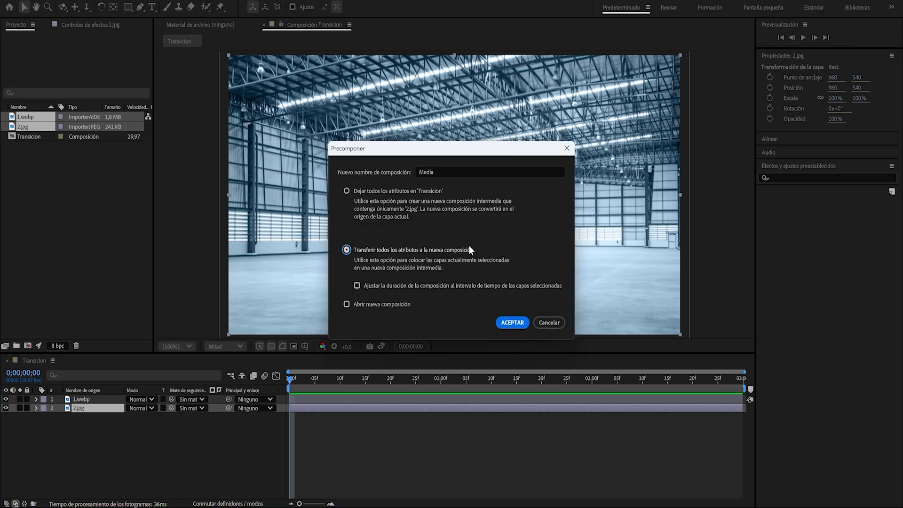
pyautogui.click(512, 323)
pyautogui.click(608, 299)
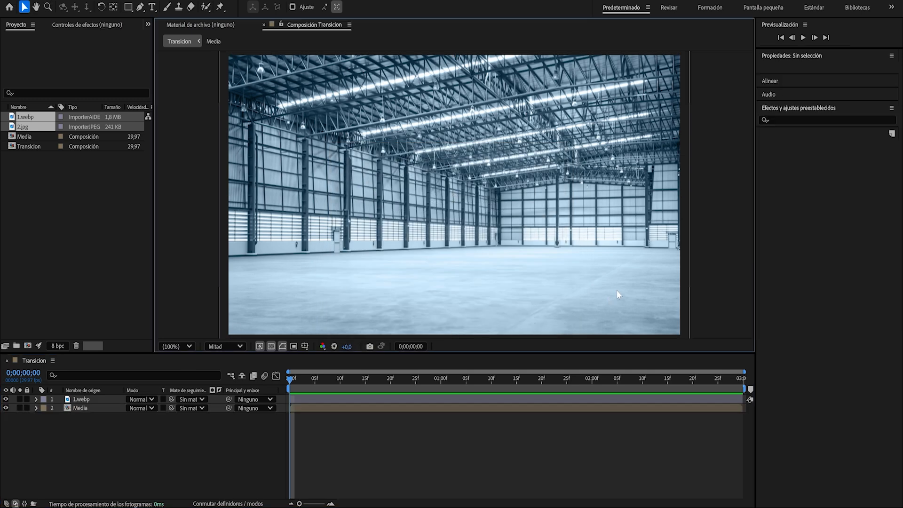
# Create a new composition from the Media composition and rename it Mapa de profundidad.
pyautogui.click(84, 235)
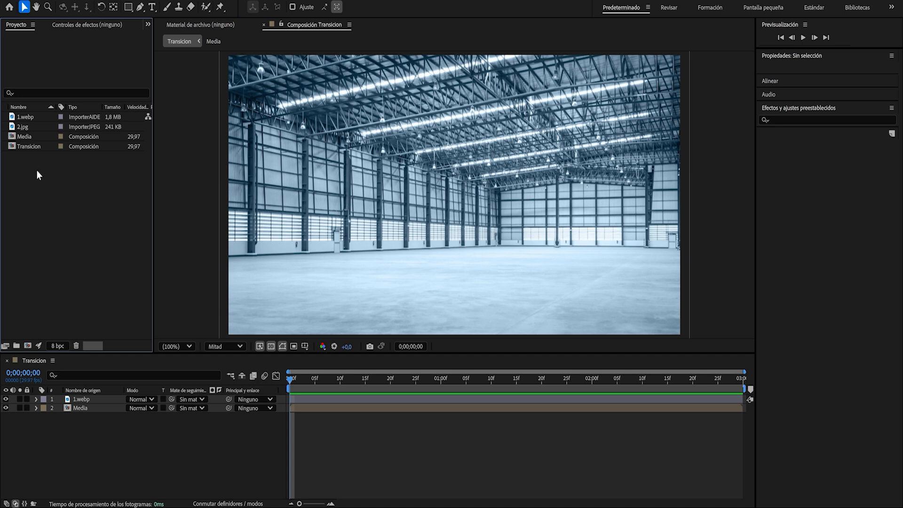
pyautogui.click(22, 136)
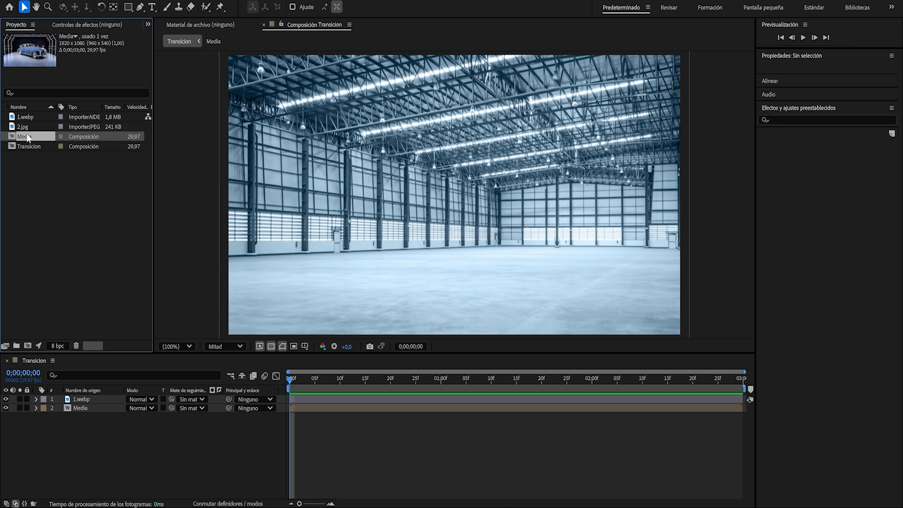
pyautogui.moveTo(27, 137); pyautogui.dragTo(28, 137)
pyautogui.moveTo(104, 264); pyautogui.dragTo(28, 345)
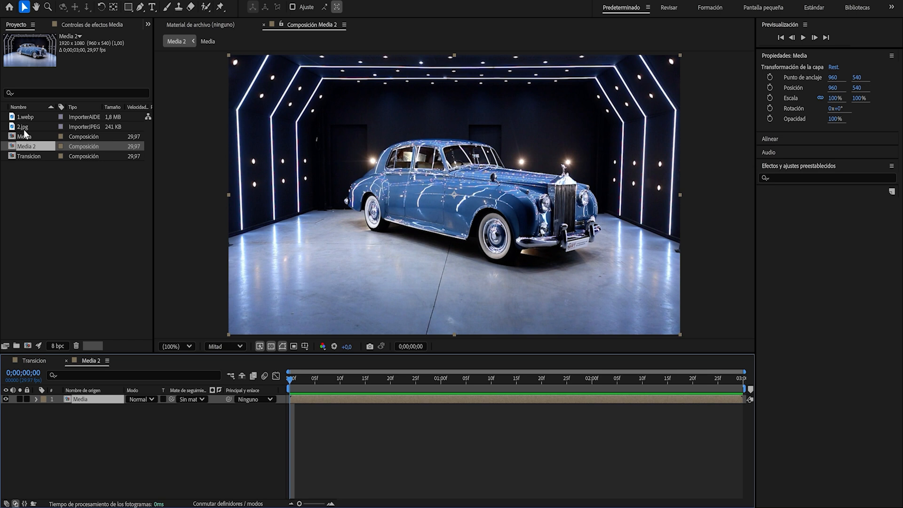
pyautogui.click(27, 147)
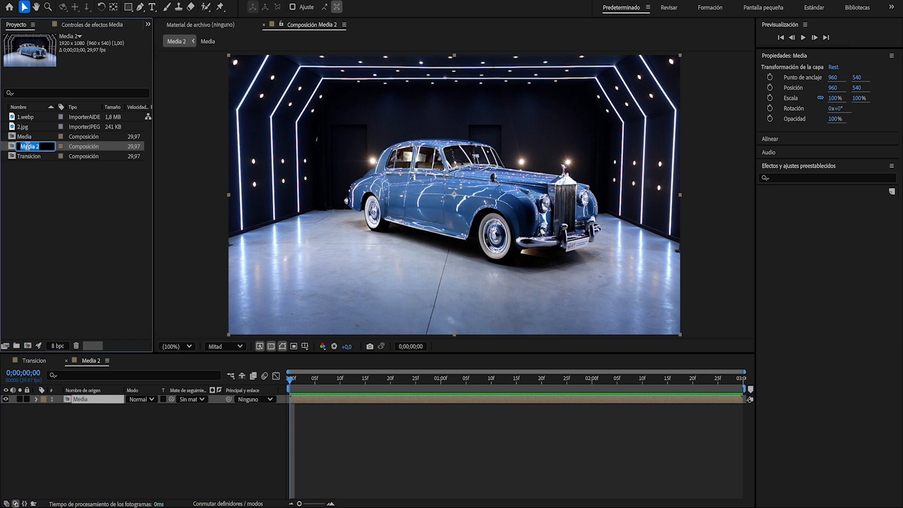
pyautogui.write('Mapa de profundidad')
pyautogui.press('Return')
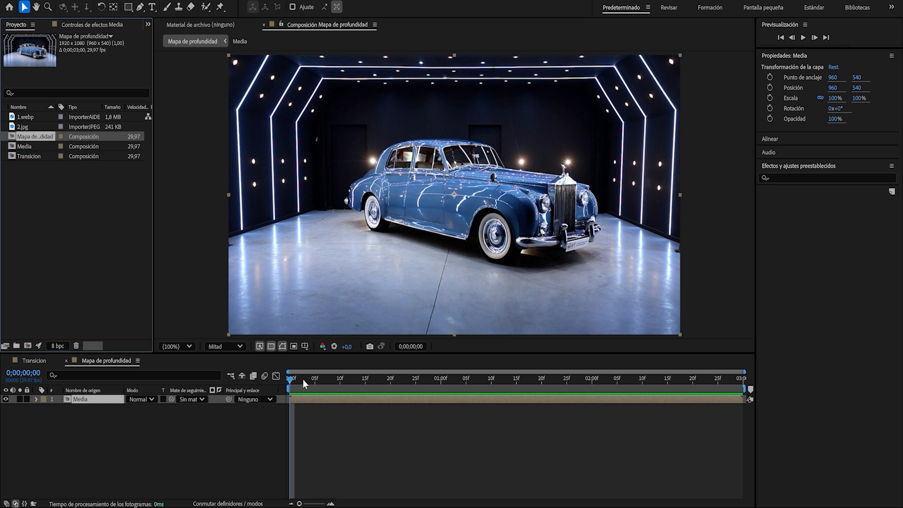
# Queue the first frame of Mapa de profundidad for export as a Photoshop file, using the Configuración óptima render settings.
pyautogui.moveTo(304, 379)
pyautogui.mouseDown()
pyautogui.moveTo(325, 382)
pyautogui.moveTo(291, 385)
pyautogui.mouseUp()
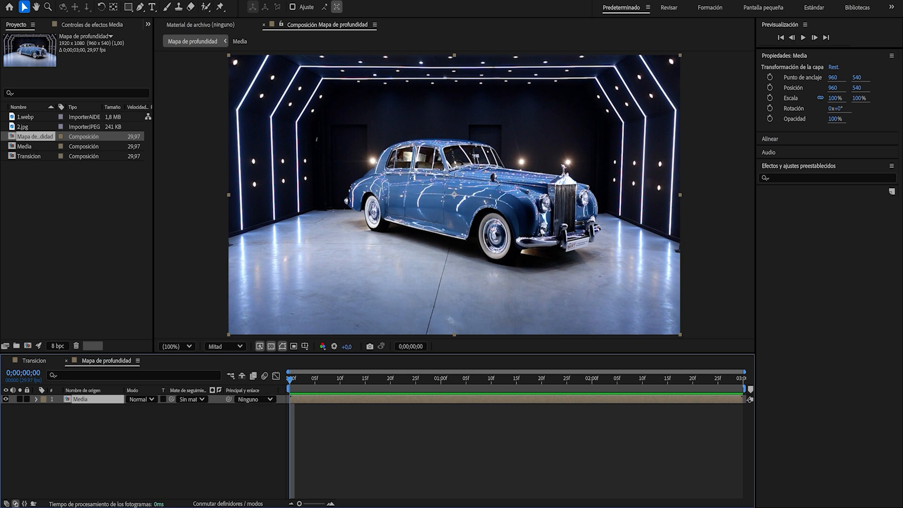
pyautogui.click(63, 0)
pyautogui.moveTo(117, 118)
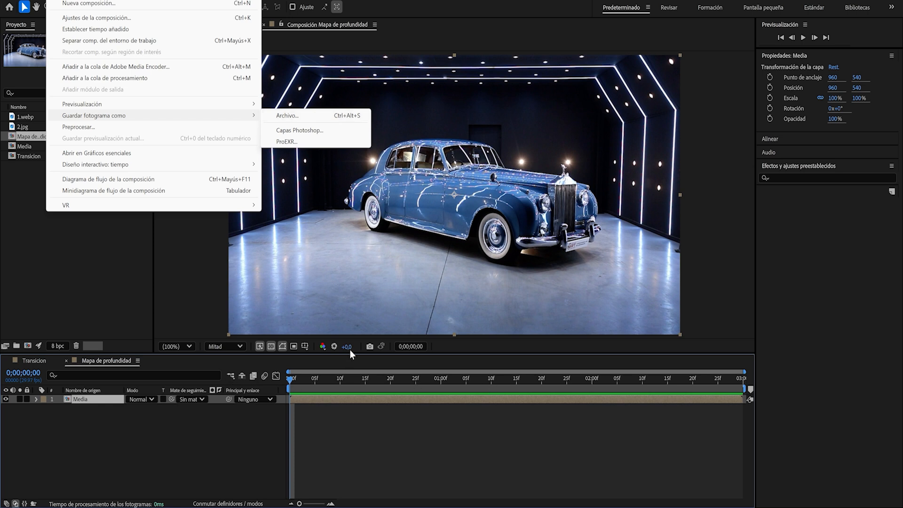
pyautogui.click(306, 116)
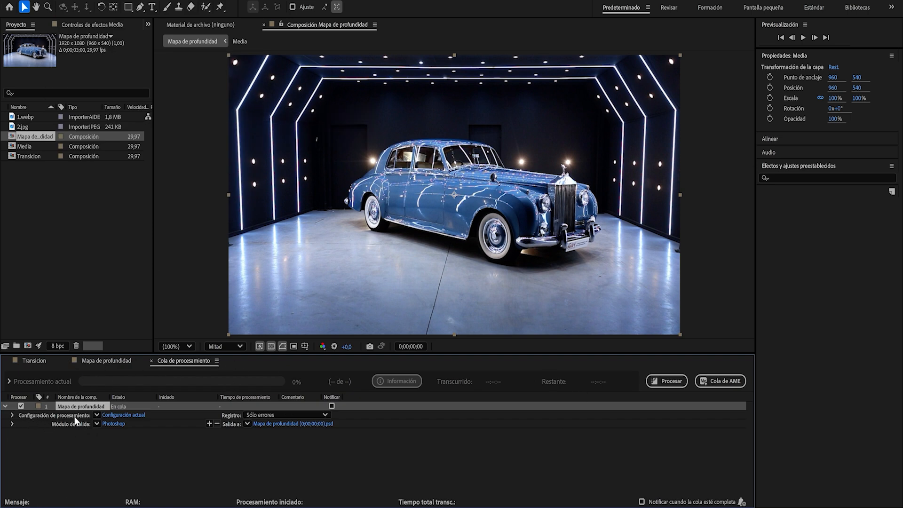
pyautogui.click(96, 415)
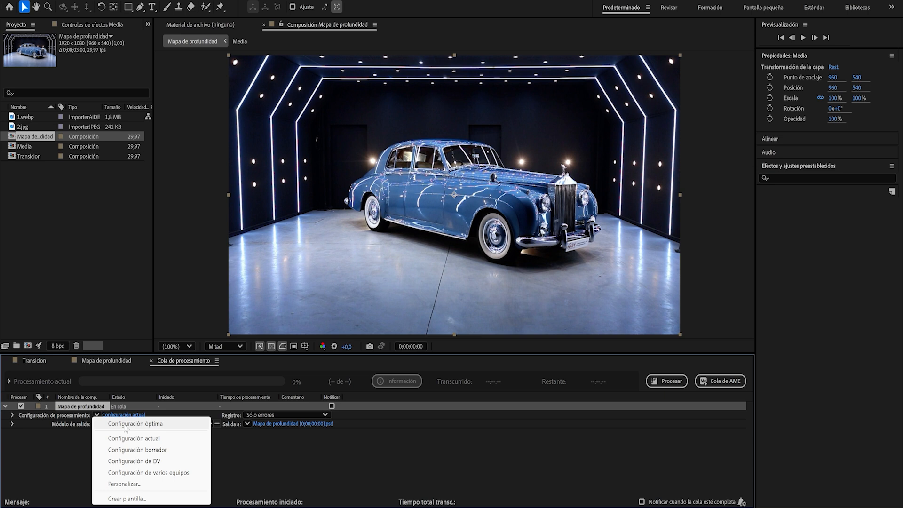
pyautogui.click(125, 425)
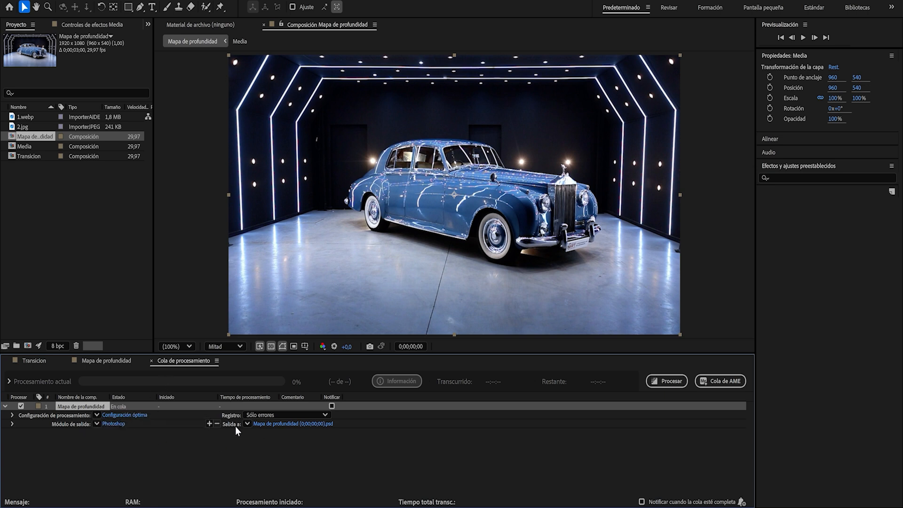
# Name the frame's output file mapa de profundidad.psd in the Transicion onda expansiva folder and render it.
pyautogui.click(310, 423)
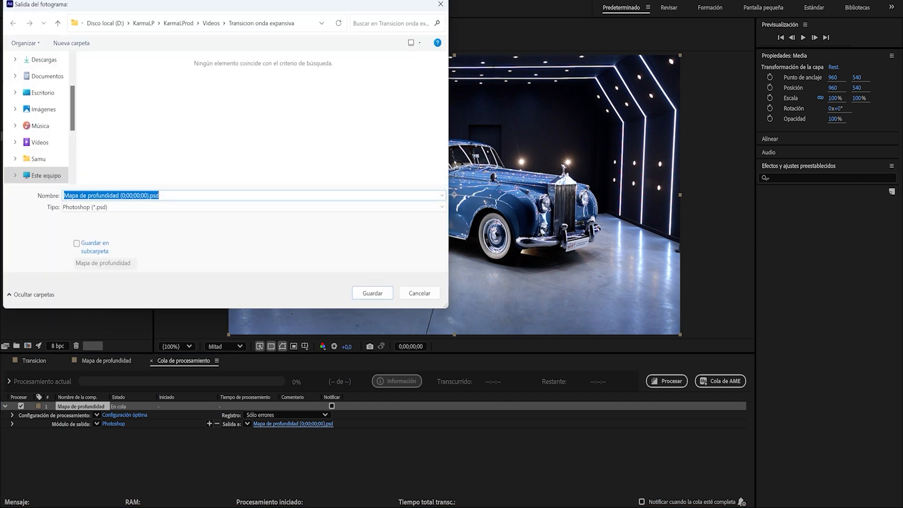
pyautogui.click(297, 24)
pyautogui.click(260, 88)
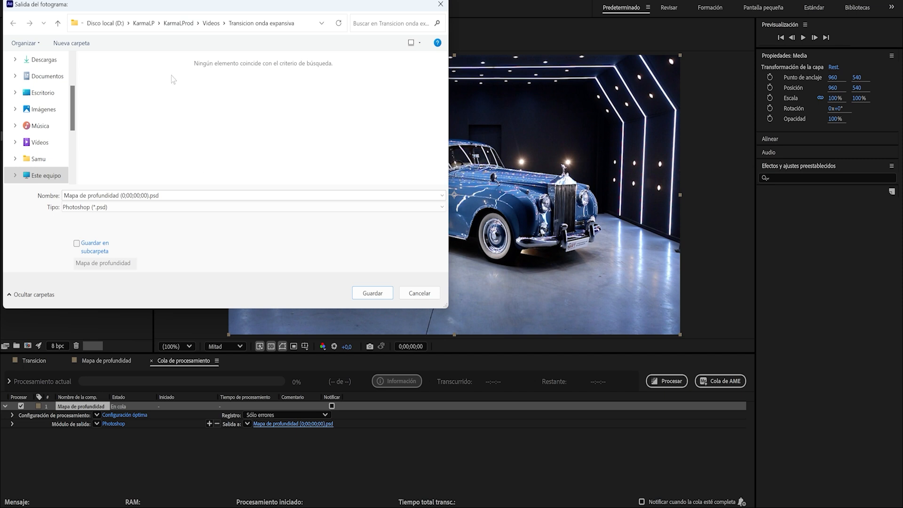
pyautogui.click(178, 196)
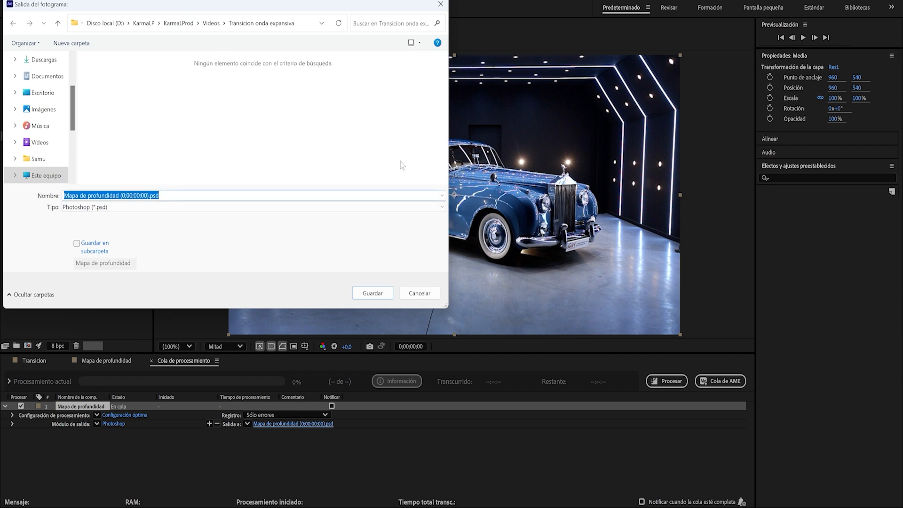
pyautogui.write('mapa de profd')
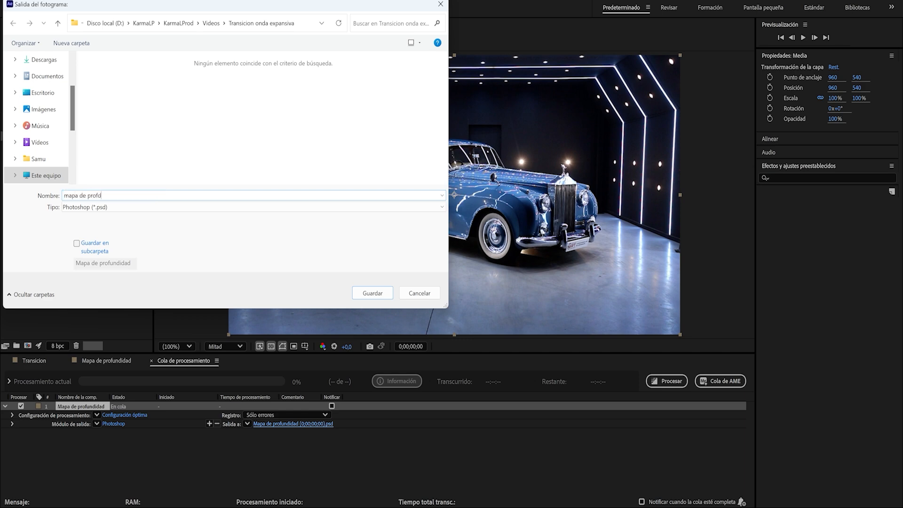
pyautogui.press('BackSpace')
pyautogui.write('undidad.psf')
pyautogui.press('BackSpace')
pyautogui.write('d')
pyautogui.press('Return')
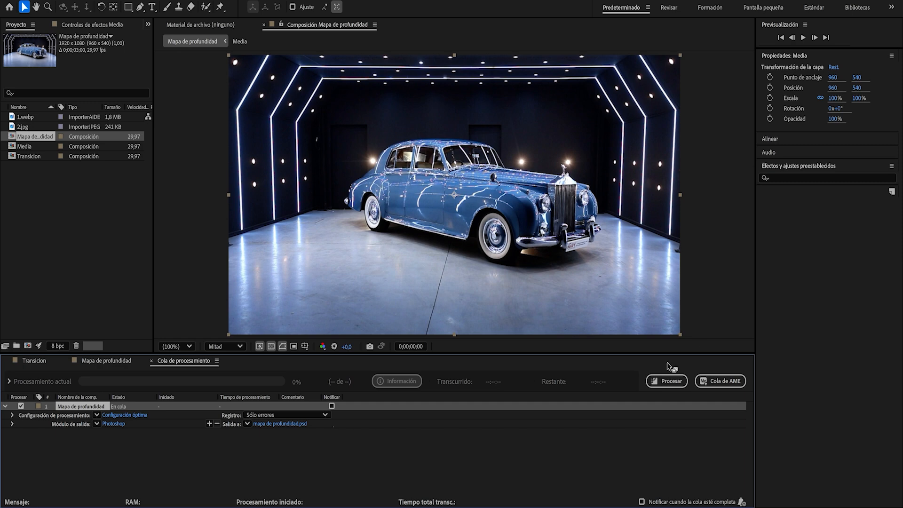
pyautogui.click(668, 382)
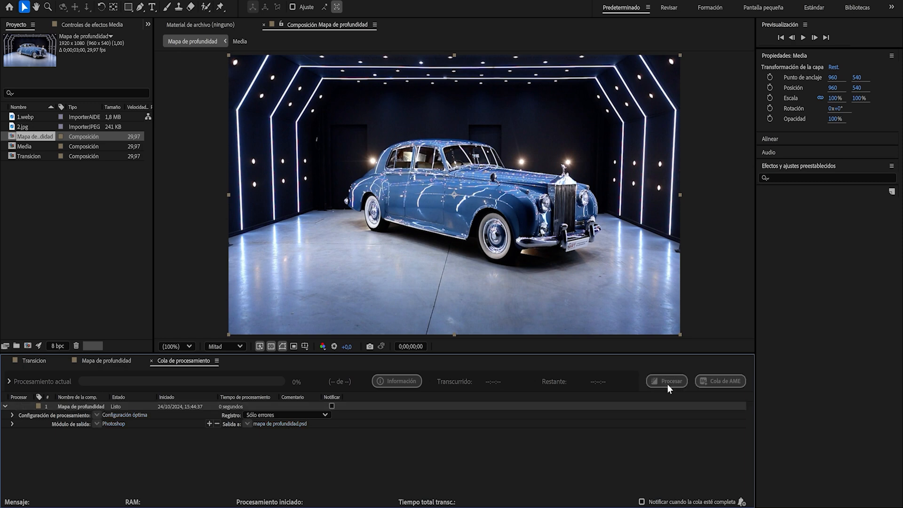
# Switch to Photoshop and open mapa de profundidad.psd, leaving its missing colour profile unmodified.
pyautogui.hotkey('alt', 'Tab')
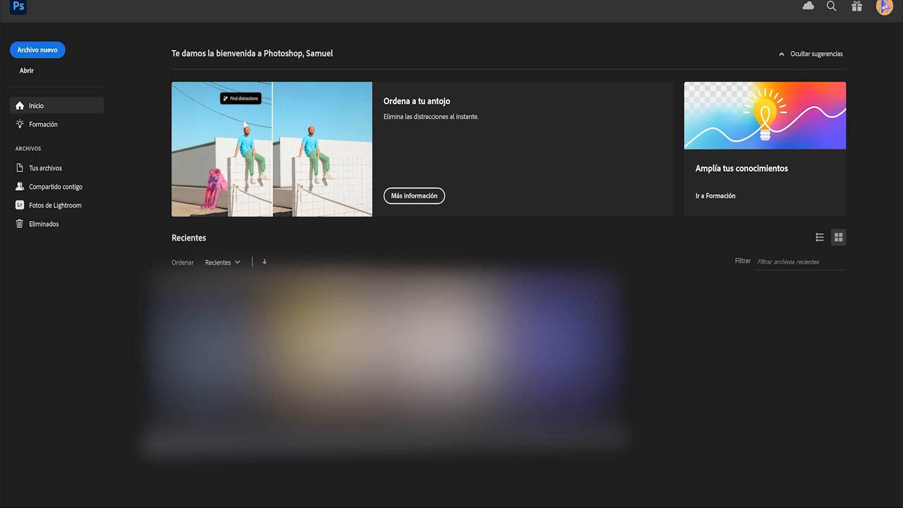
pyautogui.click(26, 71)
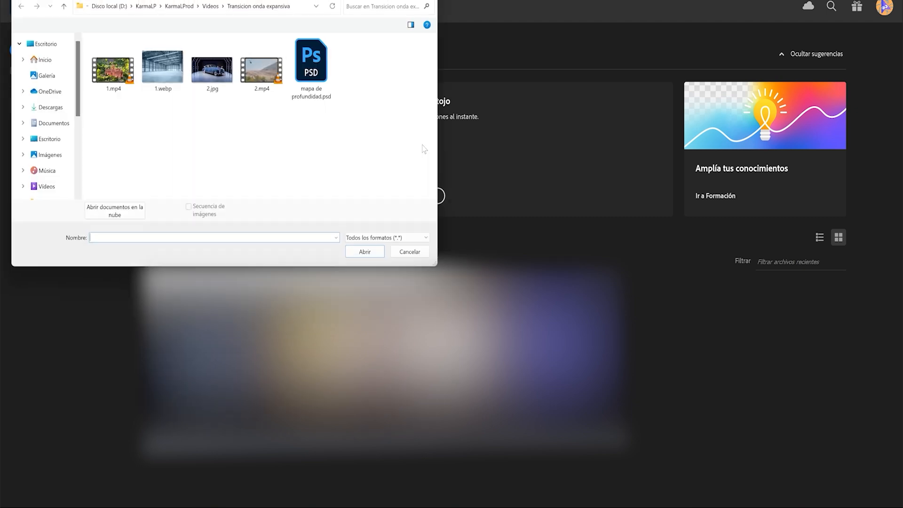
pyautogui.doubleClick(316, 60)
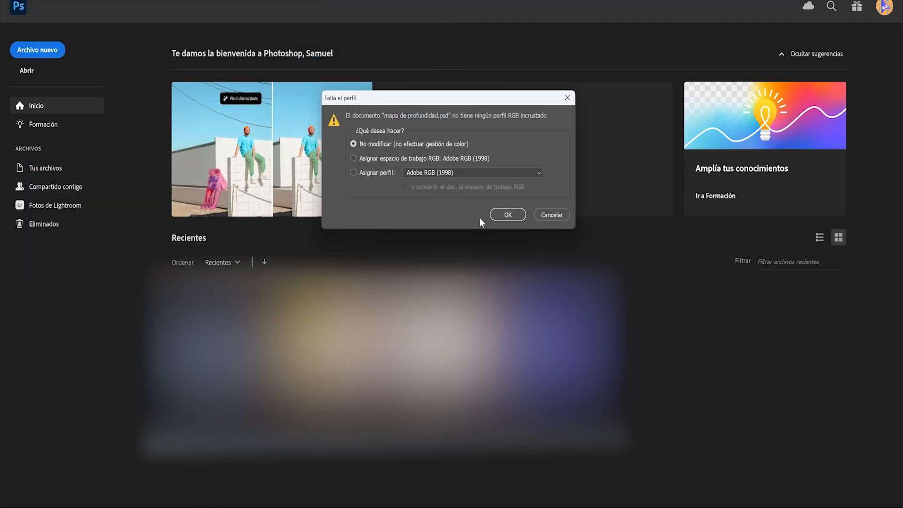
pyautogui.click(508, 214)
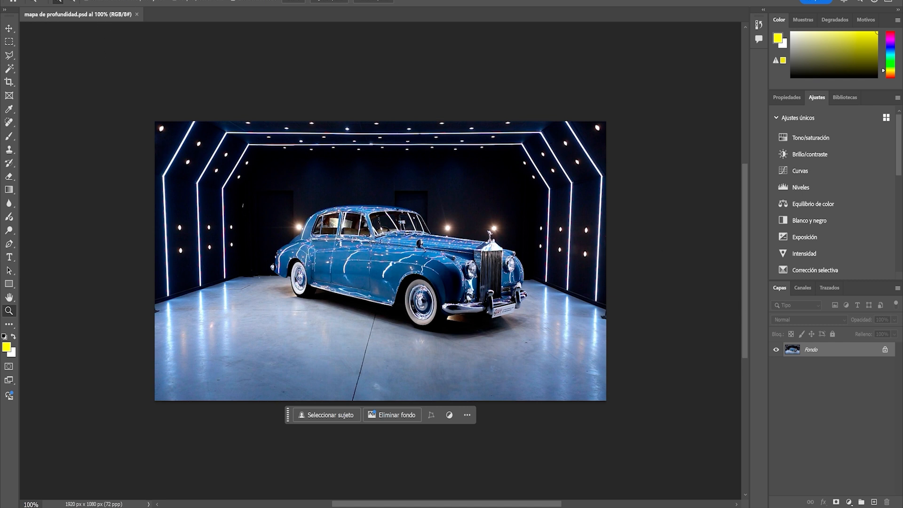
# Apply the Desenfoque de profundidad neural filter to the car image, outputting only the depth map to a new layer.
pyautogui.click(178, 0)
pyautogui.moveTo(161, 0)
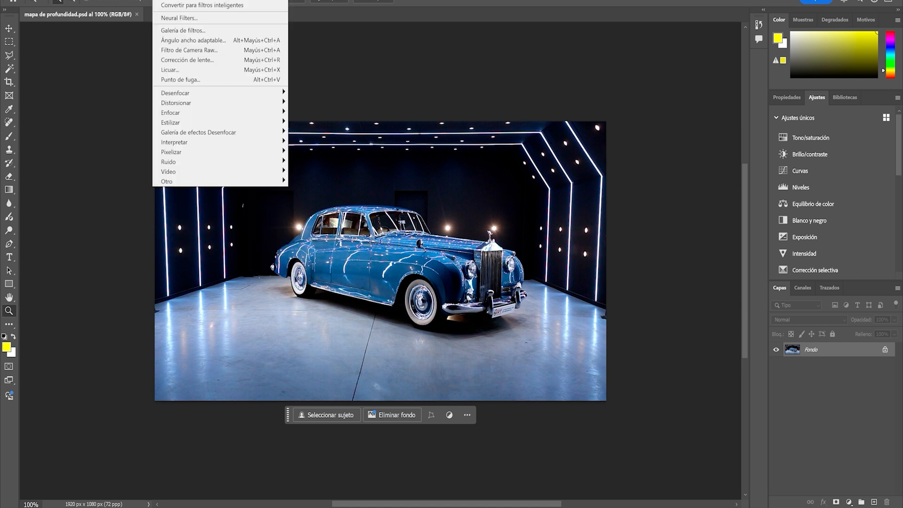
pyautogui.click(179, 18)
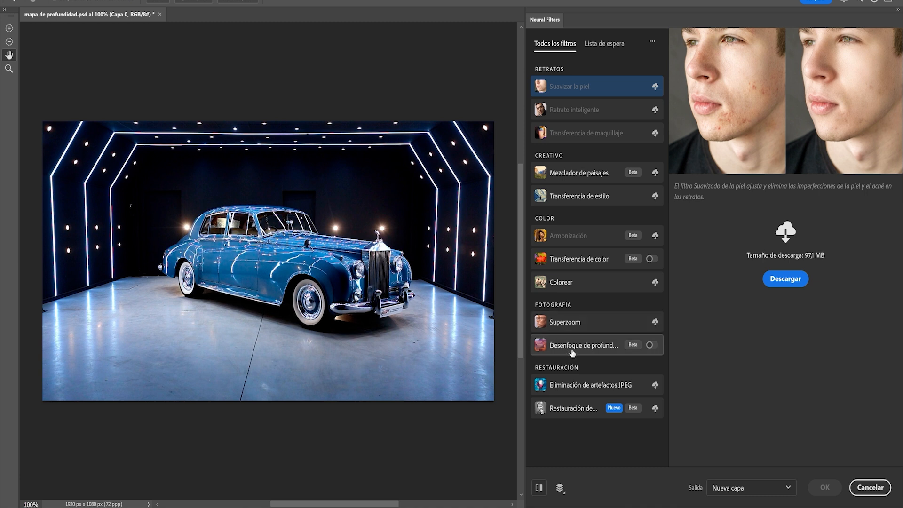
pyautogui.click(656, 347)
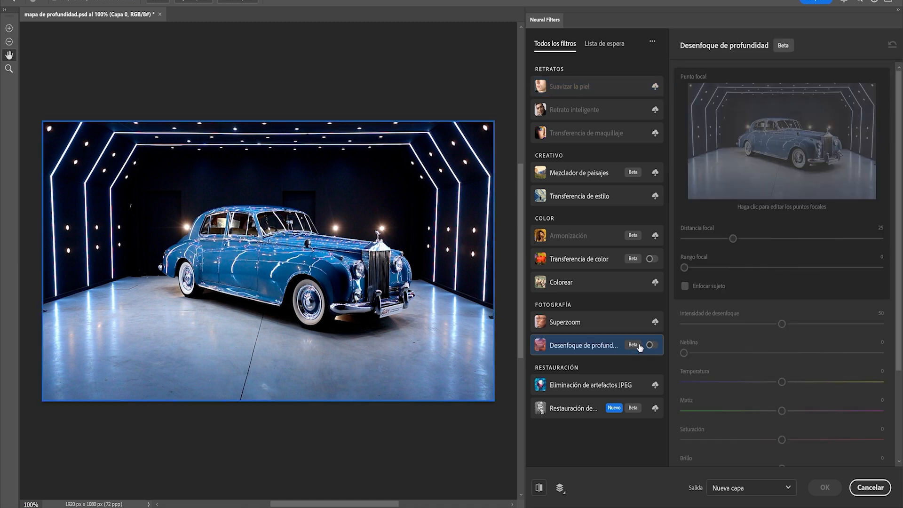
pyautogui.scroll(-3, 832, 258)
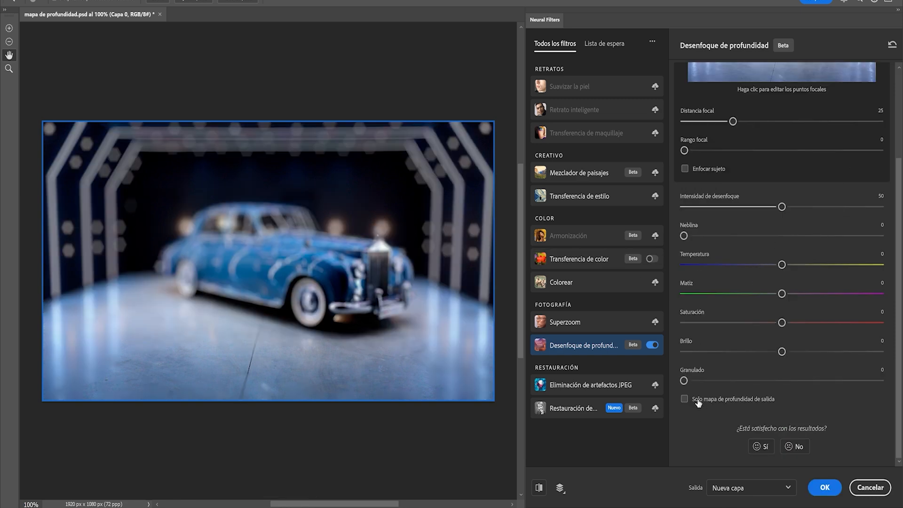
pyautogui.click(717, 400)
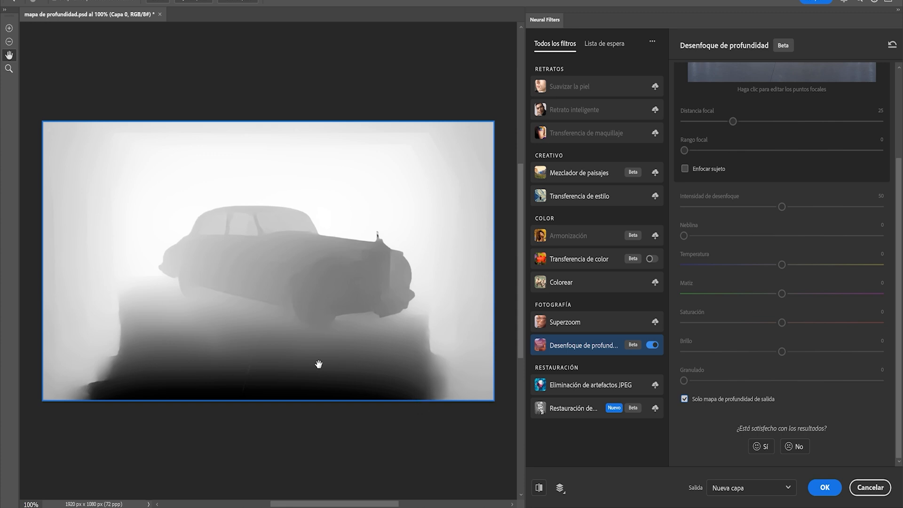
pyautogui.click(818, 488)
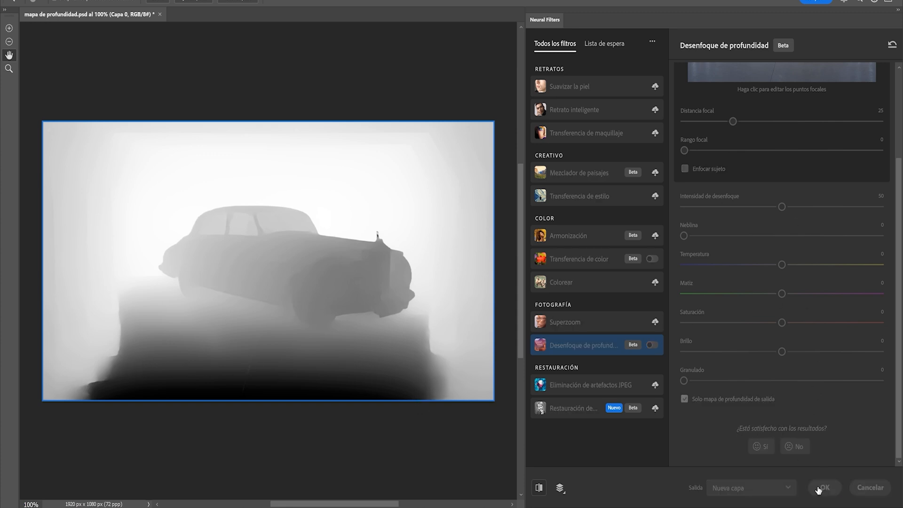
# Delete the original car image layer beneath the depth map and save mapa de profundidad.psd.
pyautogui.click(841, 369)
pyautogui.press('Delete')
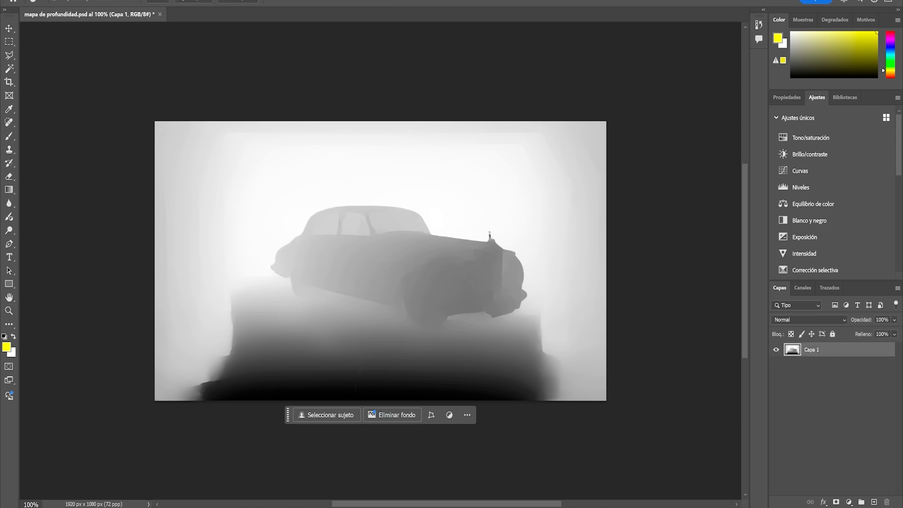
pyautogui.click(23, 0)
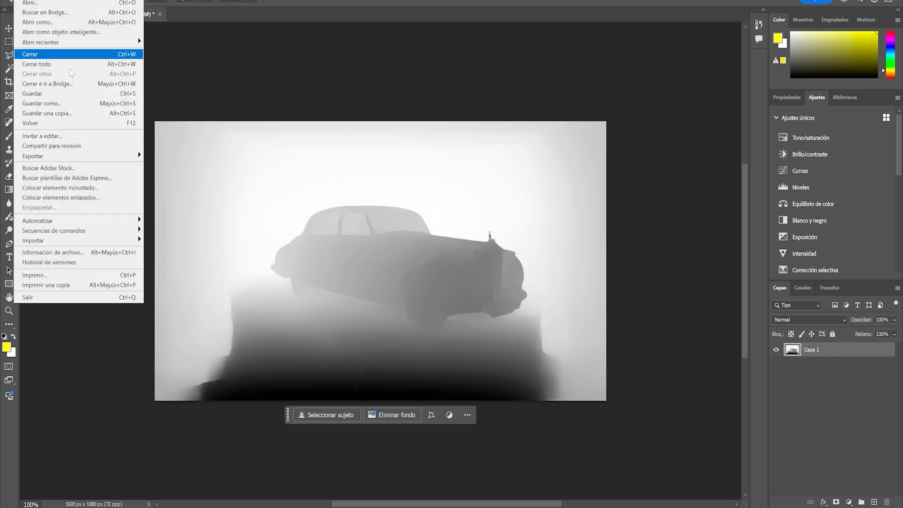
pyautogui.click(42, 93)
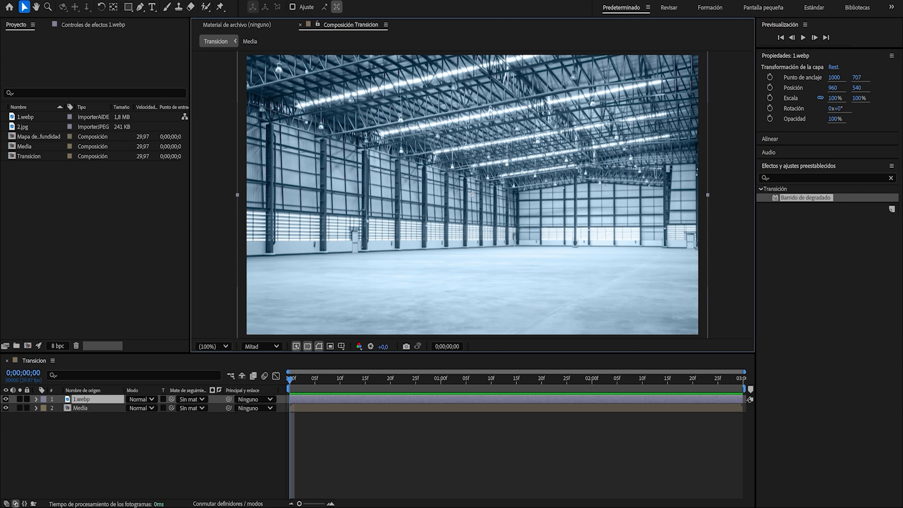
# Switch to After Effects and import mapa de profundidad.psd as Material de archivo with Capas fusionadas.
pyautogui.click(7, 1)
pyautogui.moveTo(155, 135)
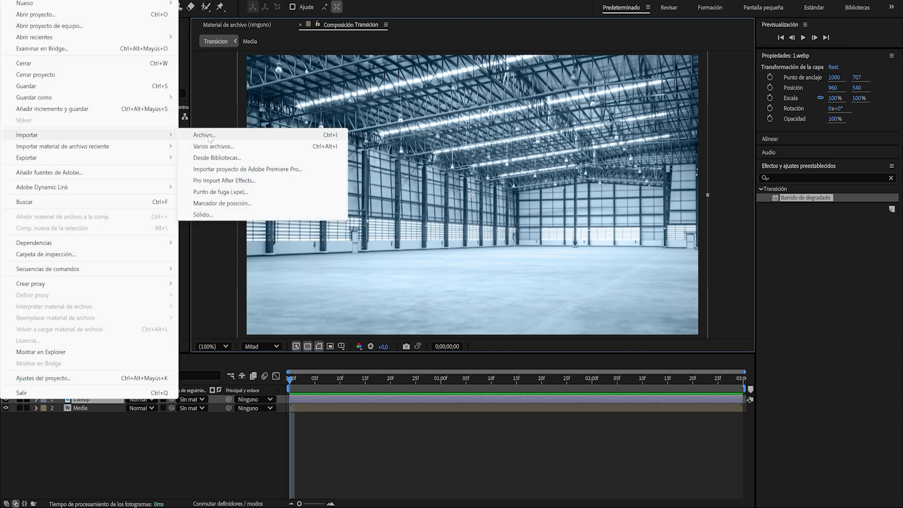
pyautogui.click(585, 263)
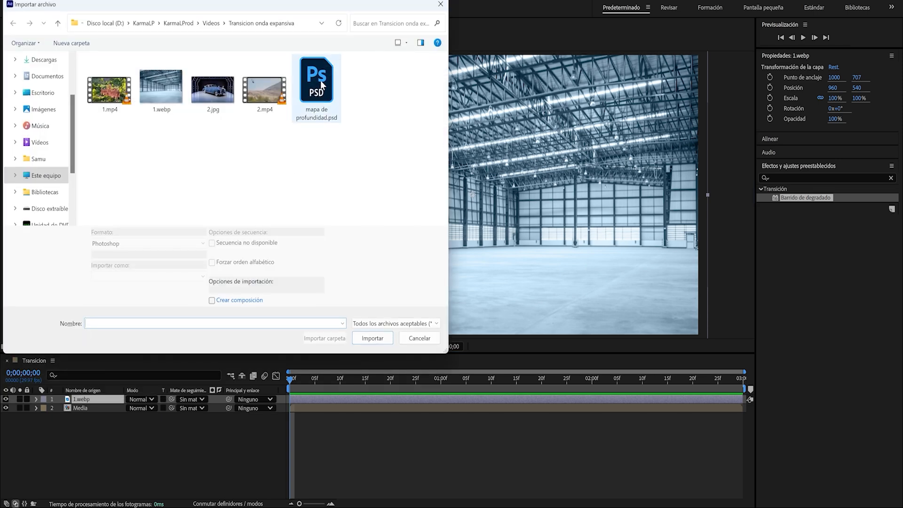
pyautogui.doubleClick(321, 84)
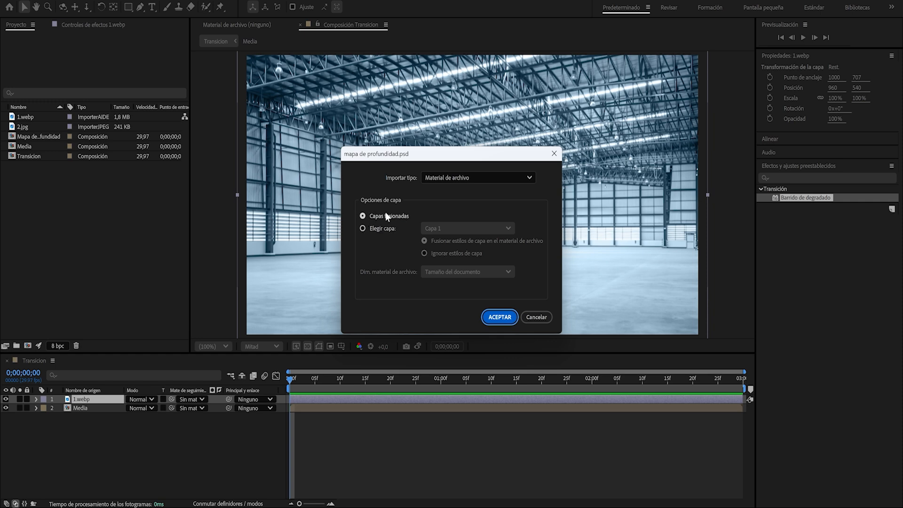
pyautogui.click(501, 317)
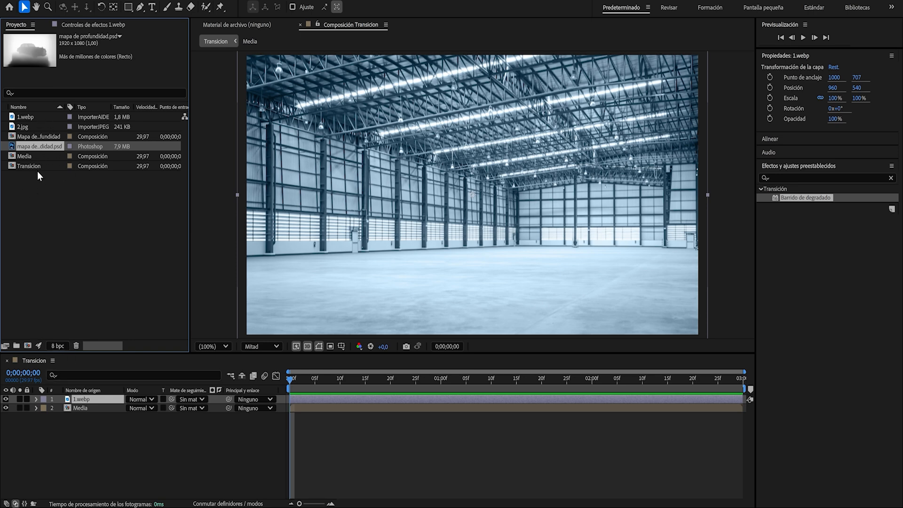
# Open the Mapa de profundidad composition and place mapa de profundidad.psd above its Media layer.
pyautogui.doubleClick(33, 136)
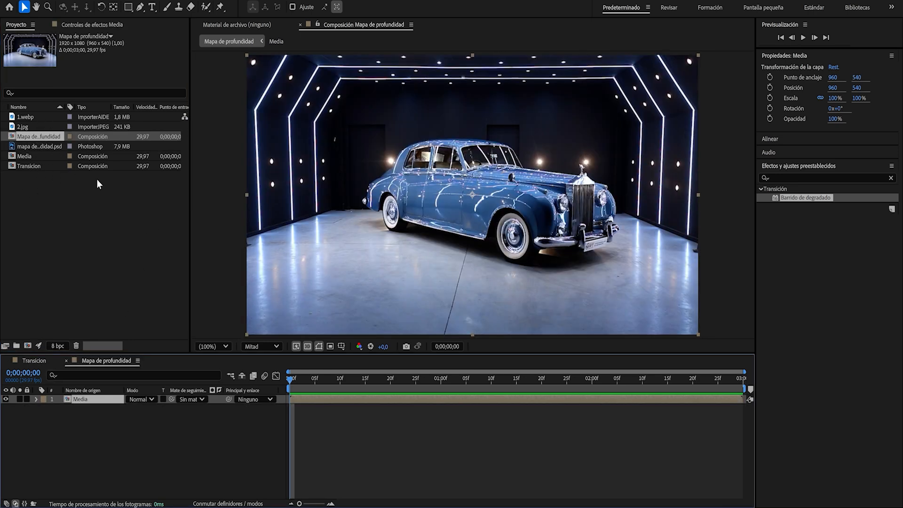
pyautogui.moveTo(68, 108); pyautogui.dragTo(83, 102)
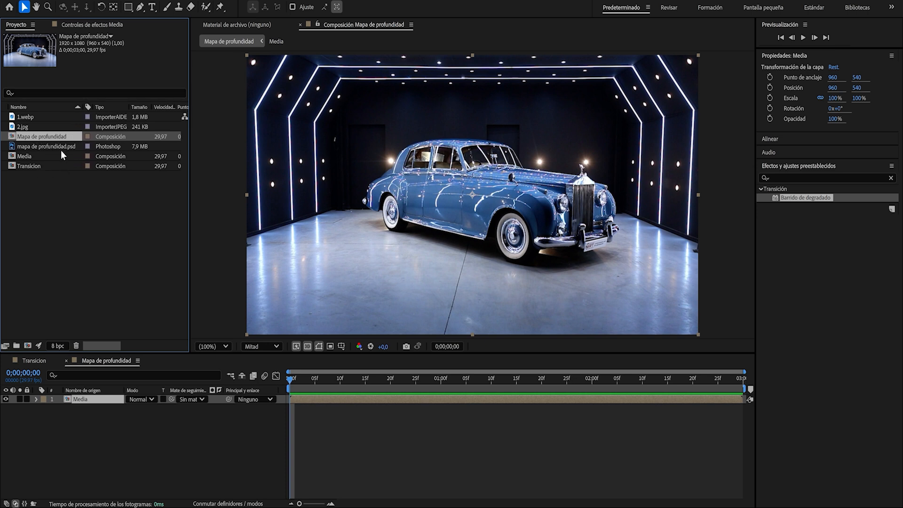
pyautogui.moveTo(49, 146); pyautogui.dragTo(102, 397)
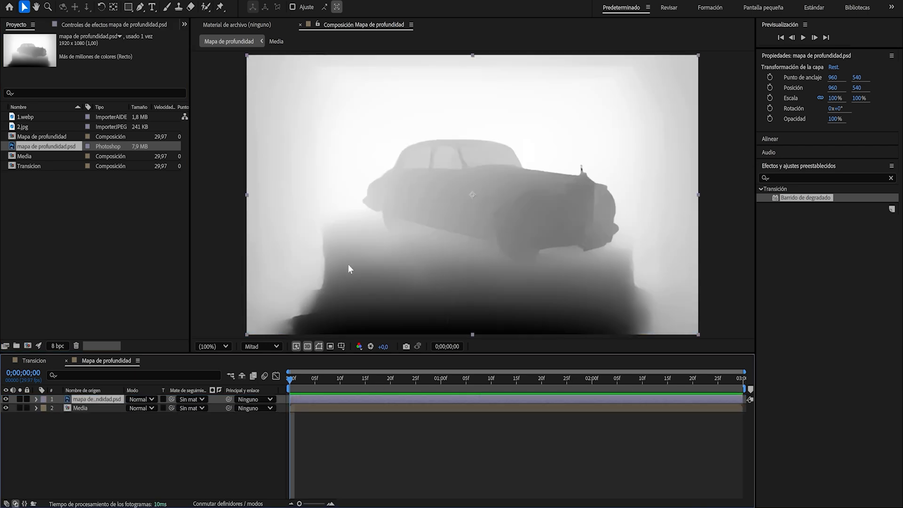
pyautogui.moveTo(87, 400)
pyautogui.mouseDown()
pyautogui.moveTo(89, 407)
pyautogui.moveTo(91, 390)
pyautogui.moveTo(84, 414)
pyautogui.moveTo(92, 395)
pyautogui.mouseUp()
pyautogui.click(135, 232)
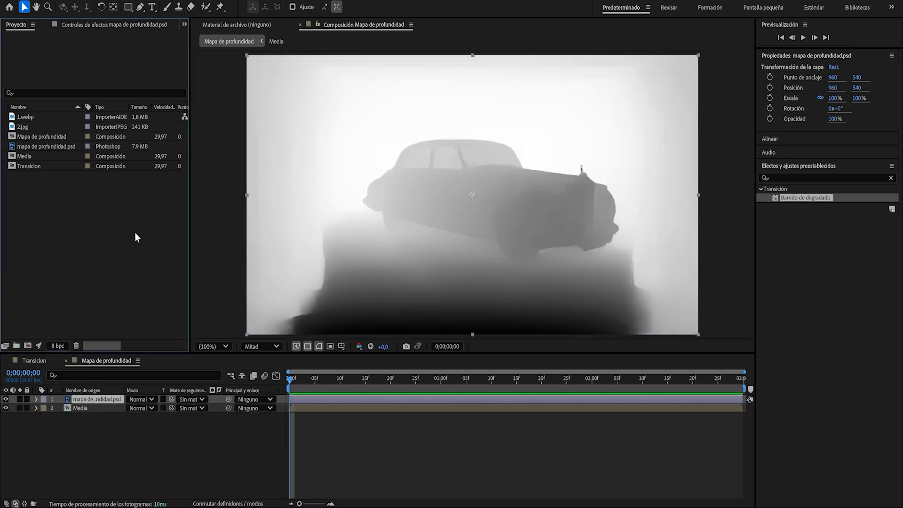
# Return to the Transicion composition and add the Mapa de profundidad composition as a layer below Media.
pyautogui.click(26, 361)
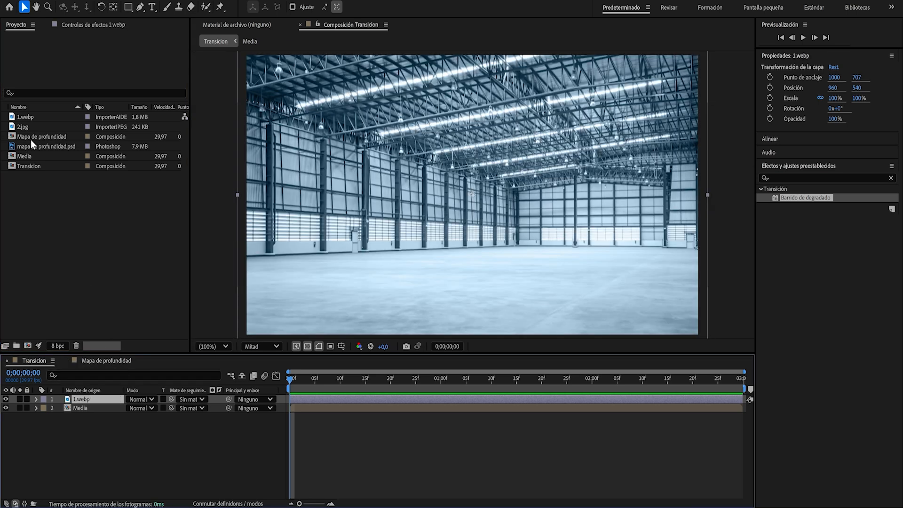
pyautogui.click(44, 137)
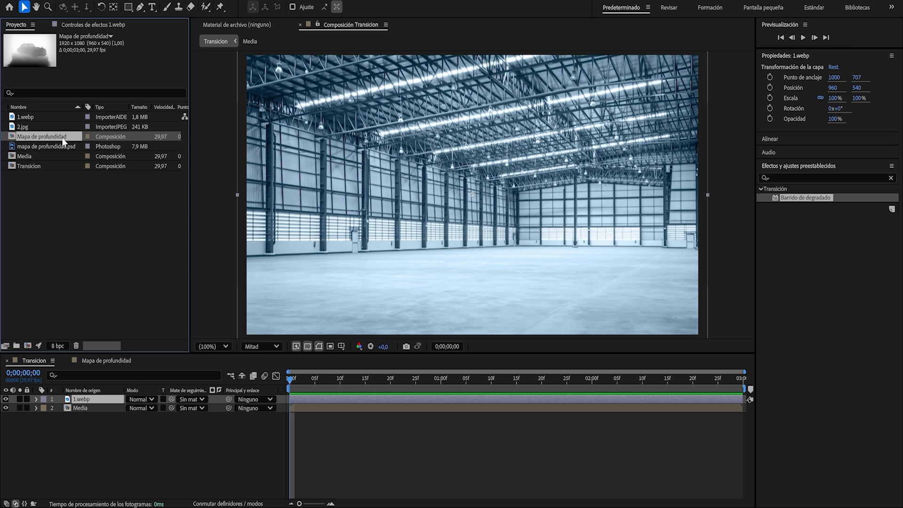
pyautogui.moveTo(55, 138); pyautogui.dragTo(107, 420)
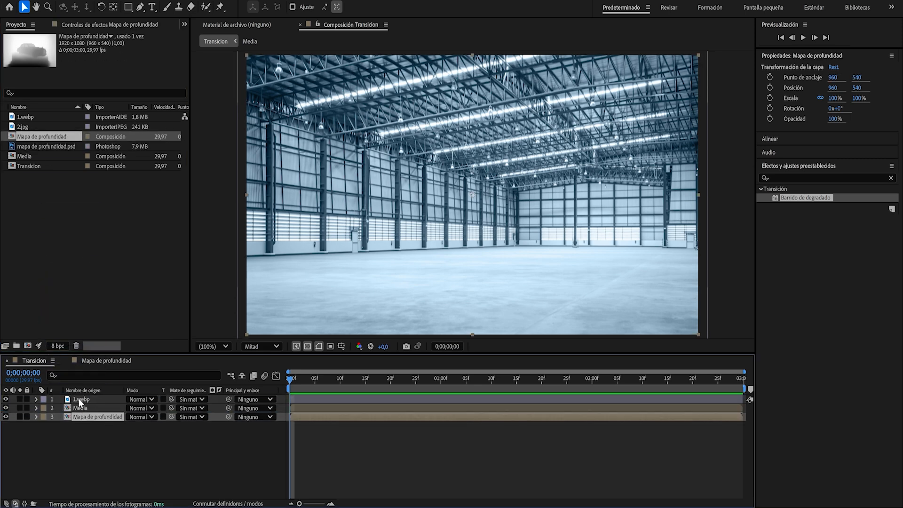
# Move the 1.webp layer beneath Mapa de profundidad and hide the Mapa de profundidad layer.
pyautogui.click(92, 422)
pyautogui.moveTo(82, 400); pyautogui.dragTo(86, 423)
pyautogui.click(95, 410)
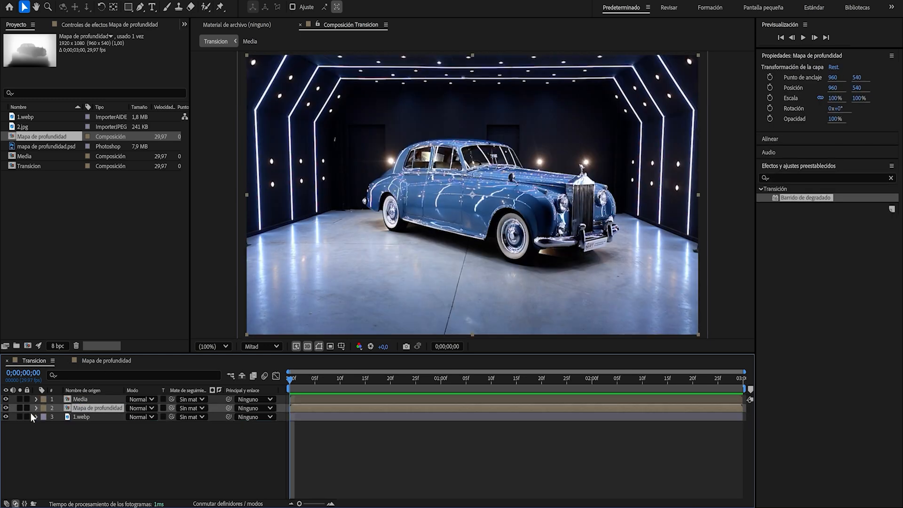
pyautogui.click(6, 407)
pyautogui.click(79, 400)
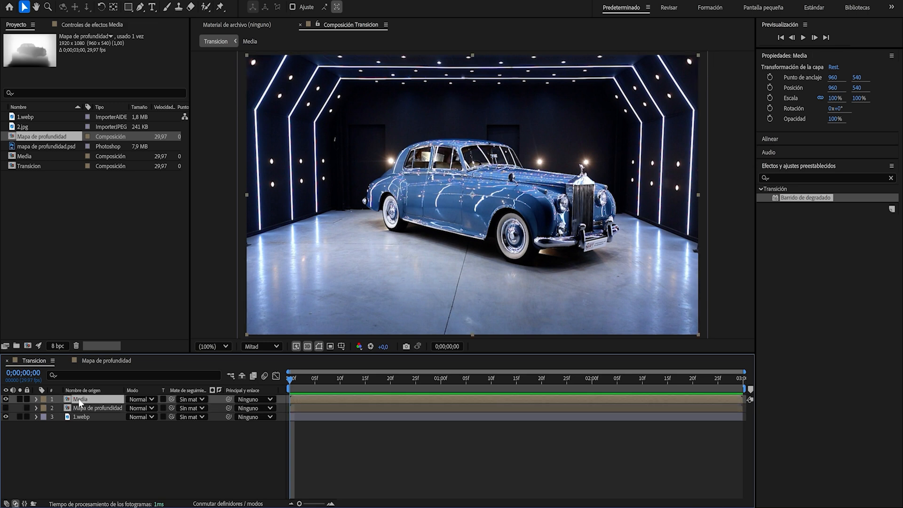
pyautogui.click(97, 408)
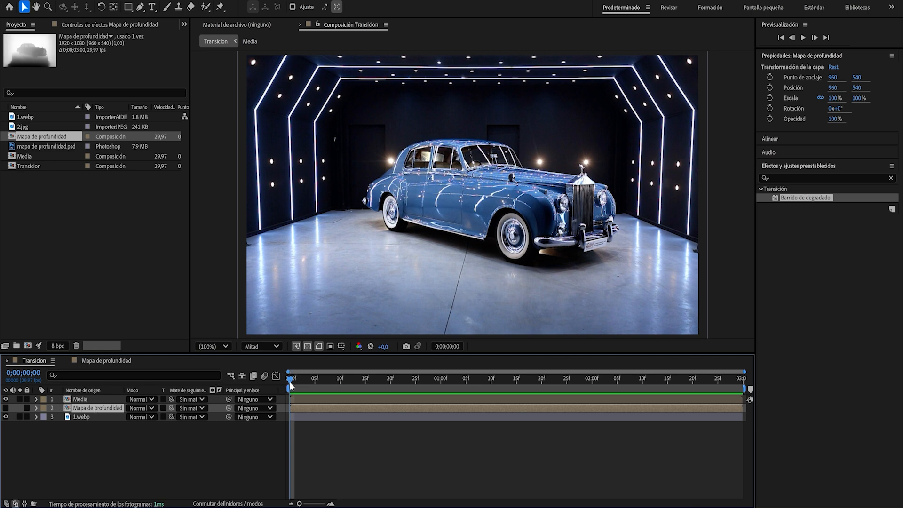
pyautogui.click(89, 417)
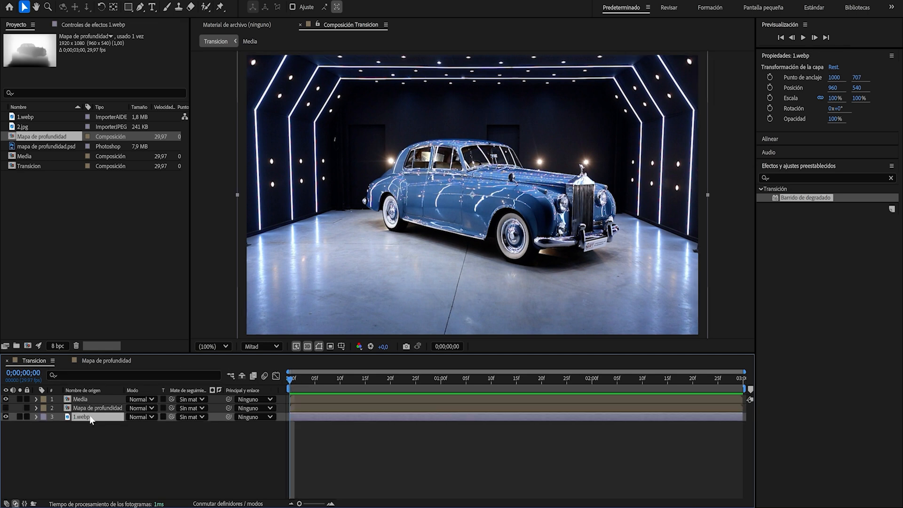
pyautogui.click(6, 399)
pyautogui.click(5, 398)
# Shift the Media and Mapa de profundidad layers to start at one second and set the current time to 0;00;01;00.
pyautogui.click(314, 400)
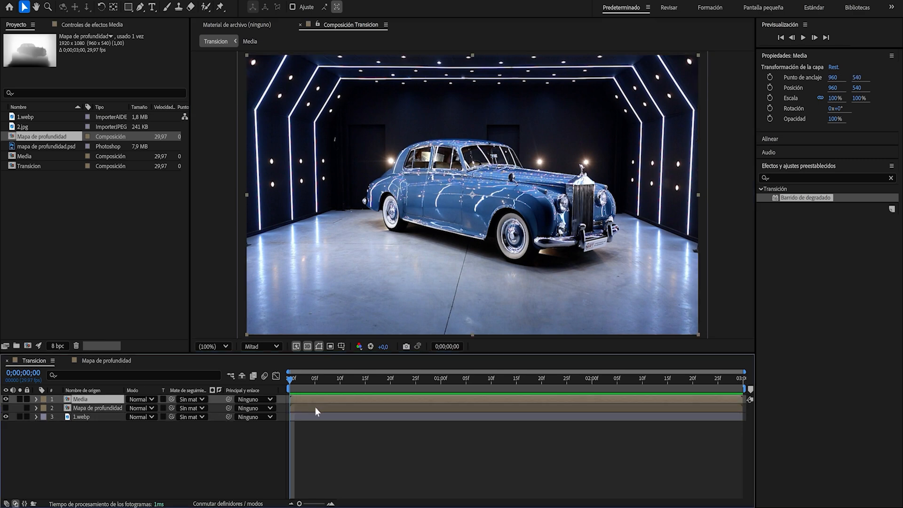
pyautogui.keyDown('shift'); pyautogui.click(315, 407); pyautogui.keyUp('shift')
pyautogui.moveTo(315, 401); pyautogui.dragTo(441, 404)
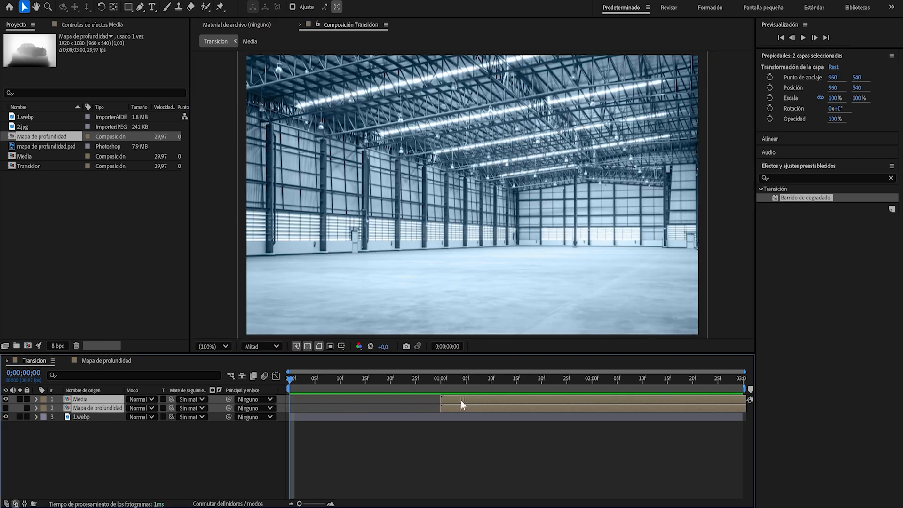
pyautogui.moveTo(292, 384); pyautogui.dragTo(425, 400)
pyautogui.click(440, 378)
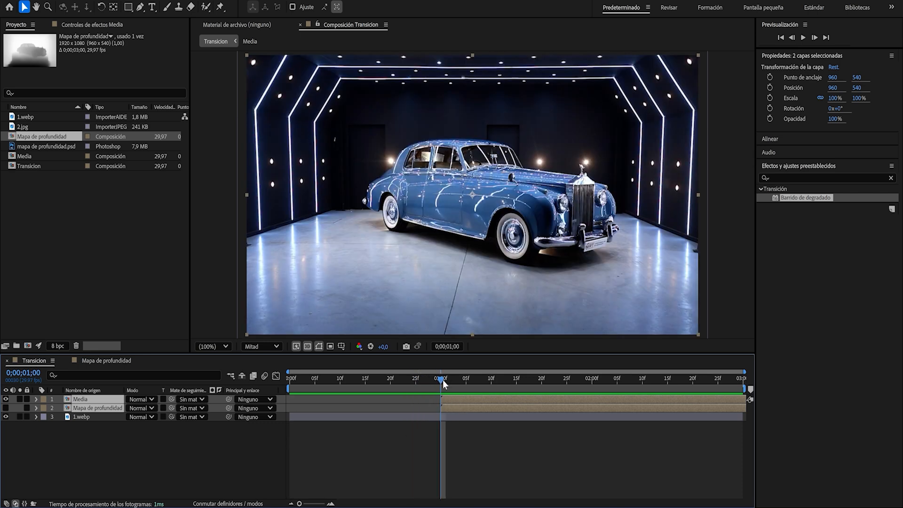
# Search the effects for "barrido de d" and apply Barrido de degradado to the Media layer.
pyautogui.click(627, 291)
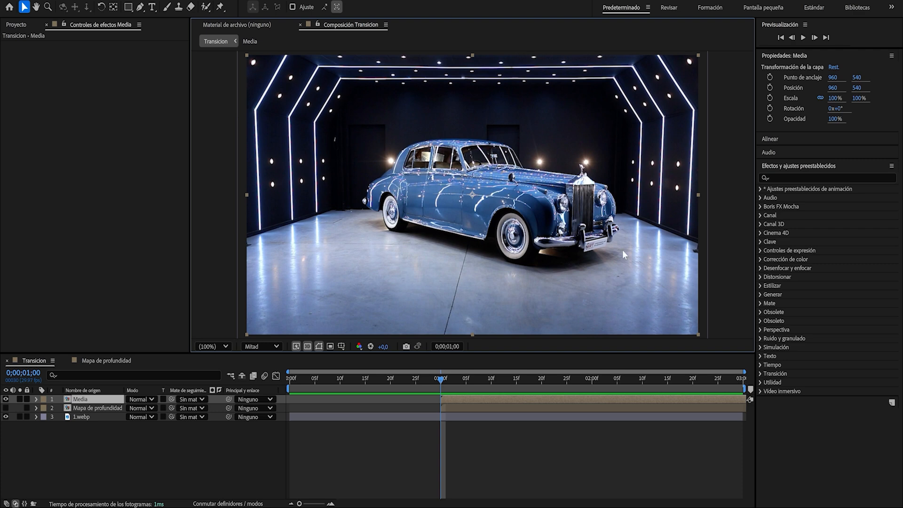
pyautogui.click(799, 177)
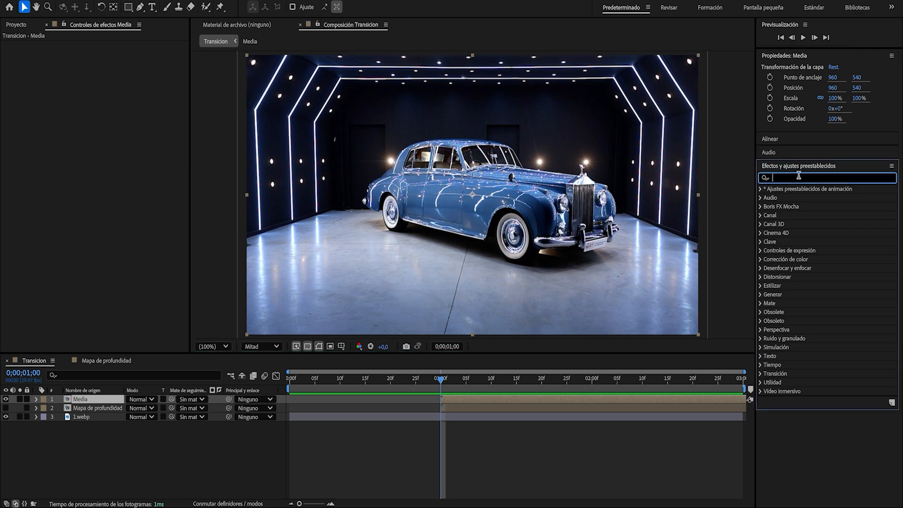
pyautogui.write('barrido de d')
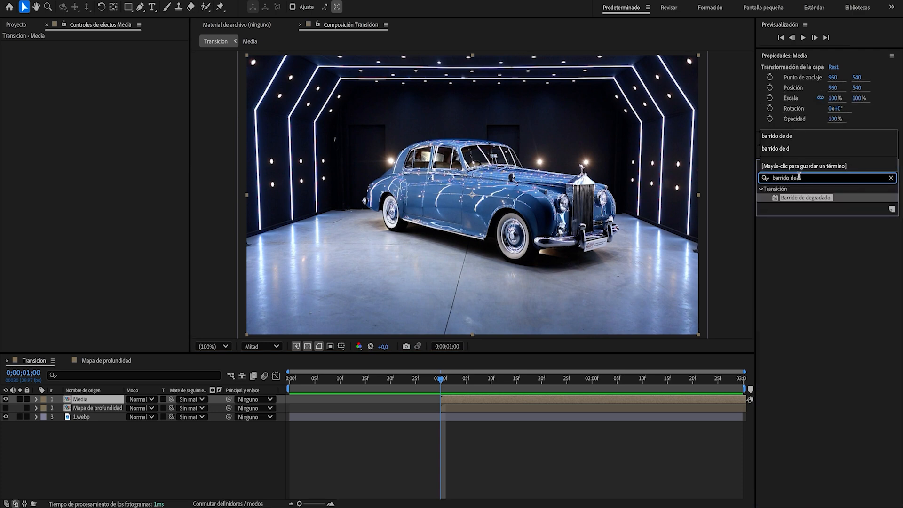
pyautogui.moveTo(805, 198); pyautogui.dragTo(86, 397)
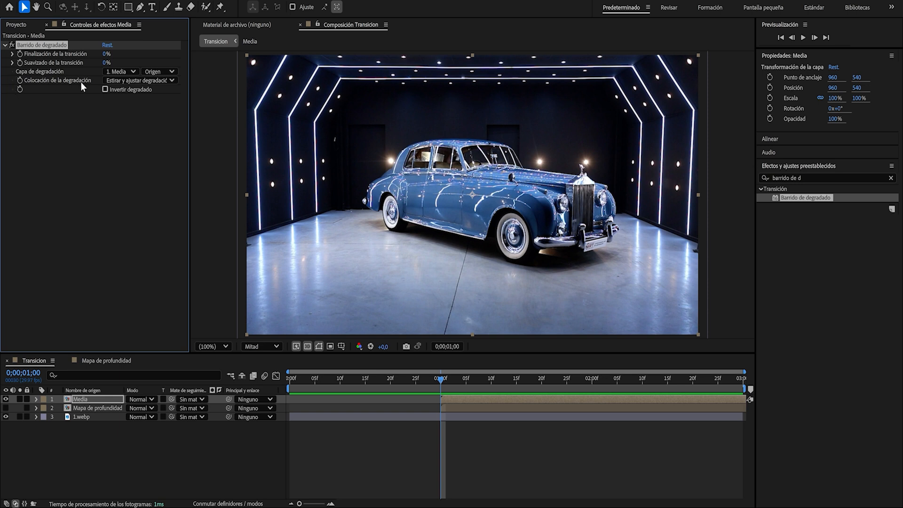
# Set Barrido de degradado to use Mapa de profundidad as its gradient layer, with 15% softness and Estirar y ajustar degradación placement.
pyautogui.click(117, 72)
pyautogui.click(132, 103)
pyautogui.click(105, 63)
pyautogui.write('15')
pyautogui.click(139, 122)
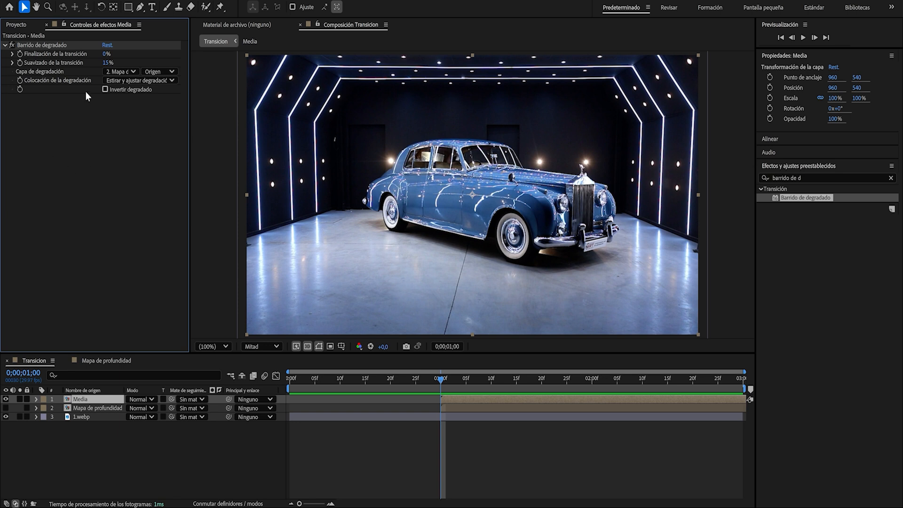
pyautogui.click(122, 80)
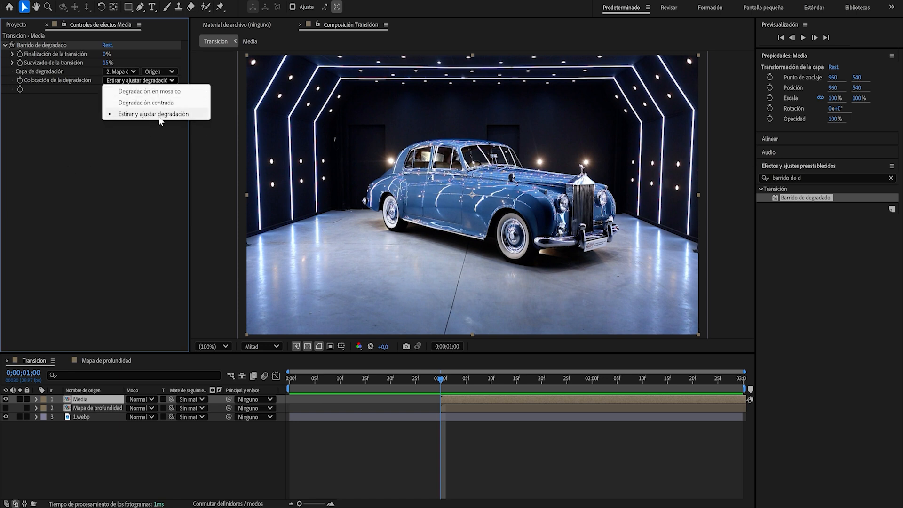
pyautogui.click(159, 115)
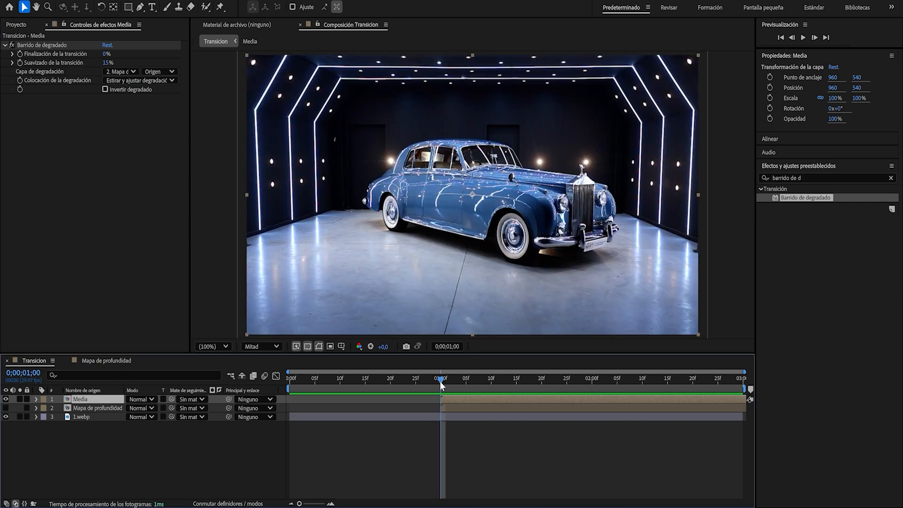
# Keyframe the Media layer's Finalización de la transición from 0% at 0;00;01;00 to 100% at 0;00;02;00.
pyautogui.click(20, 54)
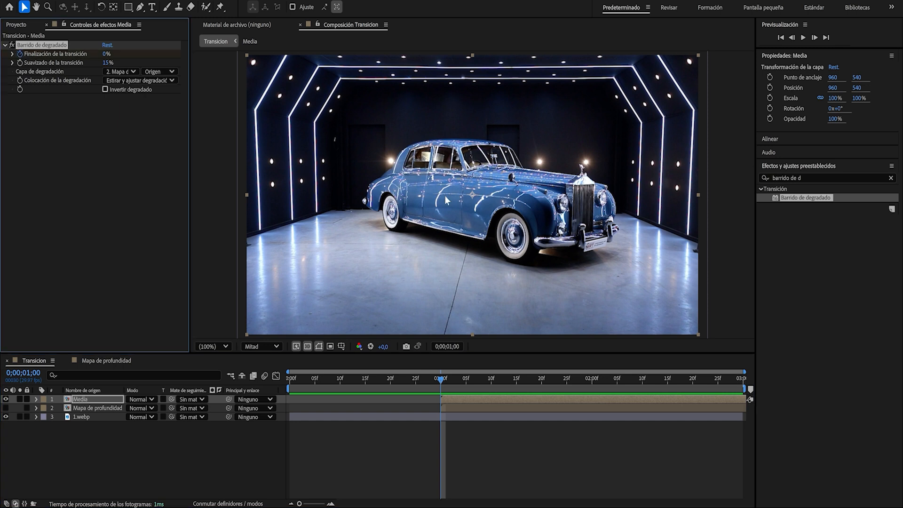
pyautogui.moveTo(442, 380); pyautogui.dragTo(592, 386)
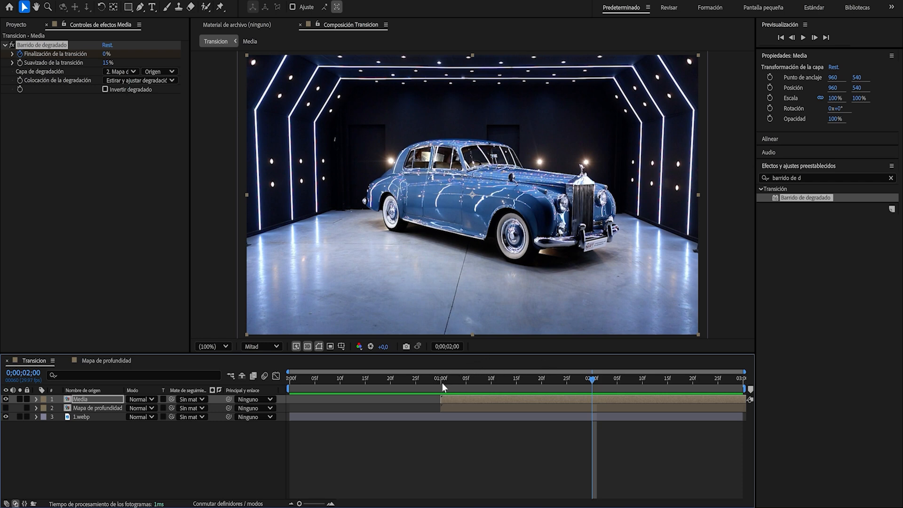
pyautogui.click(106, 55)
pyautogui.moveTo(107, 54); pyautogui.dragTo(189, 56)
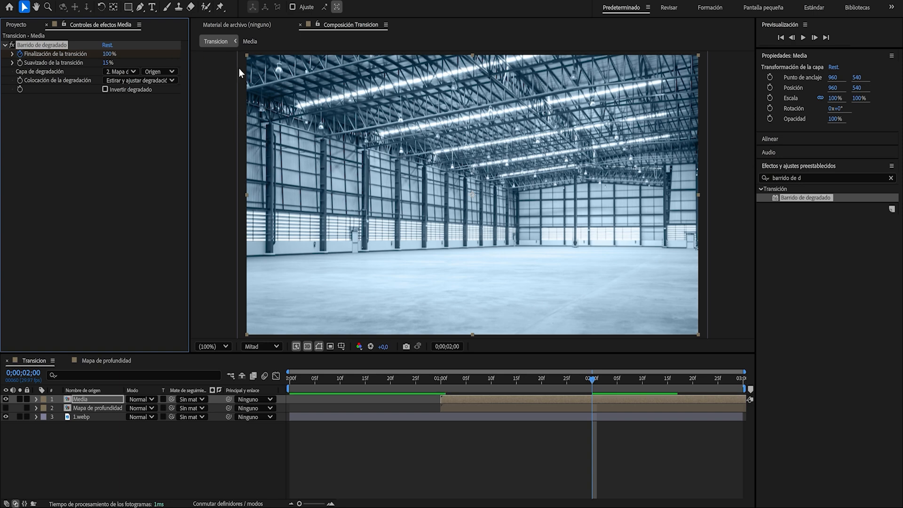
# Scrub through the middle of the transition and check which gradient layer Barrido de degradado uses.
pyautogui.moveTo(582, 380); pyautogui.dragTo(496, 376)
pyautogui.click(125, 72)
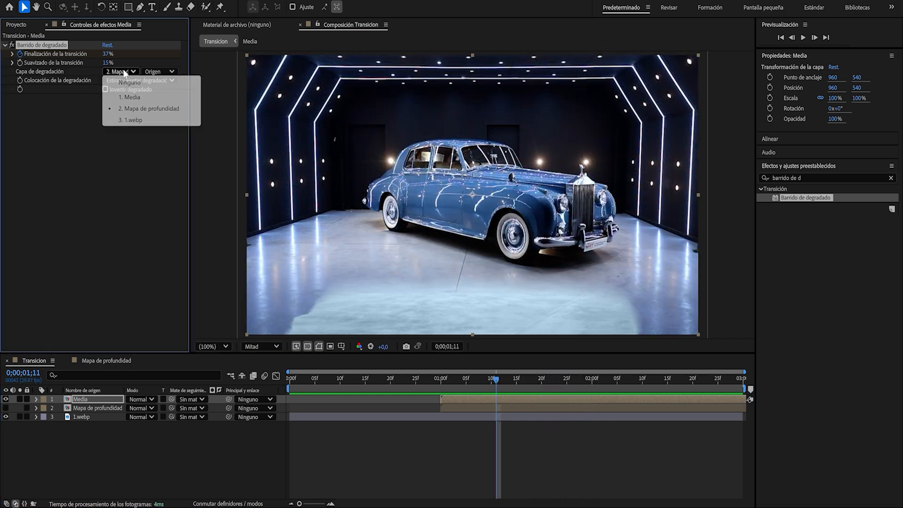
pyautogui.click(151, 109)
pyautogui.moveTo(496, 379); pyautogui.dragTo(557, 381)
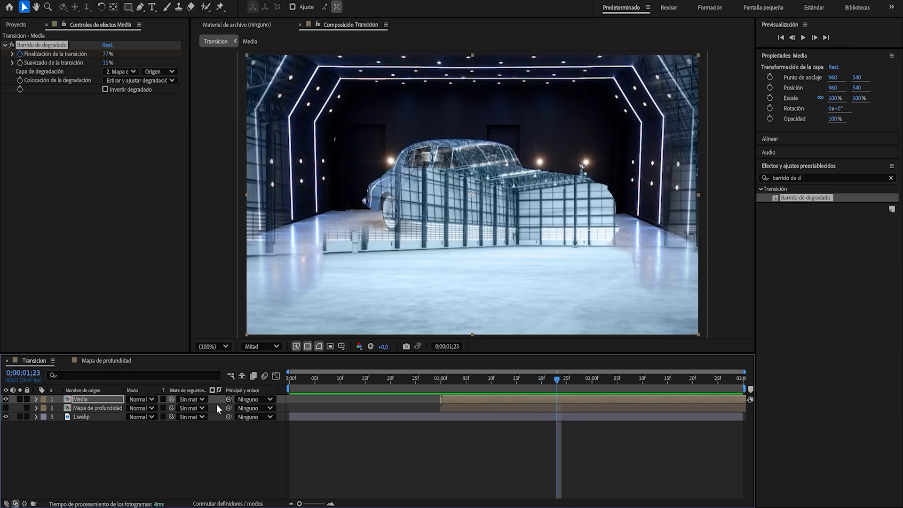
# Reveal the Media layer's keyframes and apply Desaceleración suave to the one at 0;00;02;00.
pyautogui.click(92, 400)
pyautogui.press('u')
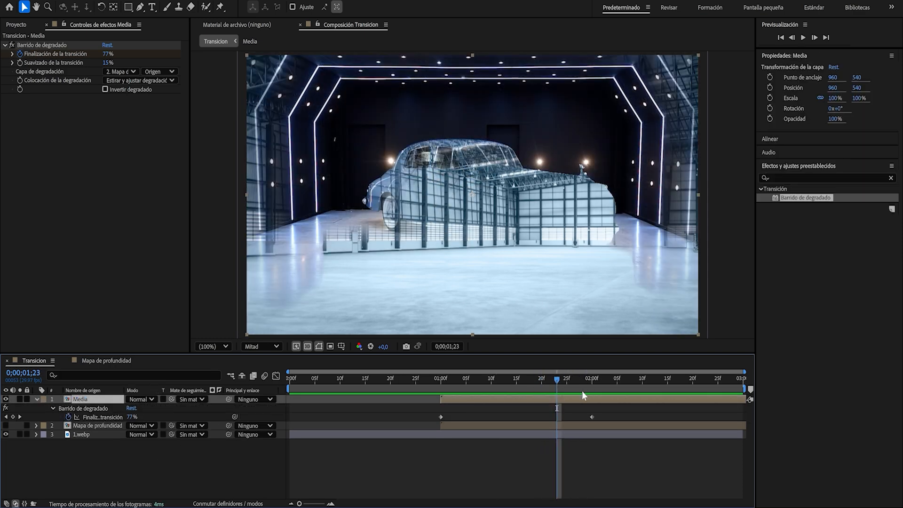
pyautogui.moveTo(558, 377); pyautogui.dragTo(592, 379)
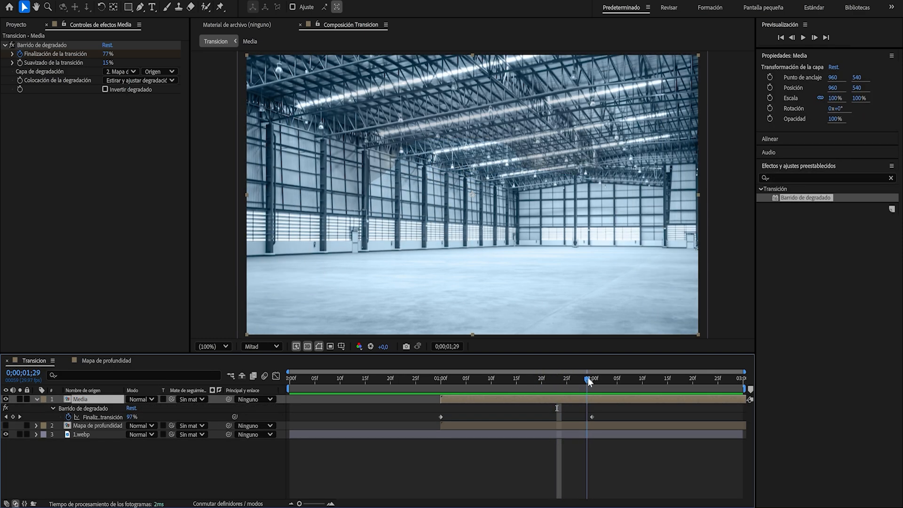
pyautogui.rightClick(591, 416)
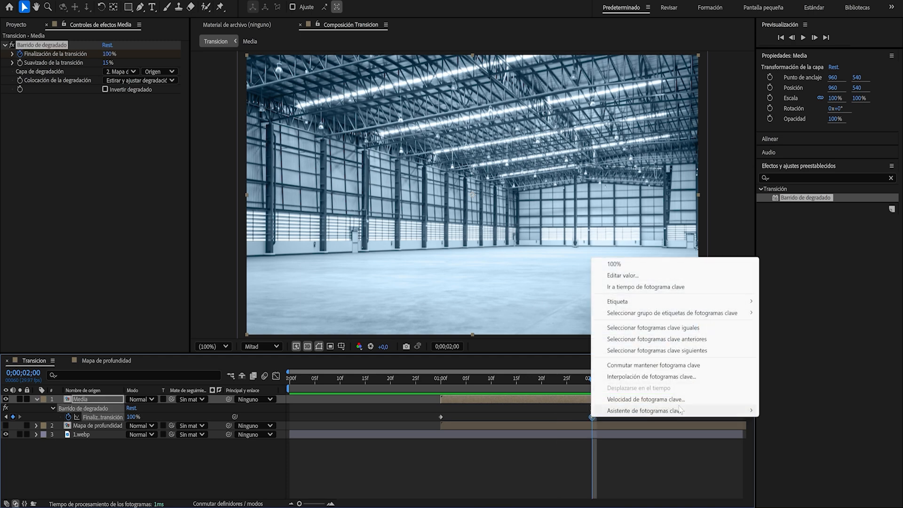
pyautogui.moveTo(611, 410)
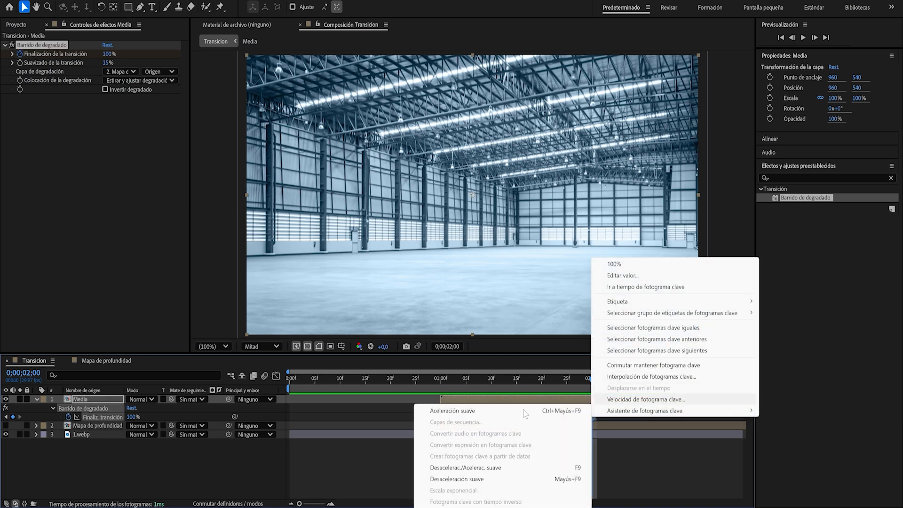
pyautogui.click(482, 479)
# Play back the composition to review the eased depth-map transition.
pyautogui.moveTo(559, 379); pyautogui.dragTo(582, 407)
pyautogui.press('space')
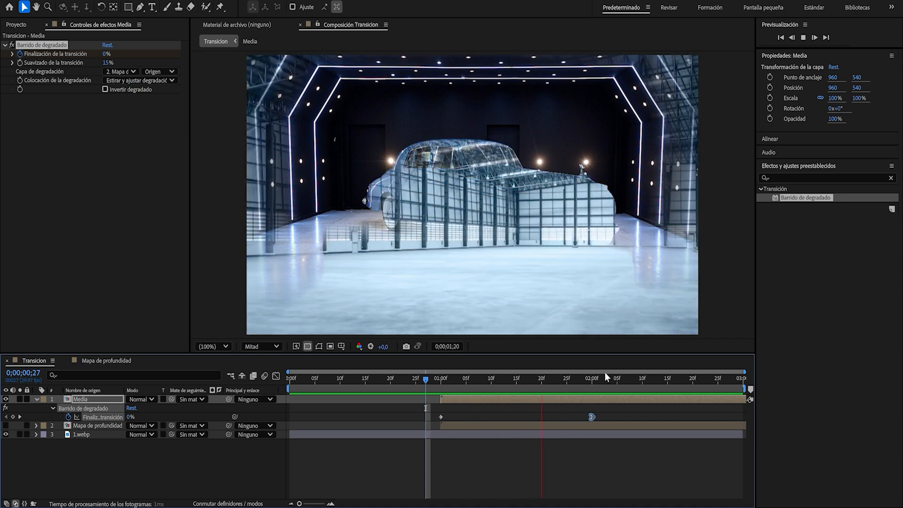
pyautogui.press('space')
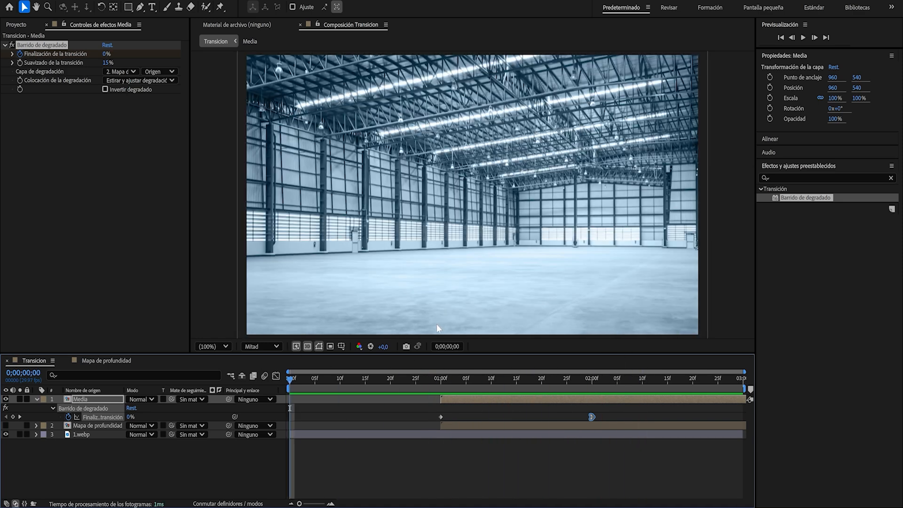
pyautogui.click(654, 296)
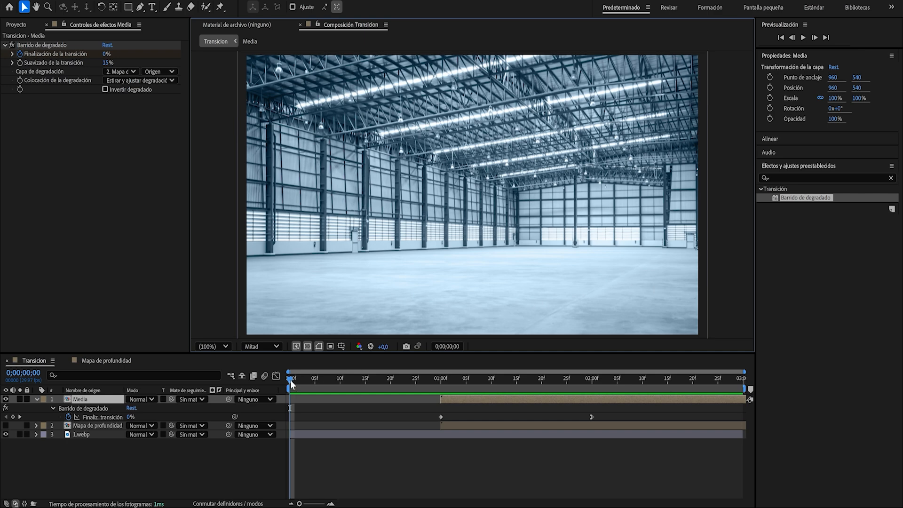
# Duplicate the Mapa de profundidad layer, place the copy above Media and make it visible.
pyautogui.moveTo(291, 380); pyautogui.dragTo(444, 399)
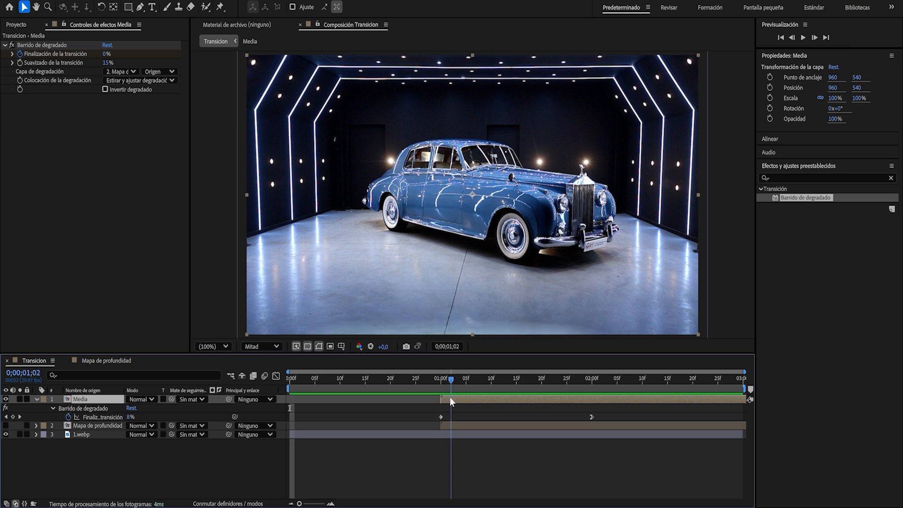
pyautogui.click(116, 457)
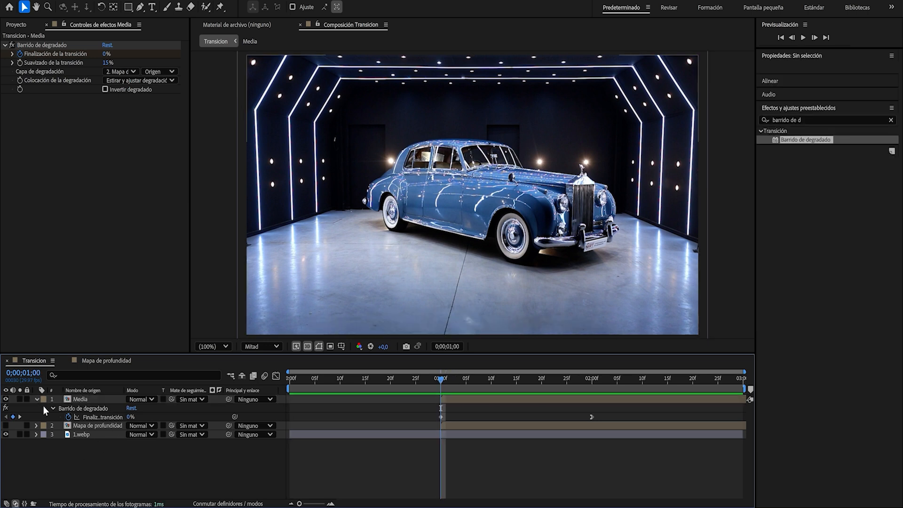
pyautogui.click(37, 398)
pyautogui.click(97, 407)
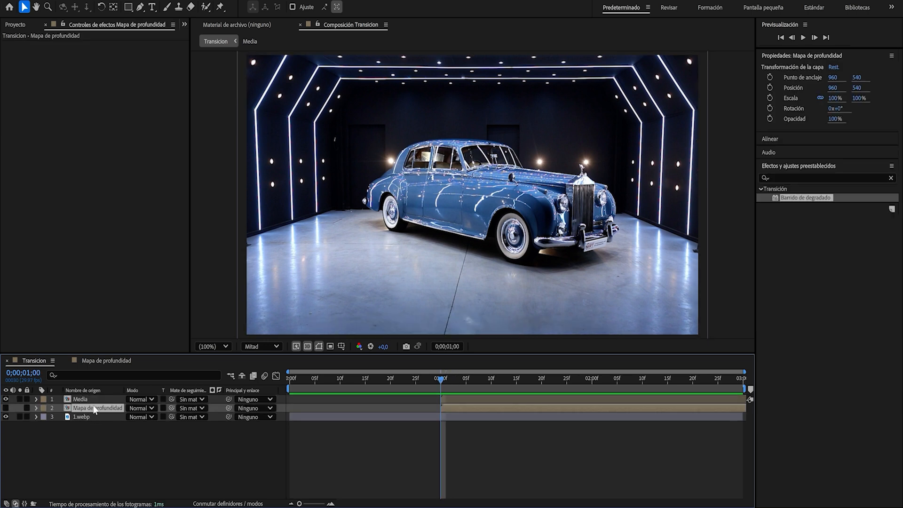
pyautogui.hotkey('ctrl', 'd')
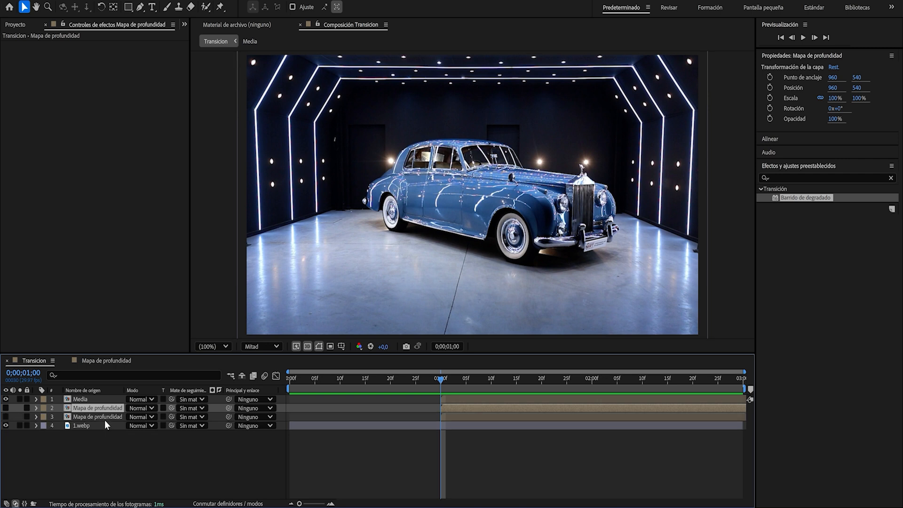
pyautogui.moveTo(109, 409); pyautogui.dragTo(53, 398)
pyautogui.click(6, 399)
# Rename the topmost depth map layer as Escaner.
pyautogui.click(83, 389)
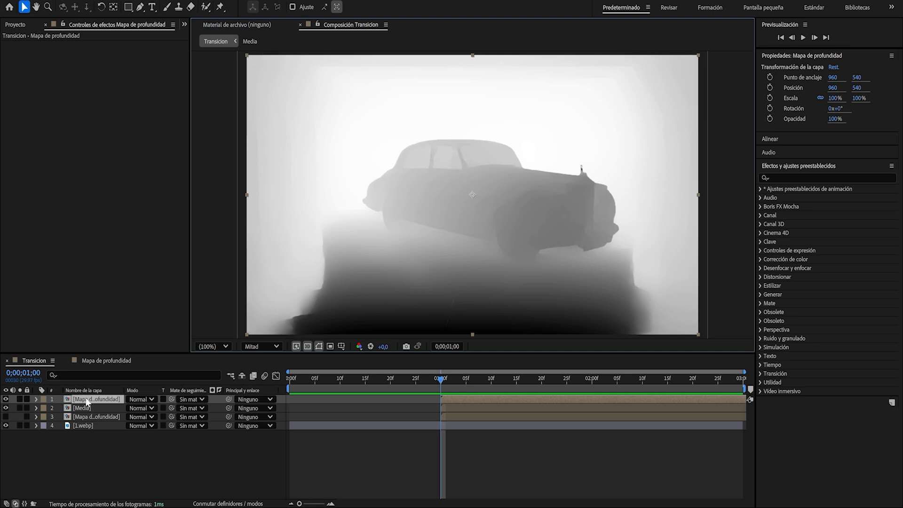
pyautogui.press('Return')
pyautogui.write('Escaner')
pyautogui.press('Return')
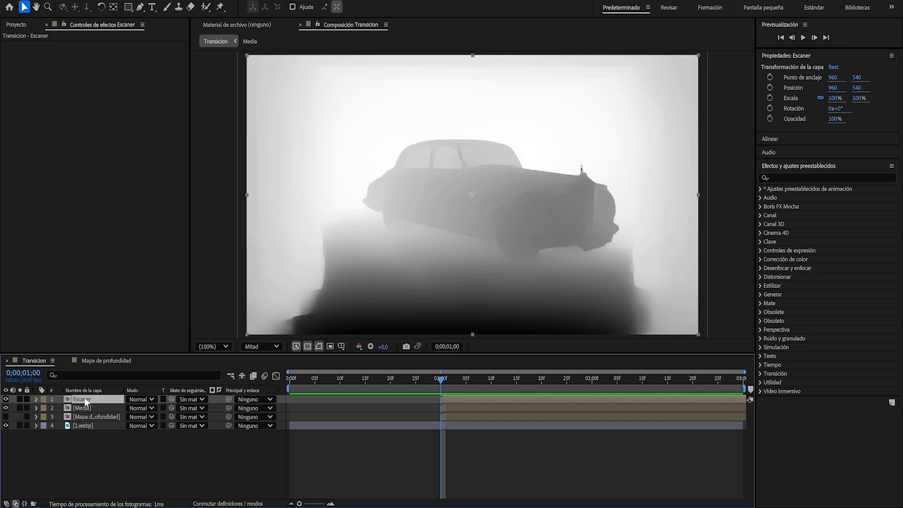
# Split the Escaner layer at 0;00;02;00 and delete the part after that time.
pyautogui.moveTo(441, 382); pyautogui.dragTo(592, 382)
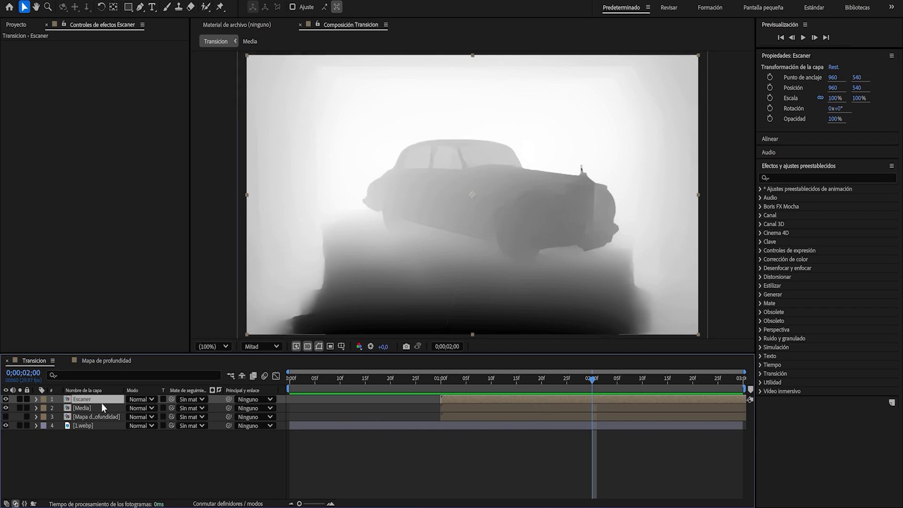
pyautogui.click(87, 407)
pyautogui.click(89, 390)
pyautogui.click(91, 391)
pyautogui.hotkey('ctrl', 'd')
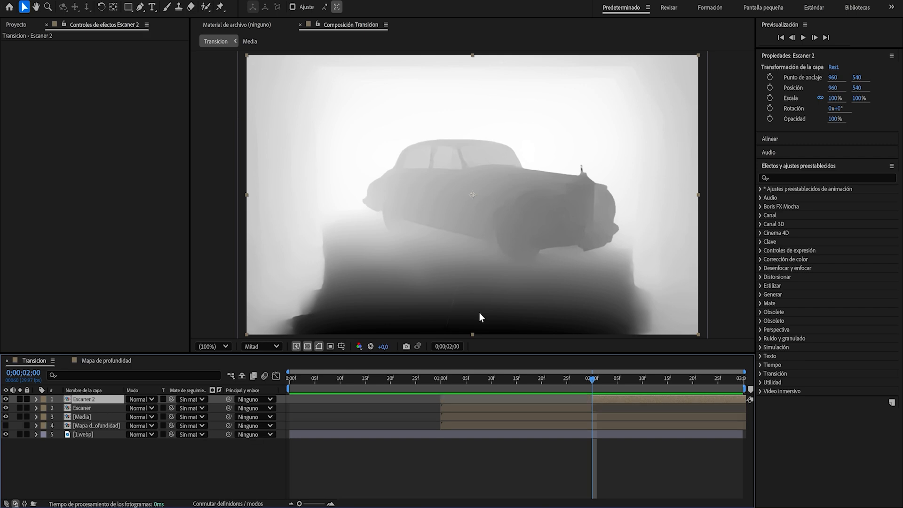
pyautogui.press('Delete')
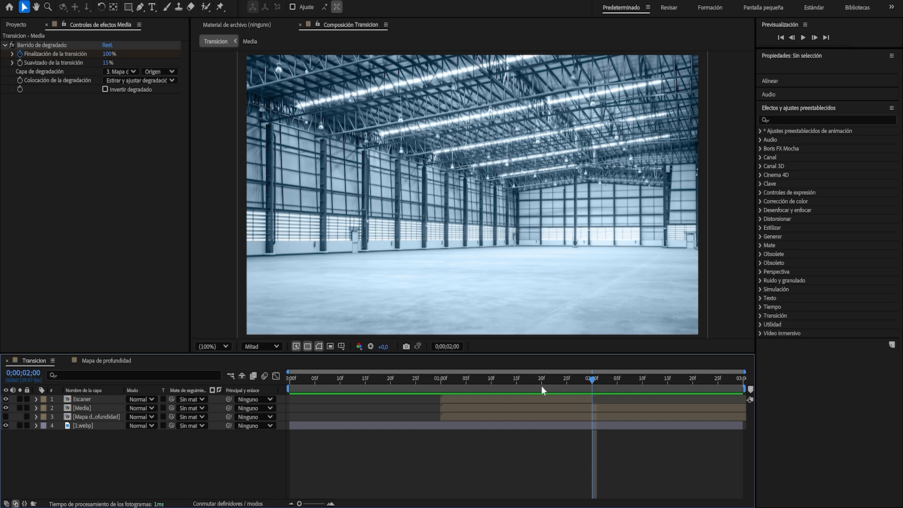
pyautogui.click(551, 400)
pyautogui.hotkey('ctrl', 'shift', 'd')
pyautogui.press('Delete')
pyautogui.moveTo(592, 379)
pyautogui.mouseDown()
pyautogui.moveTo(517, 376)
pyautogui.moveTo(556, 376)
pyautogui.moveTo(504, 363)
pyautogui.moveTo(531, 378)
pyautogui.moveTo(442, 388)
pyautogui.moveTo(591, 385)
pyautogui.moveTo(436, 380)
pyautogui.moveTo(613, 379)
pyautogui.moveTo(591, 383)
pyautogui.mouseUp()
pyautogui.click(690, 309)
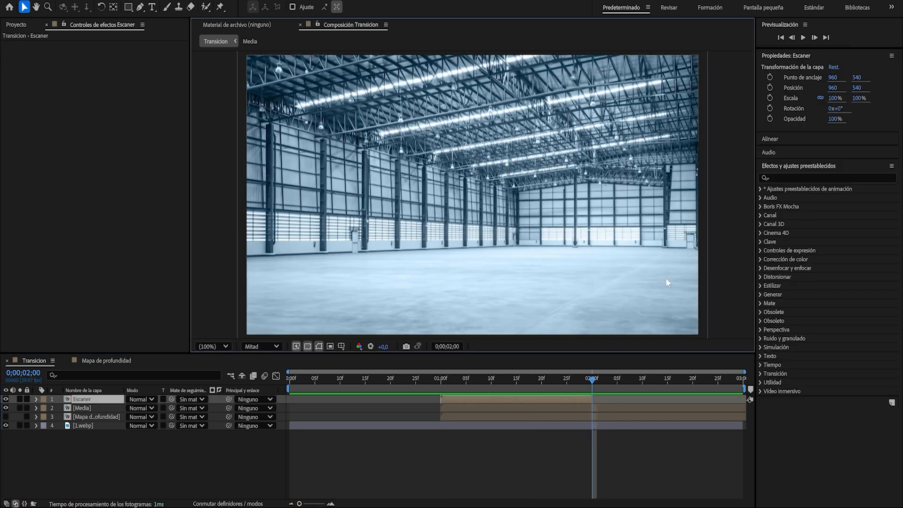
# Search the effects for "extraer" and "relleno" and apply Extraer and Relleno to the Escaner layer.
pyautogui.click(793, 177)
pyautogui.write('extraer')
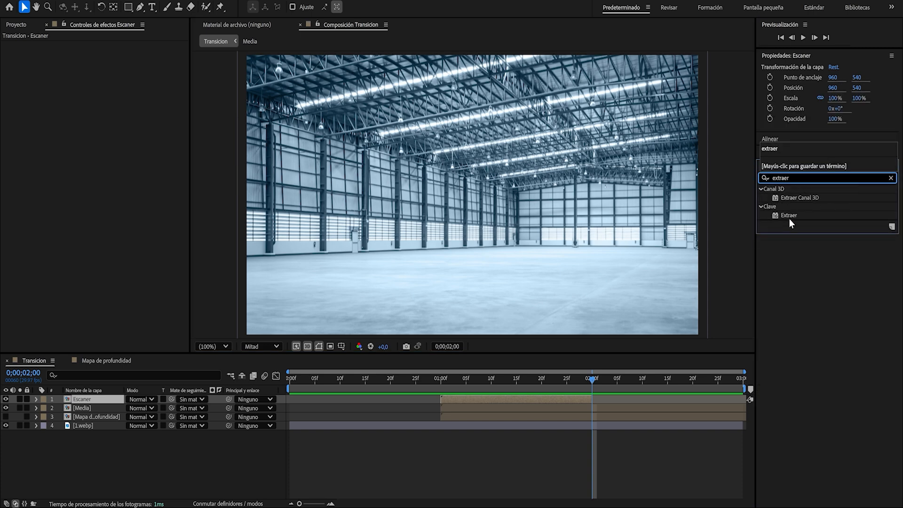
pyautogui.moveTo(788, 215); pyautogui.dragTo(84, 399)
pyautogui.click(890, 178)
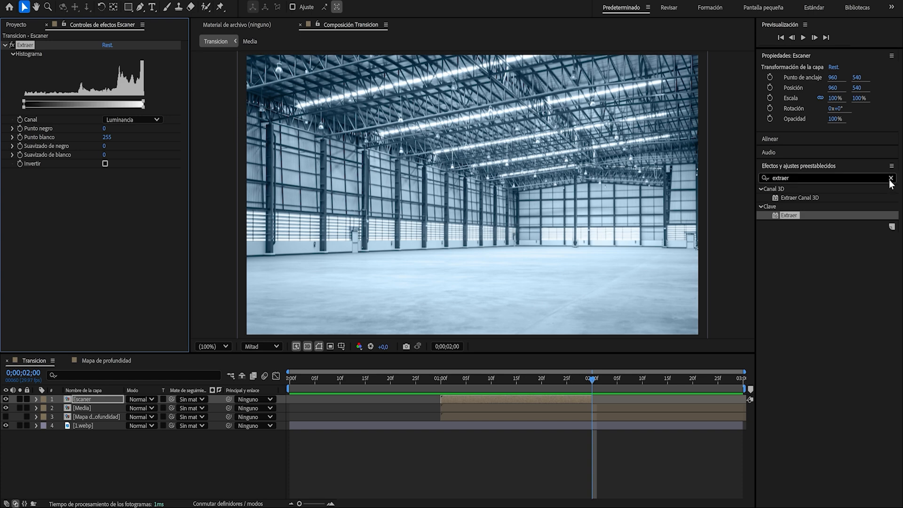
pyautogui.click(845, 178)
pyautogui.write('relleno')
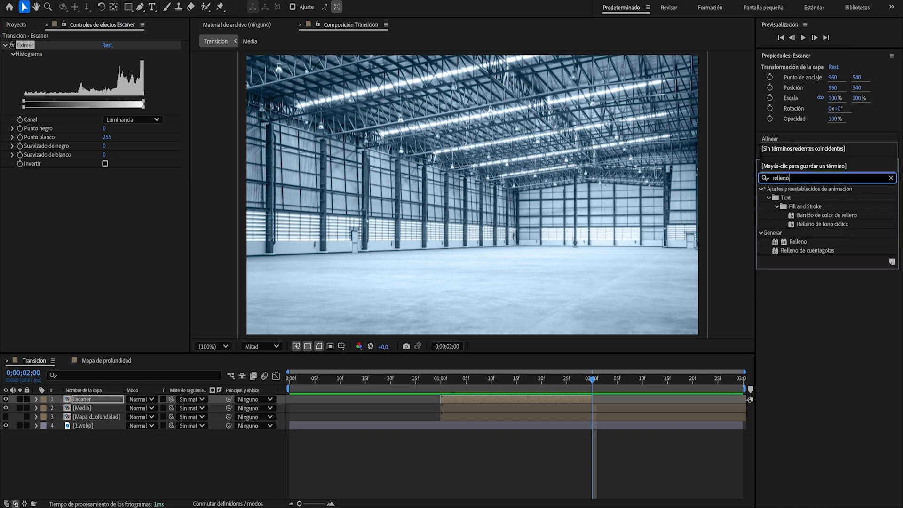
pyautogui.moveTo(797, 241); pyautogui.dragTo(94, 223)
# Search the effects for "composici" and add Composición sólida below Relleno on the Escaner layer.
pyautogui.click(811, 178)
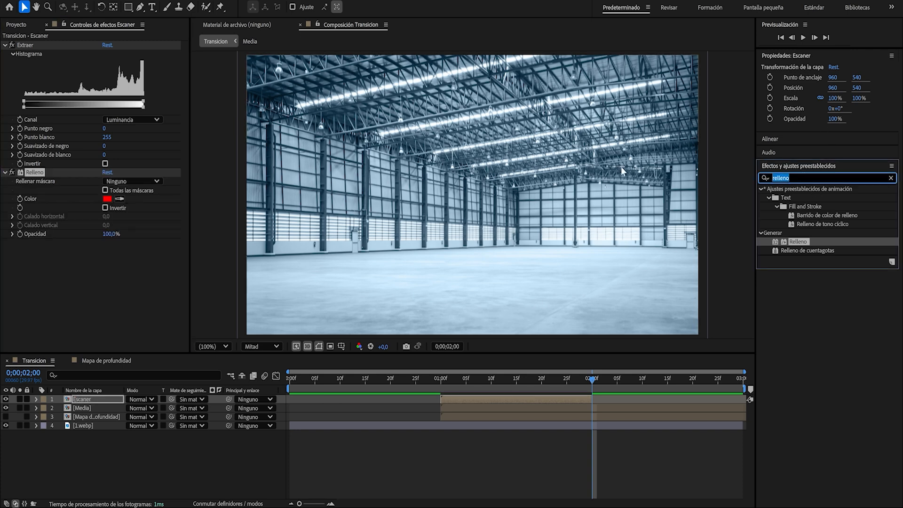
pyautogui.write('composici')
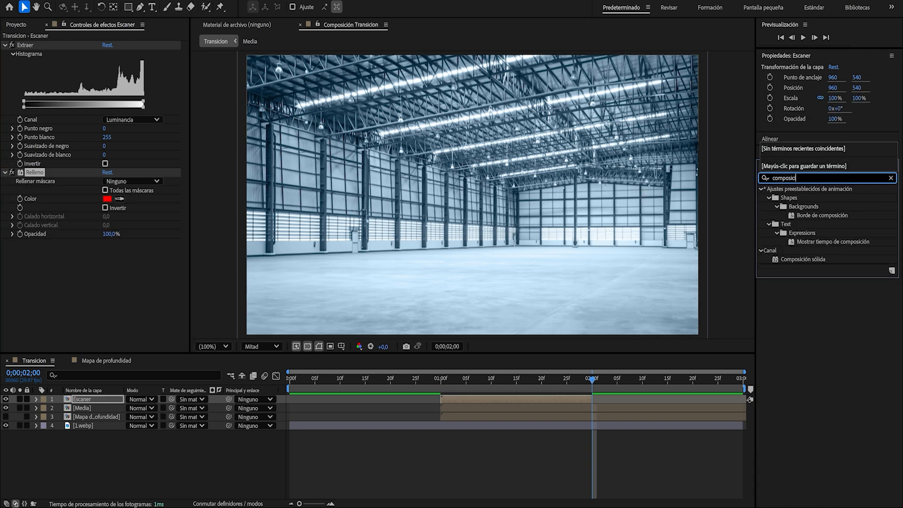
pyautogui.moveTo(801, 260); pyautogui.dragTo(71, 253)
pyautogui.click(657, 310)
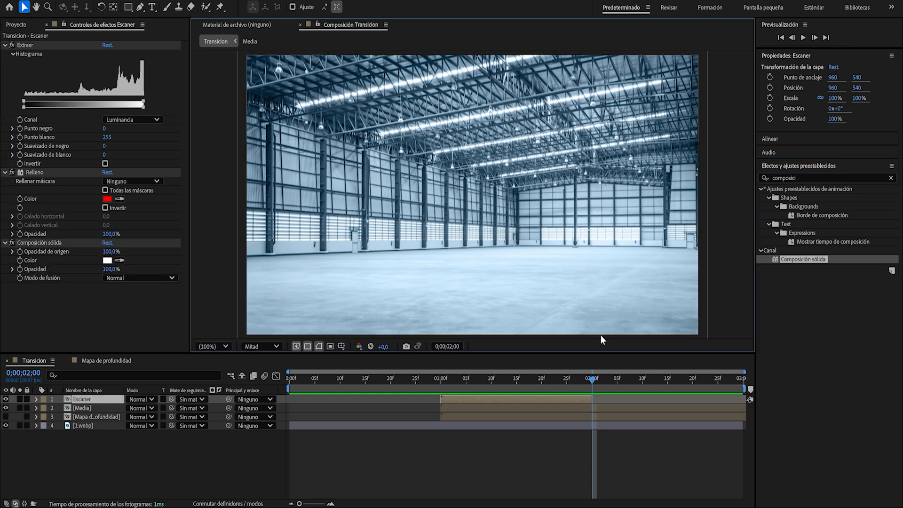
# Set the Relleno color to white (FFFFFF) and the Composición sólida color to black (000000).
pyautogui.click(107, 198)
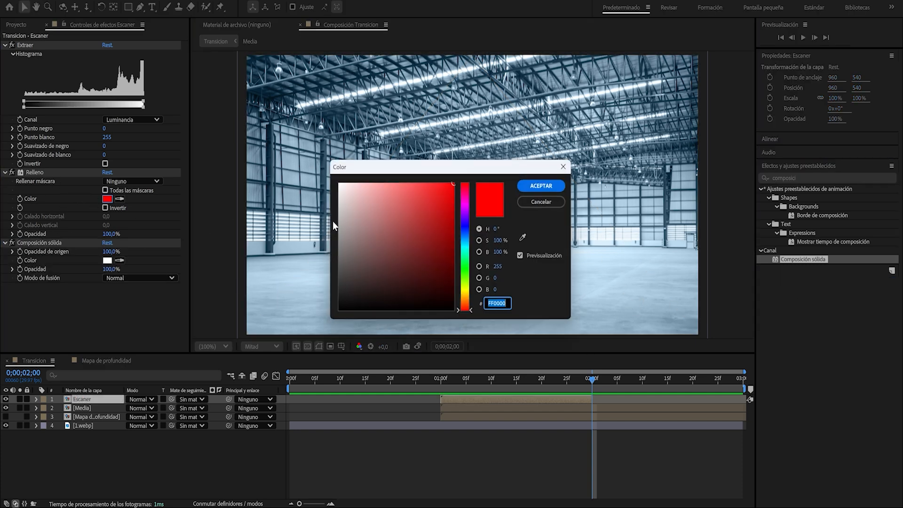
pyautogui.write('FFFFFF')
pyautogui.click(536, 185)
pyautogui.click(107, 260)
pyautogui.write('000000')
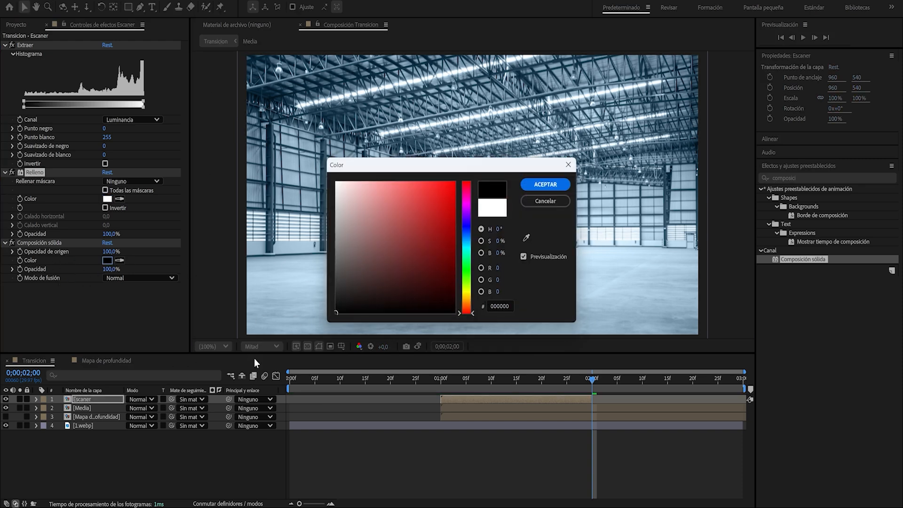
pyautogui.click(540, 252)
# Set Extraer's Suavizado de negro to 255 and its Punto blanco to 0 on the Escaner layer.
pyautogui.moveTo(592, 379); pyautogui.dragTo(551, 379)
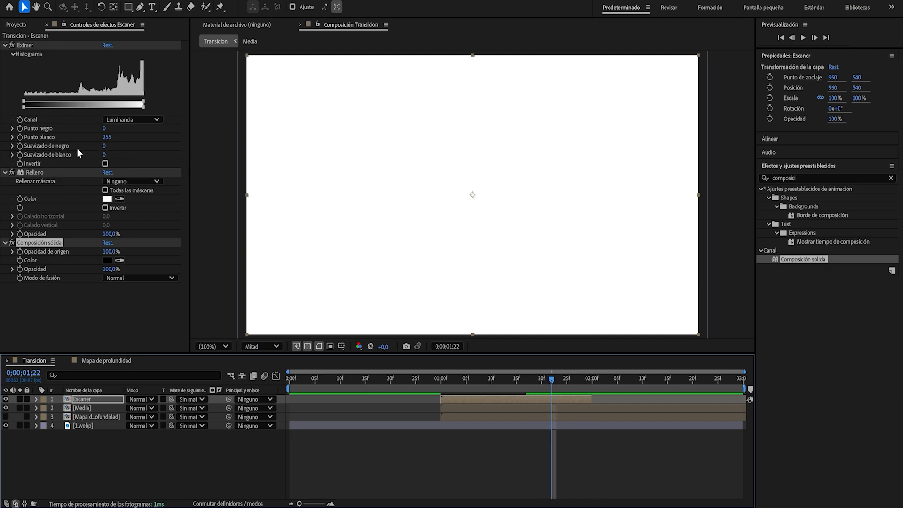
pyautogui.moveTo(104, 146); pyautogui.dragTo(158, 146)
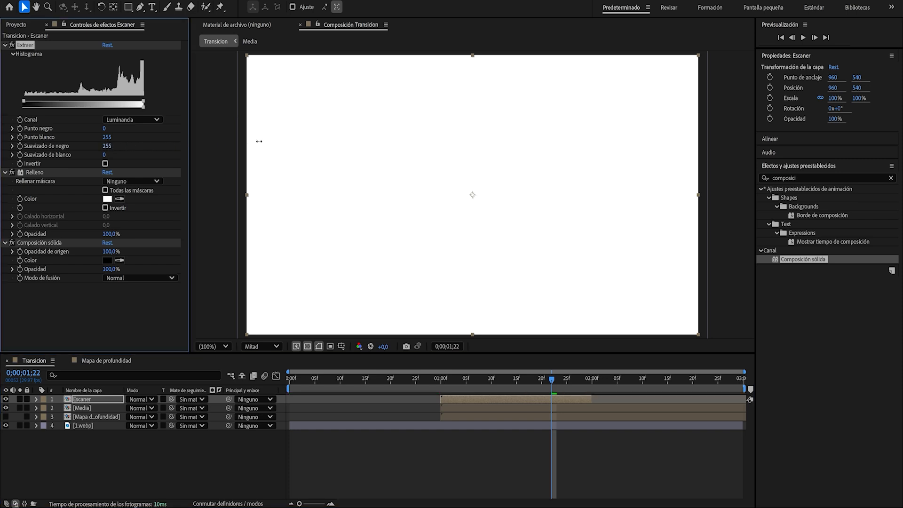
pyautogui.click(106, 138)
pyautogui.write('0')
pyautogui.press('Return')
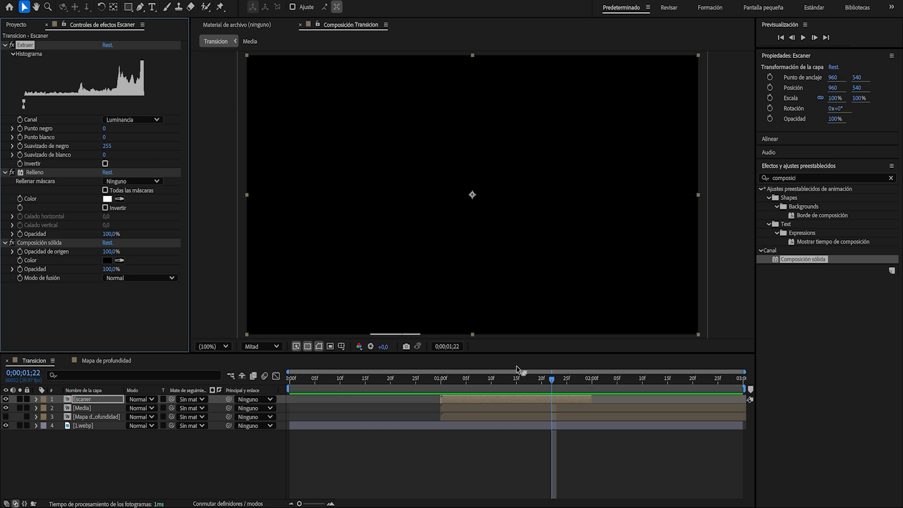
# Enable keyframing for Extraer's Punto negro and Punto blanco at 0;00;01;00, both at 0.
pyautogui.moveTo(550, 383); pyautogui.dragTo(440, 383)
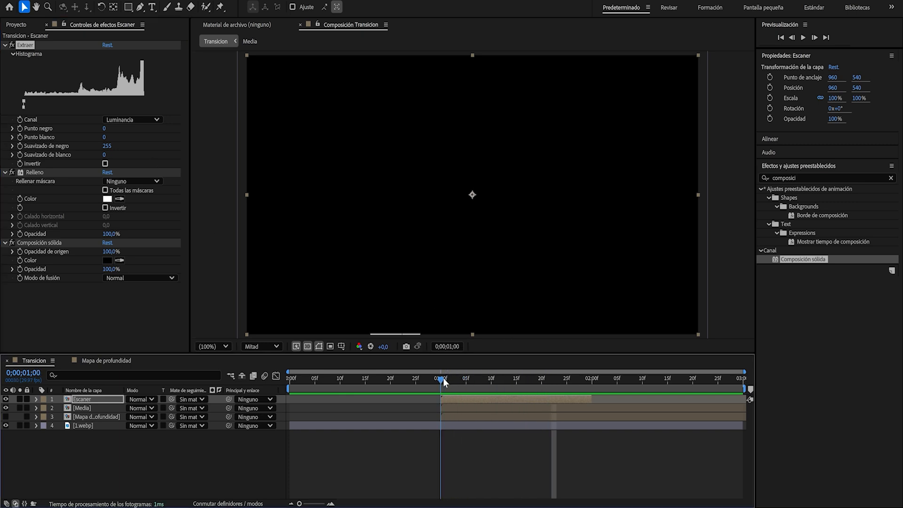
pyautogui.click(19, 127)
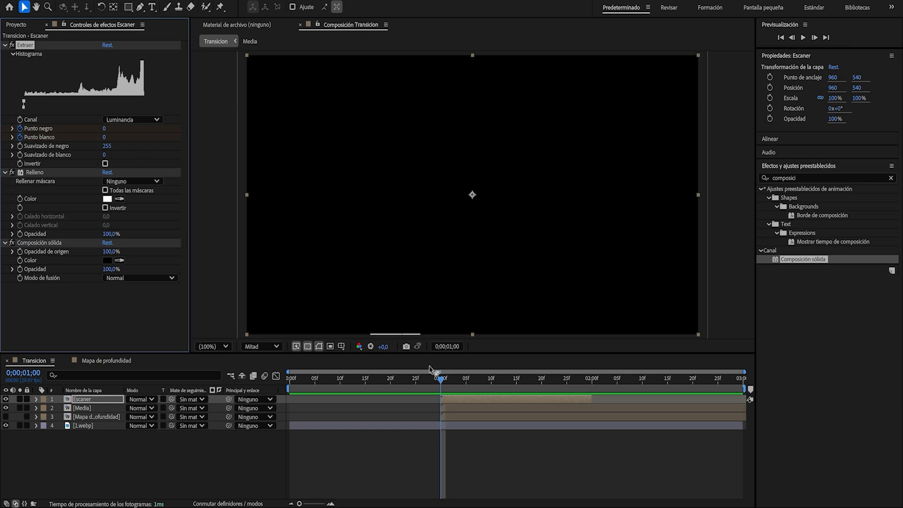
# Set Extraer's Punto negro and Punto blanco to 255 at 0;00;02;00 on the Escaner layer.
pyautogui.moveTo(443, 380); pyautogui.dragTo(591, 381)
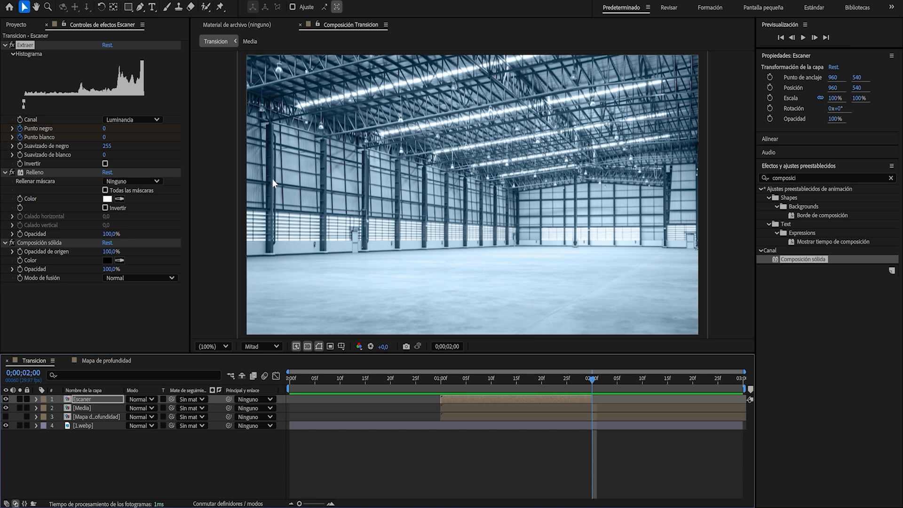
pyautogui.click(103, 129)
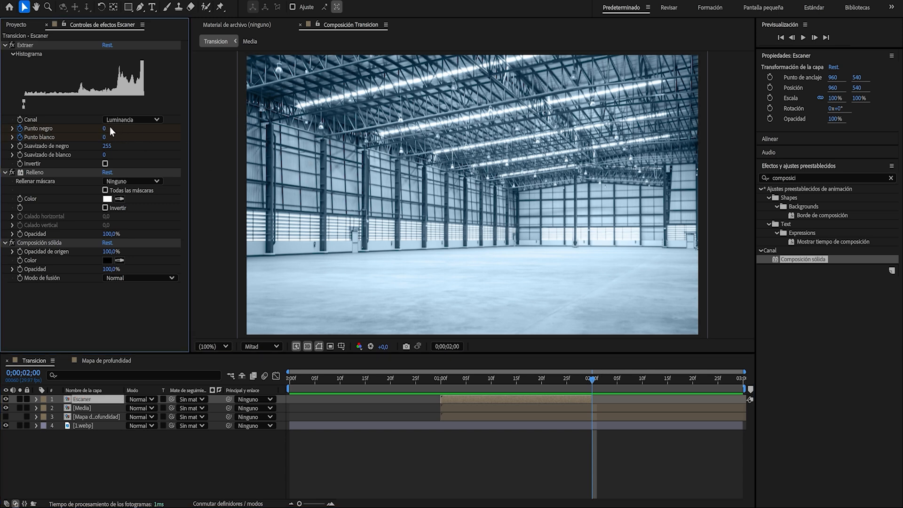
pyautogui.moveTo(104, 128); pyautogui.dragTo(175, 144)
pyautogui.moveTo(106, 137); pyautogui.dragTo(308, 143)
pyautogui.moveTo(592, 384)
pyautogui.mouseDown()
pyautogui.moveTo(455, 381)
pyautogui.moveTo(593, 378)
pyautogui.mouseUp()
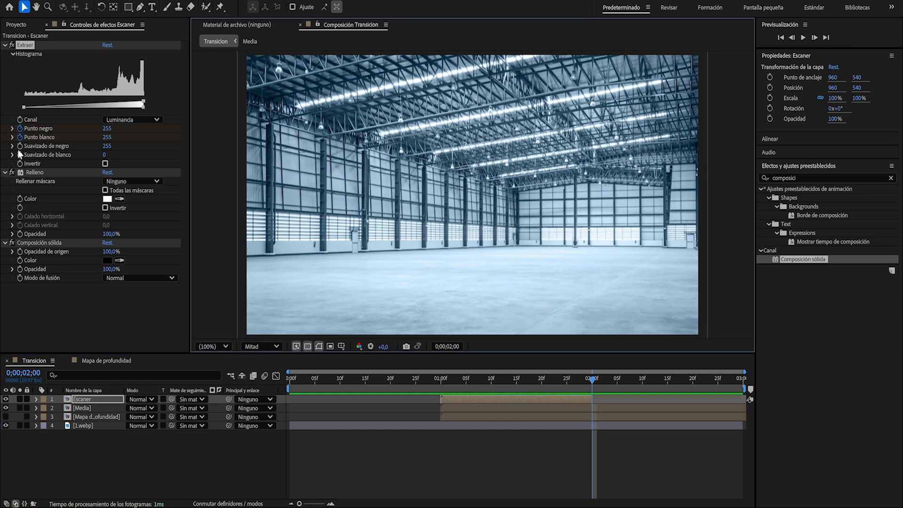
# Keyframe Extraer's Suavizado de negro at 255 on 0;00;01;00 and at 0 on 0;00;02;00.
pyautogui.moveTo(591, 379); pyautogui.dragTo(439, 377)
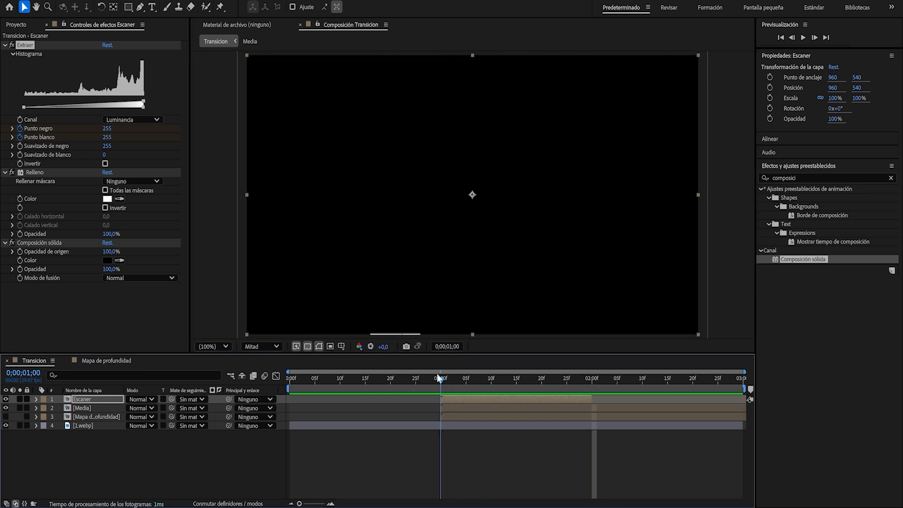
pyautogui.click(20, 145)
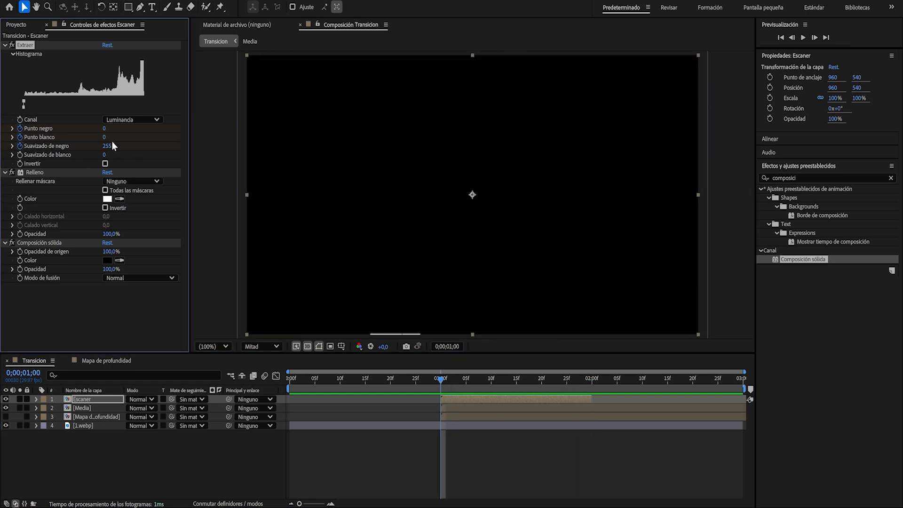
pyautogui.moveTo(440, 378); pyautogui.dragTo(592, 375)
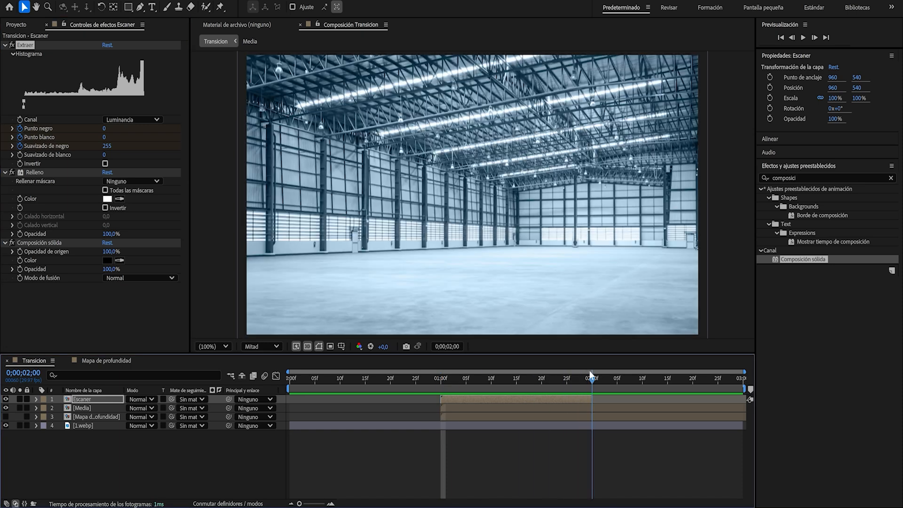
pyautogui.moveTo(109, 145); pyautogui.dragTo(1, 151)
pyautogui.moveTo(104, 146); pyautogui.dragTo(18, 150)
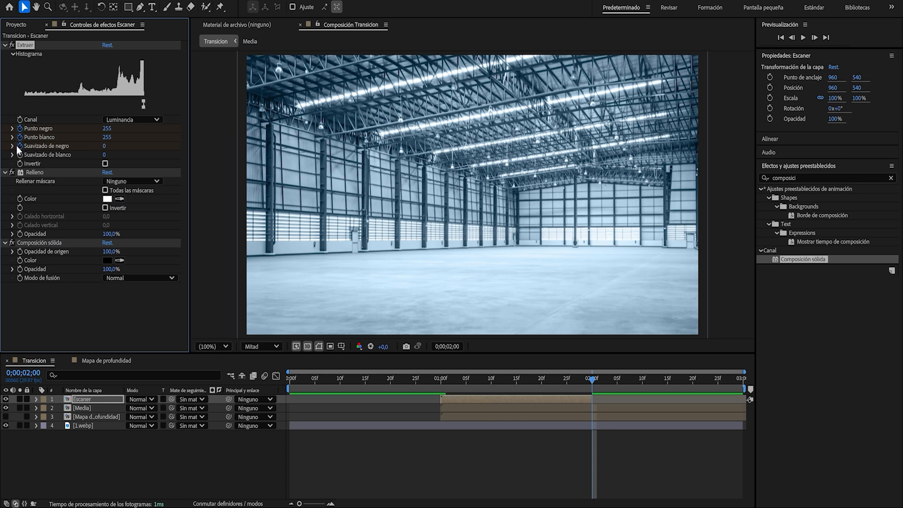
# Set Extraer's Suavizado de blanco to 10 and check the scan line between 0;00;01;00 and 0;00;01;29.
pyautogui.moveTo(596, 377); pyautogui.dragTo(491, 362)
pyautogui.moveTo(105, 155); pyautogui.dragTo(119, 155)
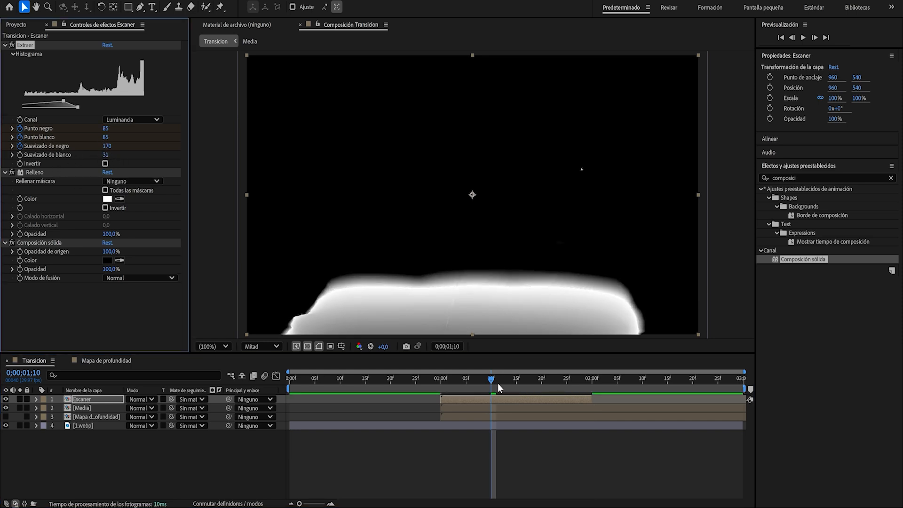
pyautogui.moveTo(493, 381)
pyautogui.mouseDown()
pyautogui.moveTo(471, 381)
pyautogui.moveTo(527, 388)
pyautogui.moveTo(506, 388)
pyautogui.mouseUp()
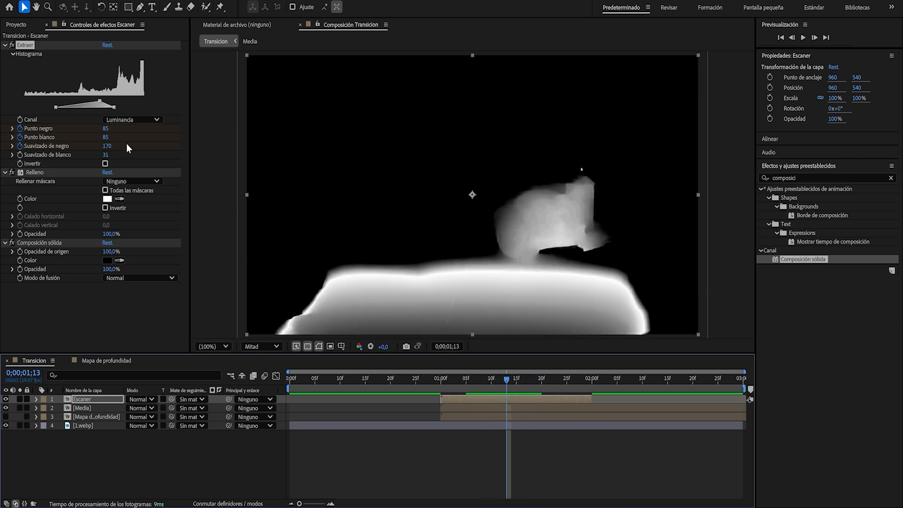
pyautogui.click(108, 155)
pyautogui.write('1')
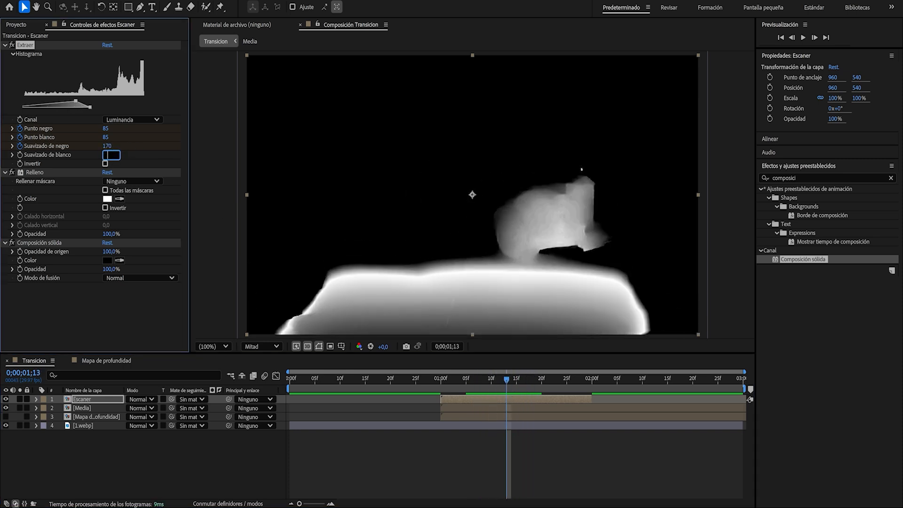
pyautogui.write('0')
pyautogui.press('Return')
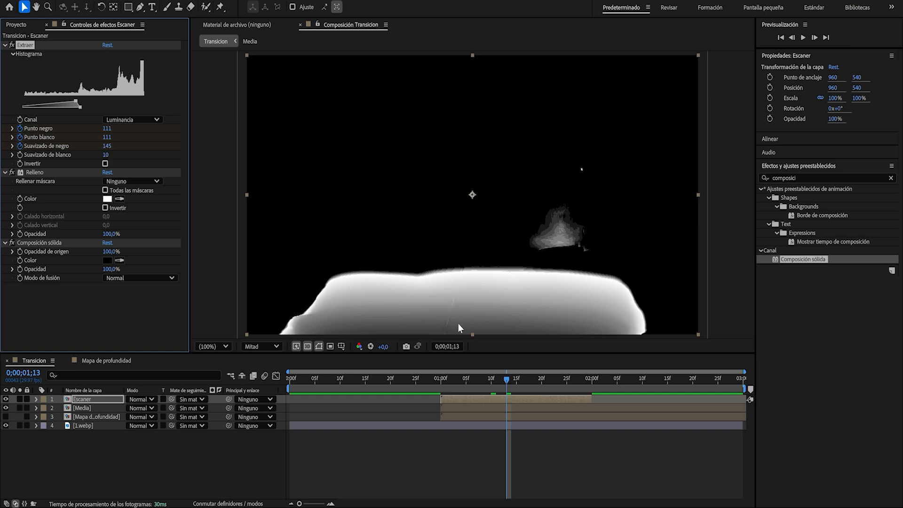
pyautogui.moveTo(503, 379); pyautogui.dragTo(438, 382)
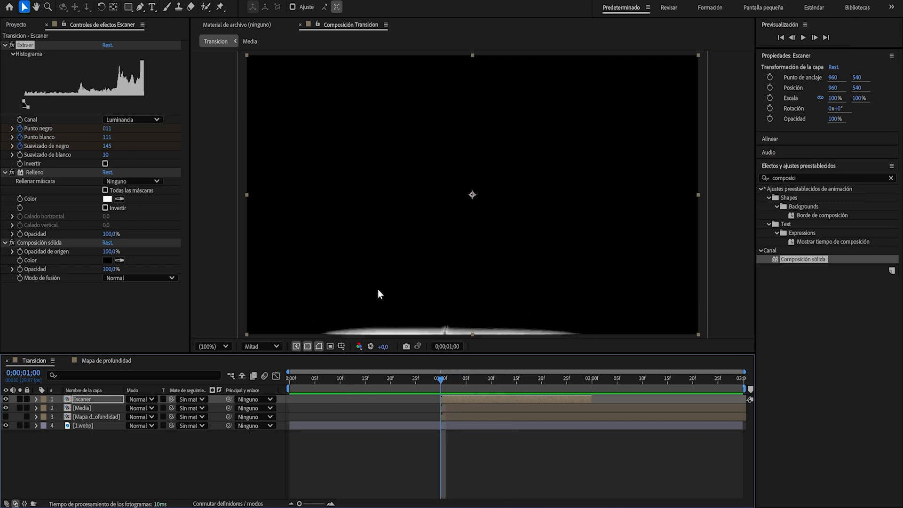
pyautogui.moveTo(441, 380); pyautogui.dragTo(587, 399)
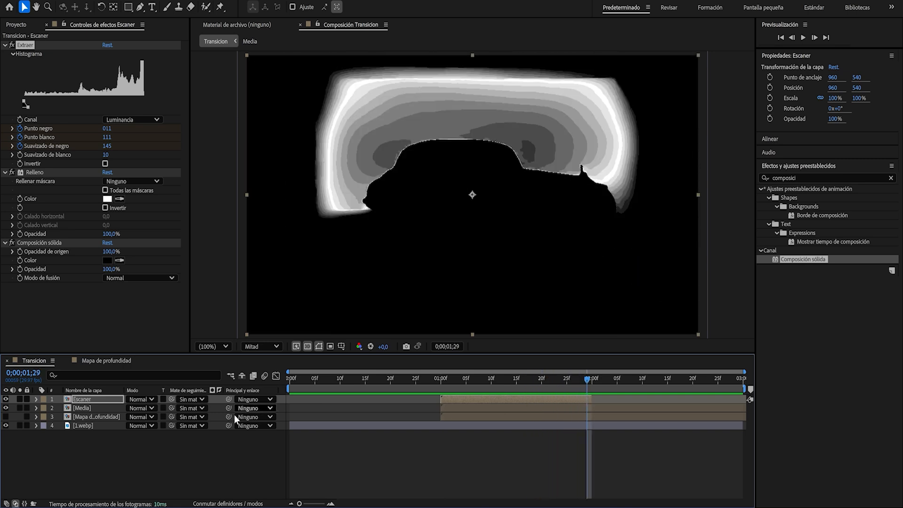
# Show the Escaner layer's keyframes and apply Desaceleración suave to the three Extraer keyframes at 0;00;02;00.
pyautogui.click(157, 454)
pyautogui.click(87, 399)
pyautogui.press('u')
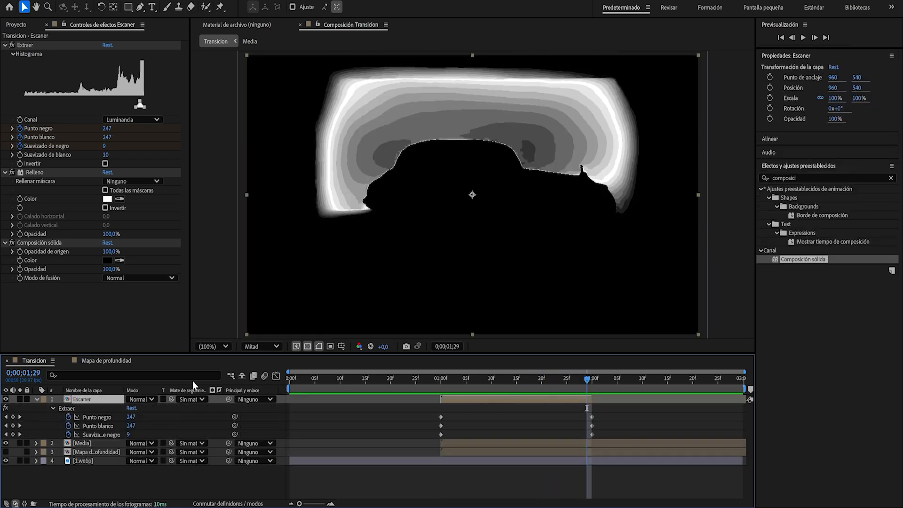
pyautogui.moveTo(606, 412); pyautogui.dragTo(583, 441)
pyautogui.click(584, 381)
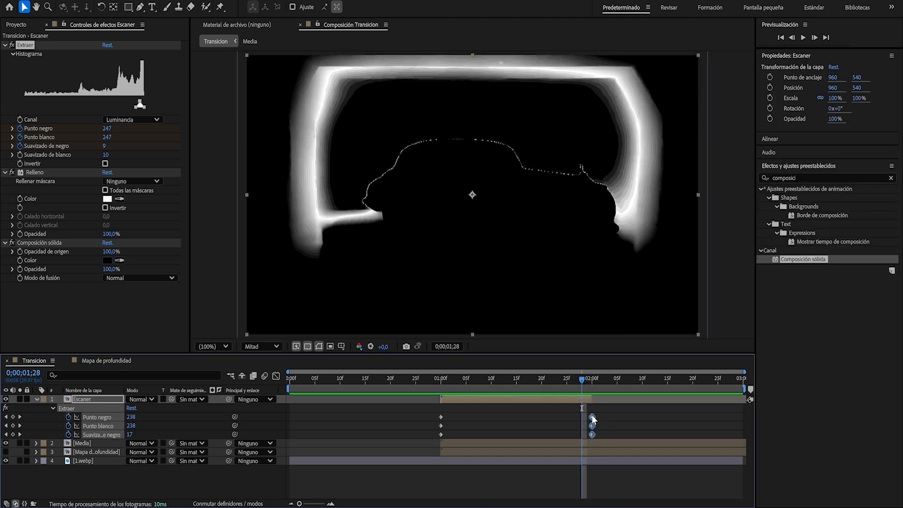
pyautogui.rightClick(592, 416)
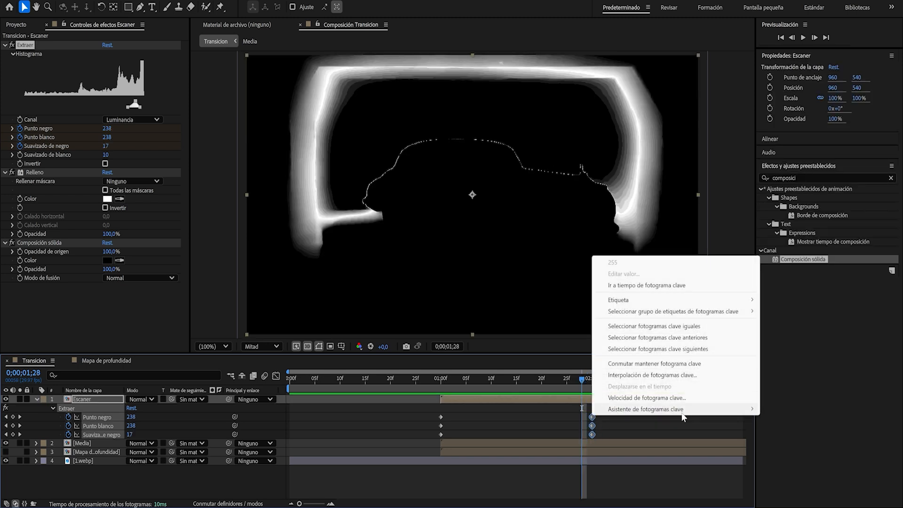
pyautogui.moveTo(683, 417)
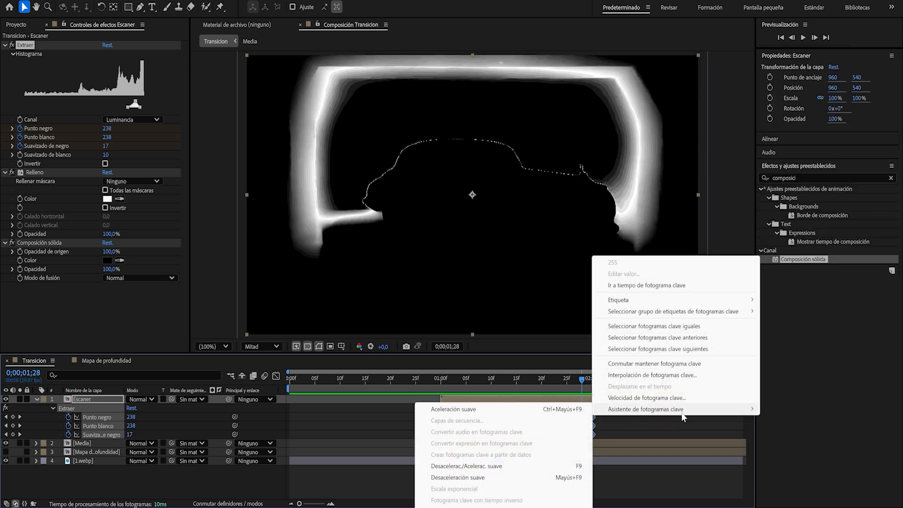
pyautogui.click(461, 477)
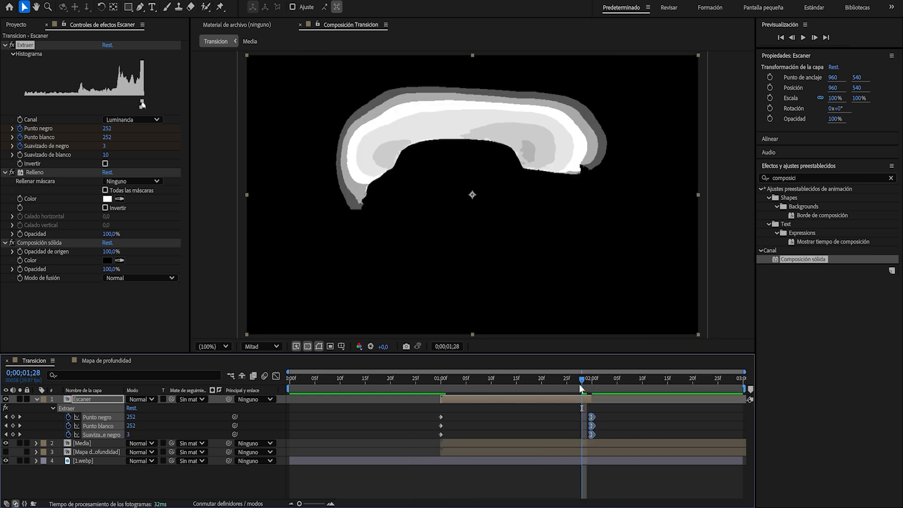
pyautogui.moveTo(579, 378); pyautogui.dragTo(460, 382)
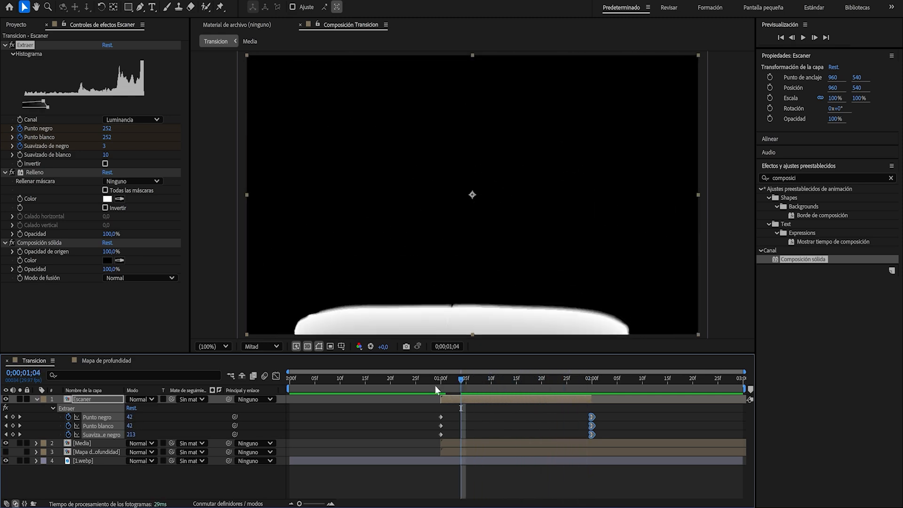
pyautogui.click(590, 378)
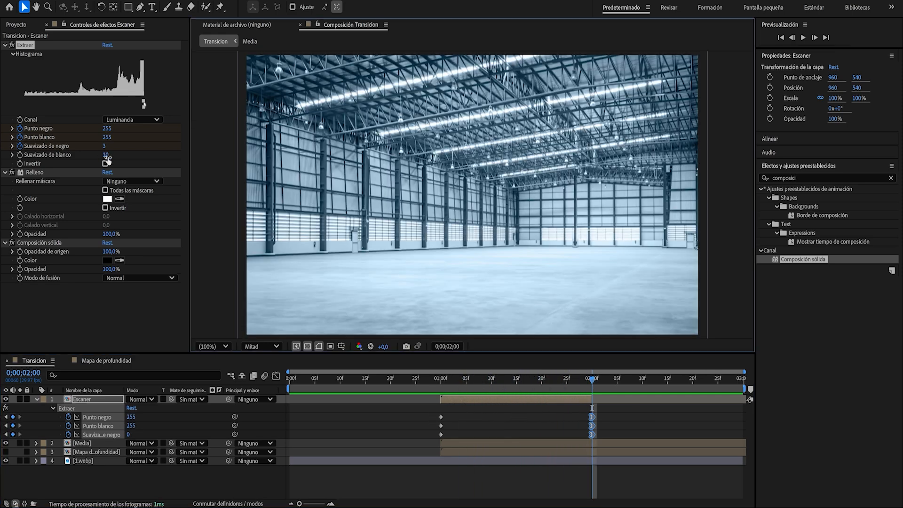
# Collapse the existing Escaner effects, search the effects for "tinci" and add Tinción below Composición sólida.
pyautogui.click(5, 44)
pyautogui.click(5, 53)
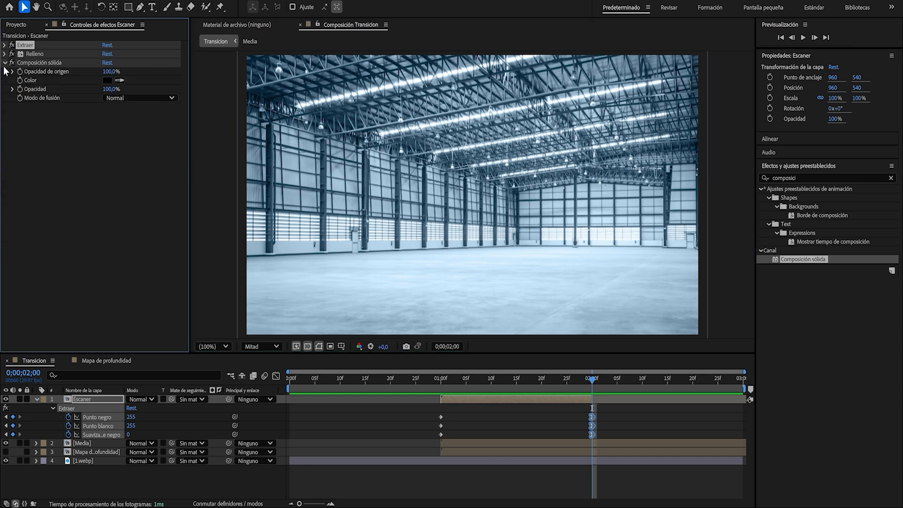
pyautogui.click(4, 62)
pyautogui.hotkey('ctrl', '5')
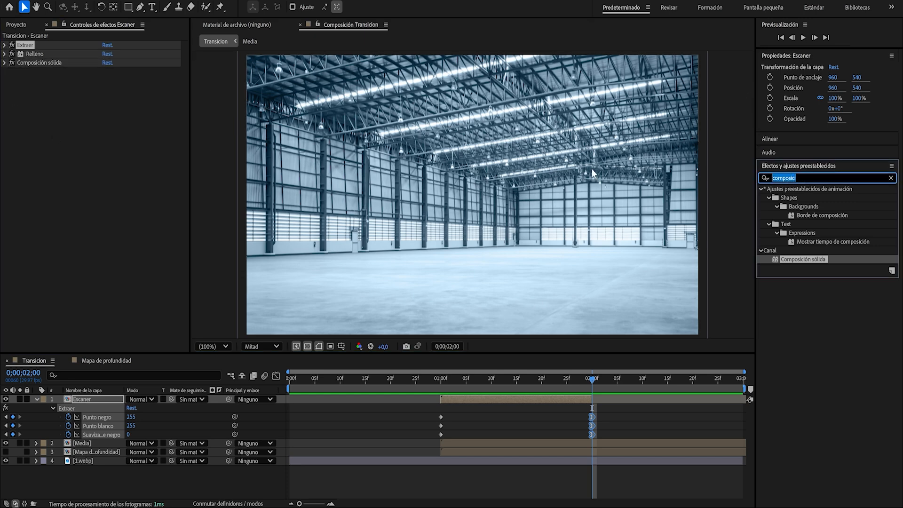
pyautogui.write('tinci')
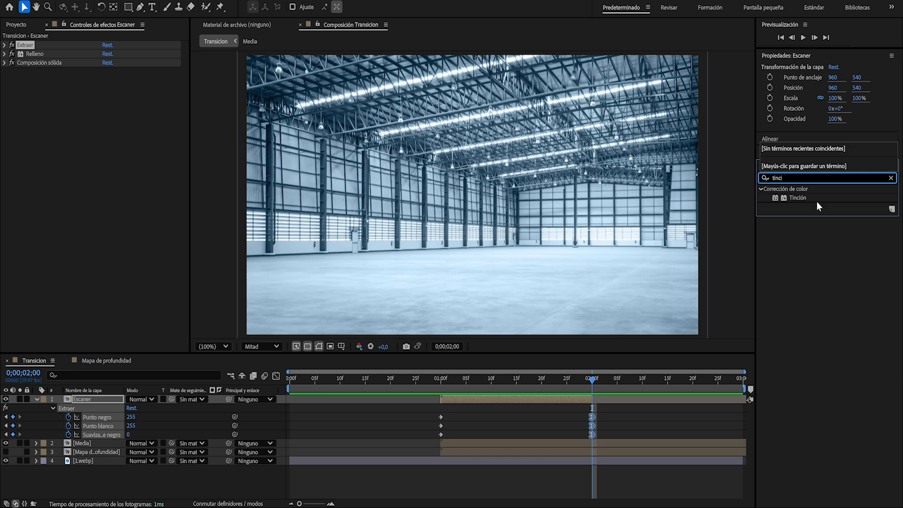
pyautogui.moveTo(799, 197); pyautogui.dragTo(134, 202)
# Search the effects for "curvas" and add Curvas between Composición sólida and Tinción on the Escaner layer.
pyautogui.click(840, 176)
pyautogui.write('curvas')
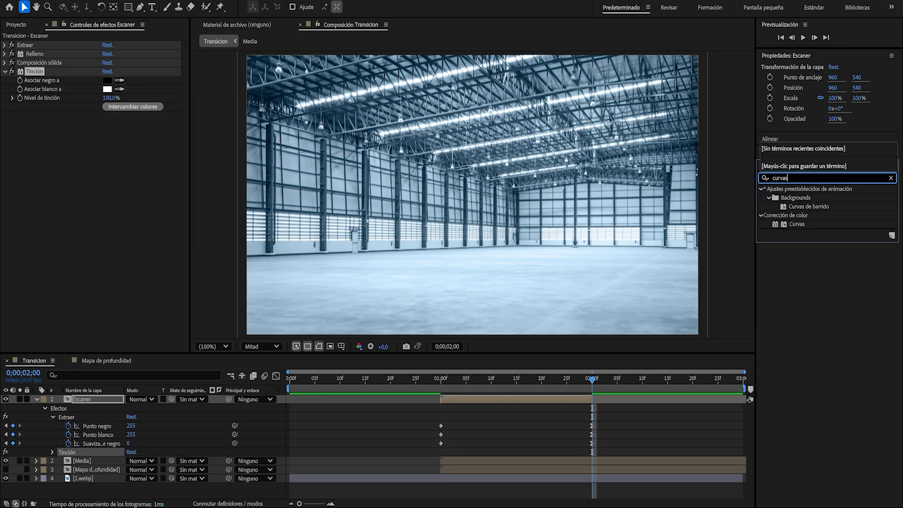
pyautogui.moveTo(796, 224); pyautogui.dragTo(40, 65)
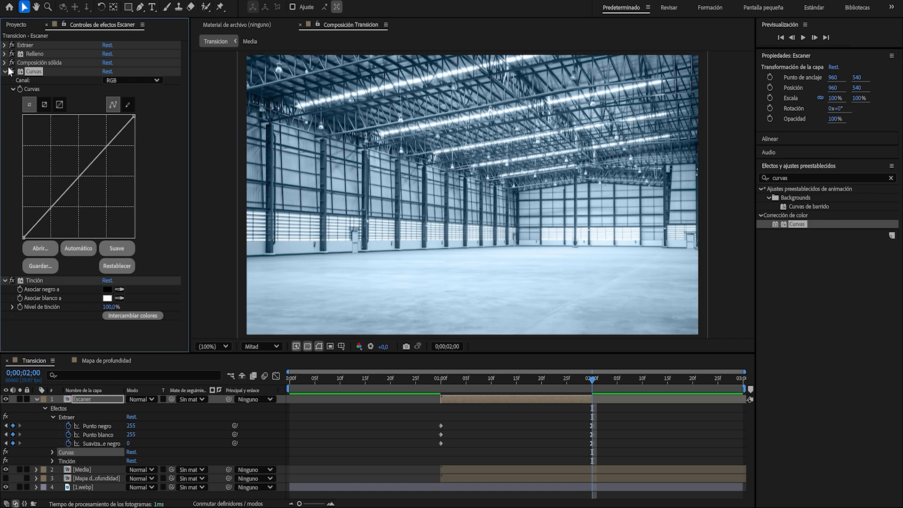
# Search the effects for "respla" and add Resplandor below Tinción on the Escaner layer.
pyautogui.doubleClick(779, 177)
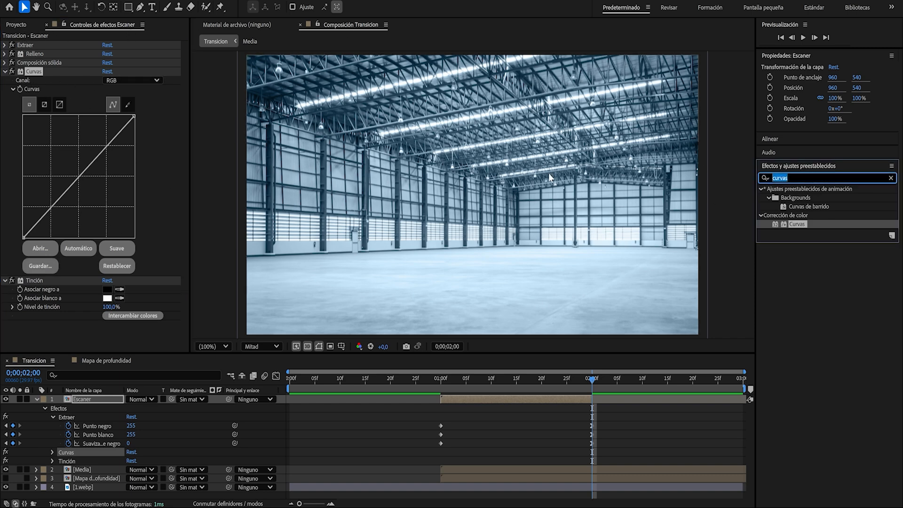
pyautogui.press('BackSpace')
pyautogui.write('respla')
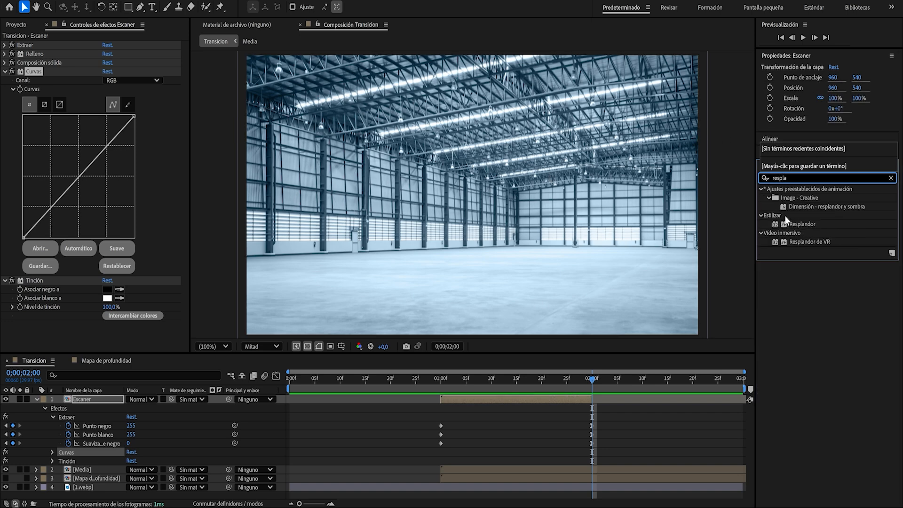
pyautogui.moveTo(787, 224); pyautogui.dragTo(114, 318)
pyautogui.click(666, 321)
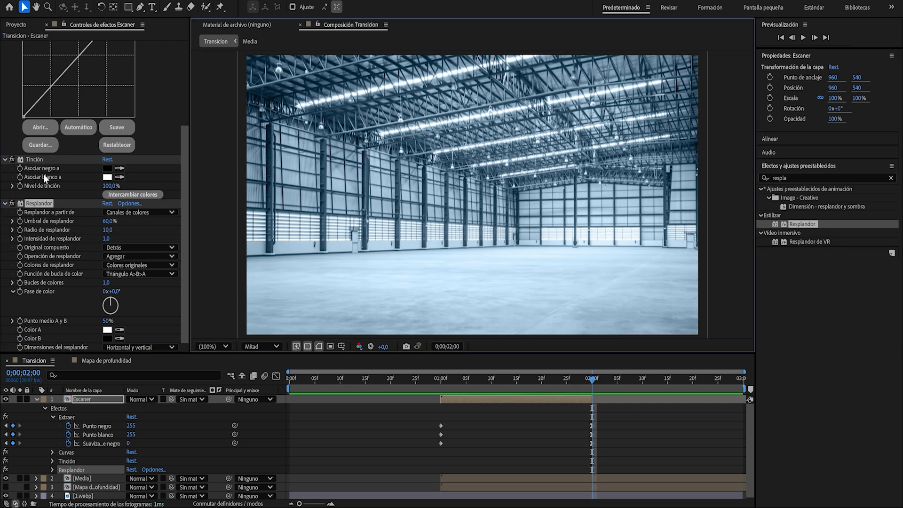
# Set Tinción's Asociar blanco a color to a bright, saturated blue.
pyautogui.click(119, 177)
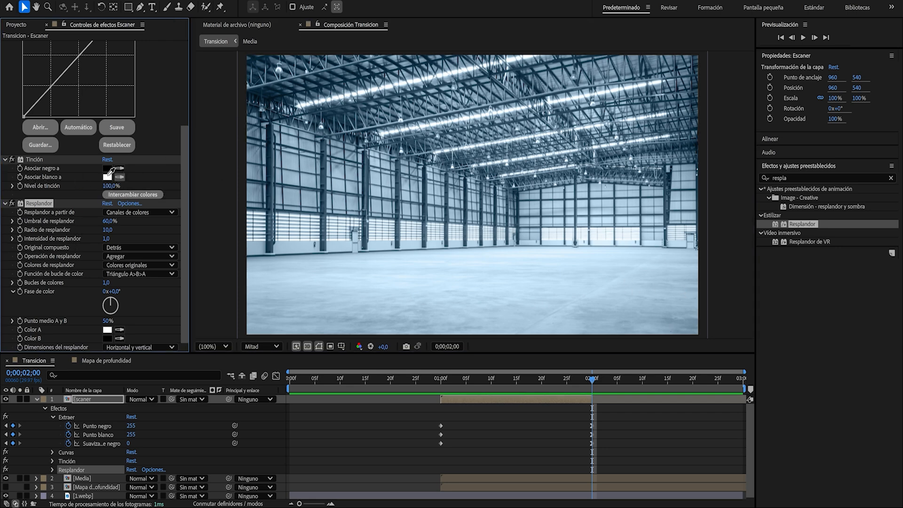
pyautogui.click(107, 177)
pyautogui.click(466, 230)
pyautogui.moveTo(452, 212); pyautogui.dragTo(466, 181)
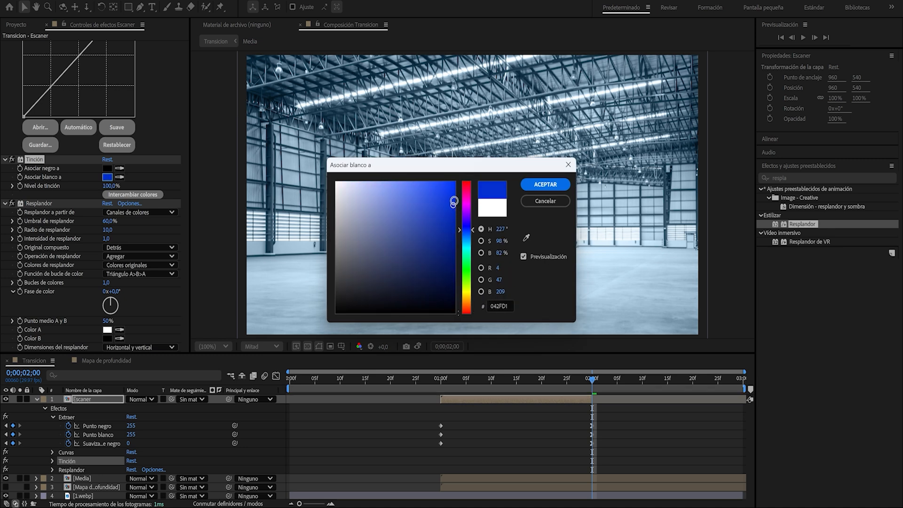
pyautogui.click(467, 227)
pyautogui.moveTo(451, 195)
pyautogui.mouseDown()
pyautogui.moveTo(460, 205)
pyautogui.moveTo(470, 192)
pyautogui.mouseUp()
pyautogui.click(545, 184)
# Set Resplandor's Operación de resplandor to Pantalla, with the preview at 0;00;01;23.
pyautogui.moveTo(591, 378); pyautogui.dragTo(558, 379)
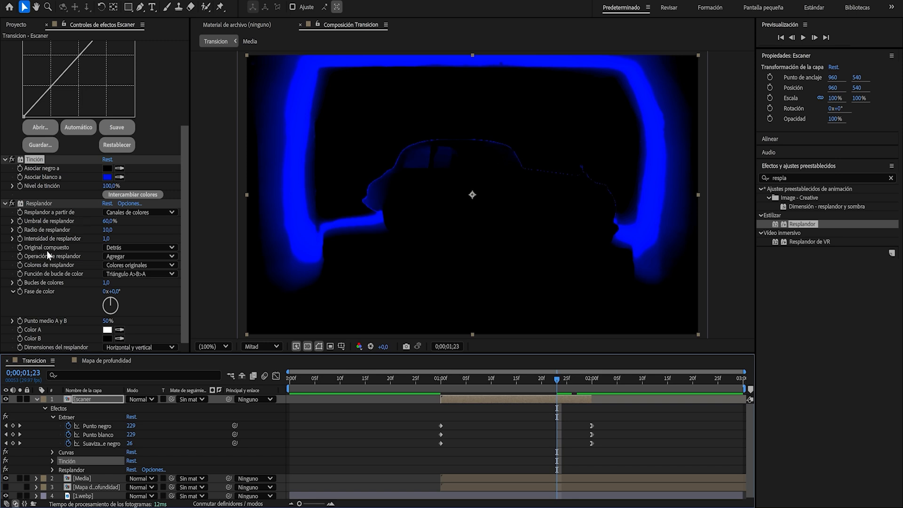
pyautogui.click(126, 256)
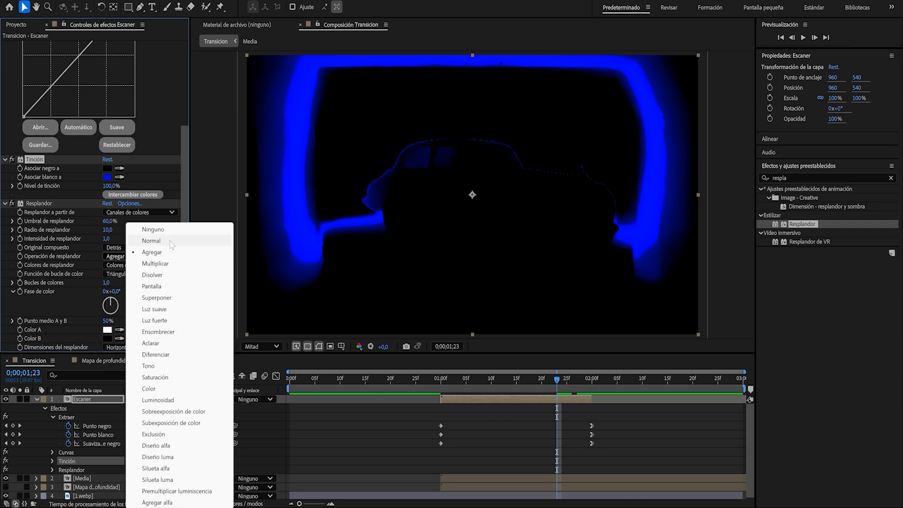
pyautogui.click(180, 285)
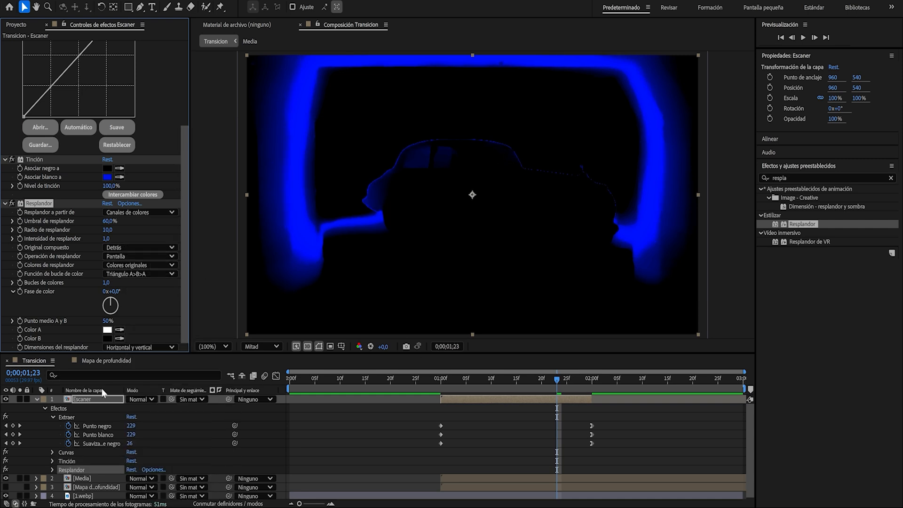
# Collapse the Escaner layer's properties and set its blending mode to Añadir.
pyautogui.click(109, 398)
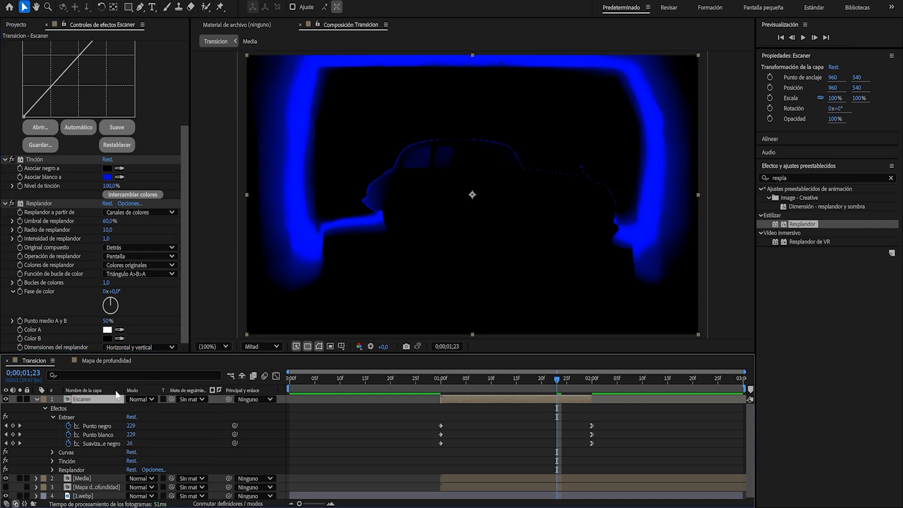
pyautogui.click(37, 399)
pyautogui.click(142, 398)
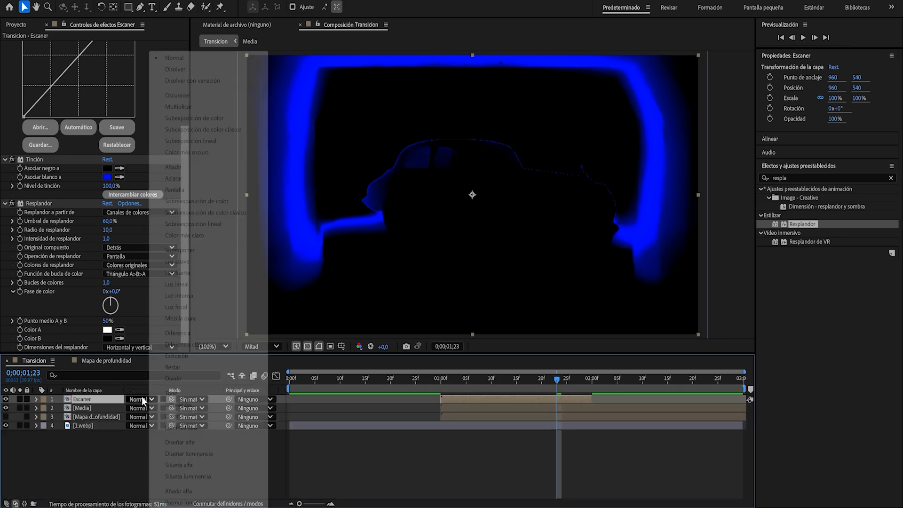
pyautogui.click(173, 167)
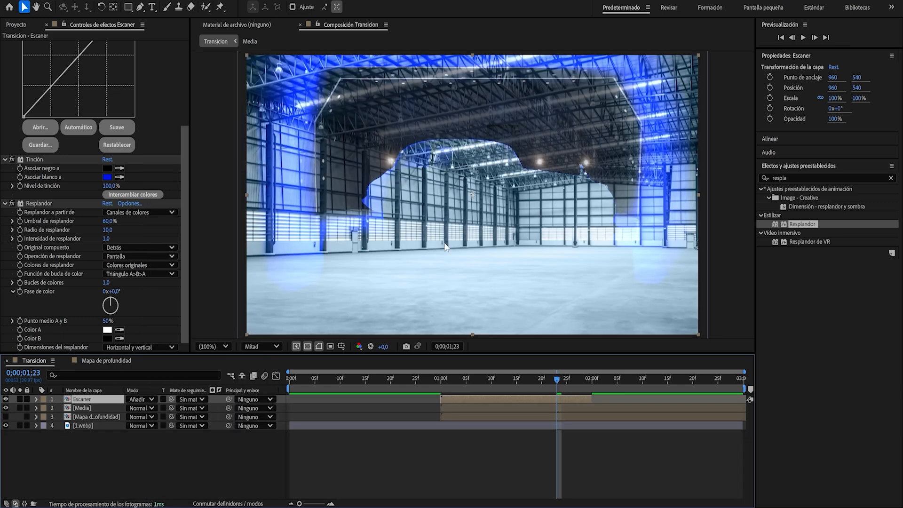
# Play back the transition around 0;00;01;00 to examine how the blue scan line blends over the car and hangar images.
pyautogui.moveTo(540, 380); pyautogui.dragTo(460, 380)
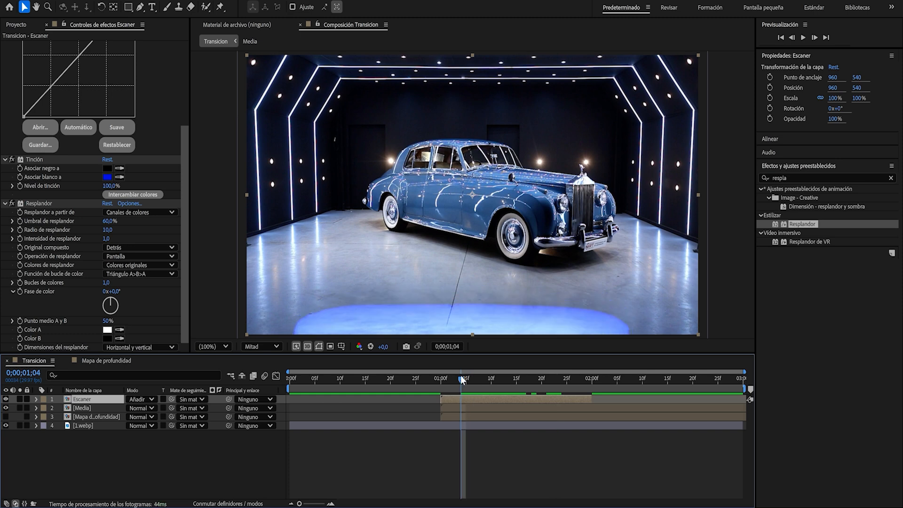
pyautogui.press('space')
pyautogui.moveTo(636, 379); pyautogui.dragTo(505, 385)
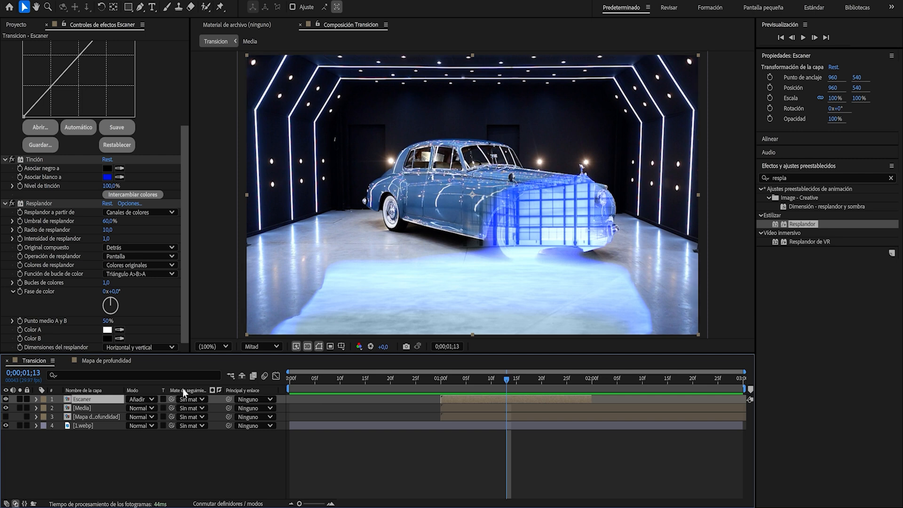
pyautogui.press('F4')
pyautogui.press('F4')
pyautogui.press('F4')
pyautogui.press('F4')
pyautogui.press('F4')
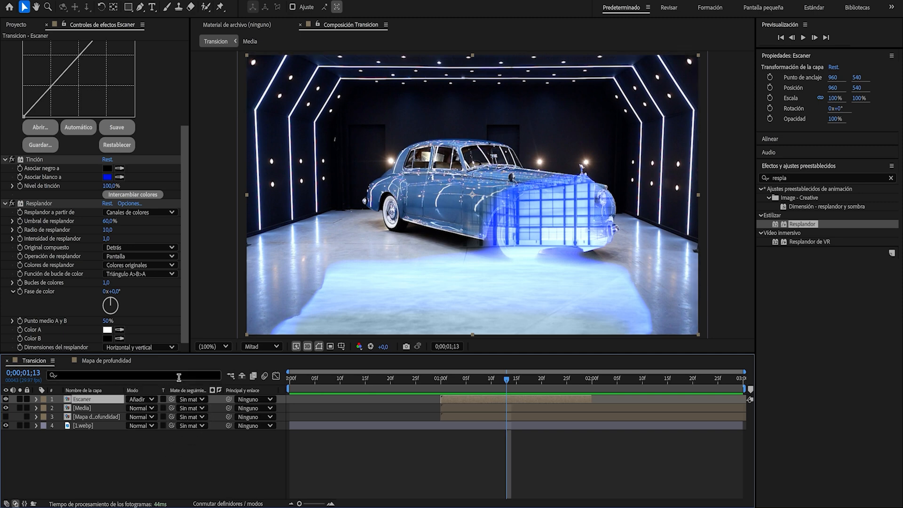
pyautogui.moveTo(508, 379); pyautogui.dragTo(431, 383)
pyautogui.press('space')
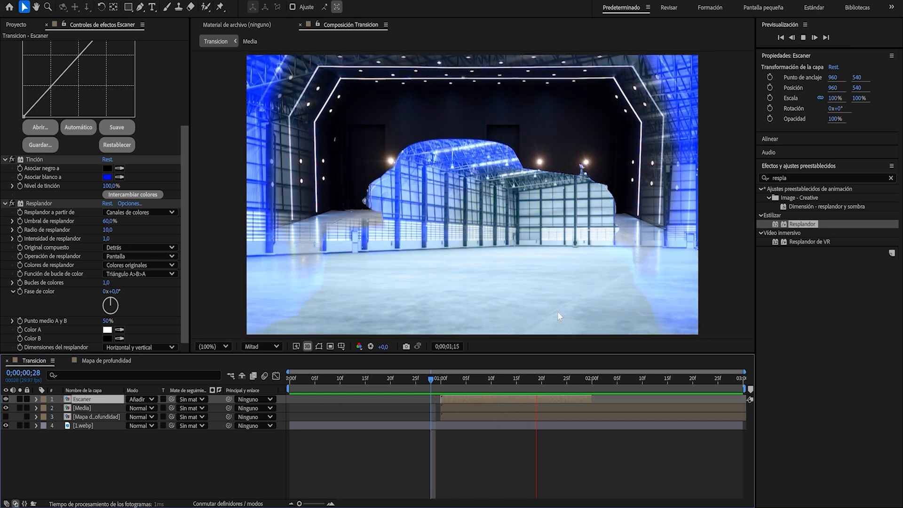
pyautogui.moveTo(638, 380); pyautogui.dragTo(542, 385)
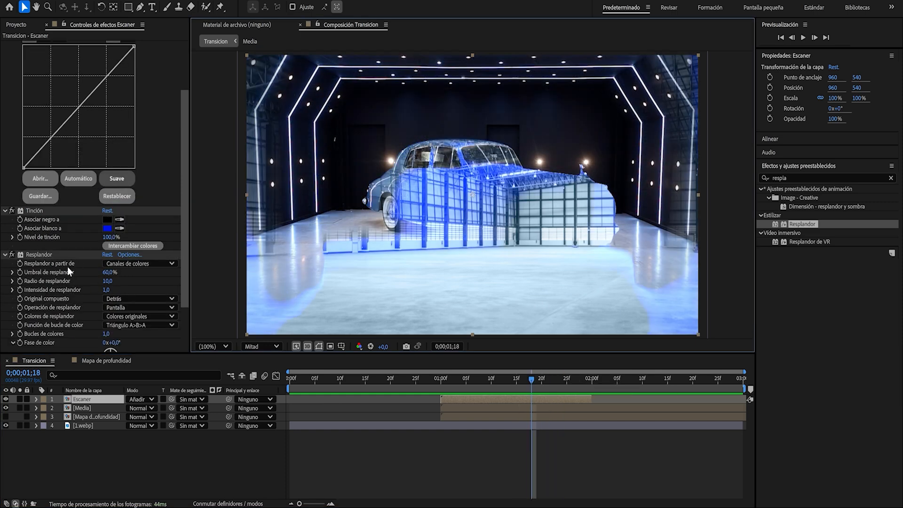
# Set Resplandor's Umbral de resplandor to 23,5% and Radio de resplandor to 352,0 on the Escaner layer, and preview the glow.
pyautogui.scroll(-1, 67, 266)
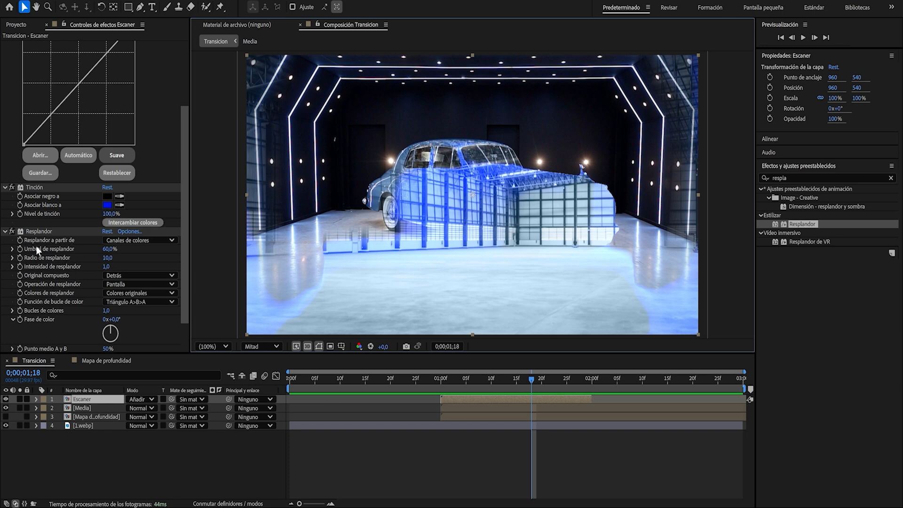
pyautogui.moveTo(107, 250); pyautogui.dragTo(88, 254)
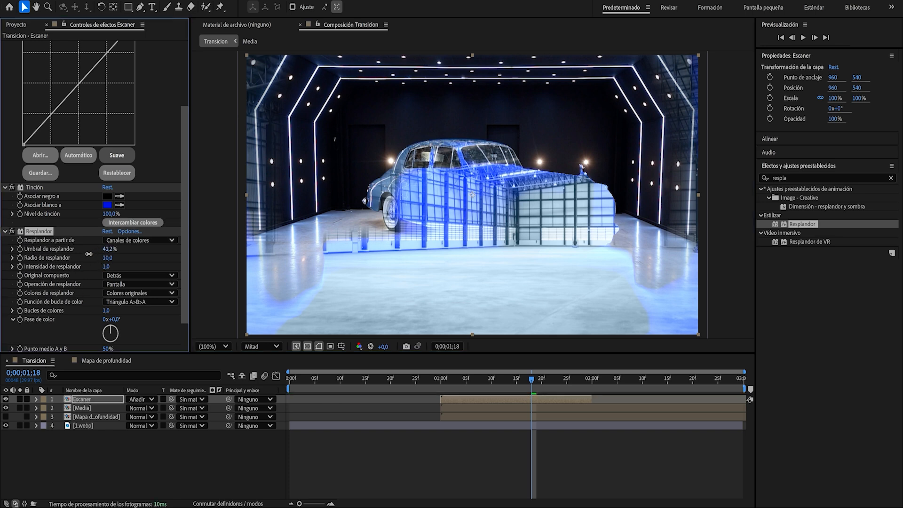
pyautogui.moveTo(107, 257); pyautogui.dragTo(192, 255)
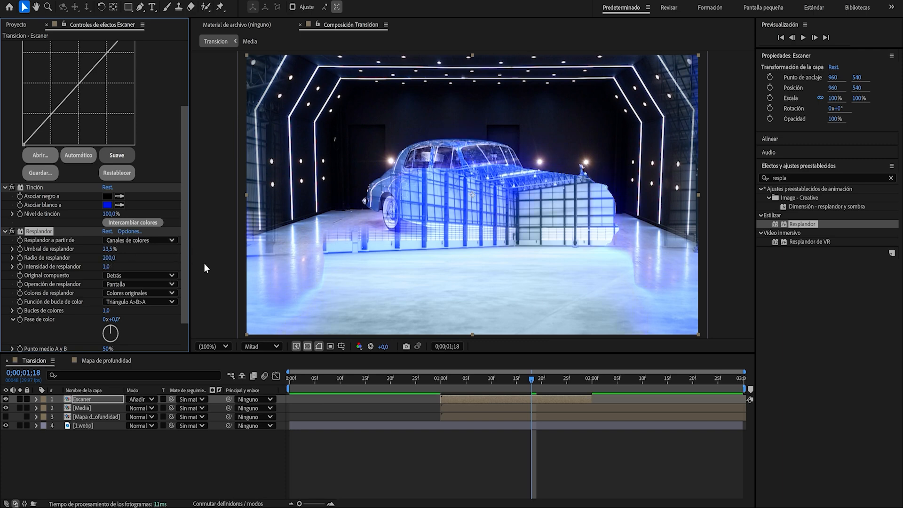
pyautogui.moveTo(531, 378); pyautogui.dragTo(526, 377)
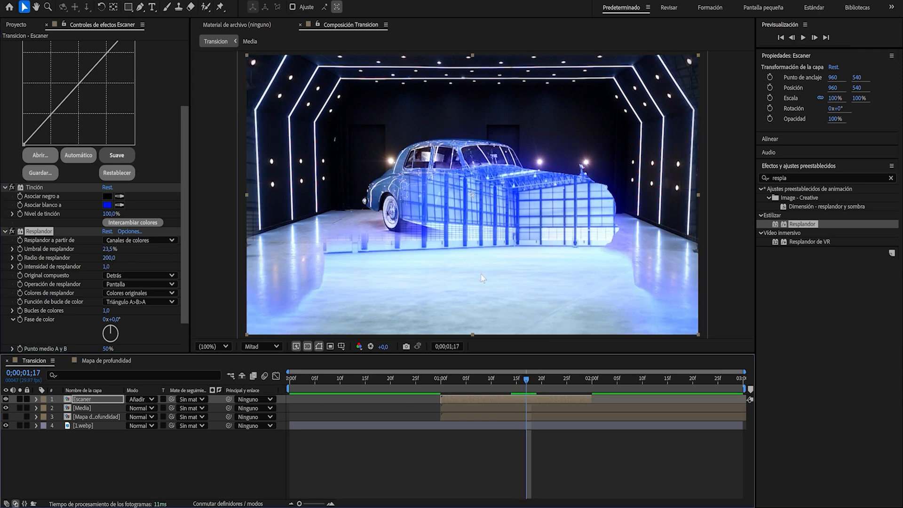
pyautogui.moveTo(108, 258); pyautogui.dragTo(186, 262)
pyautogui.moveTo(519, 381); pyautogui.dragTo(467, 385)
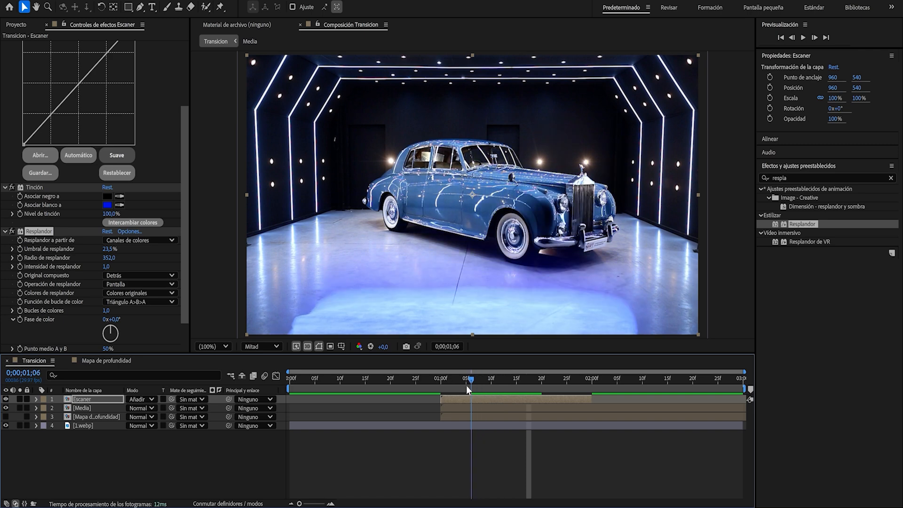
pyautogui.press('space')
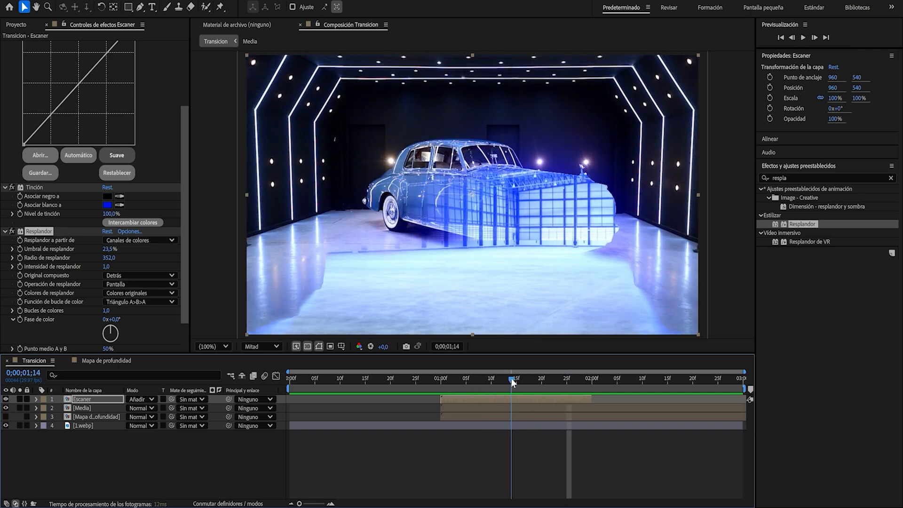
# Shape the Escaner layer's RGB curve in Curvas with a raised shadow point and a slightly lowered highlight point, and collapse the effect.
pyautogui.scroll(4, 127, 208)
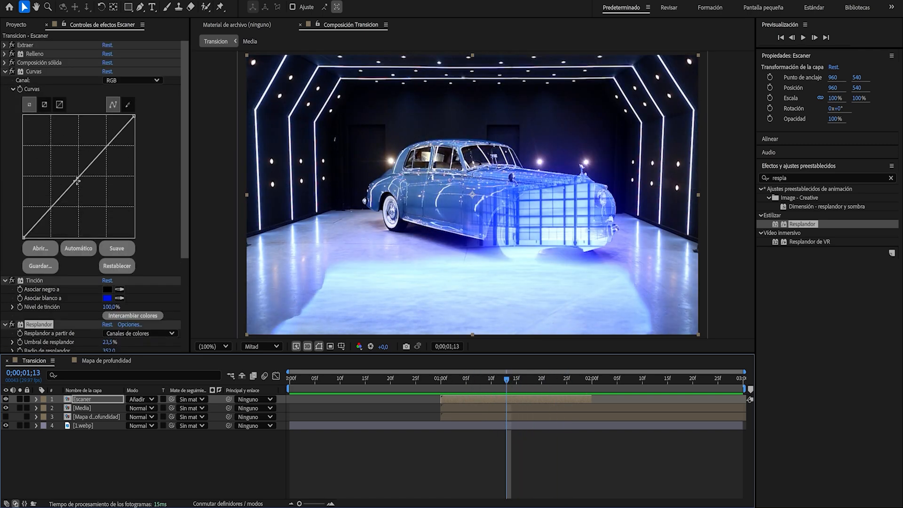
pyautogui.moveTo(63, 196); pyautogui.dragTo(43, 188)
pyautogui.moveTo(96, 149)
pyautogui.mouseDown()
pyautogui.moveTo(96, 162)
pyautogui.moveTo(108, 154)
pyautogui.mouseUp()
pyautogui.moveTo(43, 188); pyautogui.dragTo(41, 192)
pyautogui.moveTo(503, 378); pyautogui.dragTo(541, 379)
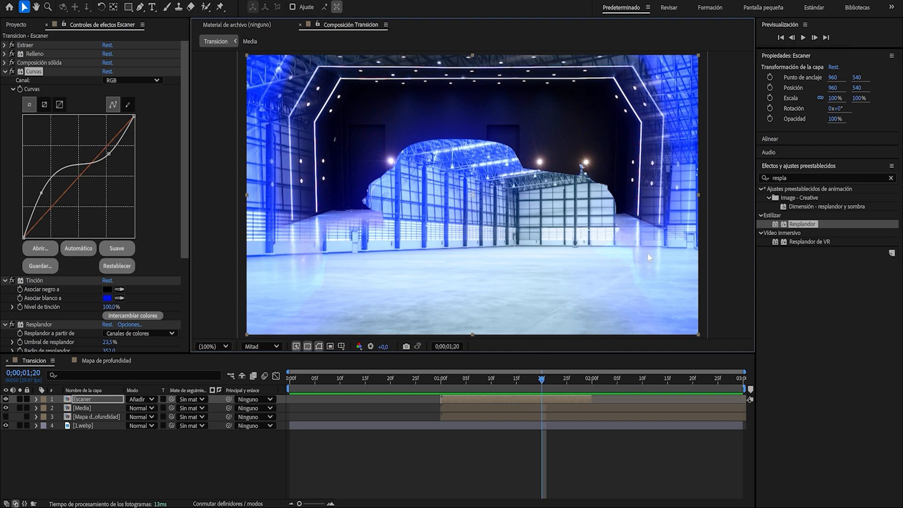
pyautogui.click(66, 463)
pyautogui.scroll(-3, 75, 202)
pyautogui.scroll(3, 14, 75)
pyautogui.click(7, 71)
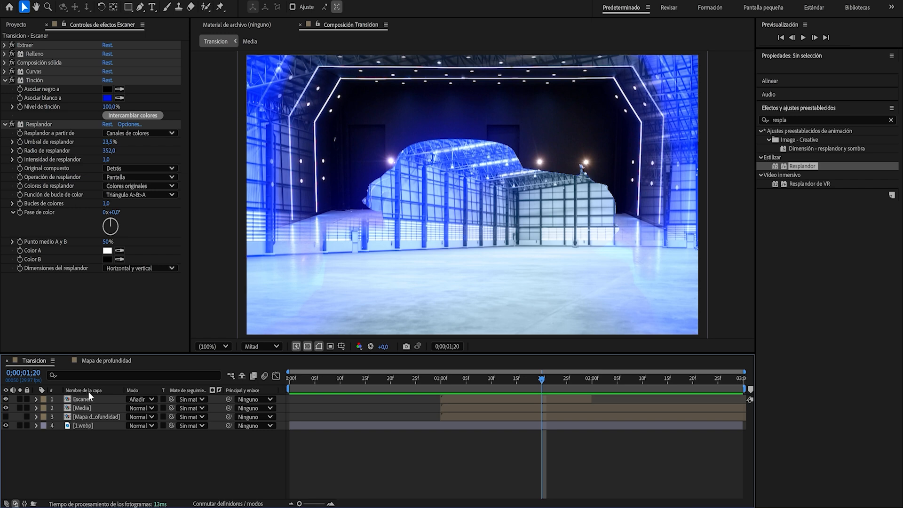
# Duplicate the Mapa de profundidad layer and rename the copy Mapa de vibracion.
pyautogui.click(85, 417)
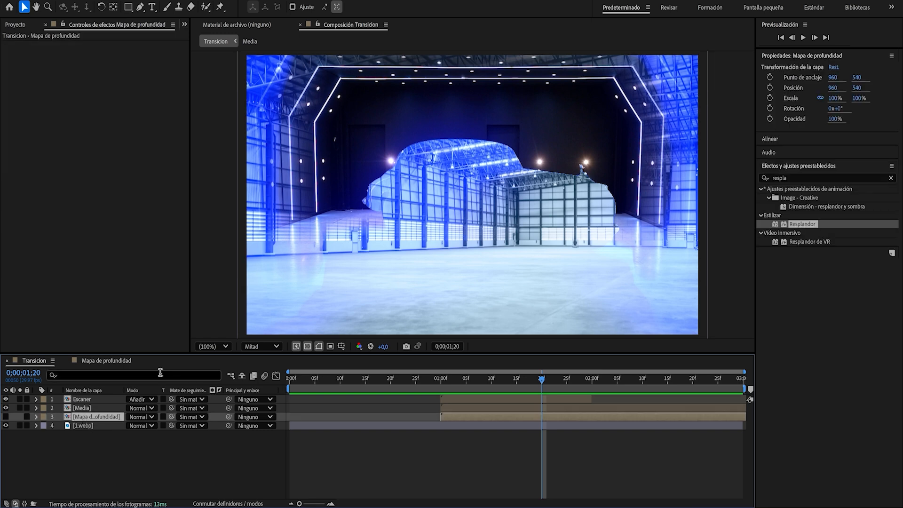
pyautogui.hotkey('ctrl', 'd')
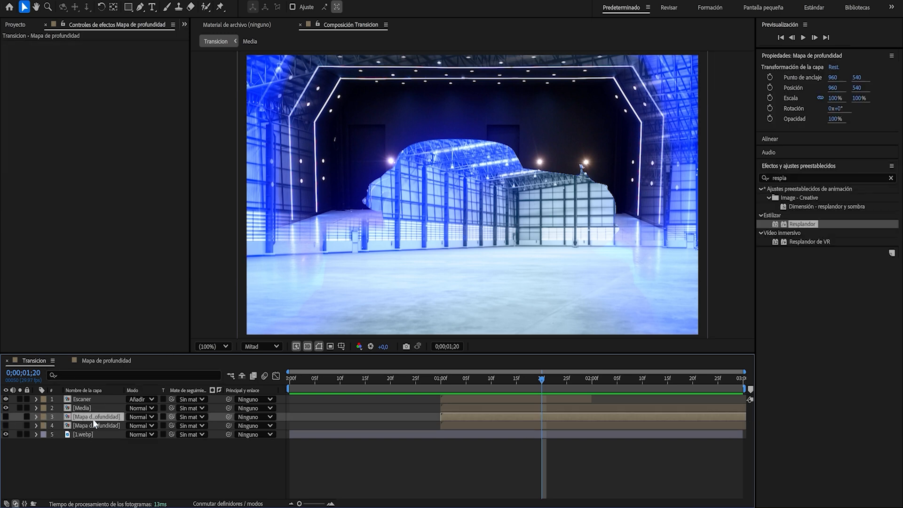
pyautogui.press('Return')
pyautogui.write('V')
pyautogui.press('Return')
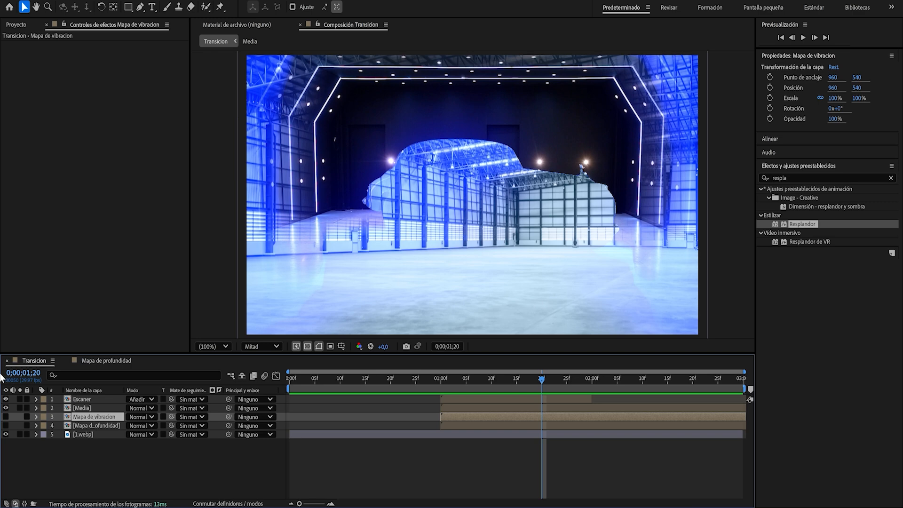
# Create an adjustment layer above Mapa de vibracion and name it Vibracion.
pyautogui.rightClick(127, 467)
pyautogui.moveTo(188, 347)
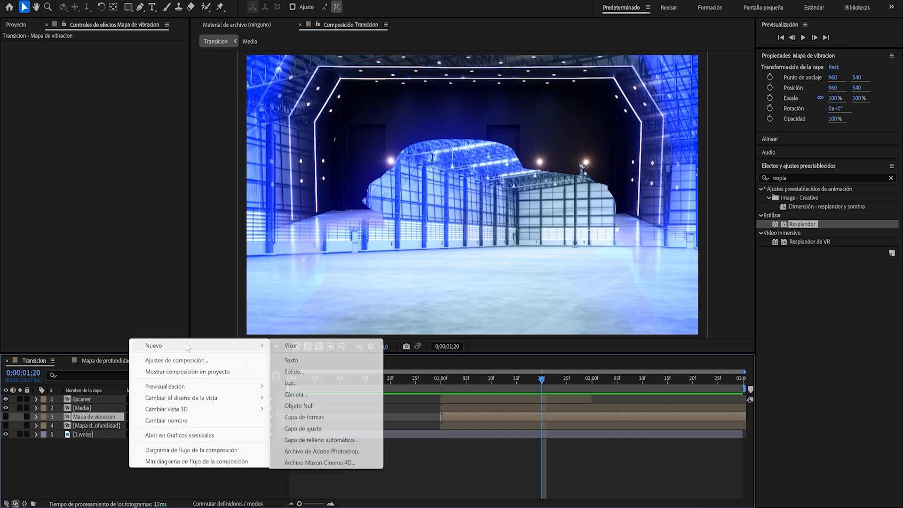
pyautogui.click(321, 429)
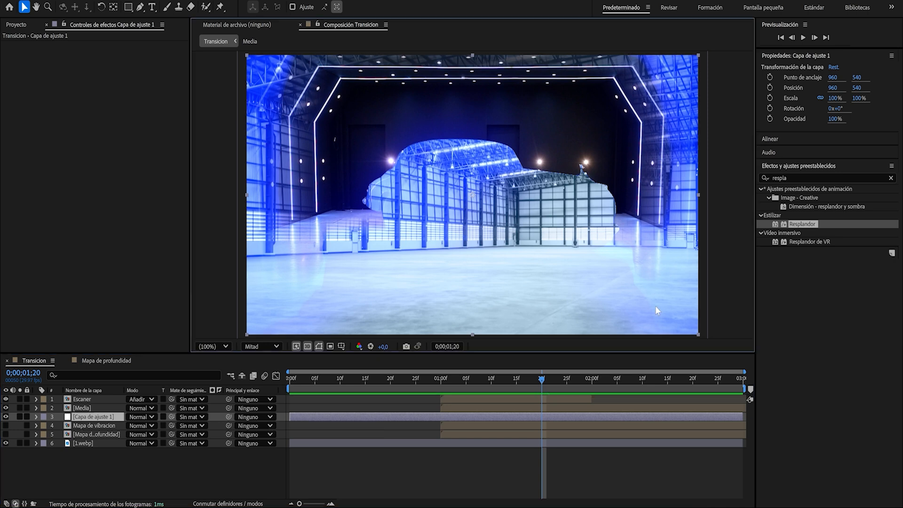
pyautogui.press('Return')
pyautogui.write('Vibracion')
pyautogui.press('Return')
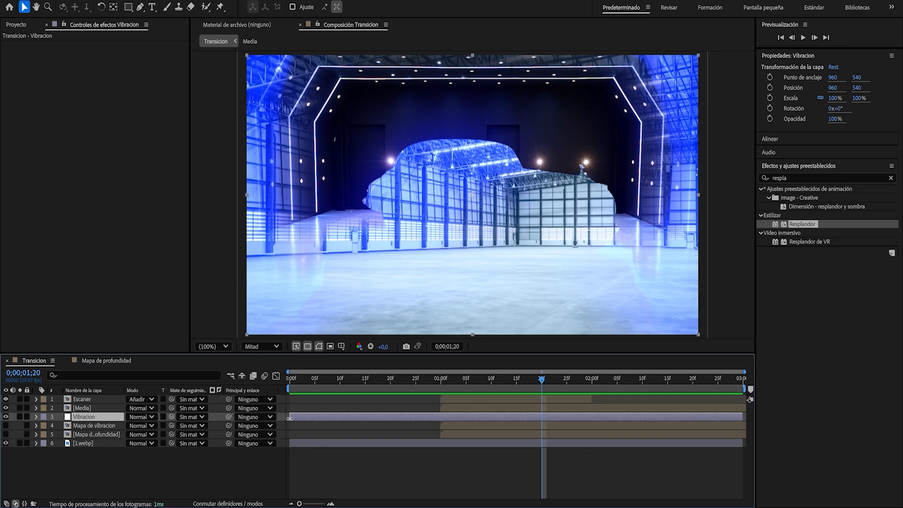
# Trim the Vibracion layer to span from 0;00;01;00 to 0;00;02;00, deleting the remainder split off after it.
pyautogui.moveTo(289, 418); pyautogui.dragTo(441, 418)
pyautogui.moveTo(582, 378); pyautogui.dragTo(592, 379)
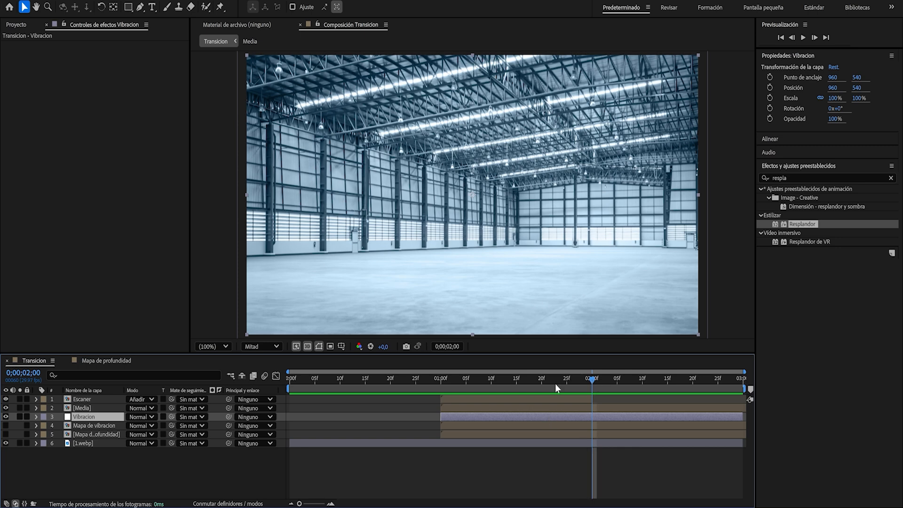
pyautogui.hotkey('ctrl', 'shift', 'd')
pyautogui.press('Delete')
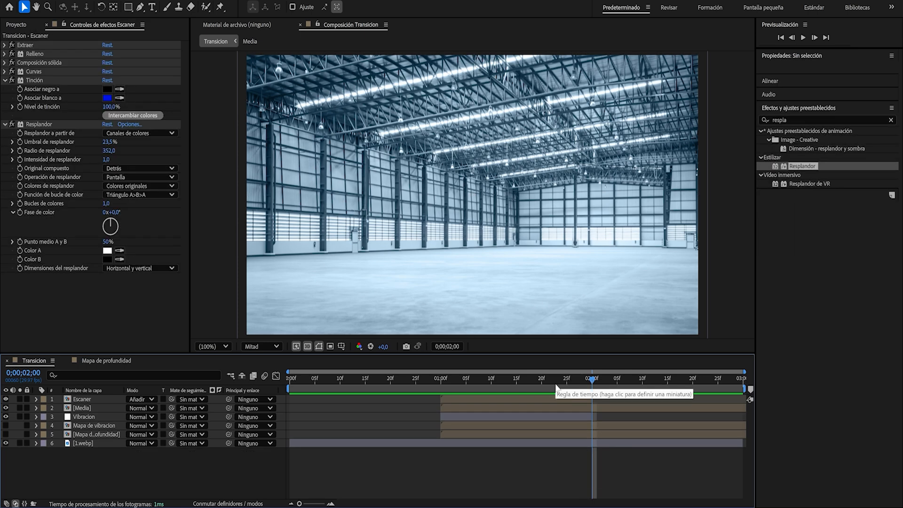
# Move the preview to 0;00;01;29, search the effects for "control" and add Control del deslizador to the Vibracion layer.
pyautogui.moveTo(576, 379)
pyautogui.mouseDown()
pyautogui.moveTo(518, 376)
pyautogui.moveTo(587, 377)
pyautogui.mouseUp()
pyautogui.click(655, 290)
pyautogui.click(802, 178)
pyautogui.write('cont')
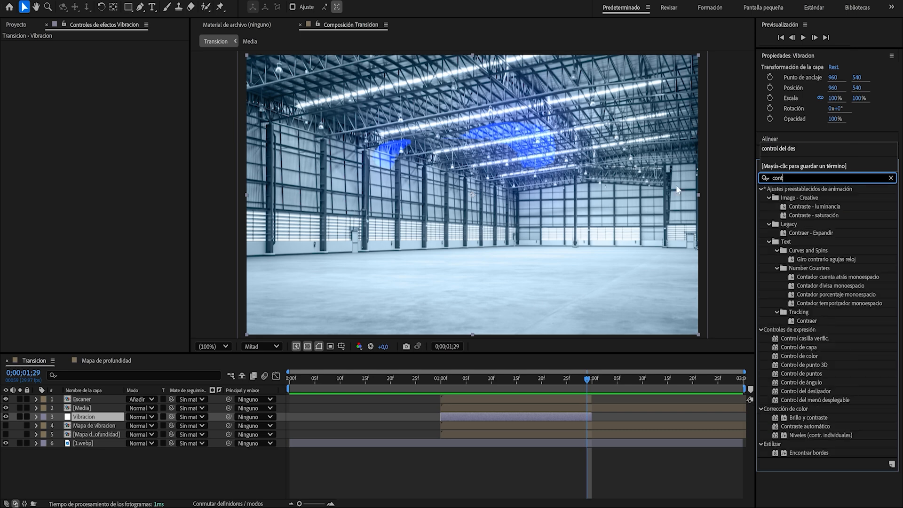
pyautogui.write('rol')
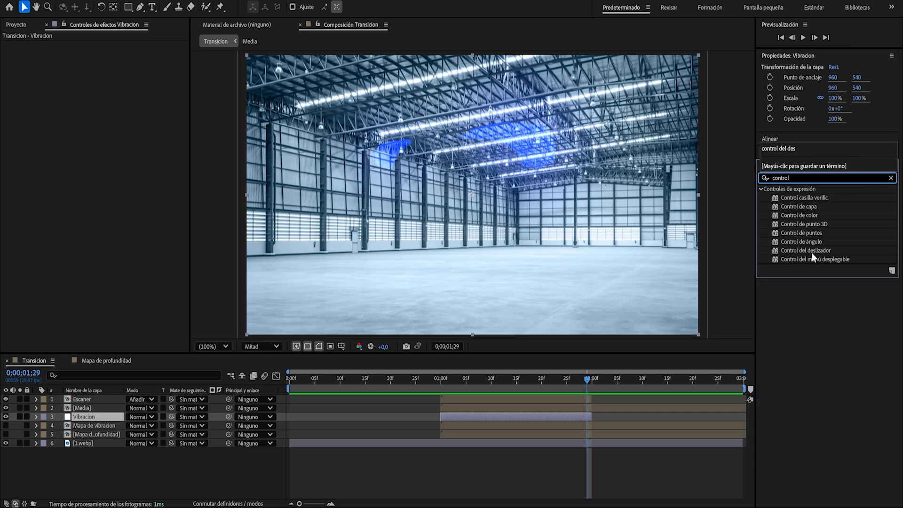
pyautogui.moveTo(812, 256); pyautogui.dragTo(94, 417)
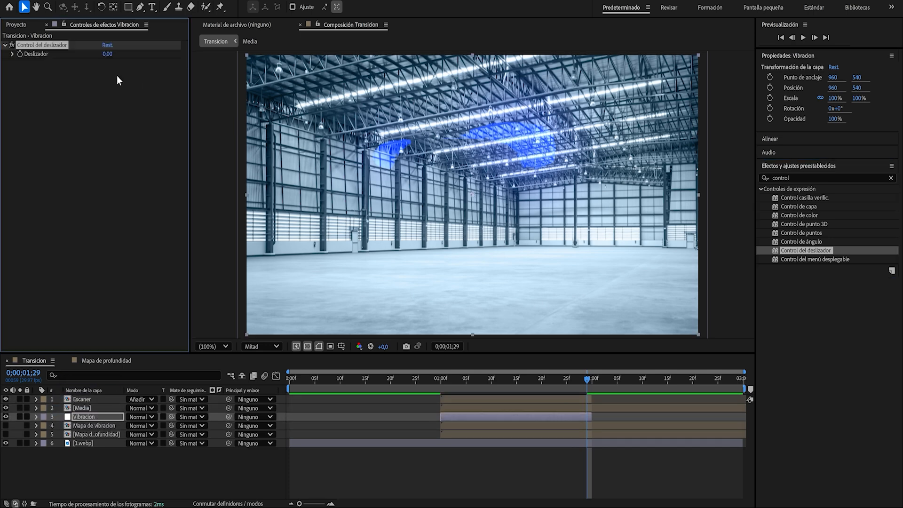
# Search the effects for "mapa de" and add Mapa de desplazamiento below Control del deslizador on the Vibracion layer.
pyautogui.click(802, 178)
pyautogui.write('m')
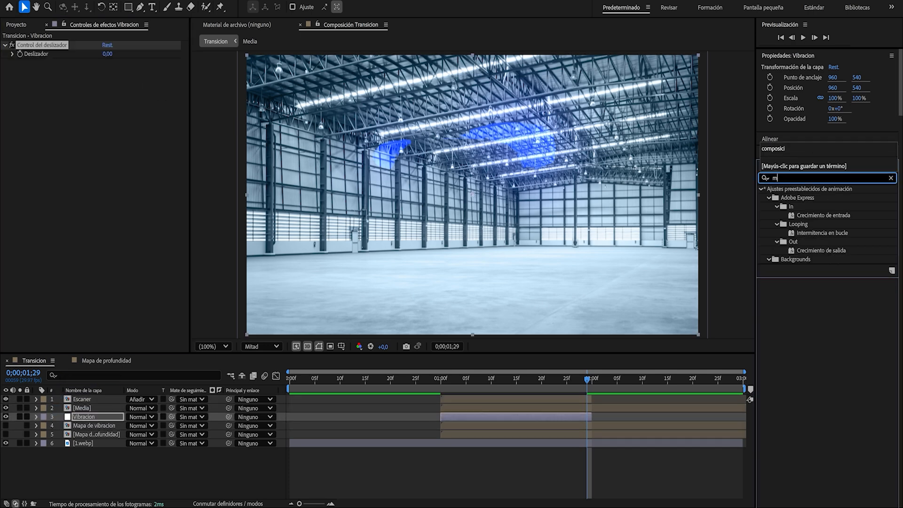
pyautogui.write('apa de')
pyautogui.moveTo(799, 198); pyautogui.dragTo(136, 151)
pyautogui.click(631, 292)
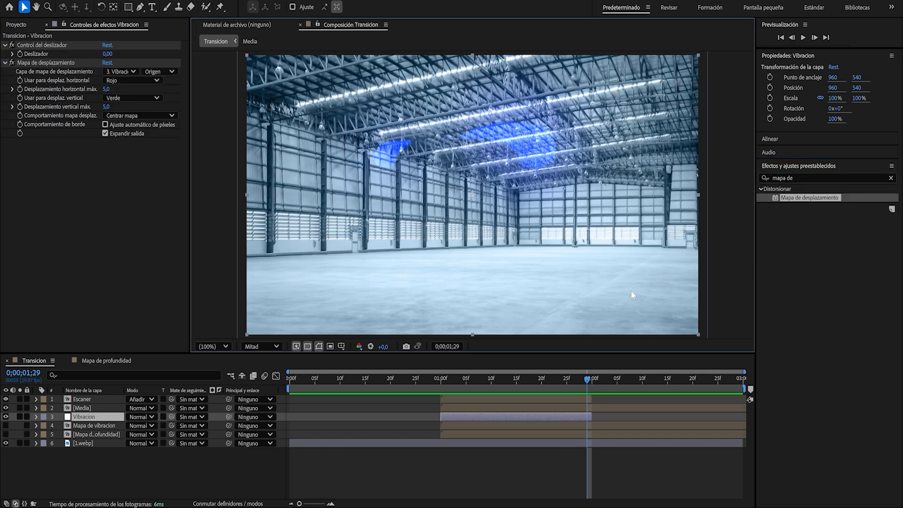
# Set Mapa de desplazamiento's map layer to 4. Mapa de vibracion, using its Efectos y máscaras as the source.
pyautogui.click(133, 72)
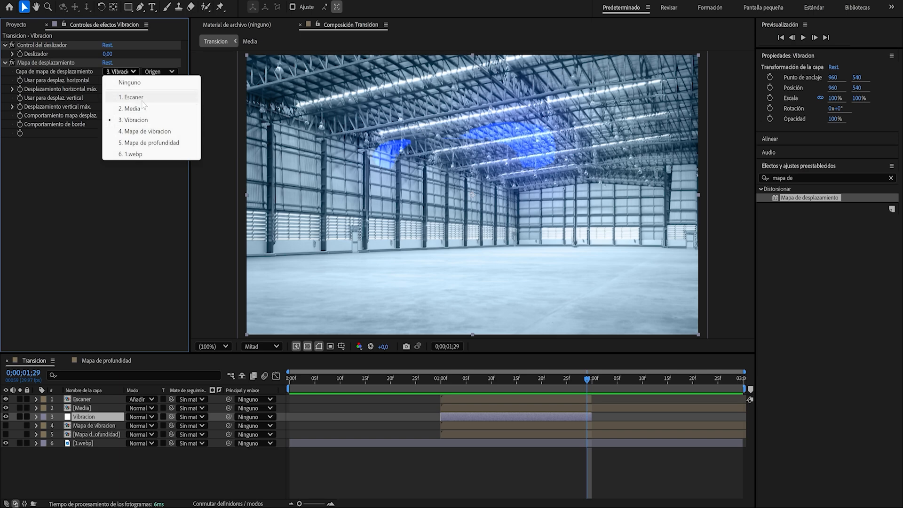
pyautogui.click(162, 133)
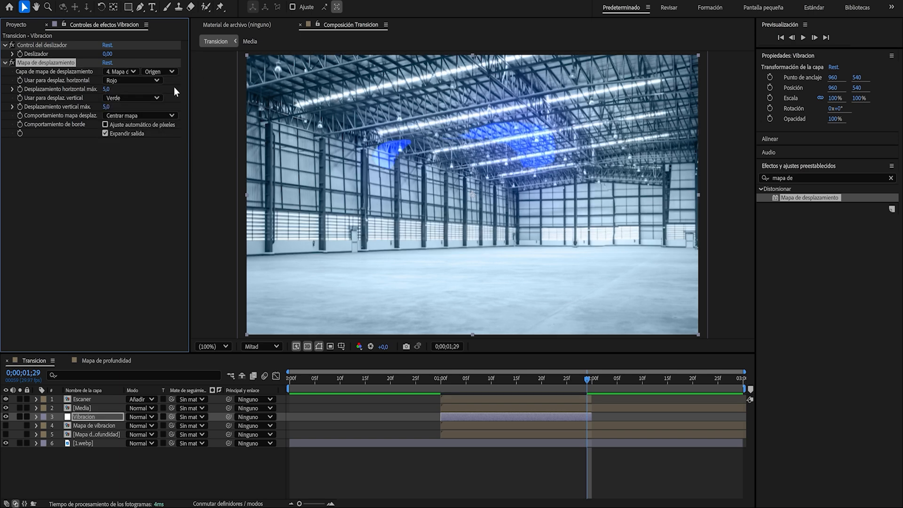
pyautogui.click(167, 71)
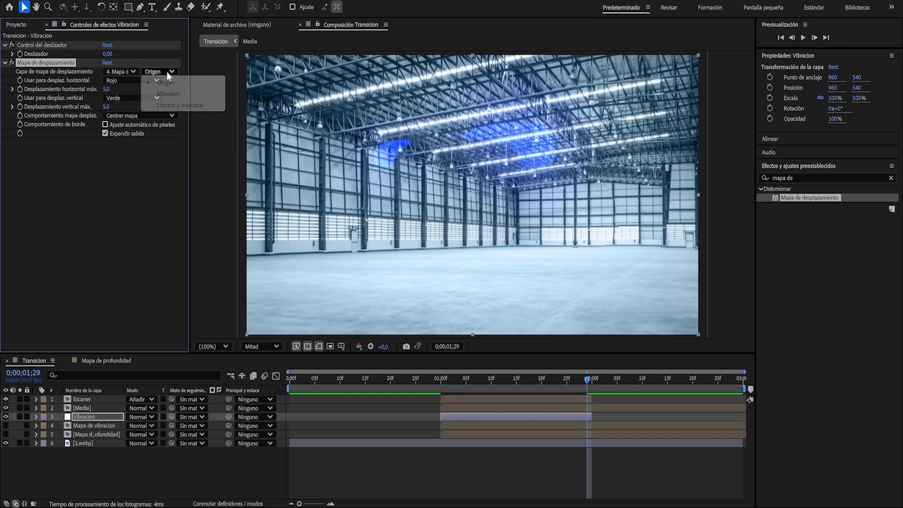
pyautogui.click(186, 105)
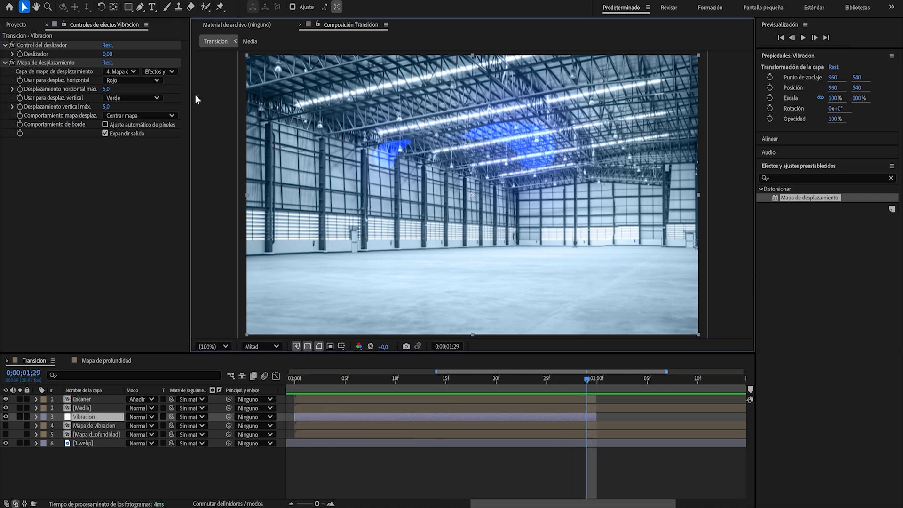
# Set Mapa de desplazamiento's Desplazamiento horizontal máx. to 0 and give it the expression wiggle(20,effect("Control del deslizador")("Deslizador")).
pyautogui.click(106, 89)
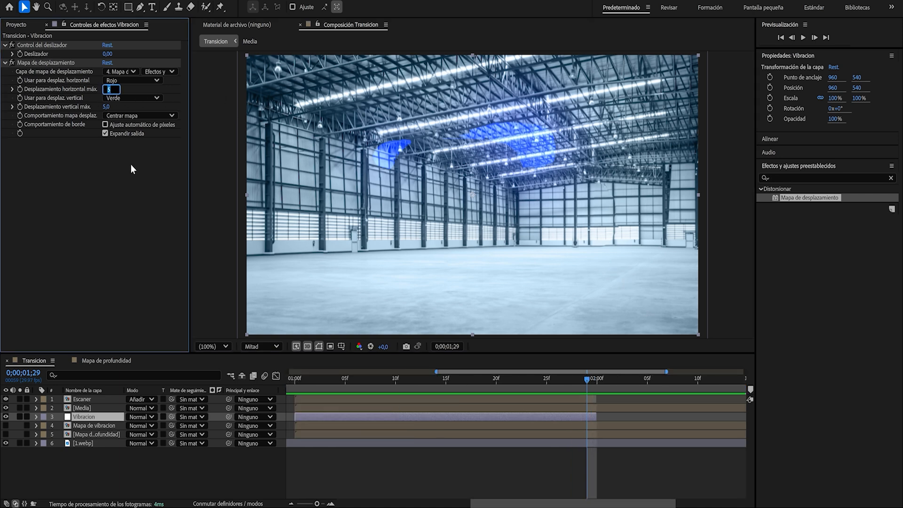
pyautogui.write('0')
pyautogui.press('Return')
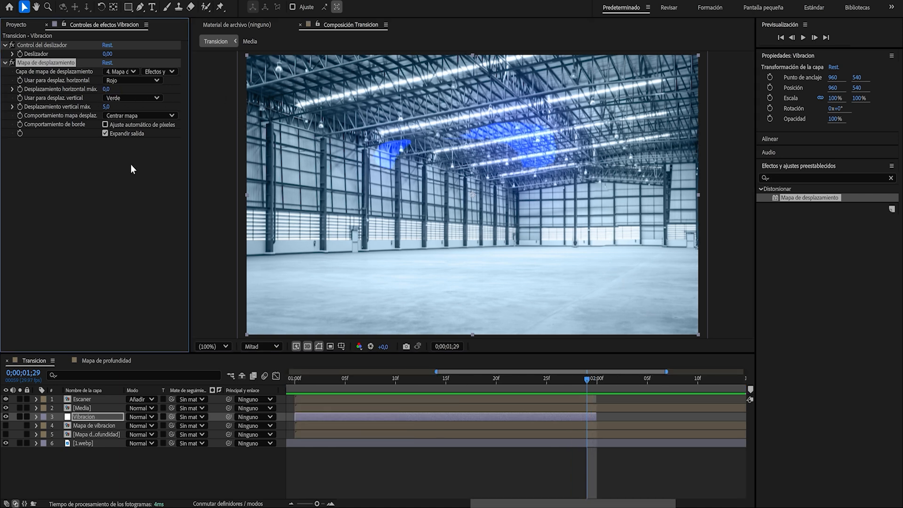
pyautogui.keyDown('alt'); pyautogui.click(20, 89); pyautogui.keyUp('alt')
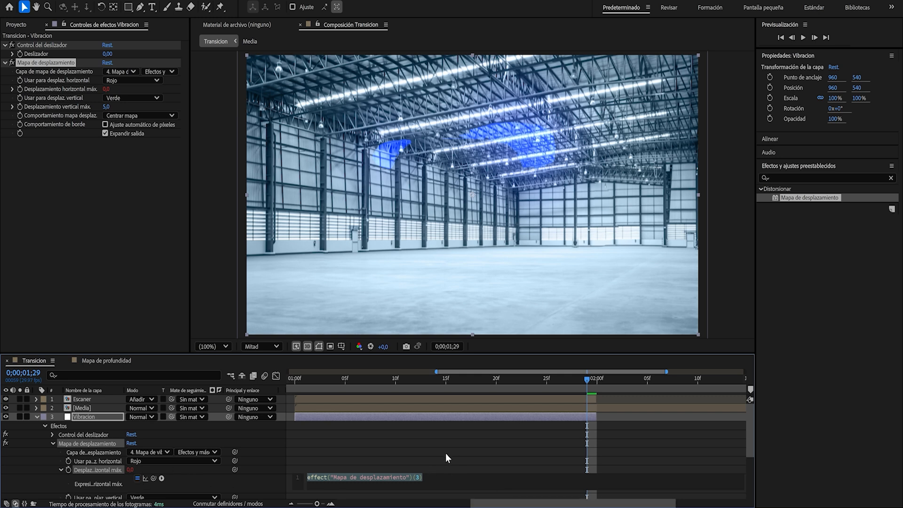
pyautogui.write('wiggle')
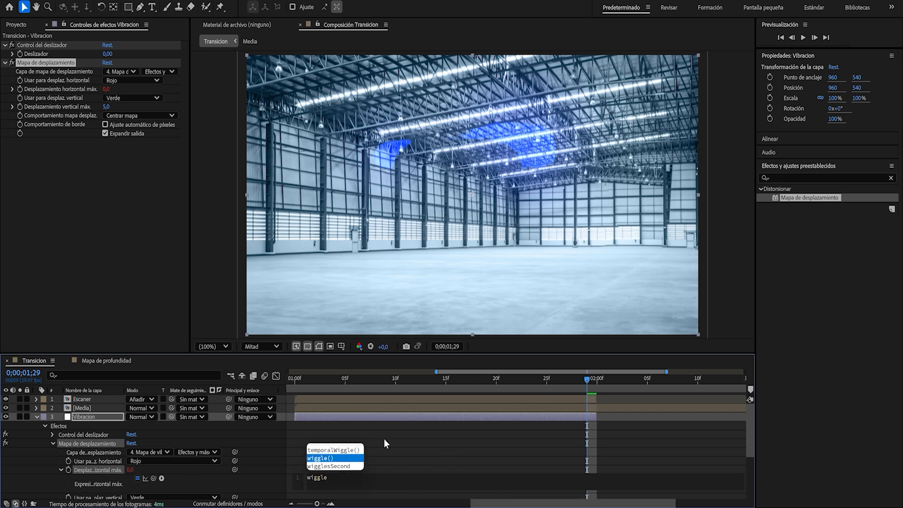
pyautogui.press('Return')
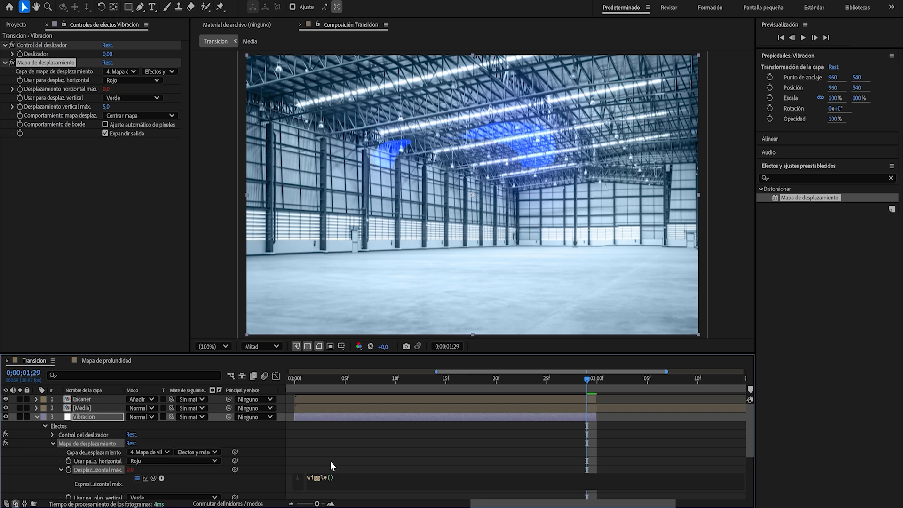
pyautogui.write('20')
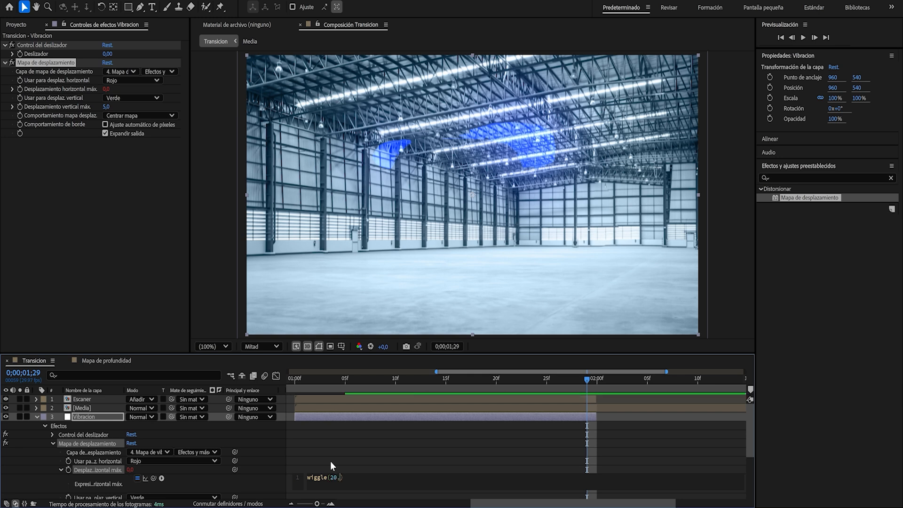
pyautogui.write(',')
pyautogui.moveTo(153, 478); pyautogui.dragTo(56, 56)
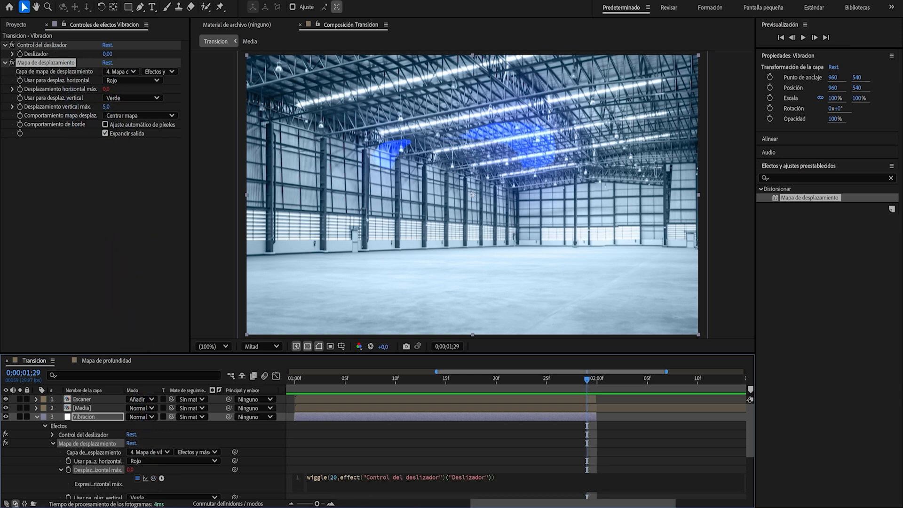
pyautogui.click(455, 245)
# Set Desplazamiento vertical máx. to 0 and copy the wiggle expression from Desplazamiento horizontal máx. onto it.
pyautogui.click(357, 478)
pyautogui.hotkey('ctrl', 'c')
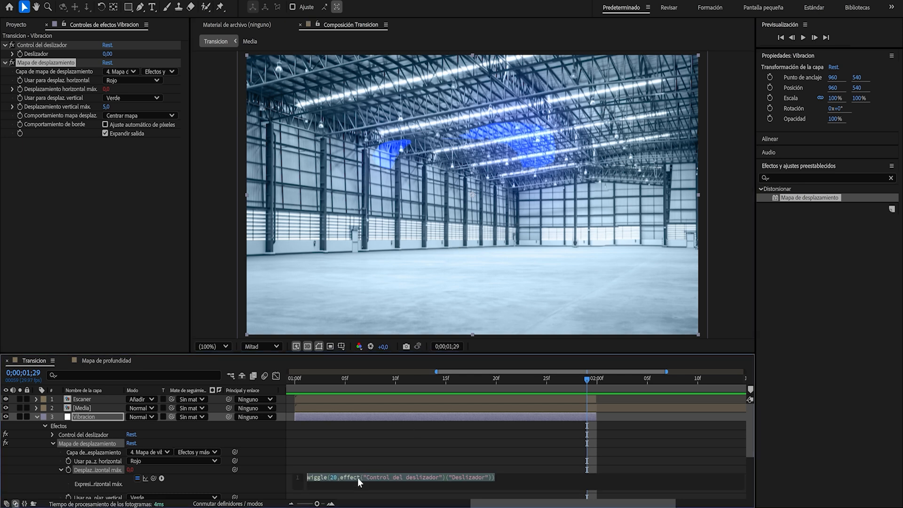
pyautogui.click(94, 187)
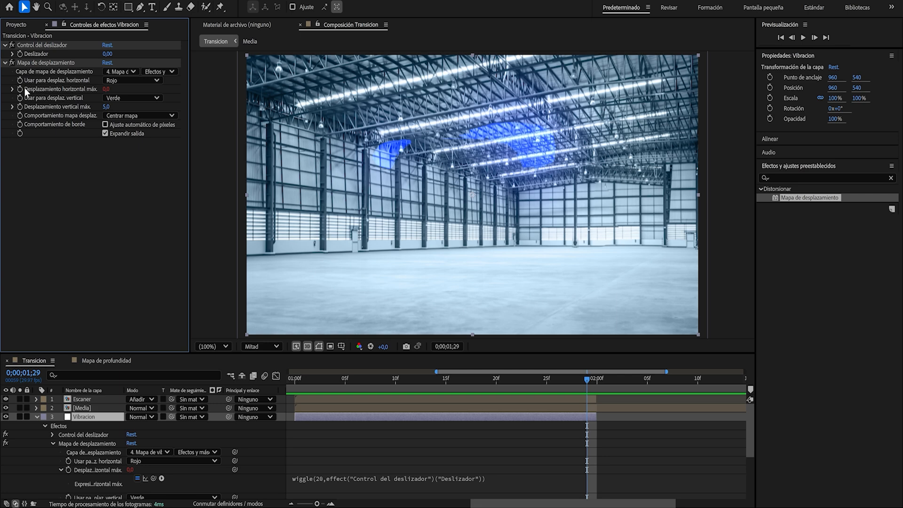
pyautogui.click(106, 106)
pyautogui.write('0')
pyautogui.press('Return')
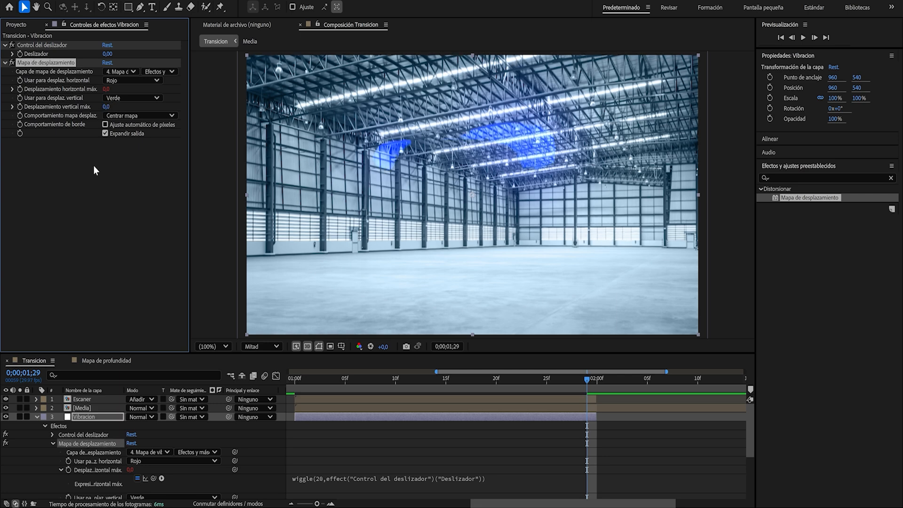
pyautogui.keyDown('alt'); pyautogui.click(20, 106); pyautogui.keyUp('alt')
pyautogui.hotkey('ctrl', 'v')
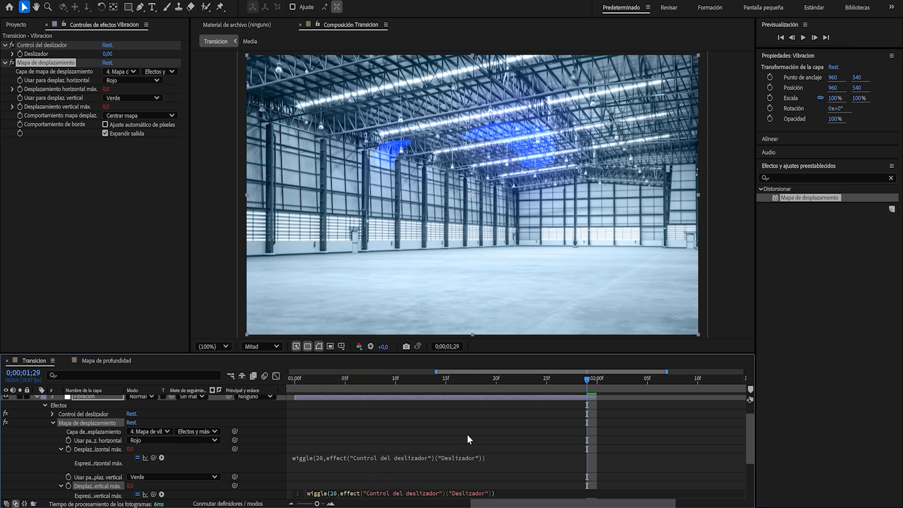
pyautogui.click(464, 455)
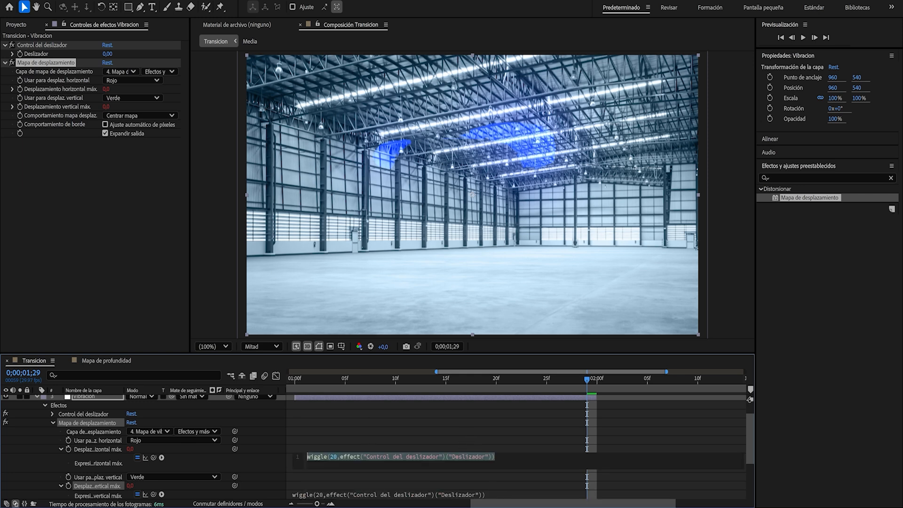
pyautogui.click(501, 286)
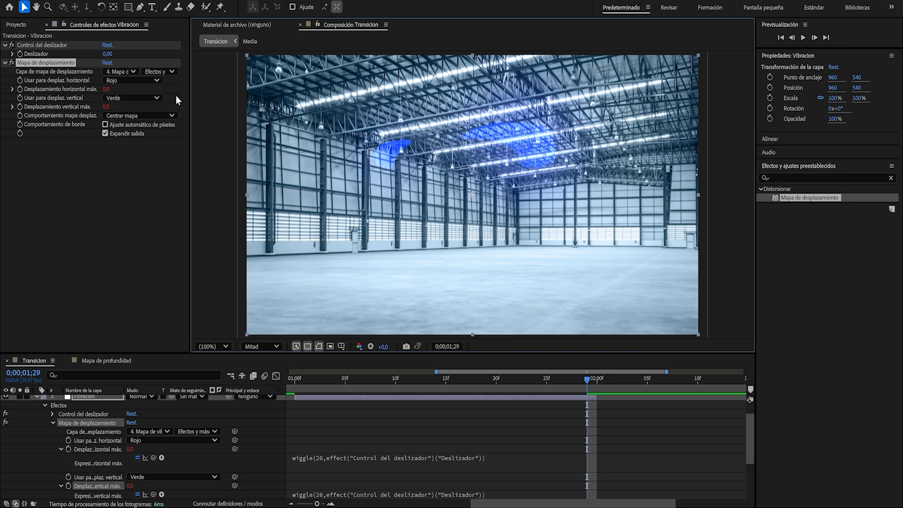
# Set the Vibracion layer's Deslizador to 20 and preview the vibration from 0;00;01;03.
pyautogui.moveTo(597, 377); pyautogui.dragTo(294, 383)
pyautogui.click(106, 54)
pyautogui.write('20')
pyautogui.press('Return')
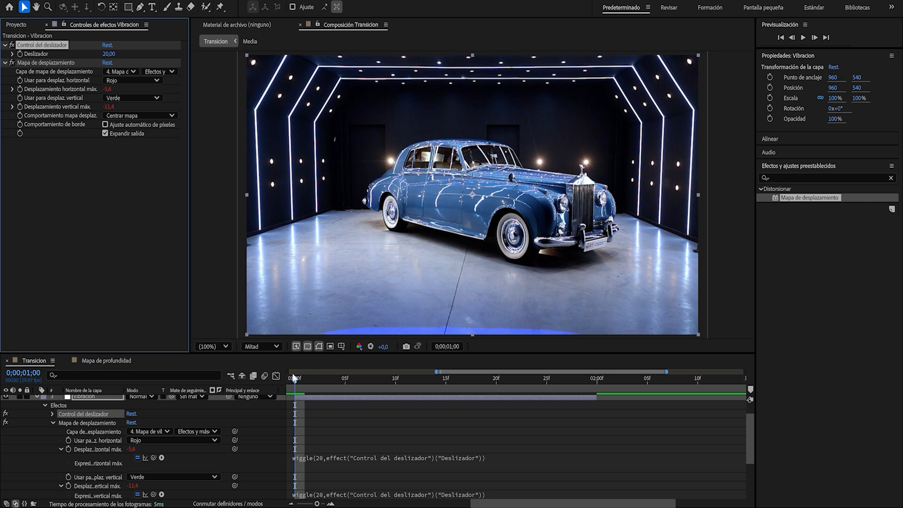
pyautogui.moveTo(297, 382); pyautogui.dragTo(325, 384)
pyautogui.press('space')
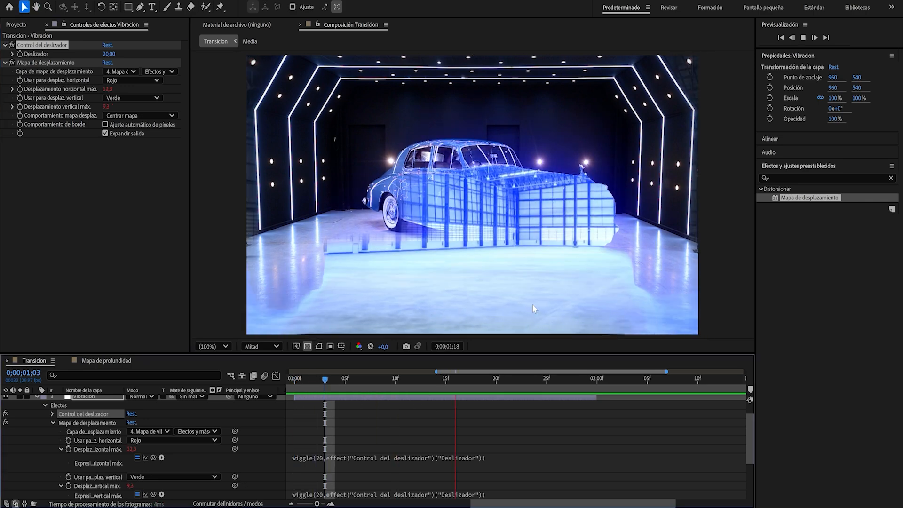
# Set the Deslizador to 50, checking the playback, and move the Vibracion layer above Escaner in the layer stack.
pyautogui.click(109, 53)
pyautogui.write('50')
pyautogui.press('Return')
pyautogui.press('space')
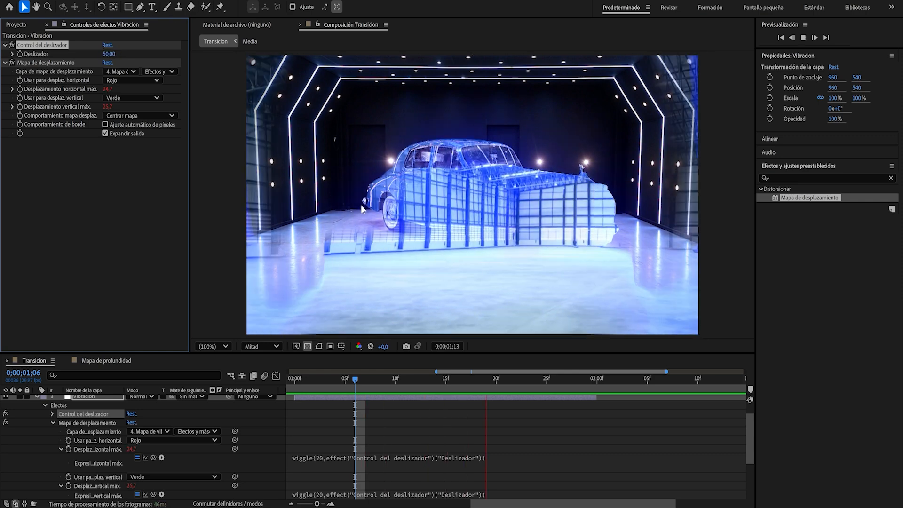
pyautogui.press('space')
pyautogui.moveTo(611, 373)
pyautogui.mouseDown()
pyautogui.moveTo(589, 380)
pyautogui.moveTo(600, 380)
pyautogui.mouseUp()
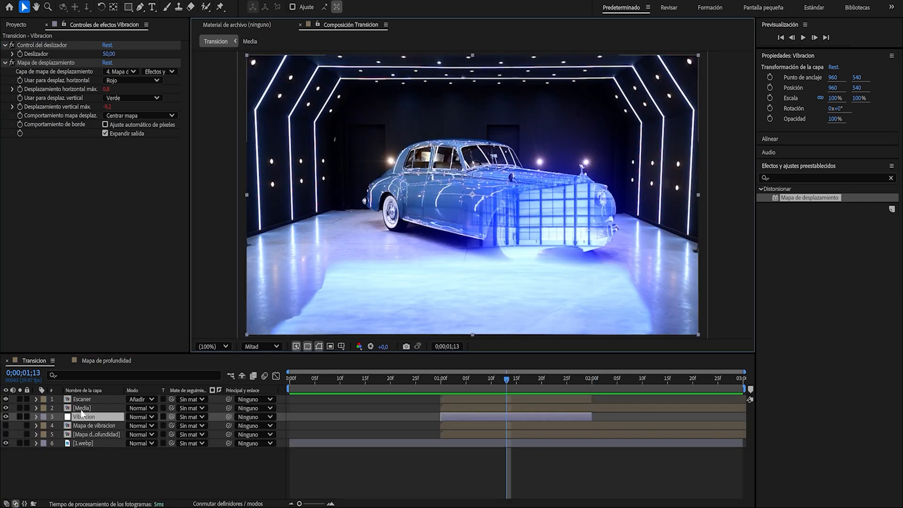
pyautogui.moveTo(83, 413); pyautogui.dragTo(87, 397)
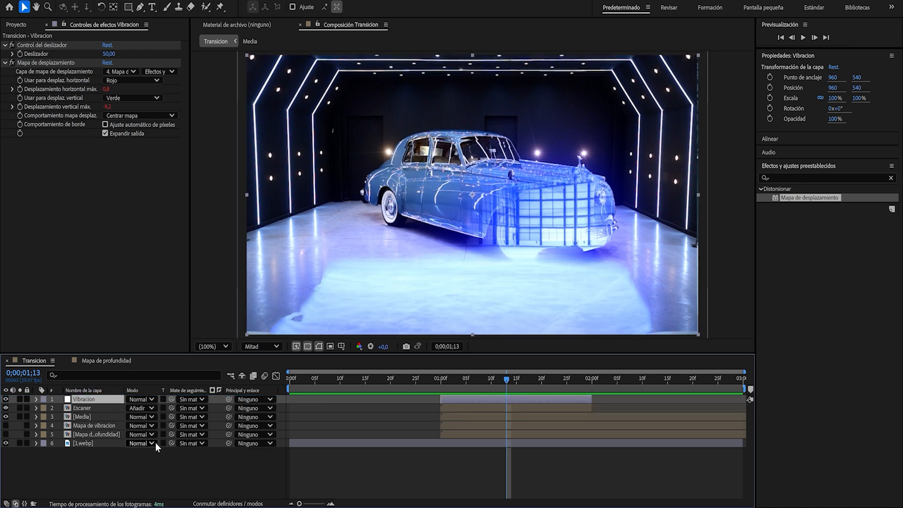
# Copy the Extraer and Composición sólida effects from the Escaner layer to the Mapa de vibracion layer.
pyautogui.click(84, 407)
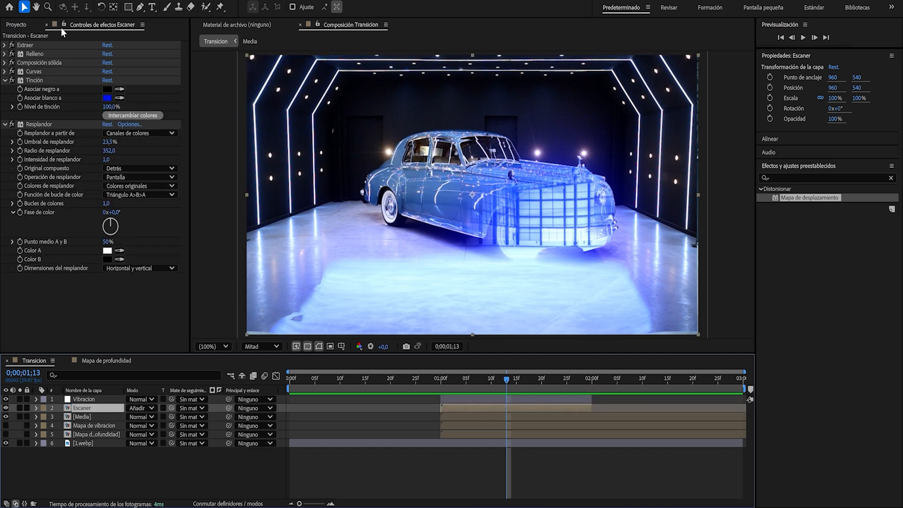
pyautogui.click(39, 63)
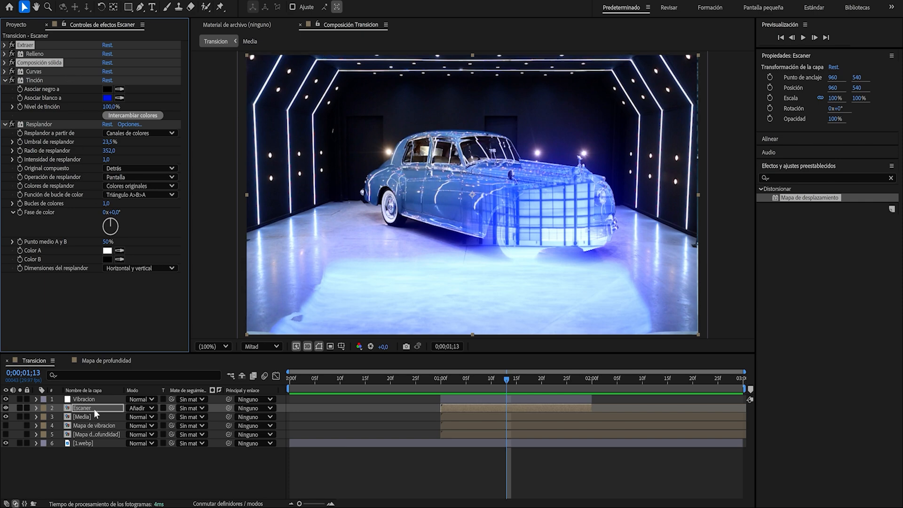
pyautogui.click(101, 426)
pyautogui.click(62, 111)
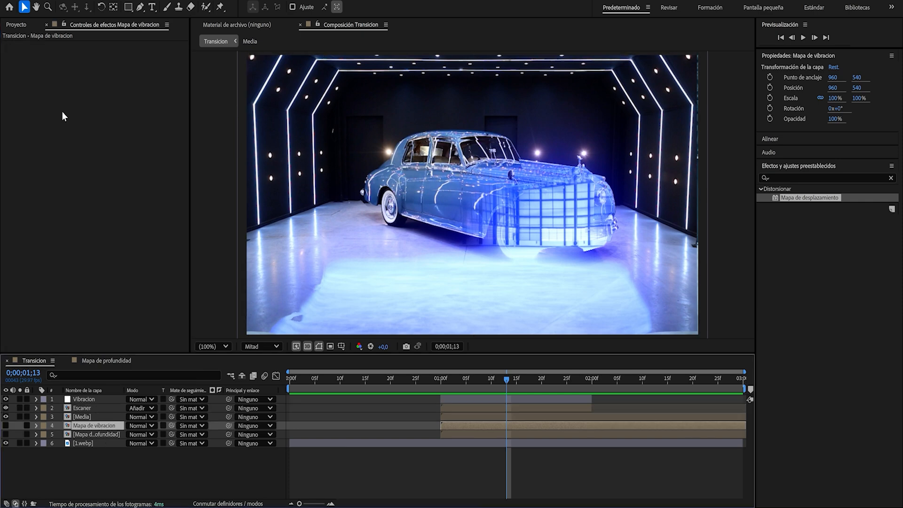
pyautogui.hotkey('ctrl', 'v')
pyautogui.click(621, 272)
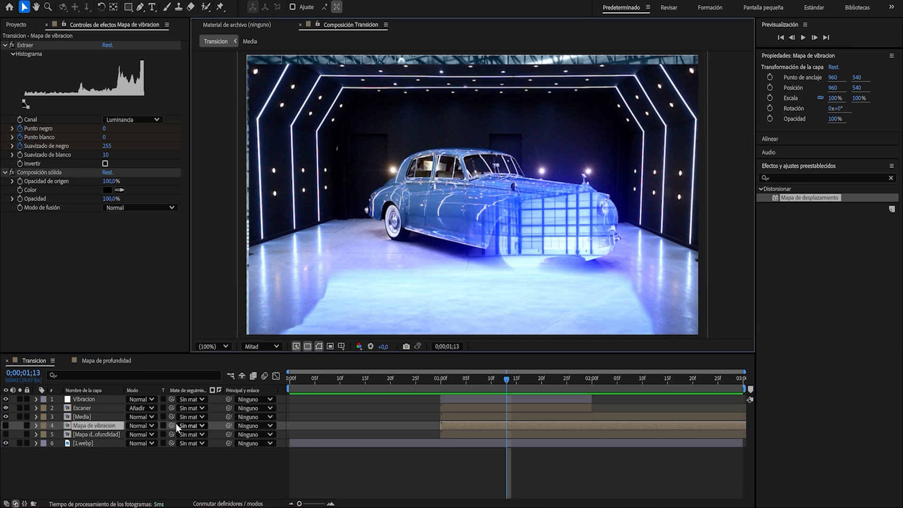
# Show and solo Mapa de vibracion, and set its Composición sólida color to a neutral gray with 50% brightness.
pyautogui.click(6, 425)
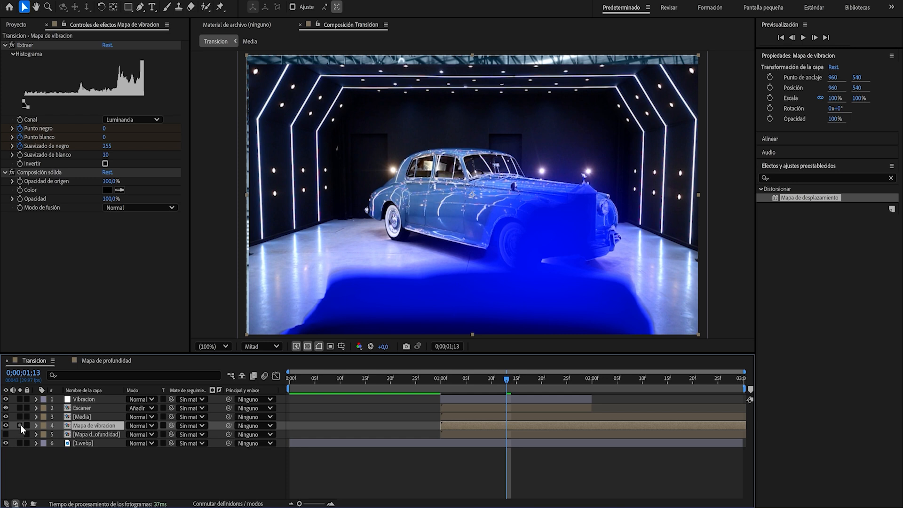
pyautogui.click(19, 425)
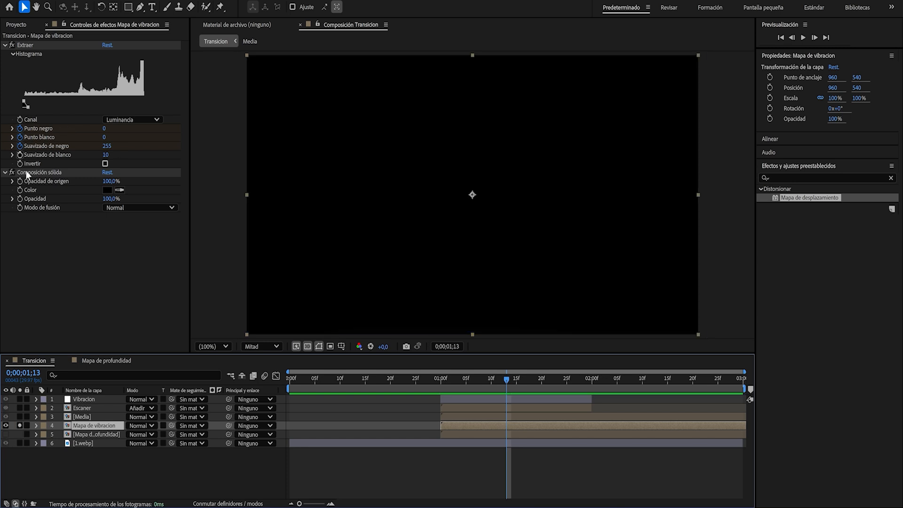
pyautogui.click(112, 191)
pyautogui.click(500, 253)
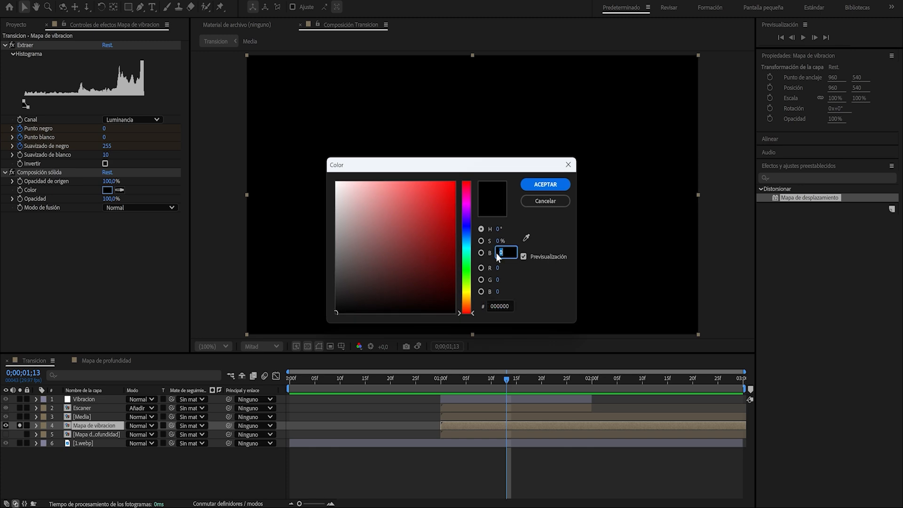
pyautogui.write('50')
pyautogui.press('Return')
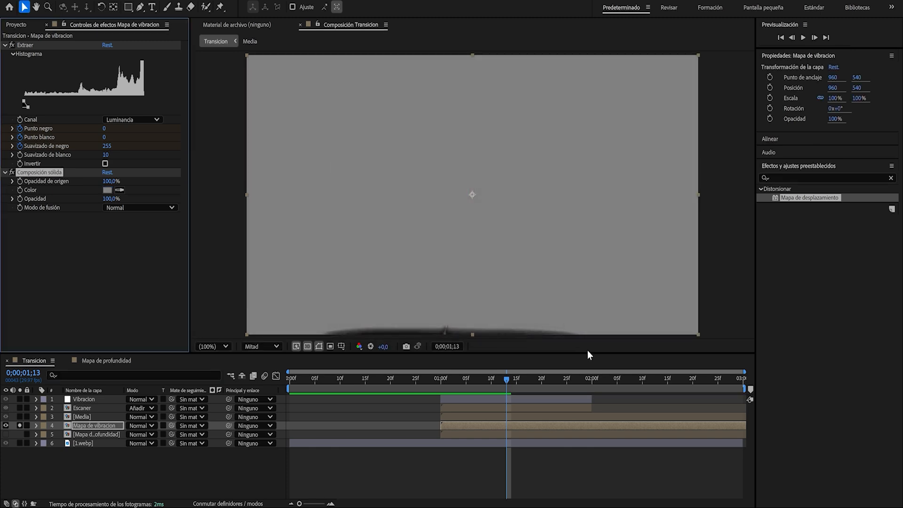
# Remove the Suavizado de negro animation from Mapa de vibracion's Extraer, setting Suavizado de negro to 245 and Suavizado de blanco to 114.
pyautogui.click(20, 145)
pyautogui.moveTo(107, 157); pyautogui.dragTo(170, 152)
pyautogui.moveTo(506, 379); pyautogui.dragTo(547, 380)
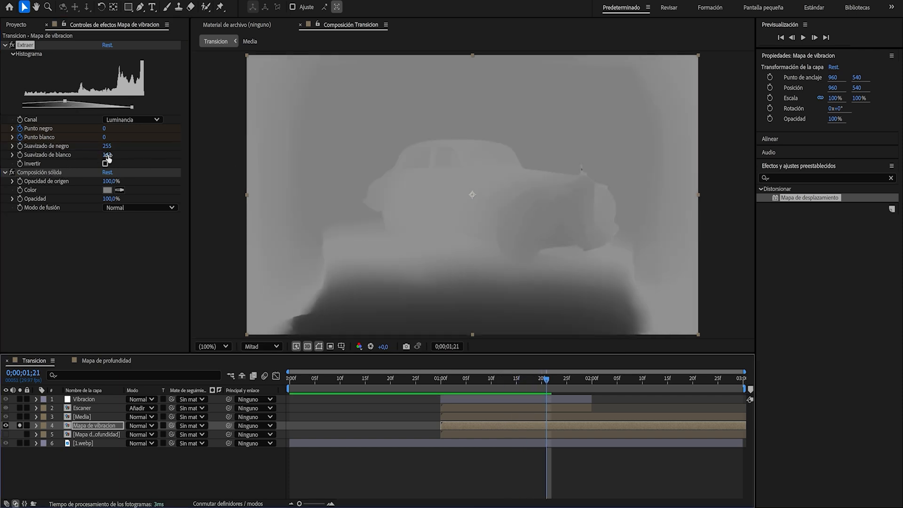
pyautogui.moveTo(107, 155)
pyautogui.mouseDown()
pyautogui.moveTo(117, 160)
pyautogui.moveTo(90, 149)
pyautogui.moveTo(134, 156)
pyautogui.moveTo(205, 148)
pyautogui.moveTo(115, 149)
pyautogui.mouseUp()
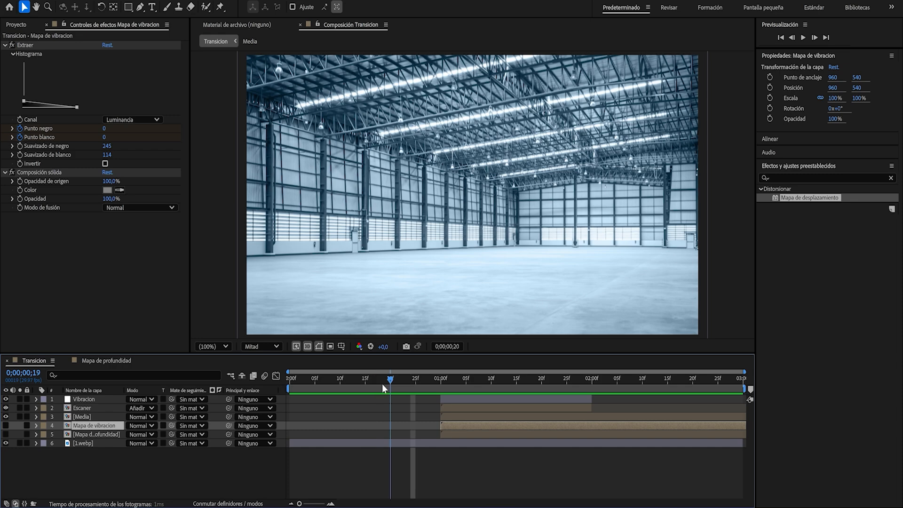
# Play back the transition from 0;00;00;15 to check the vibration.
pyautogui.press('space')
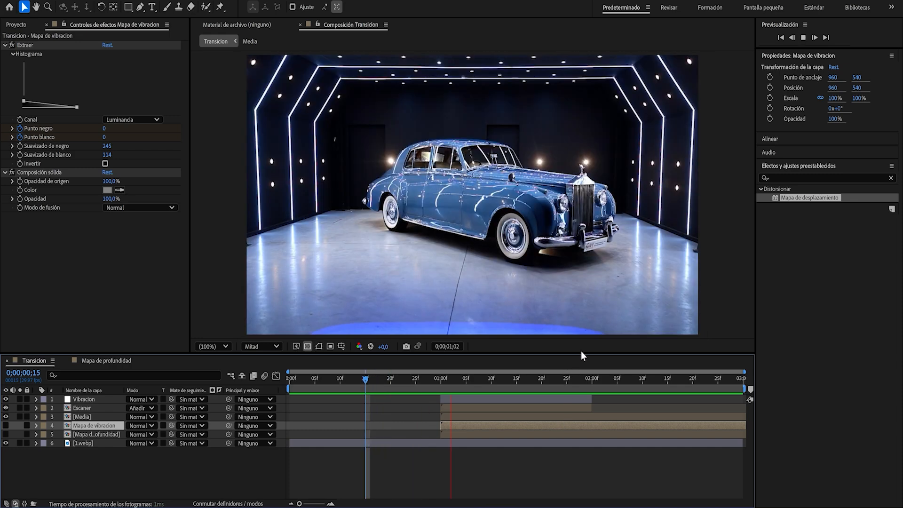
pyautogui.press('space')
pyautogui.moveTo(640, 383); pyautogui.dragTo(408, 372)
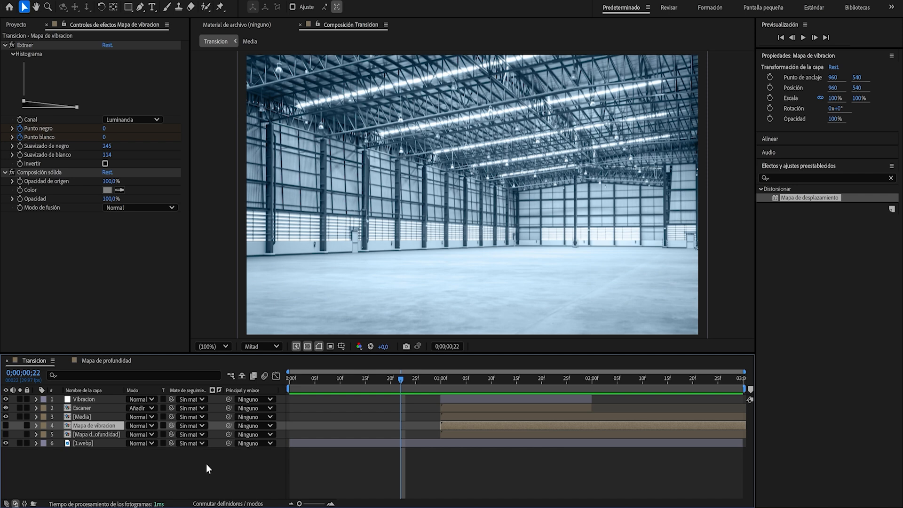
# Shift all of Mapa de vibracion's Punto negro and Punto blanco keyframes so the first ones start at 0;00;01;00.
pyautogui.click(206, 464)
pyautogui.click(84, 427)
pyautogui.press('u')
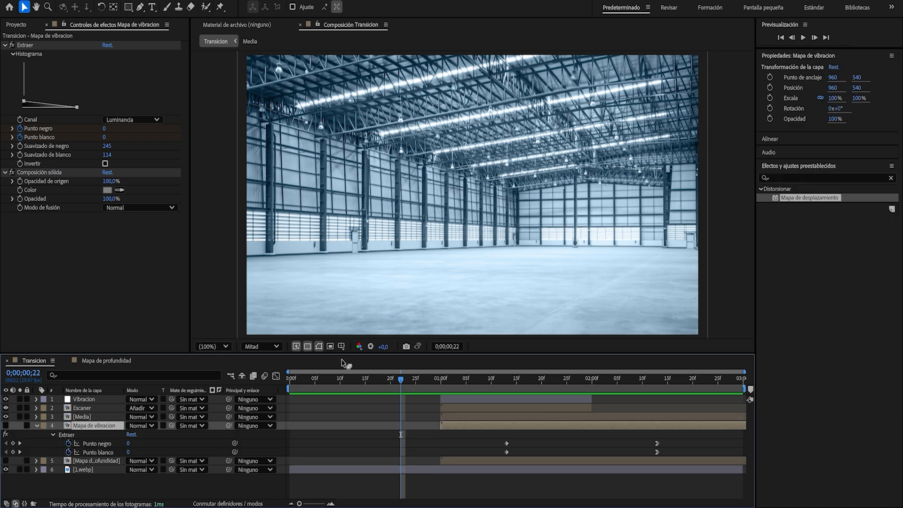
pyautogui.moveTo(669, 433); pyautogui.dragTo(455, 463)
pyautogui.moveTo(506, 445); pyautogui.dragTo(443, 456)
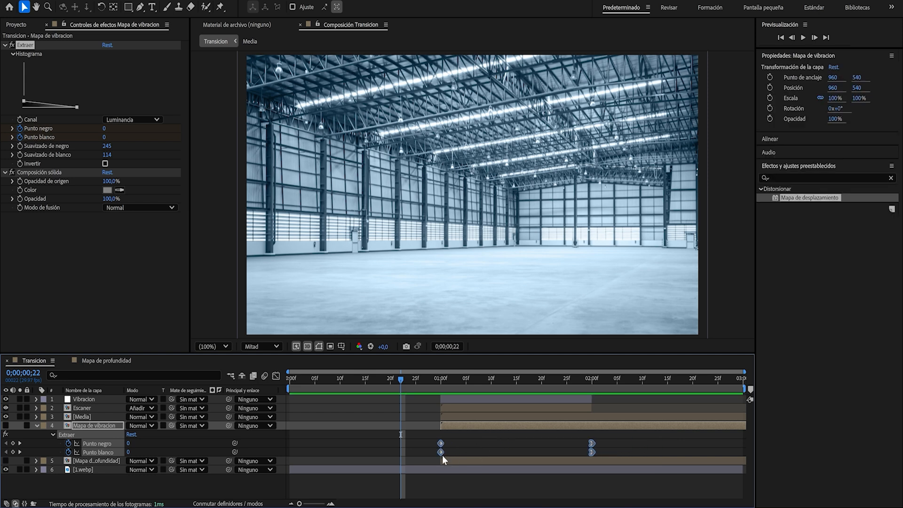
pyautogui.click(506, 439)
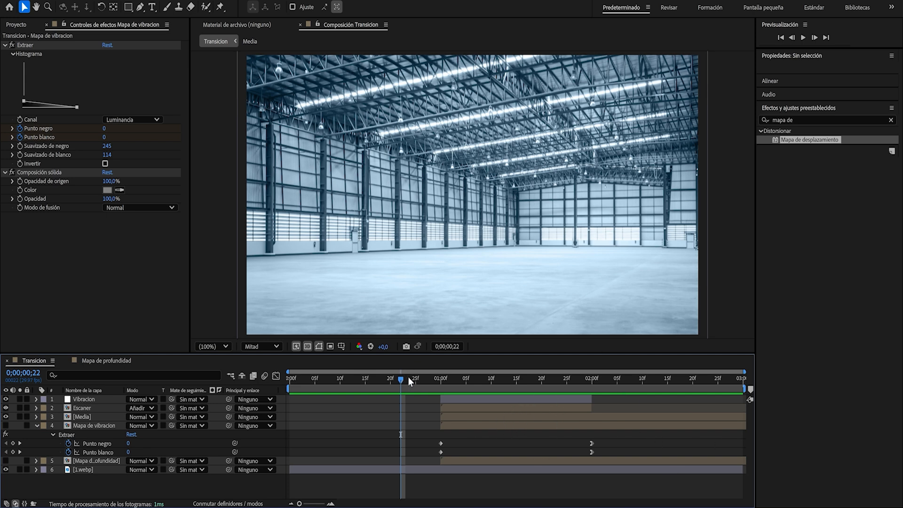
# Move the preview to 0;00;00;21, review Mapa de vibracion's effect properties and collapse the layer.
pyautogui.moveTo(402, 378); pyautogui.dragTo(358, 403)
pyautogui.click(96, 427)
pyautogui.press('e')
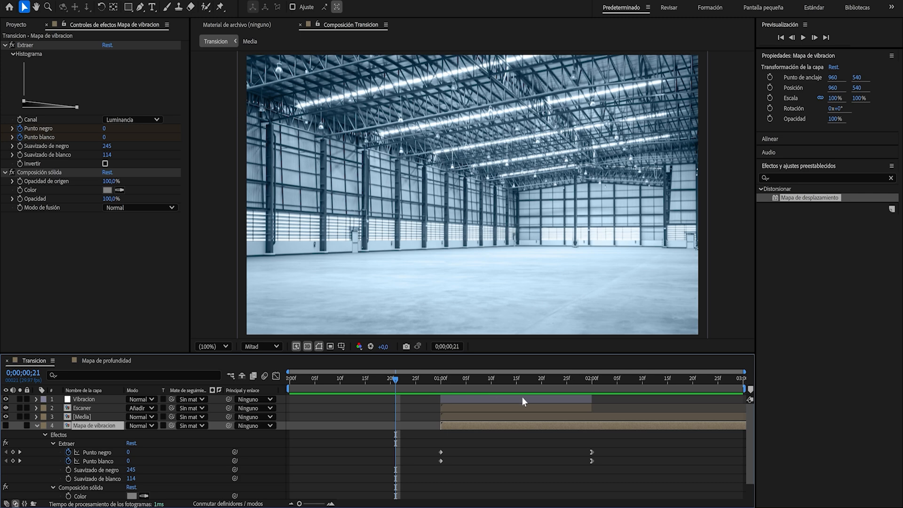
pyautogui.press('u')
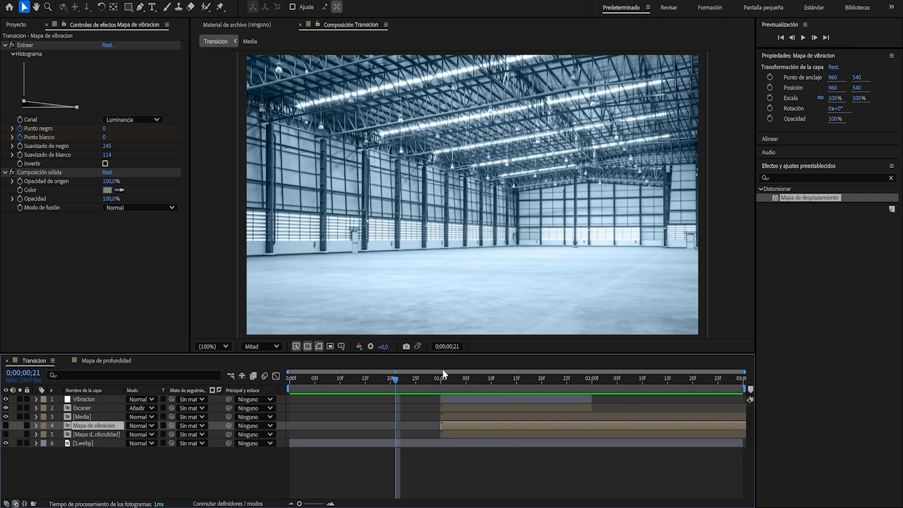
# Play back the transition from 0;00;00;17 and scrub back through its later frames to check the vibration.
pyautogui.moveTo(396, 381); pyautogui.dragTo(375, 383)
pyautogui.press('space')
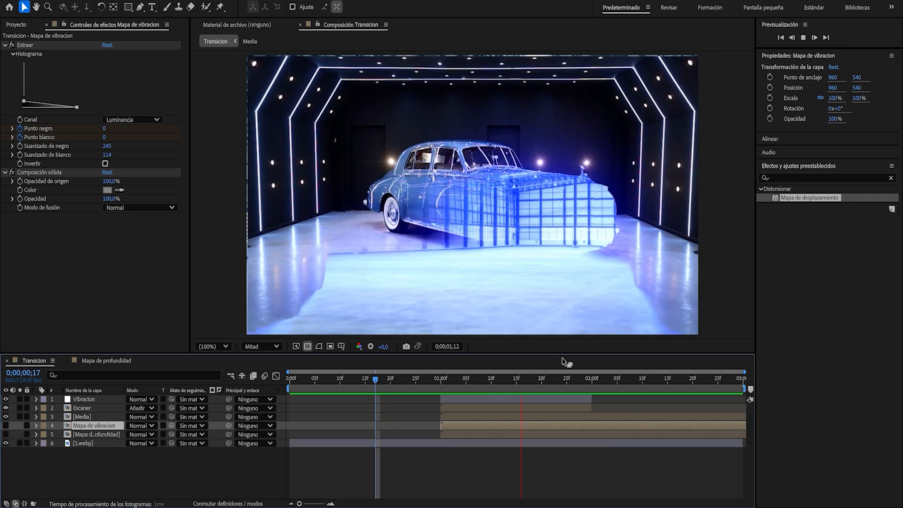
pyautogui.moveTo(651, 377); pyautogui.dragTo(543, 381)
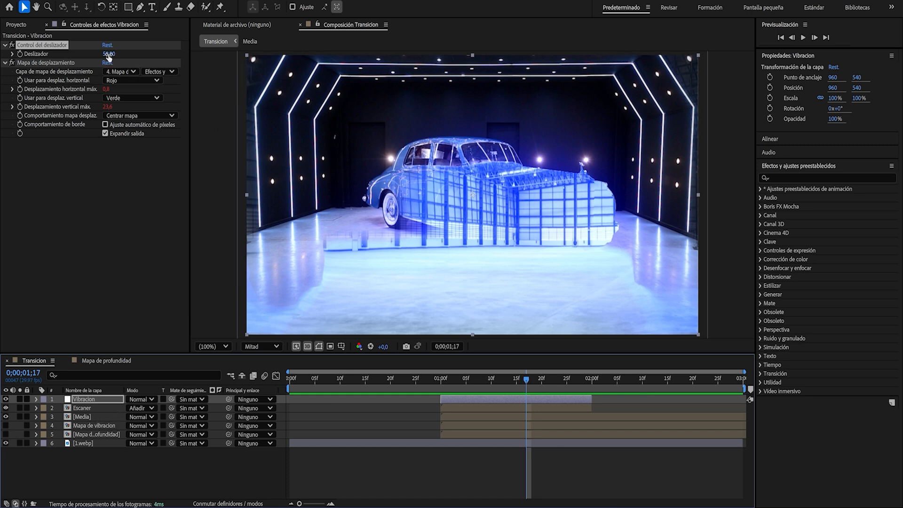
# Set Vibracion's Deslizador to 169 and check the distortion on frames back to 0;00;01;12.
pyautogui.moveTo(108, 54); pyautogui.dragTo(167, 55)
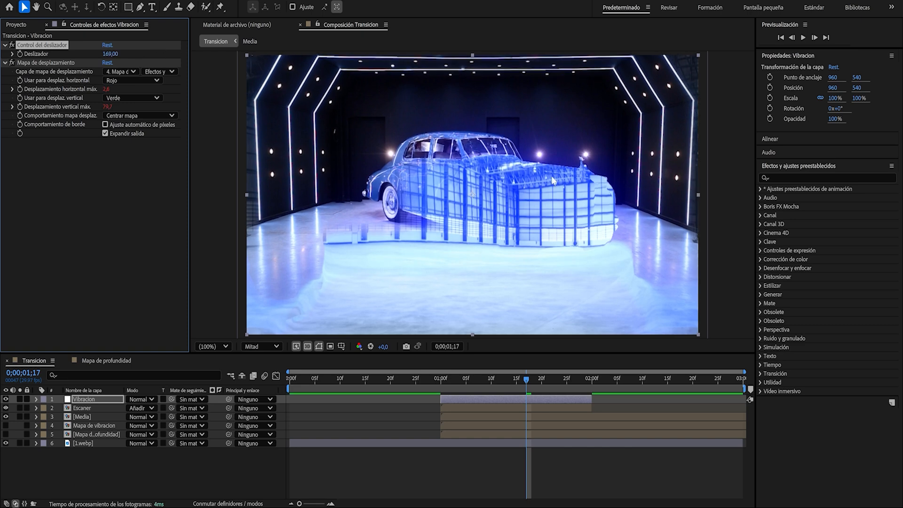
pyautogui.moveTo(529, 385); pyautogui.dragTo(511, 380)
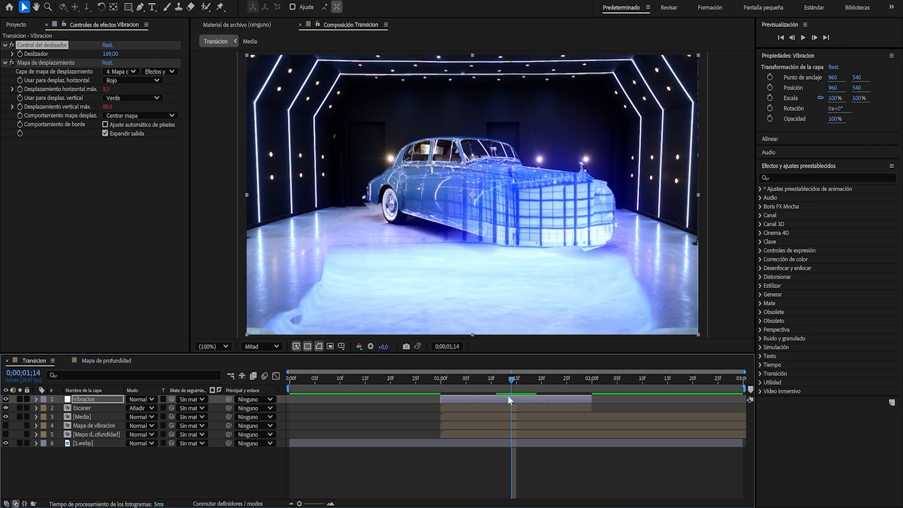
pyautogui.moveTo(514, 378)
pyautogui.mouseDown()
pyautogui.moveTo(535, 380)
pyautogui.moveTo(504, 383)
pyautogui.mouseUp()
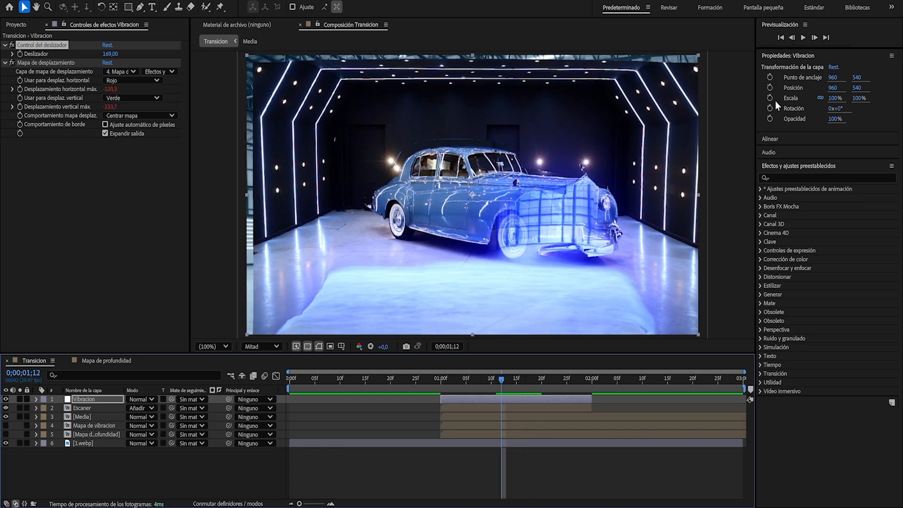
# Add Desenfoque de cuadro rápido to the Mapa de vibracion layer with a Radio de desenfoque of 20.
pyautogui.click(790, 178)
pyautogui.write('desenfoque de cuad')
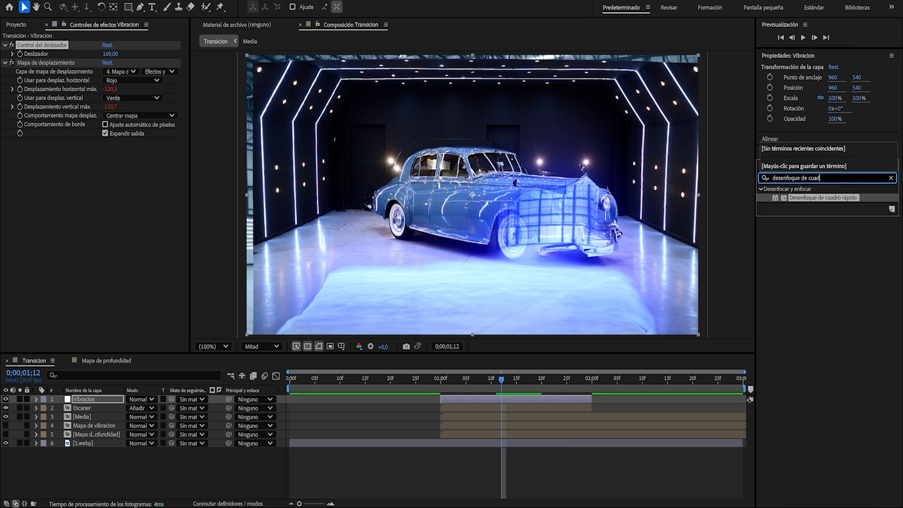
pyautogui.moveTo(840, 198); pyautogui.dragTo(316, 379)
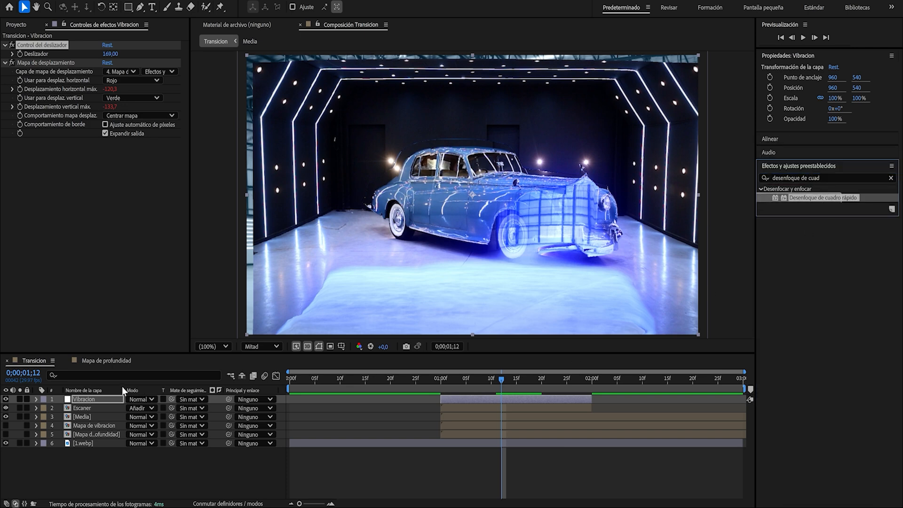
pyautogui.moveTo(775, 197); pyautogui.dragTo(97, 426)
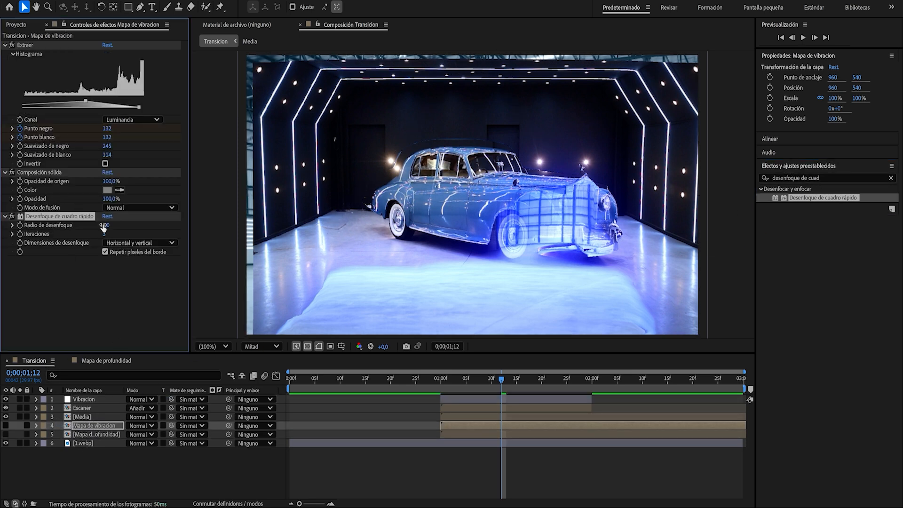
pyautogui.click(106, 226)
pyautogui.write('20')
pyautogui.press('Return')
# Play back the transition from 0;00;00;29 to check the softened vibration.
pyautogui.moveTo(498, 381); pyautogui.dragTo(429, 391)
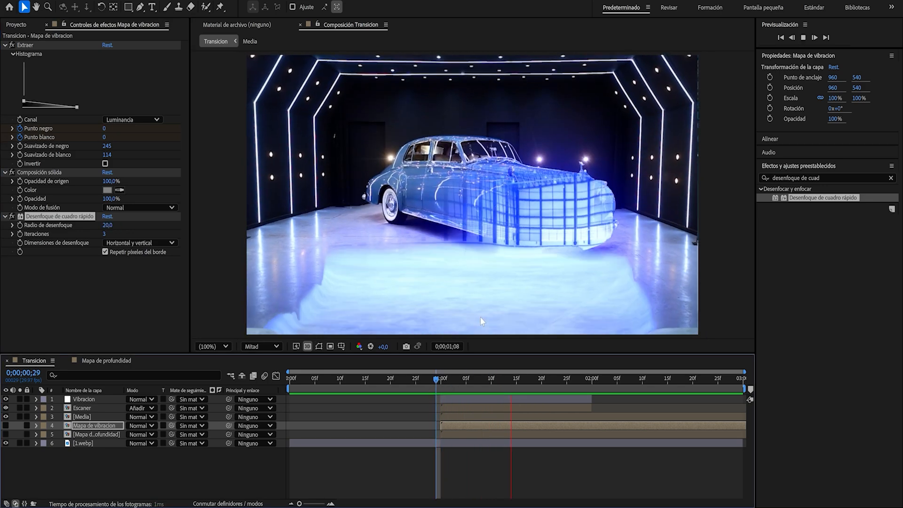
pyautogui.moveTo(611, 376); pyautogui.dragTo(492, 384)
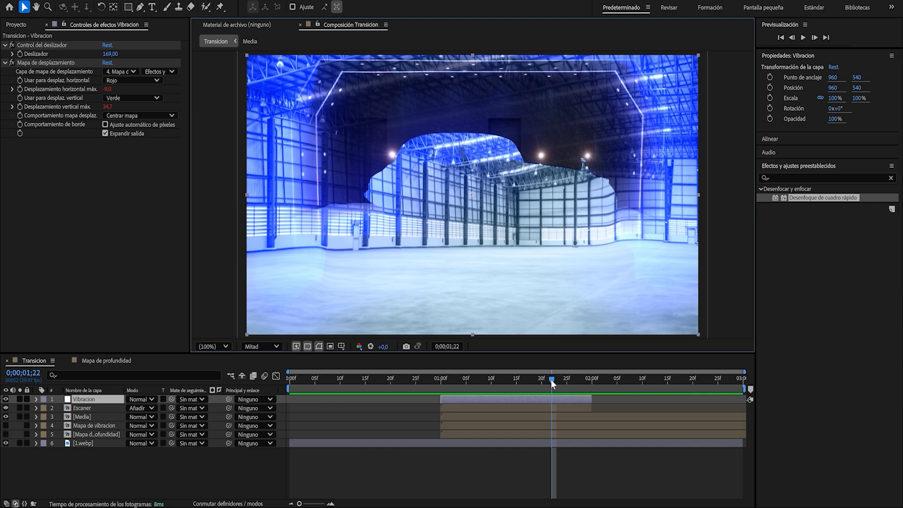
# Keyframe Vibracion's Deslizador at its current value on 0;00;01;05, and at 0 on 0;00;01;00 and 0;00;02;00.
pyautogui.moveTo(551, 380); pyautogui.dragTo(465, 387)
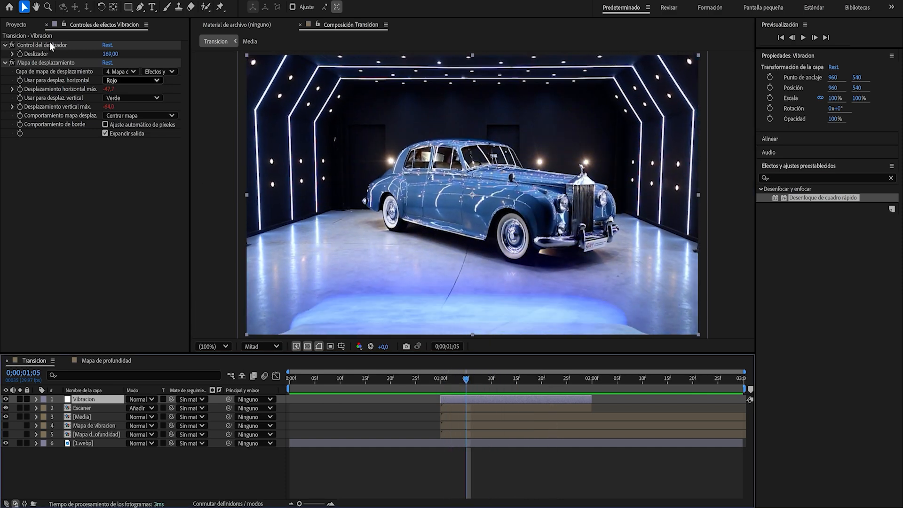
pyautogui.click(94, 391)
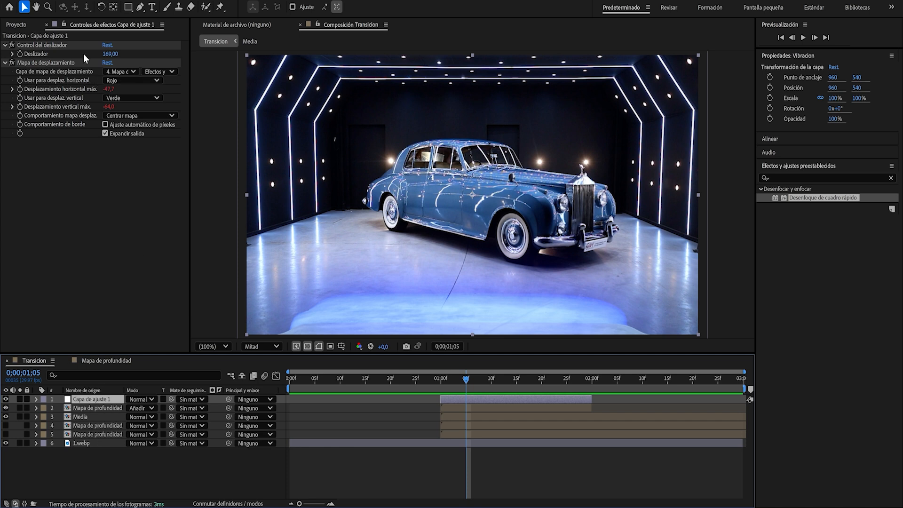
pyautogui.click(20, 54)
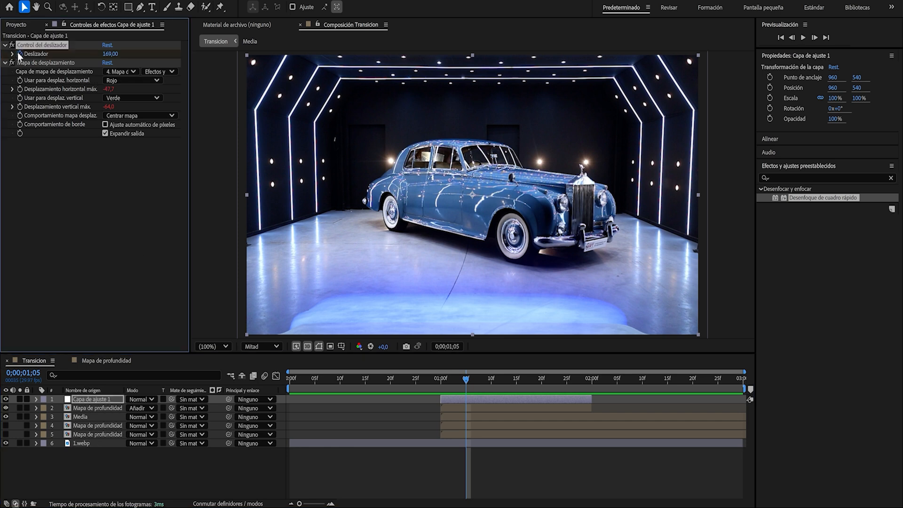
pyautogui.moveTo(458, 379); pyautogui.dragTo(441, 377)
pyautogui.click(106, 54)
pyautogui.write('0')
pyautogui.press('Return')
pyautogui.moveTo(445, 379); pyautogui.dragTo(591, 386)
pyautogui.click(107, 54)
pyautogui.write('0')
pyautogui.press('Return')
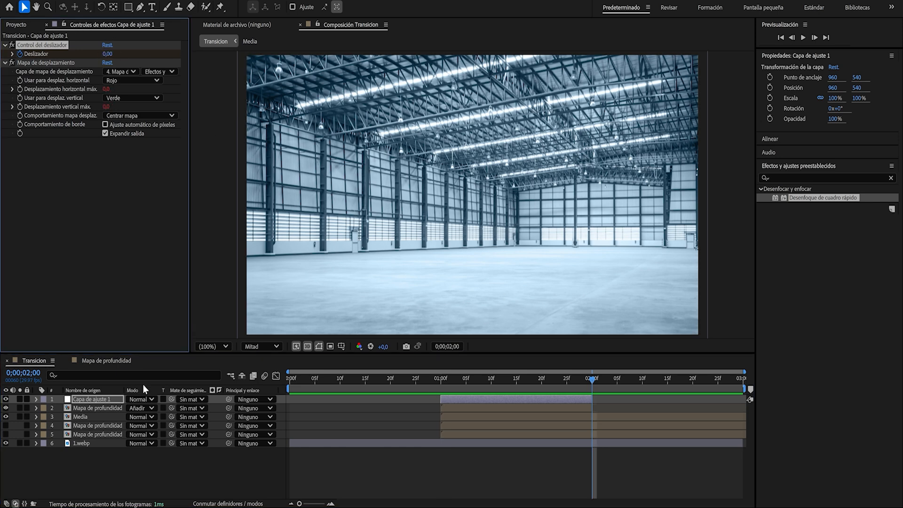
# Show layer names instead of source names and keep the top adjustment layer named Vibracion.
pyautogui.click(100, 399)
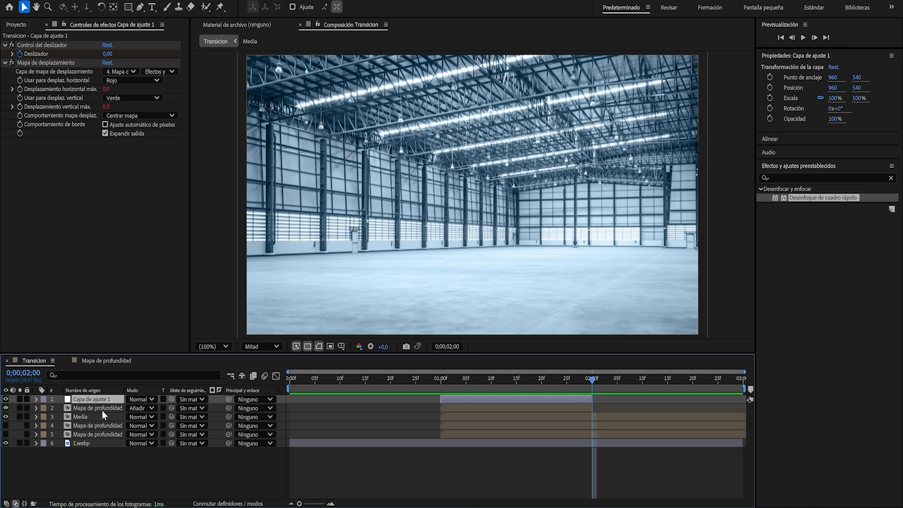
pyautogui.press('Return')
pyautogui.write('CV')
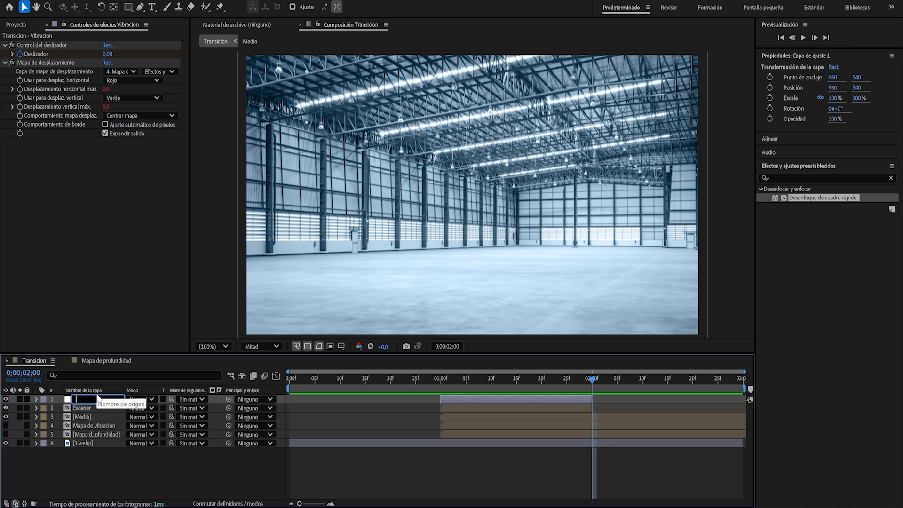
pyautogui.write('ion')
pyautogui.press('Return')
# Reveal Vibracion's Deslizador keyframes and apply Easy Ease to all three in the graph editor.
pyautogui.press('u')
pyautogui.moveTo(616, 404); pyautogui.dragTo(424, 414)
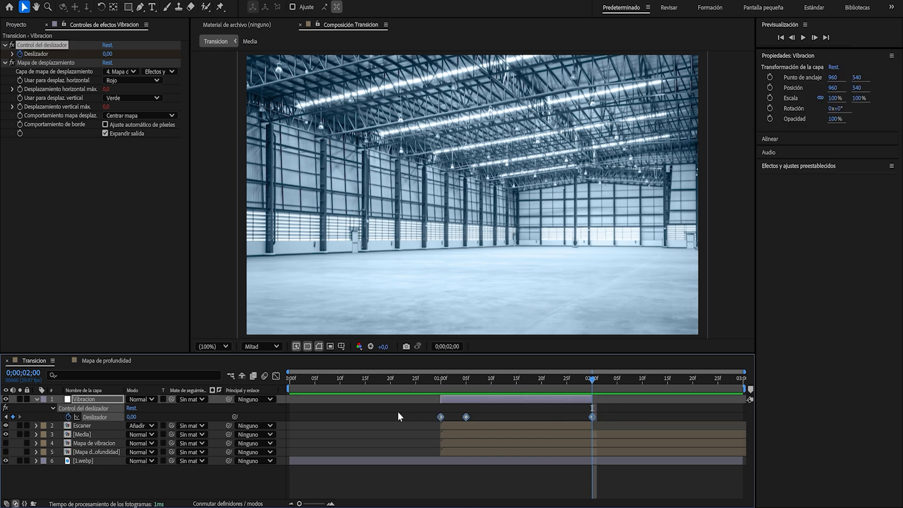
pyautogui.click(275, 375)
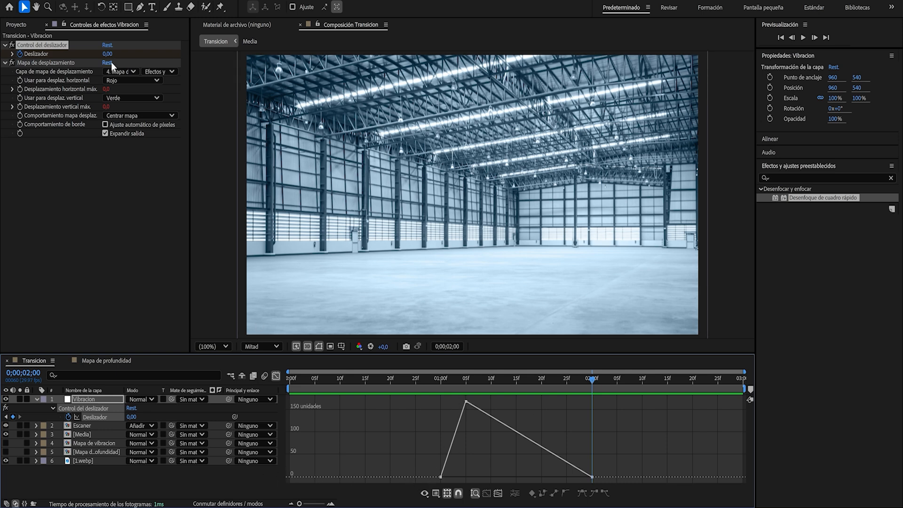
pyautogui.moveTo(594, 378); pyautogui.dragTo(469, 383)
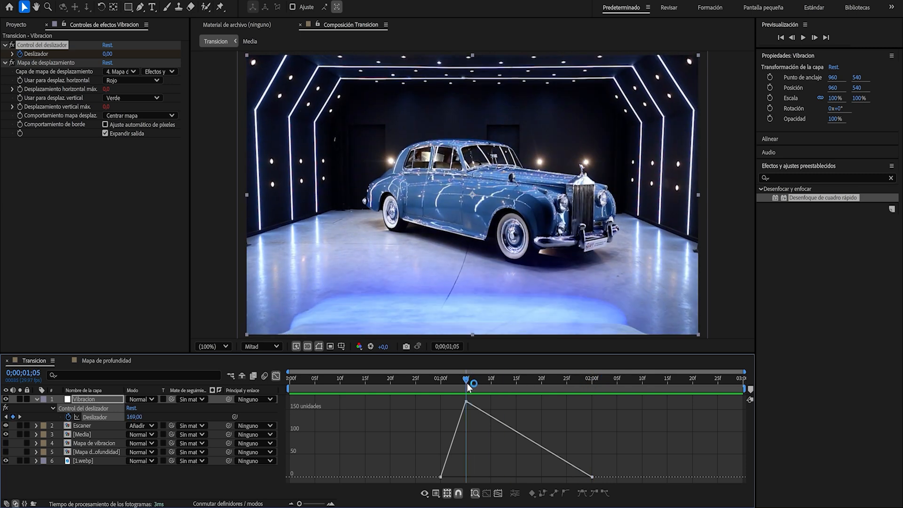
pyautogui.moveTo(466, 382); pyautogui.dragTo(467, 403)
pyautogui.moveTo(464, 434); pyautogui.dragTo(620, 480)
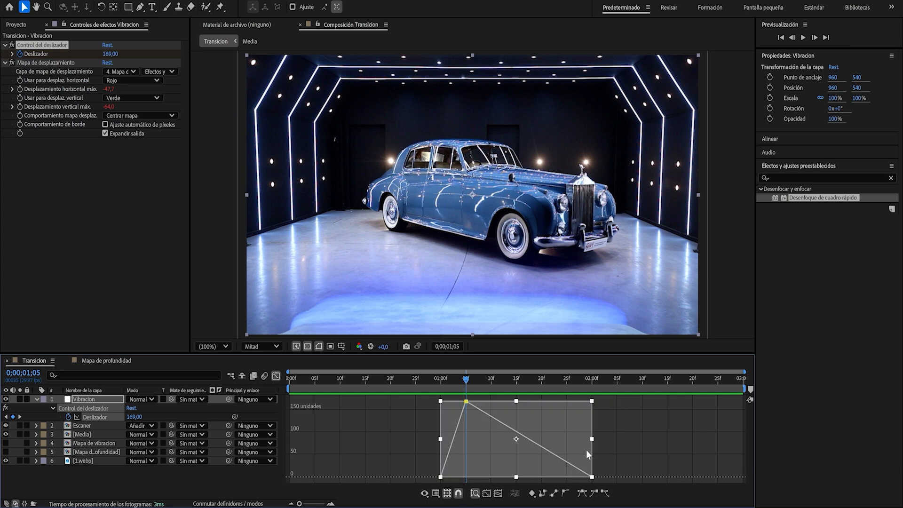
pyautogui.click(582, 493)
# Shape the Deslizador value curve to hold near its peak, extending the peak's outgoing handle to 0;00;02;00 and shortening the last keyframe's incoming handle.
pyautogui.moveTo(508, 403); pyautogui.dragTo(584, 404)
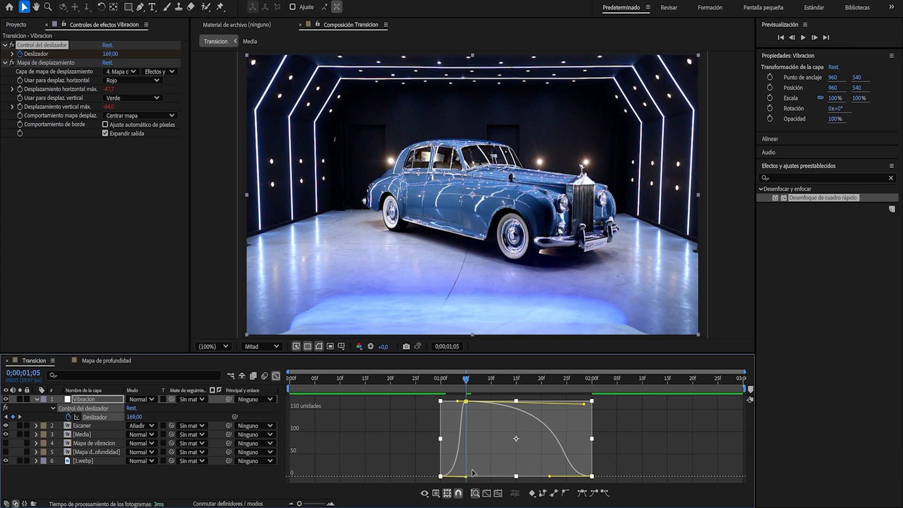
pyautogui.moveTo(465, 476); pyautogui.dragTo(472, 480)
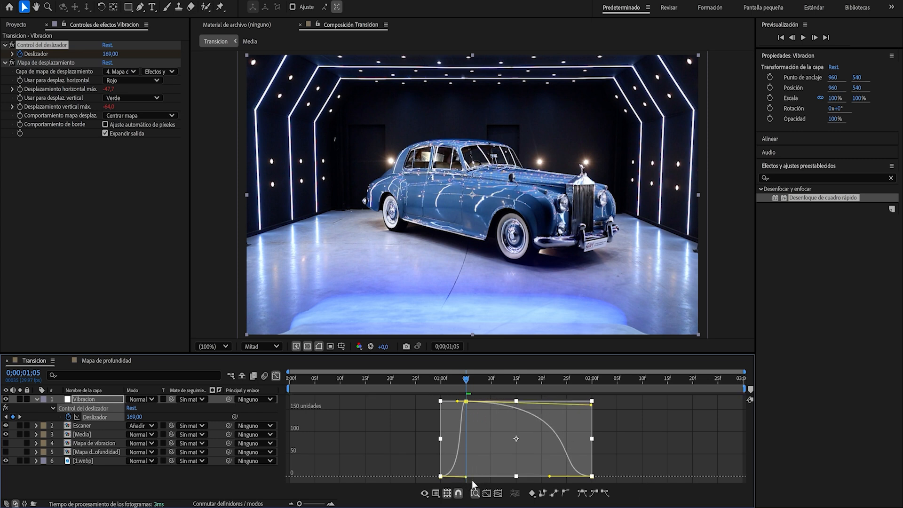
pyautogui.moveTo(590, 406); pyautogui.dragTo(592, 401)
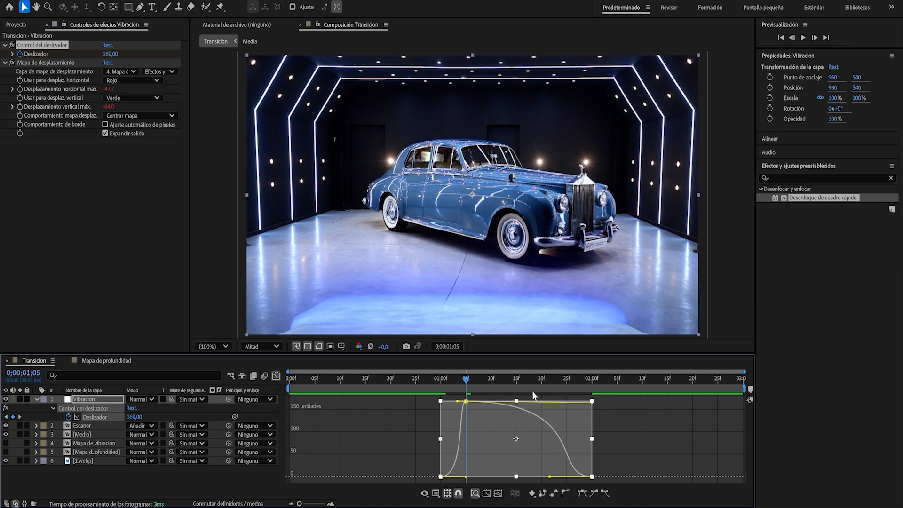
pyautogui.moveTo(476, 380); pyautogui.dragTo(531, 429)
pyautogui.moveTo(549, 477); pyautogui.dragTo(572, 472)
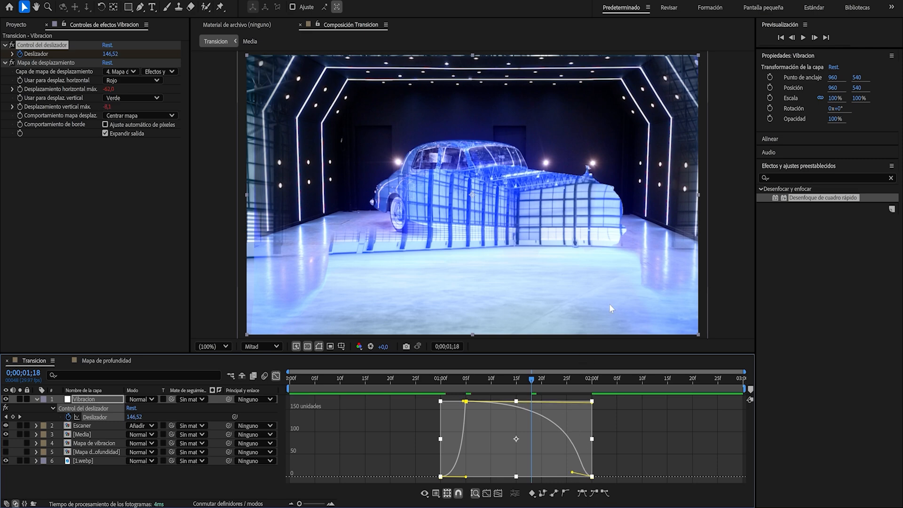
# Leave the graph editor and play back the transition from 0;00;00;28 to check the eased vibration.
pyautogui.click(276, 377)
pyautogui.moveTo(535, 387); pyautogui.dragTo(430, 385)
pyautogui.press('space')
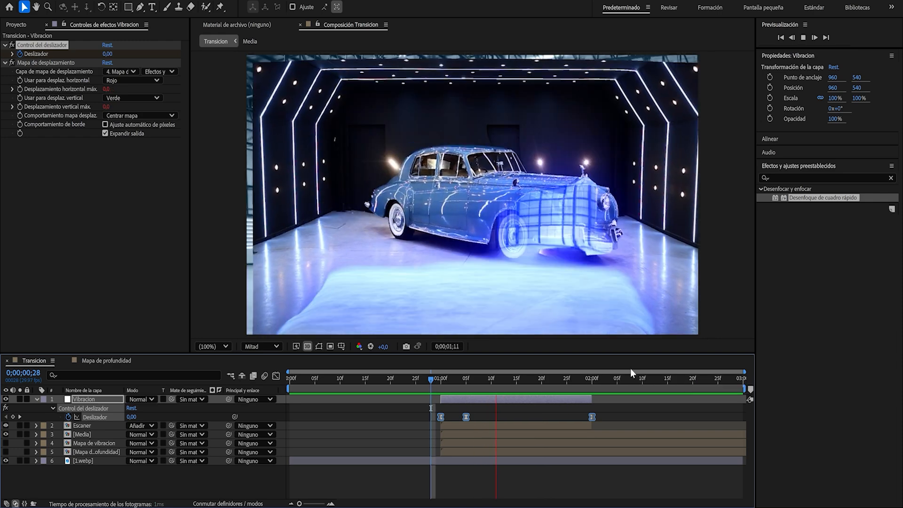
pyautogui.moveTo(653, 381); pyautogui.dragTo(511, 382)
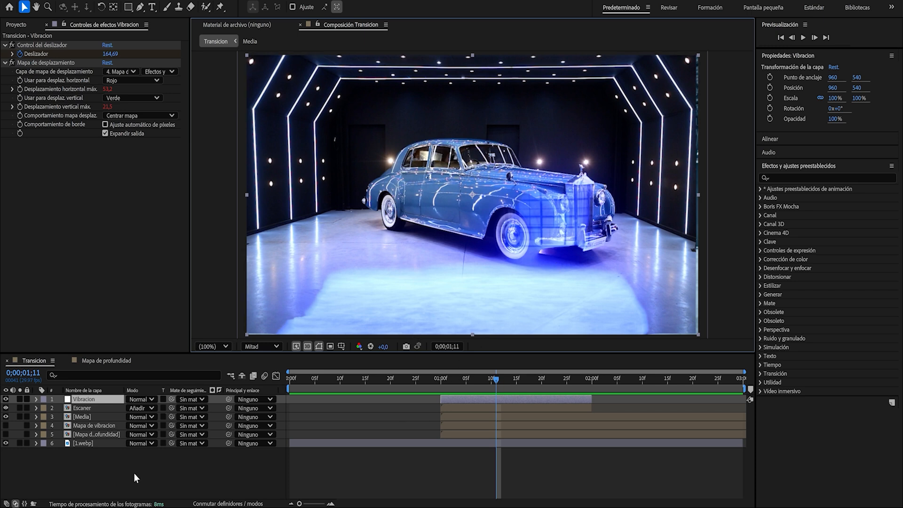
# Duplicate the Vibracion layer and name the copy Distorsion.
pyautogui.click(115, 473)
pyautogui.click(101, 399)
pyautogui.hotkey('ctrl', 'd')
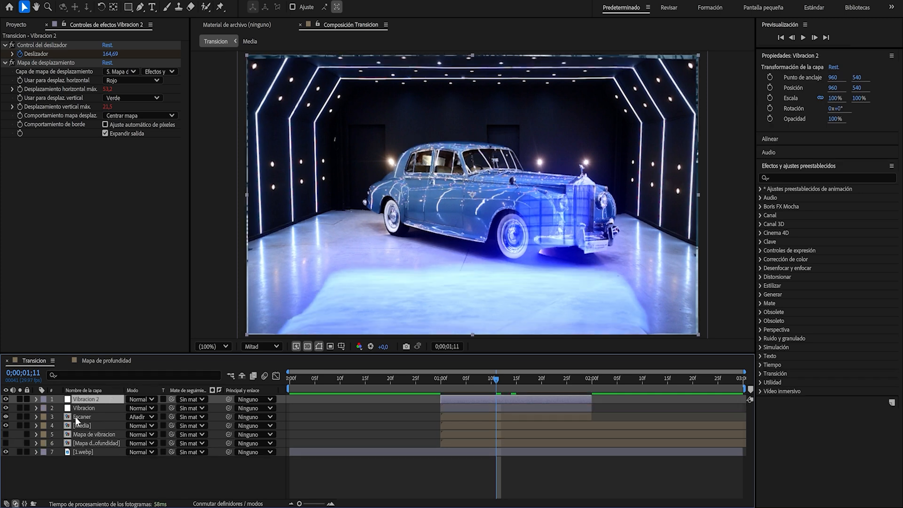
pyautogui.press('Return')
pyautogui.write('Disto')
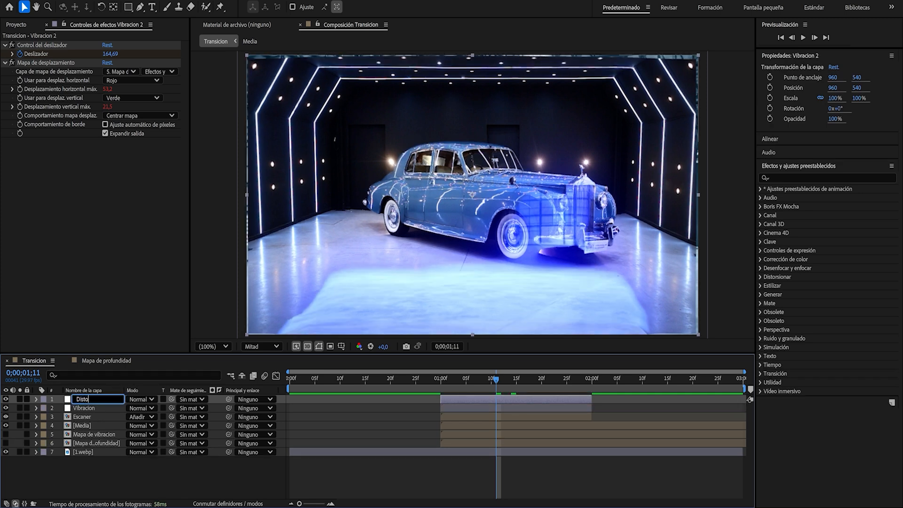
pyautogui.write('rsion')
pyautogui.press('Return')
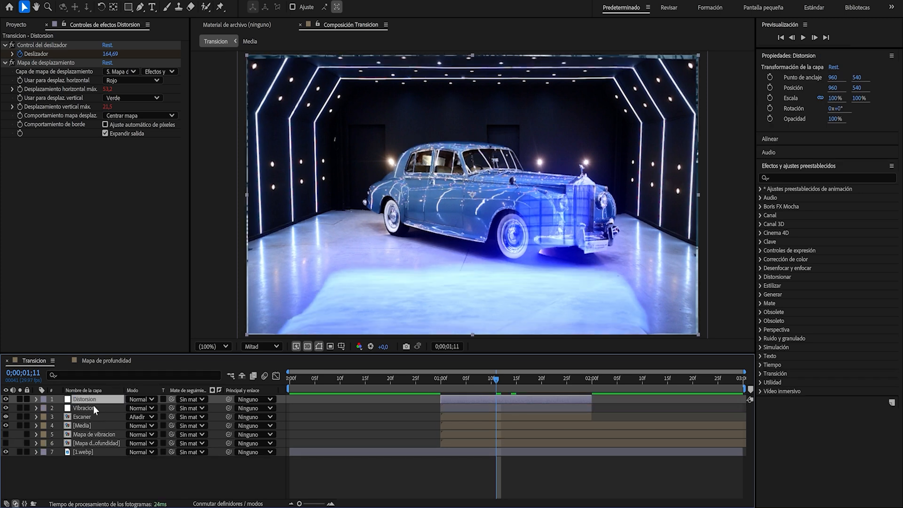
# Delete Control del deslizador and Mapa de desplazamiento from the Distorsion layer.
pyautogui.click(54, 45)
pyautogui.press('Delete')
pyautogui.click(32, 46)
pyautogui.press('Delete')
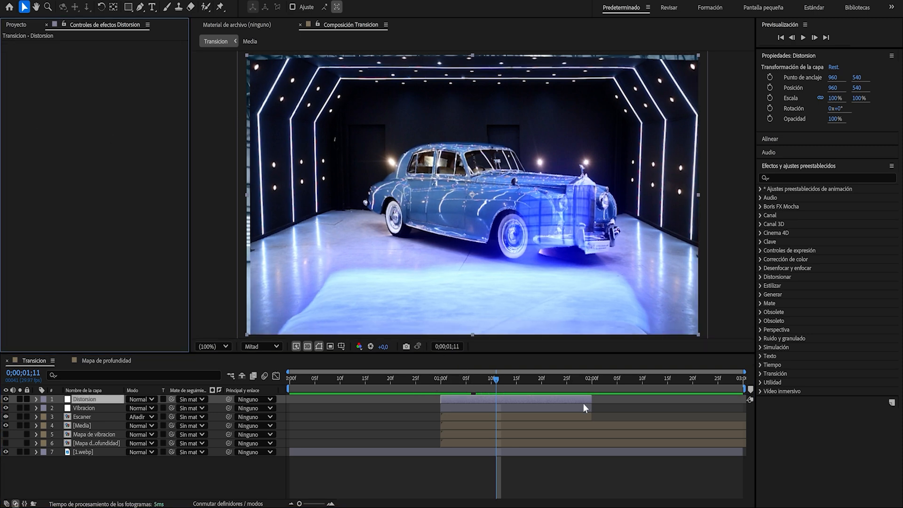
# Move to 0;00;01;12 and add the CC Glass effect to the Distorsion layer.
pyautogui.moveTo(498, 386); pyautogui.dragTo(500, 382)
pyautogui.click(805, 177)
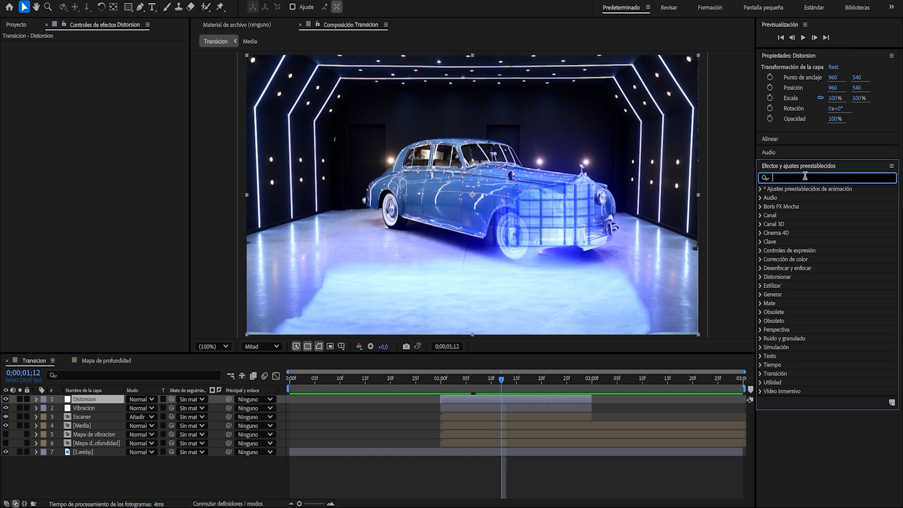
pyautogui.write('cc g')
pyautogui.write('l')
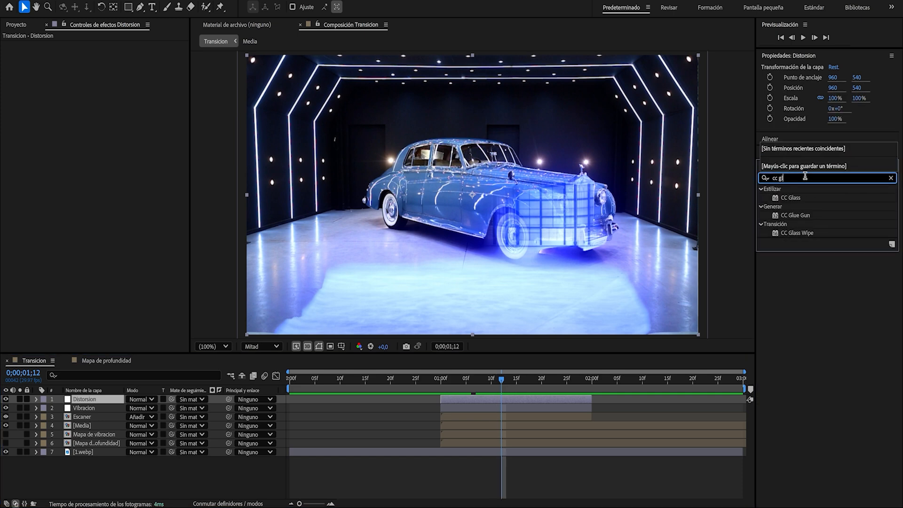
pyautogui.doubleClick(789, 198)
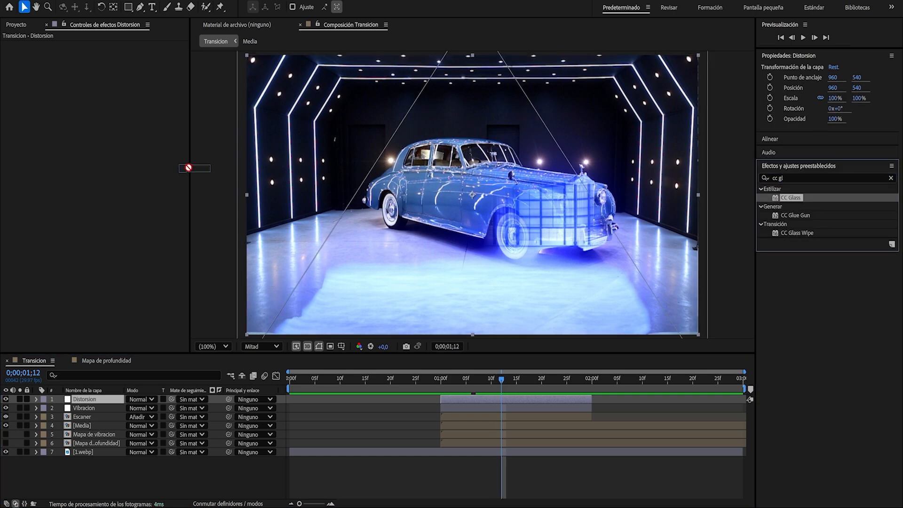
# Find CC Vector Blur and add it to the Distorsion layer's effects.
pyautogui.click(795, 174)
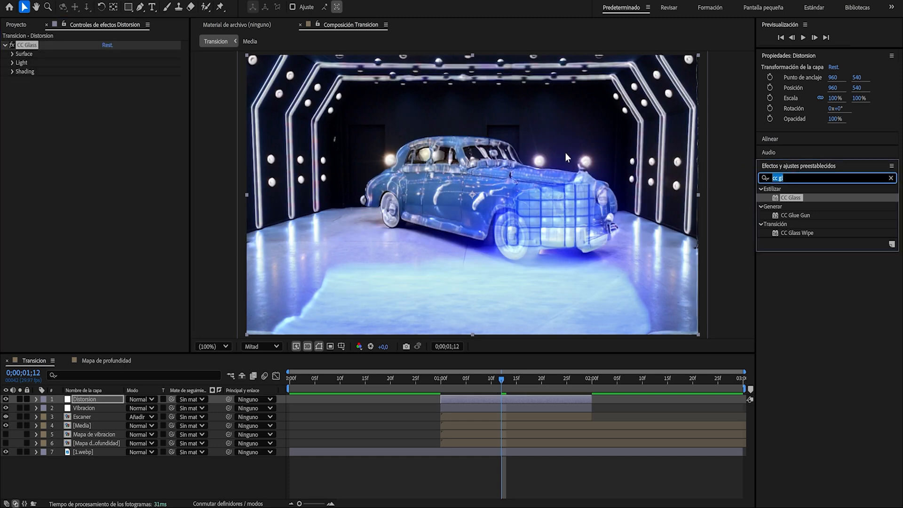
pyautogui.write('vec')
pyautogui.moveTo(801, 198); pyautogui.dragTo(123, 185)
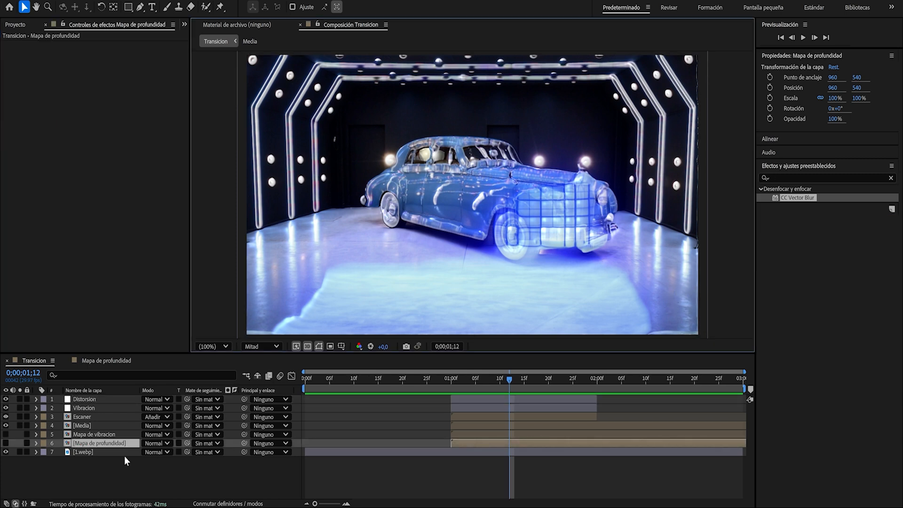
# Duplicate the Mapa de profundidad layer in the Transicion composition and rename the copy Mapa de distorsion.
pyautogui.click(113, 462)
pyautogui.click(101, 441)
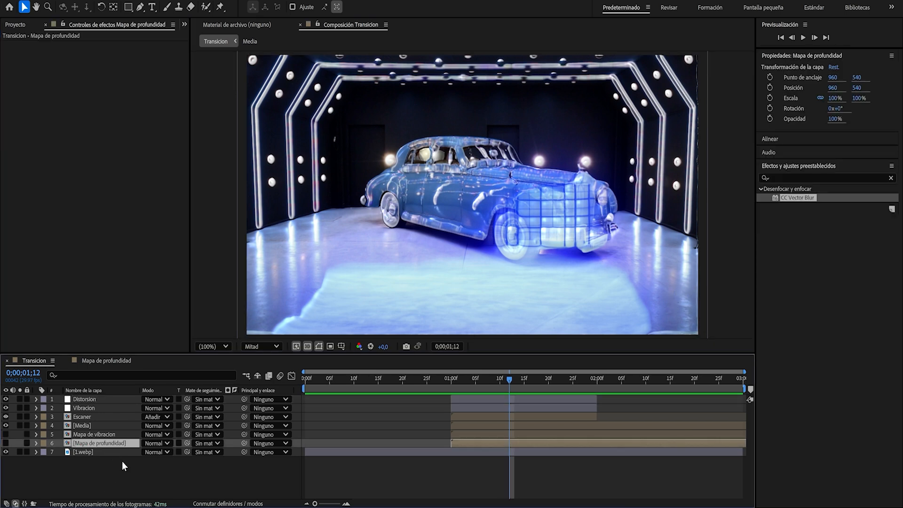
pyautogui.hotkey('ctrl', 'd')
pyautogui.press('Return')
pyautogui.write('Mapa de dis')
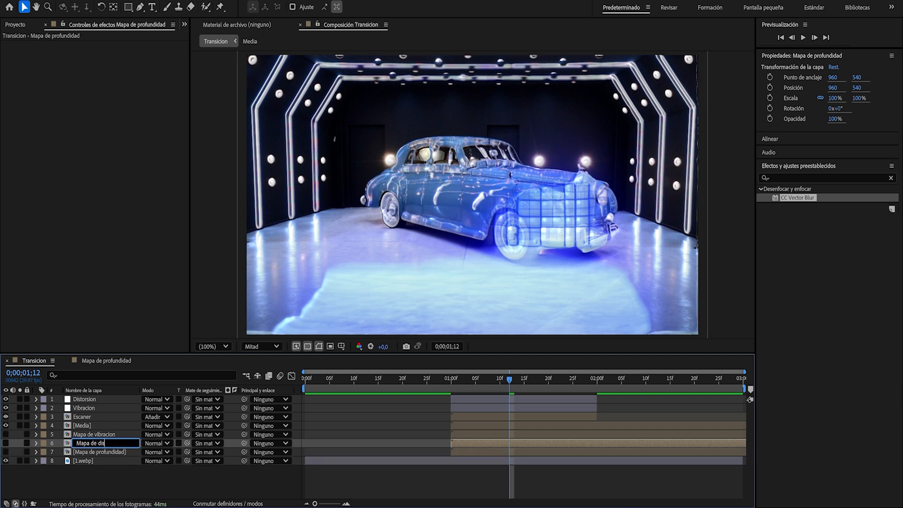
pyautogui.write('torsion')
pyautogui.press('Return')
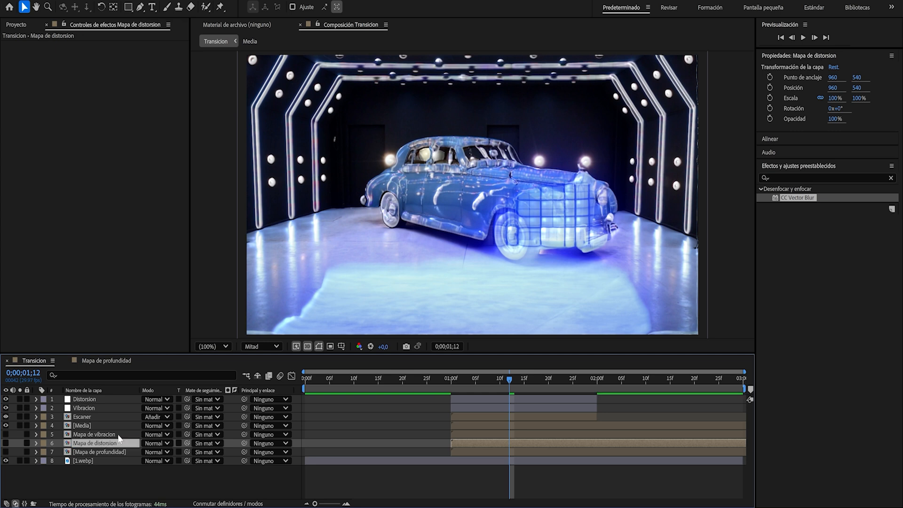
# Copy the Extraer and Composición sólida effects from the Escaner layer onto the Mapa de distorsion layer.
pyautogui.click(82, 416)
pyautogui.click(52, 44)
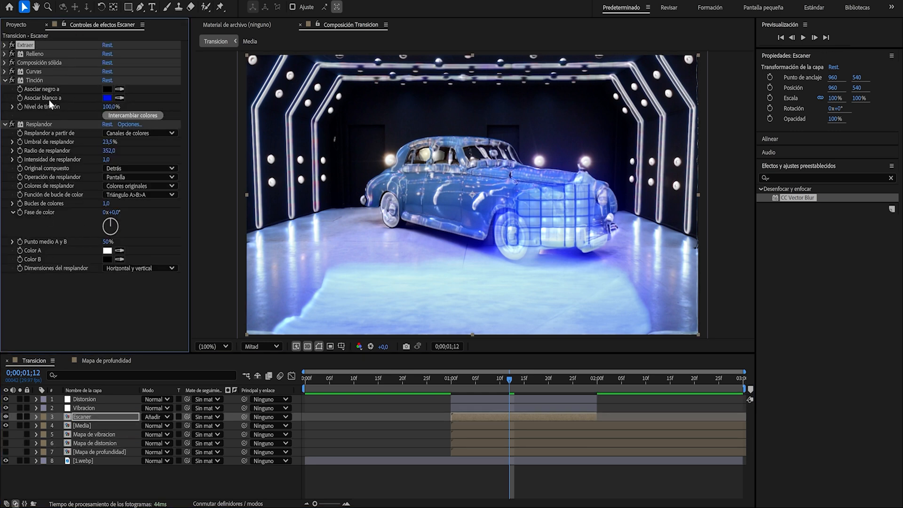
pyautogui.click(40, 64)
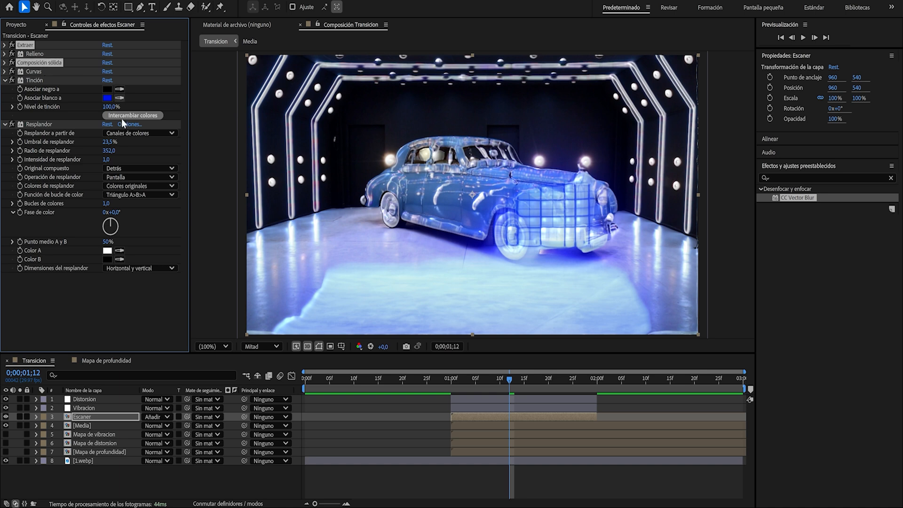
pyautogui.click(104, 442)
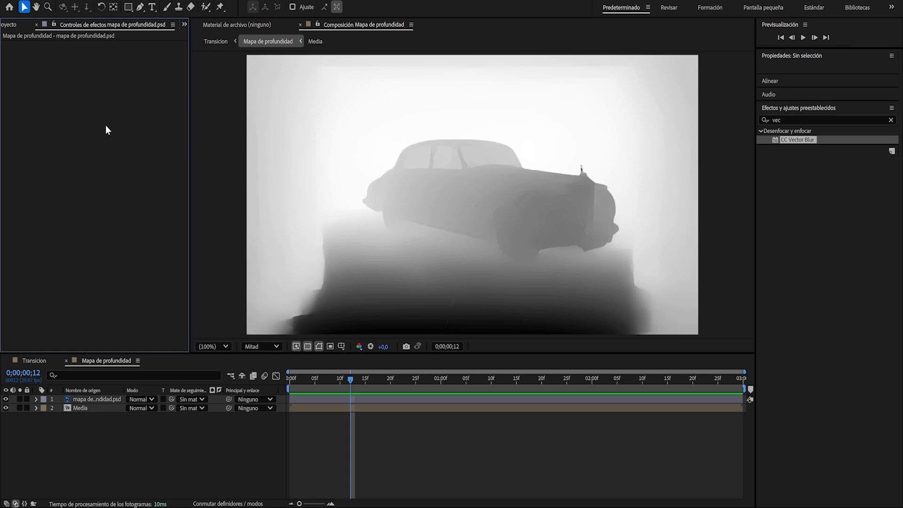
pyautogui.click(137, 360)
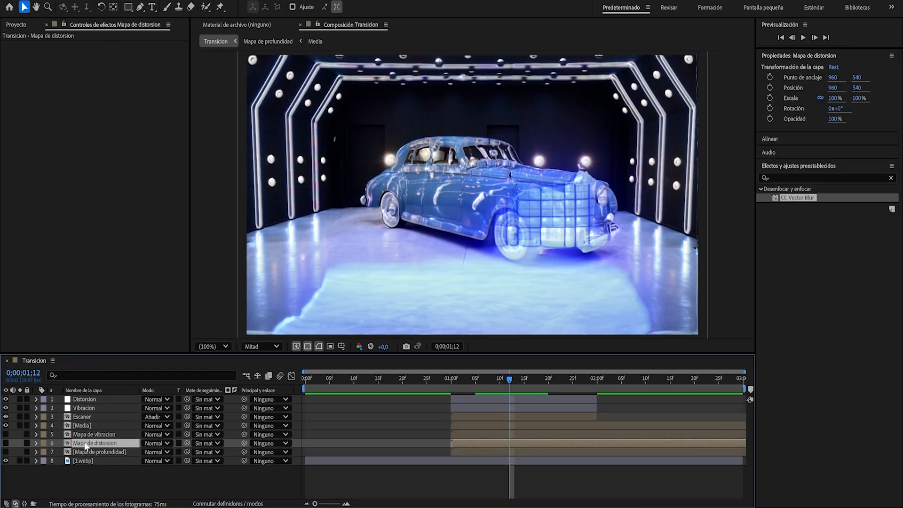
pyautogui.click(85, 445)
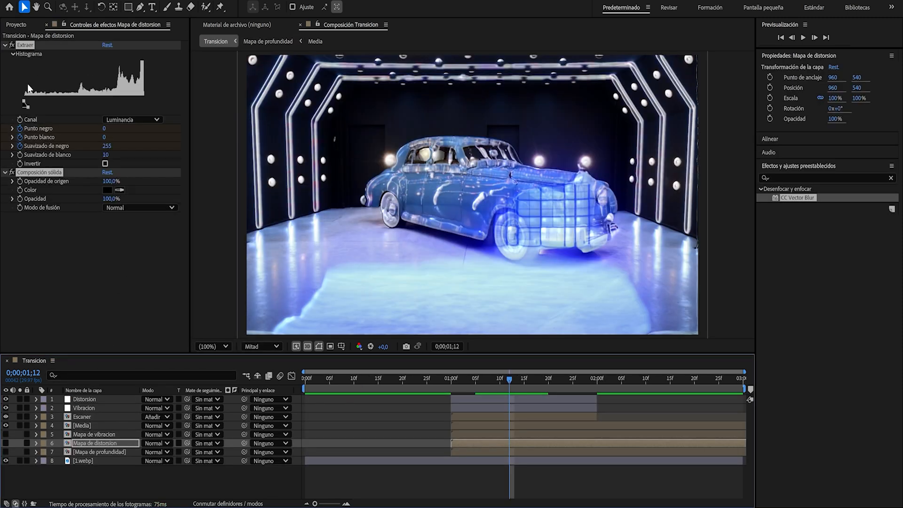
# Make the Mapa de distorsion layer visible, solo it and move the current time to 0;00;01;25.
pyautogui.click(5, 444)
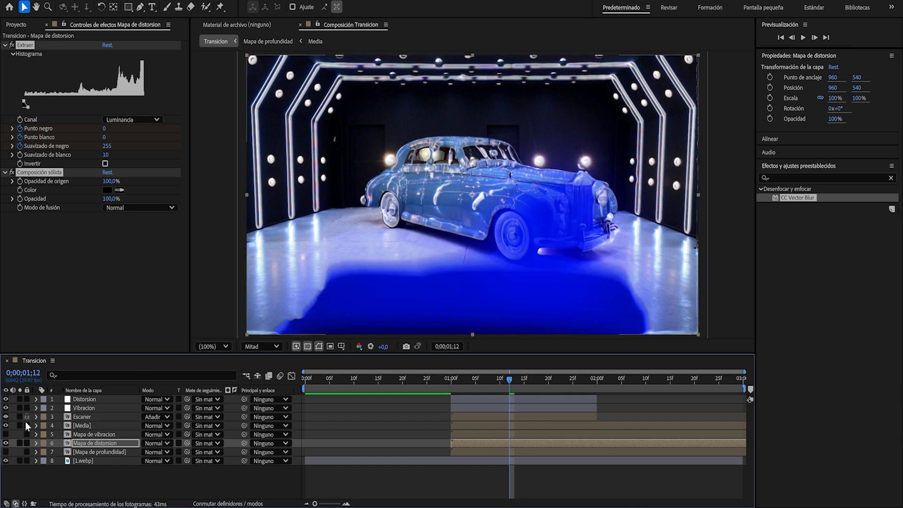
pyautogui.click(20, 443)
pyautogui.moveTo(509, 380); pyautogui.dragTo(529, 380)
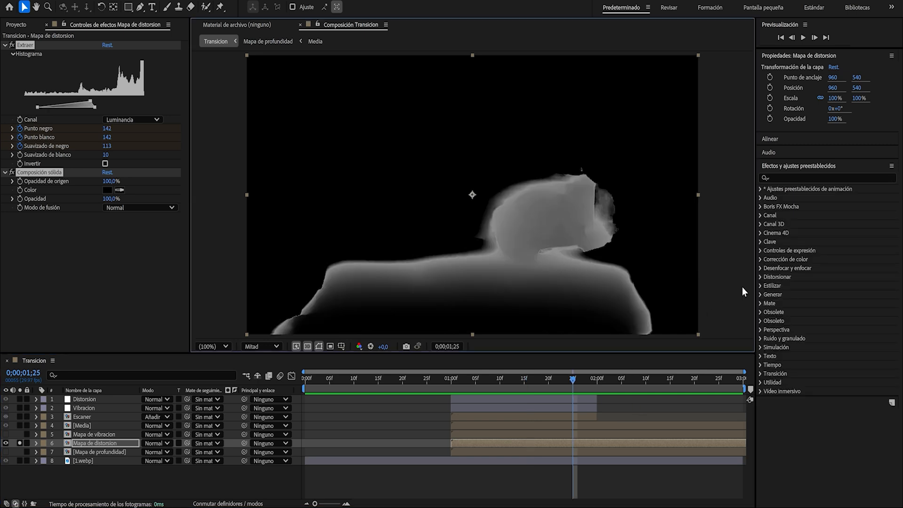
# Apply the Componer desenfoque effect to the Mapa de distorsion layer.
pyautogui.click(807, 179)
pyautogui.write('compo')
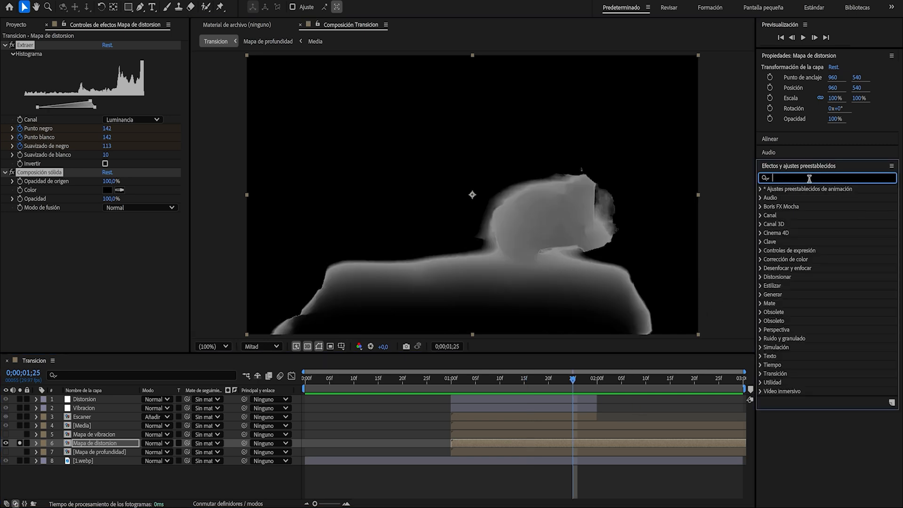
pyautogui.write('ner')
pyautogui.moveTo(776, 197); pyautogui.dragTo(672, 228)
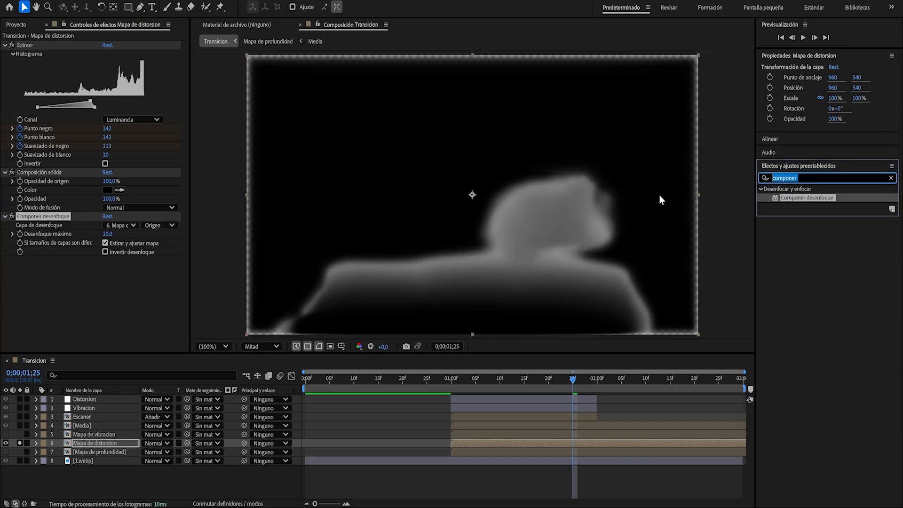
# Add Desenfoque de cuadro rápido to the Mapa de distorsion layer with Repetir píxeles del borde enabled.
pyautogui.write('desenfoque de')
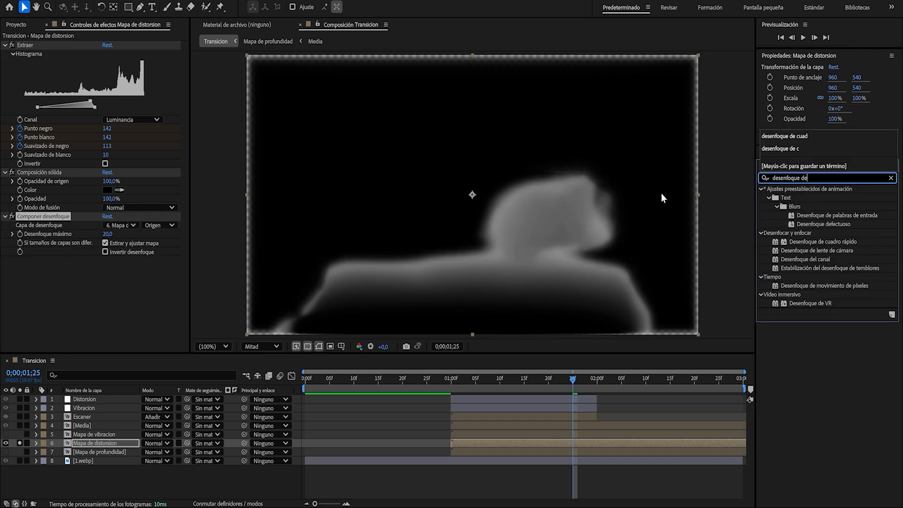
pyautogui.write(' c')
pyautogui.moveTo(810, 198); pyautogui.dragTo(130, 287)
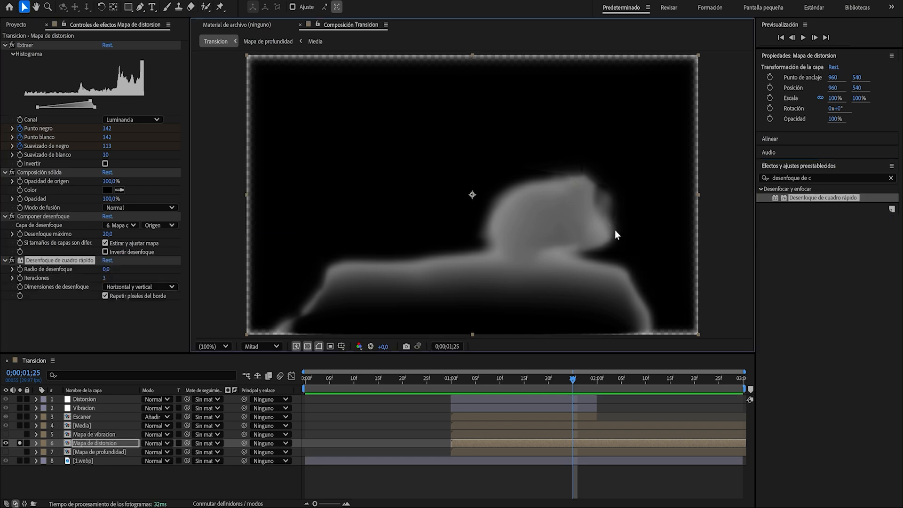
# Set Componer desenfoque's Desenfoque máximo to 200 and Desenfoque de cuadro rápido's Radio de desenfoque to 15.
pyautogui.click(49, 217)
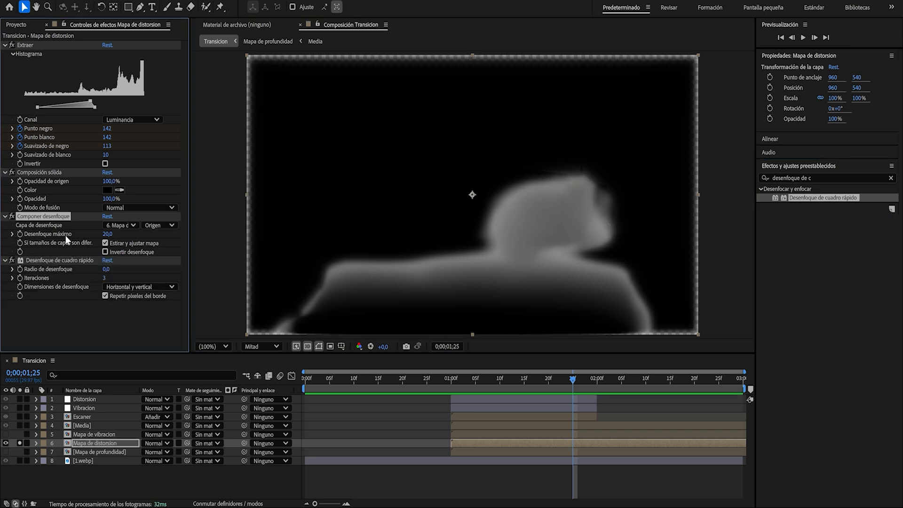
pyautogui.click(105, 234)
pyautogui.press('Return')
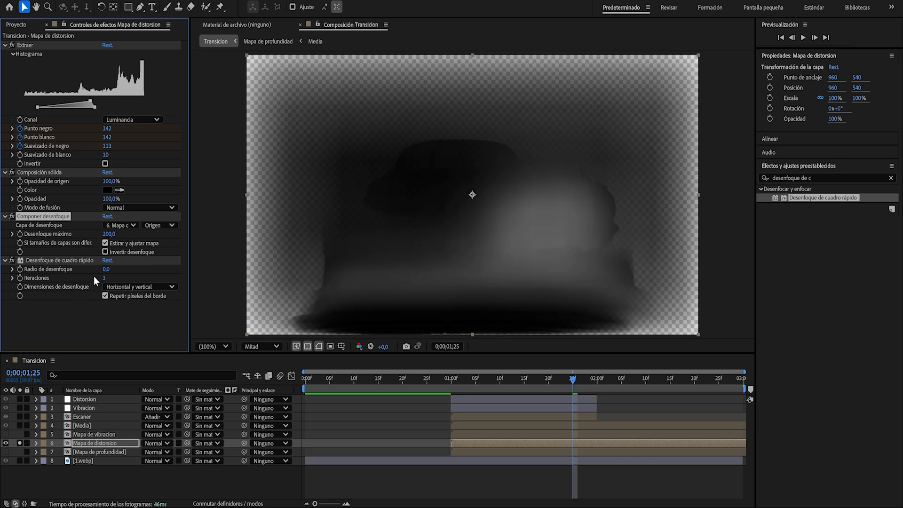
pyautogui.moveTo(108, 270); pyautogui.dragTo(114, 290)
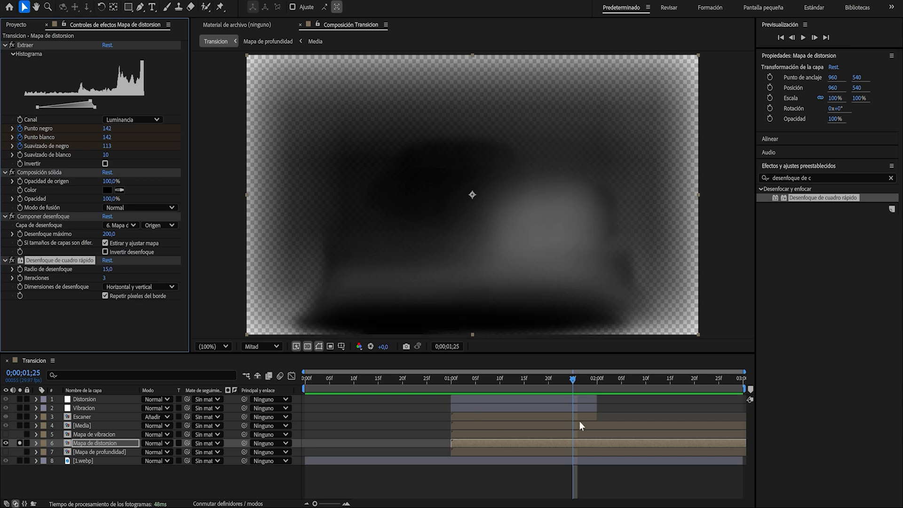
# Set the CC Glass Bump Map on the Distorsion layer to Mapa de distorsion with Efectos y máscaras as source.
pyautogui.click(90, 399)
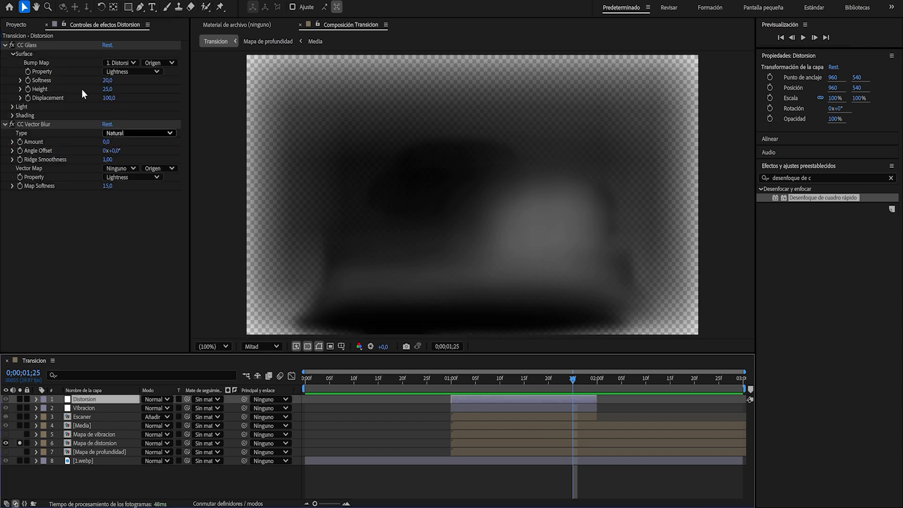
pyautogui.click(13, 54)
pyautogui.click(13, 54)
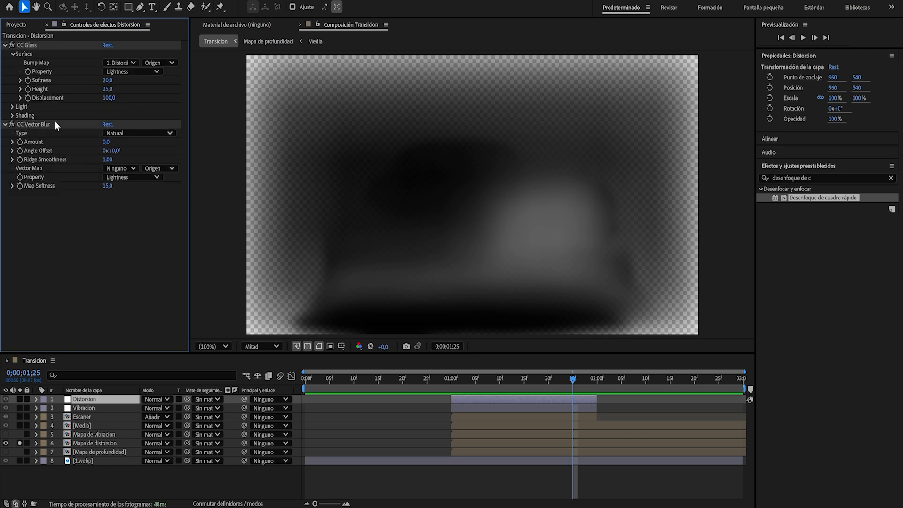
pyautogui.click(123, 63)
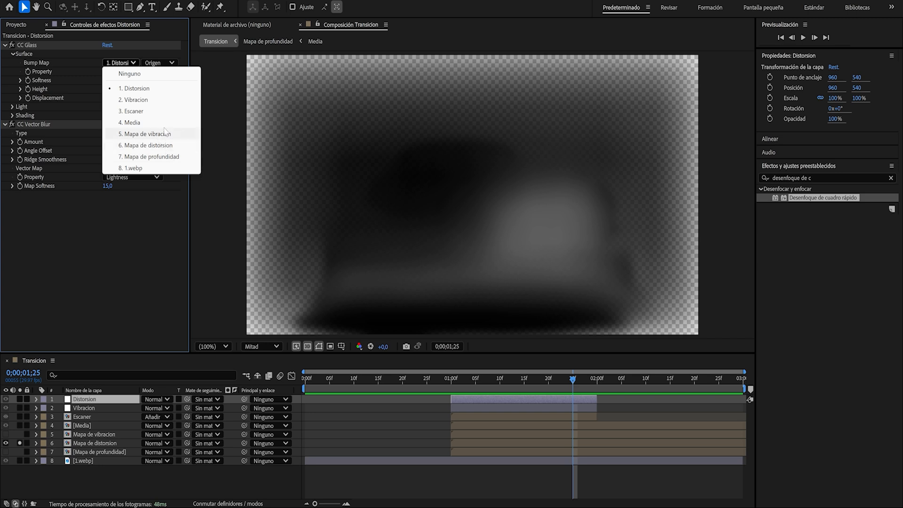
pyautogui.click(157, 145)
pyautogui.click(165, 63)
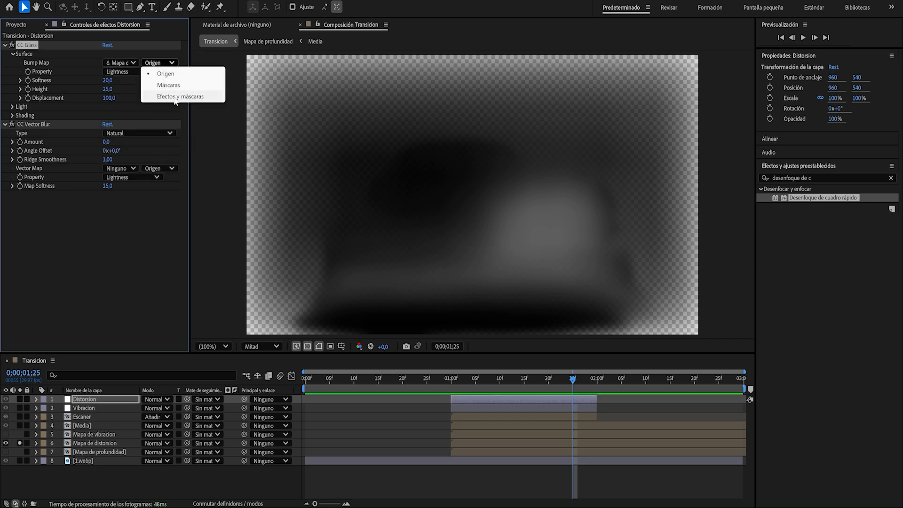
pyautogui.click(172, 96)
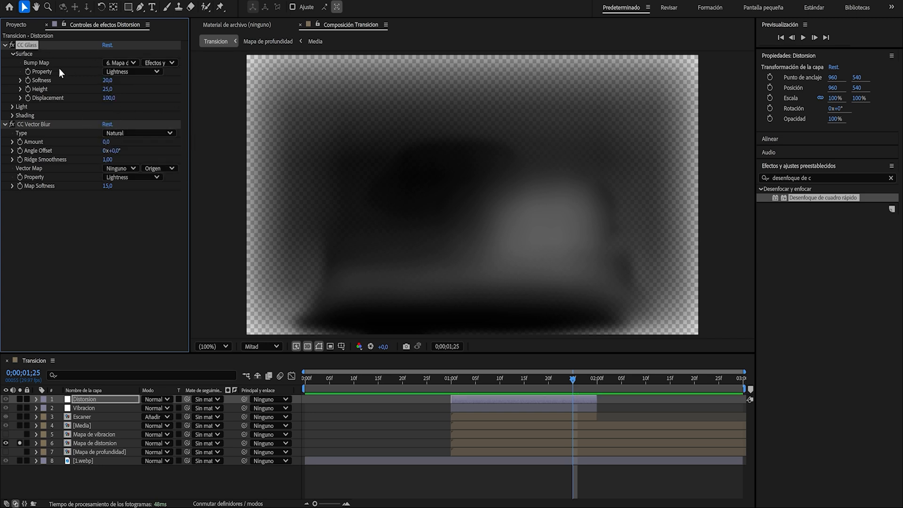
# Set the CC Vector Blur Vector Map on the Distorsion layer to Mapa de distorsion using Efectos y máscaras.
pyautogui.click(118, 168)
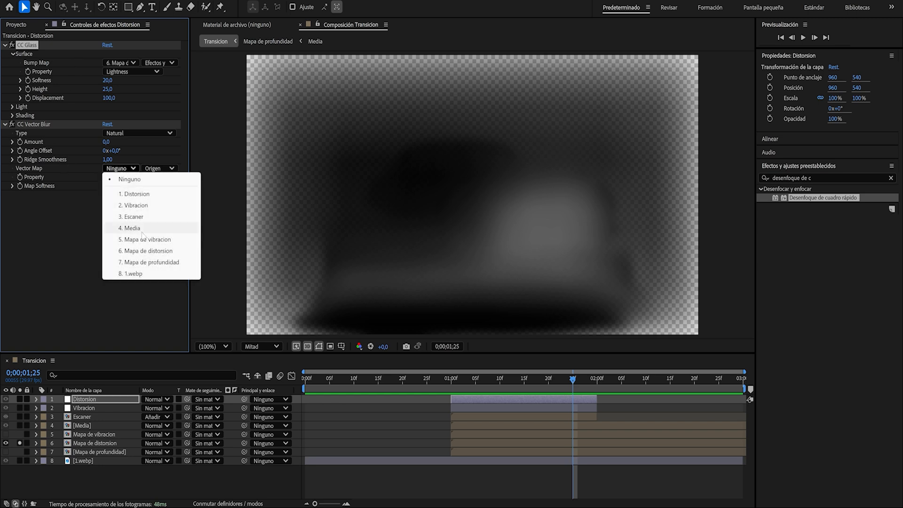
pyautogui.click(168, 251)
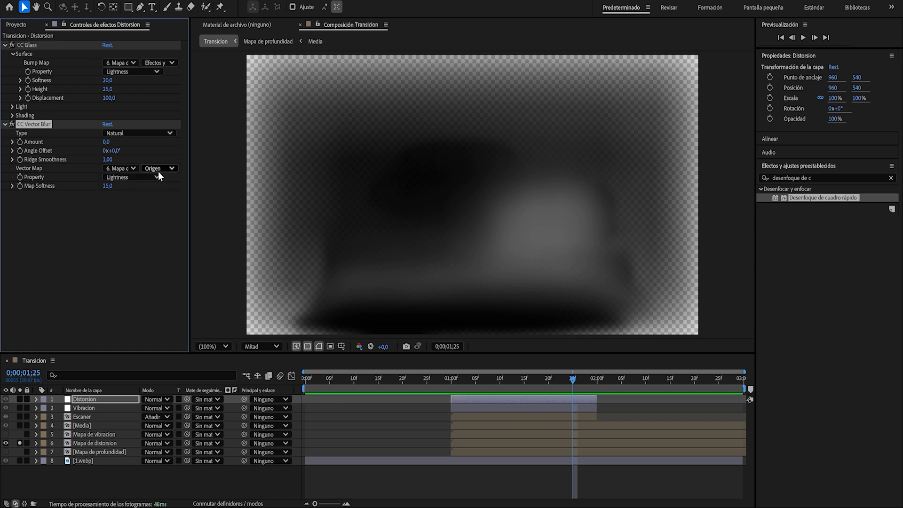
pyautogui.click(159, 170)
pyautogui.click(183, 202)
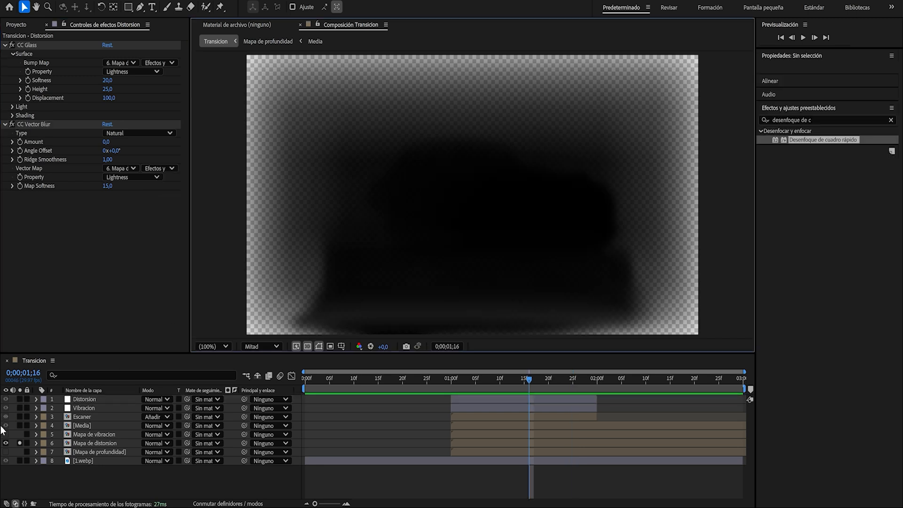
# Hide the Mapa de distorsion layer and set CC Glass Height to 100 and Displacement to 500 on Distorsion.
pyautogui.click(6, 443)
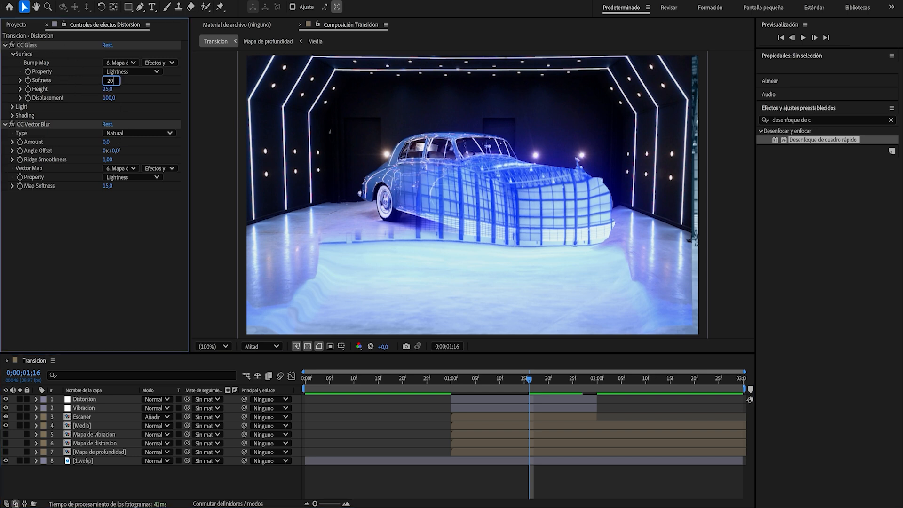
pyautogui.press('Tab')
pyautogui.click(107, 89)
pyautogui.write('100')
pyautogui.press('Tab')
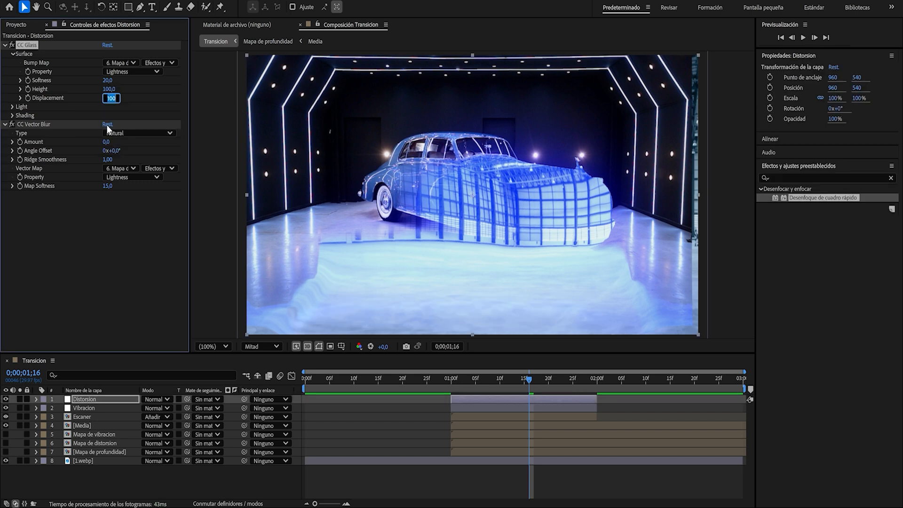
pyautogui.write('500')
# Set the CC Glass Shading values to Ambient 100, Diffuse 0 and Specular 0.
pyautogui.click(12, 115)
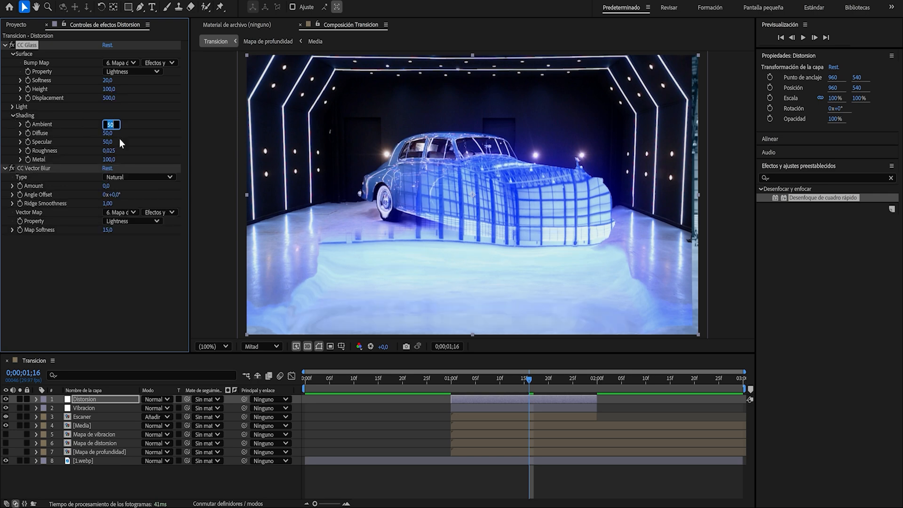
pyautogui.write('0')
pyautogui.press('Tab')
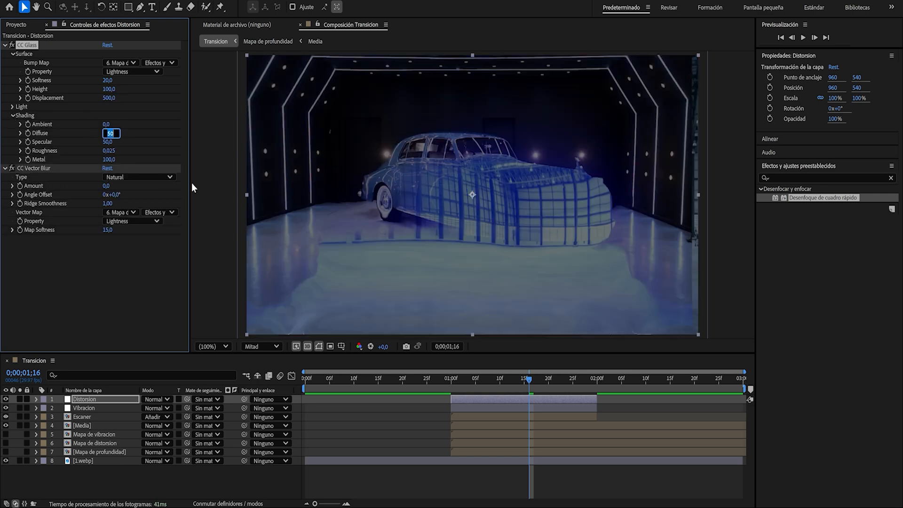
pyautogui.hotkey('shift', 'Tab')
pyautogui.write('100')
pyautogui.press('Tab')
pyautogui.write('0')
pyautogui.press('Tab')
pyautogui.write('0')
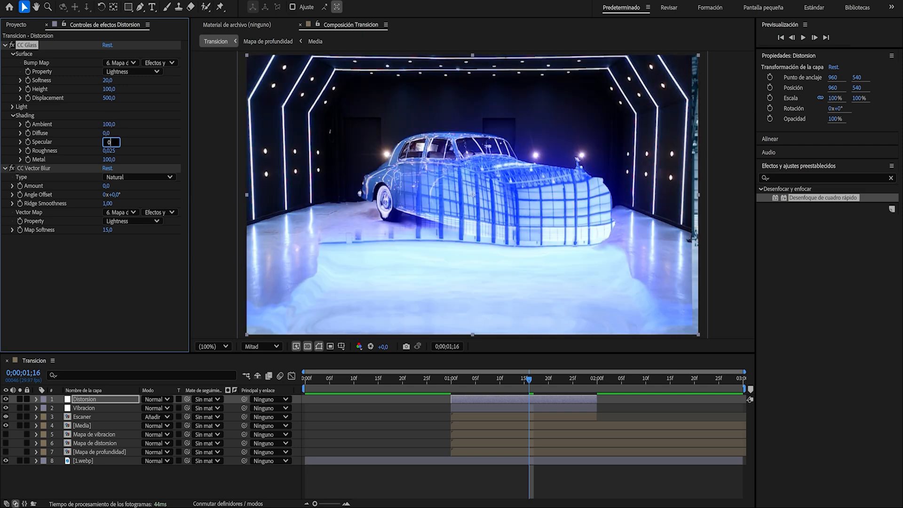
pyautogui.press('Tab')
# Create starting keyframes for CC Glass Softness and Height at 0;00;01;00, the start of the Distorsion layer.
pyautogui.moveTo(530, 383)
pyautogui.mouseDown()
pyautogui.moveTo(501, 384)
pyautogui.moveTo(581, 370)
pyautogui.moveTo(529, 379)
pyautogui.mouseUp()
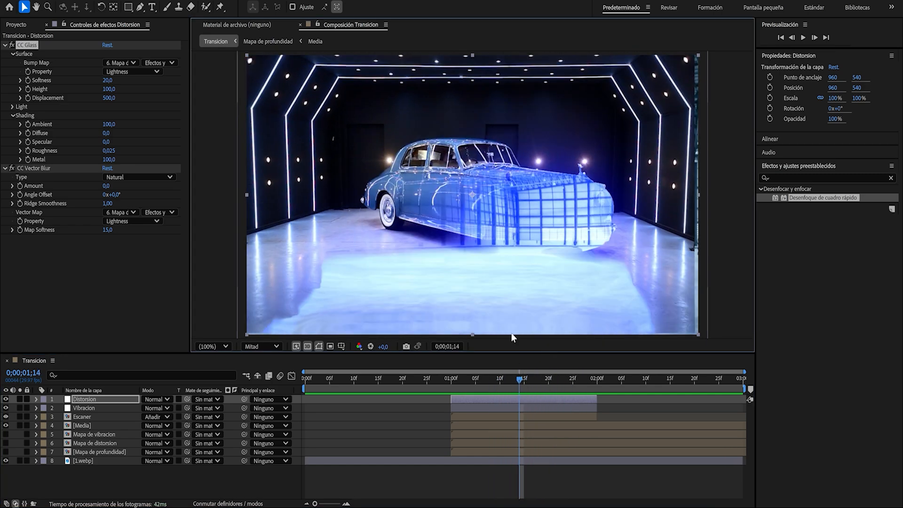
pyautogui.press('i')
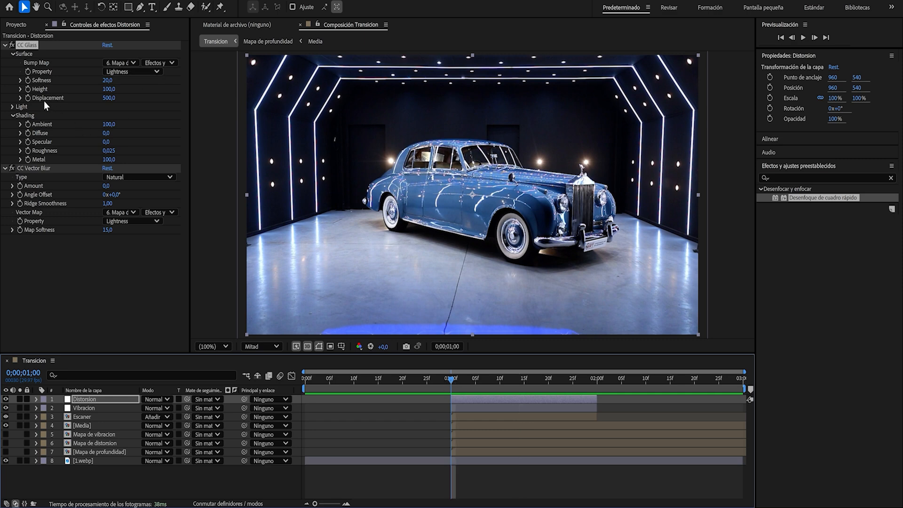
pyautogui.click(28, 80)
pyautogui.click(28, 89)
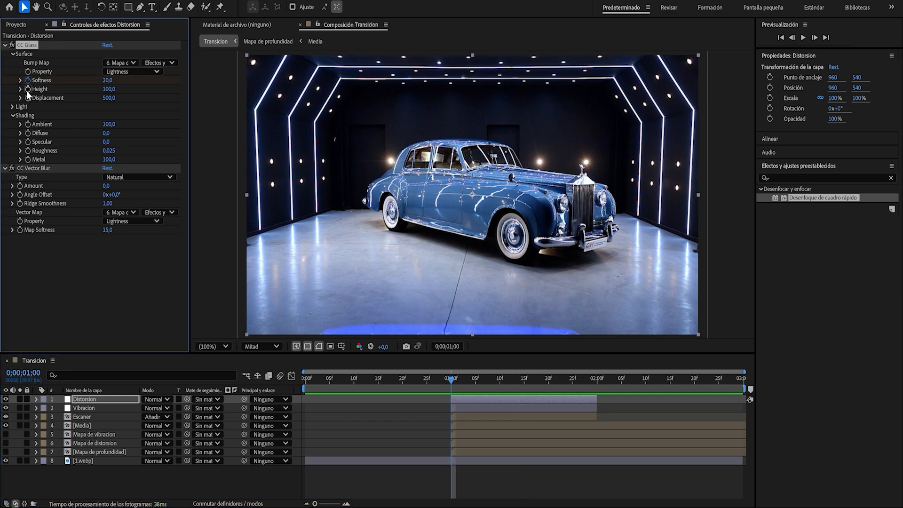
# Add ending CC Glass keyframes at 0;00;02;00 with Softness 10 and Height 50, and preview the animation.
pyautogui.moveTo(451, 379); pyautogui.dragTo(597, 379)
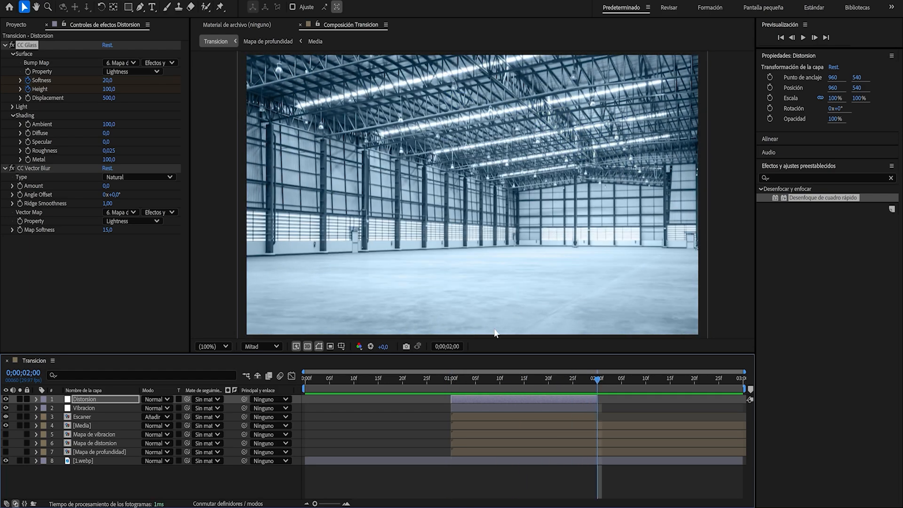
pyautogui.click(108, 80)
pyautogui.write('10')
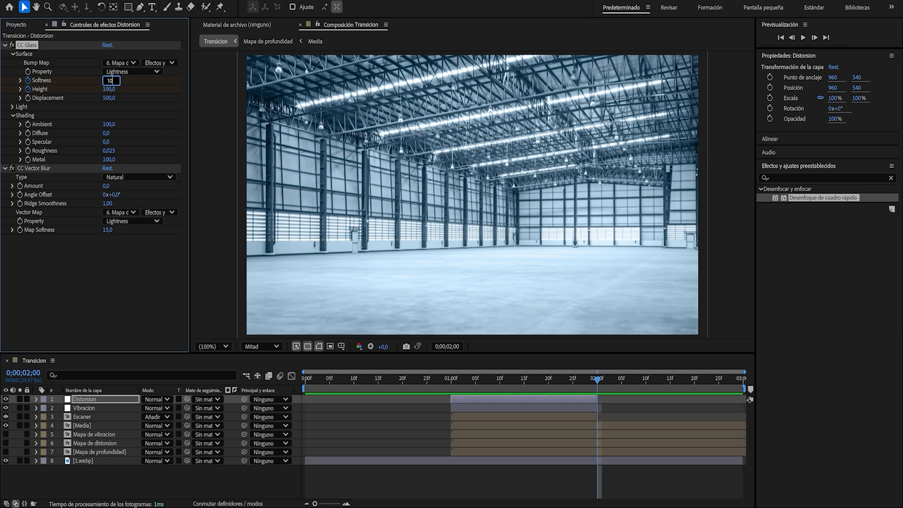
pyautogui.press('Tab')
pyautogui.write('50')
pyautogui.press('Return')
pyautogui.moveTo(592, 380); pyautogui.dragTo(451, 379)
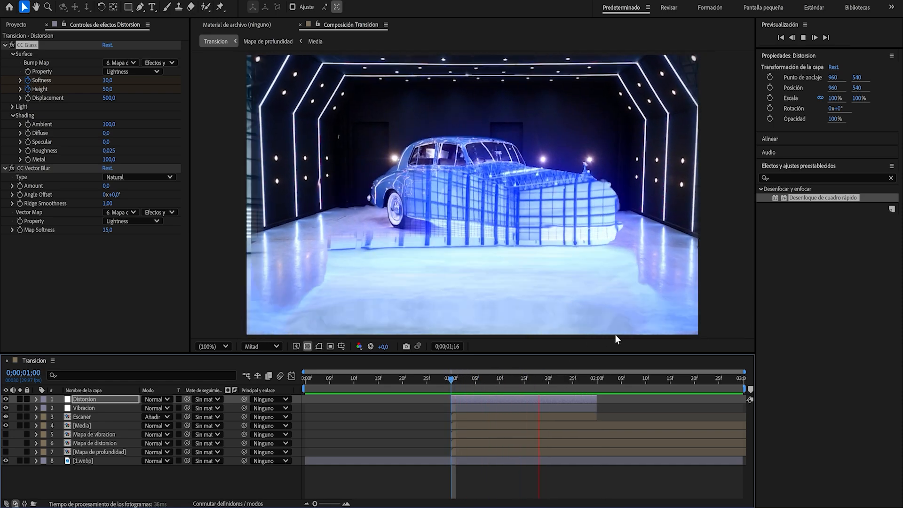
pyautogui.press('space')
# Set the CC Vector Blur Type on the Distorsion layer to Perpendicular and its Amount to 250.
pyautogui.moveTo(662, 379); pyautogui.dragTo(532, 379)
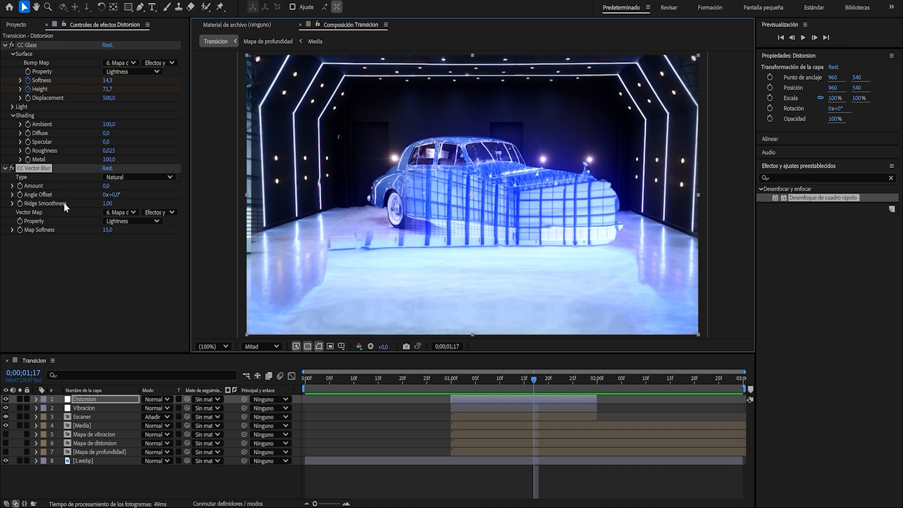
pyautogui.click(143, 178)
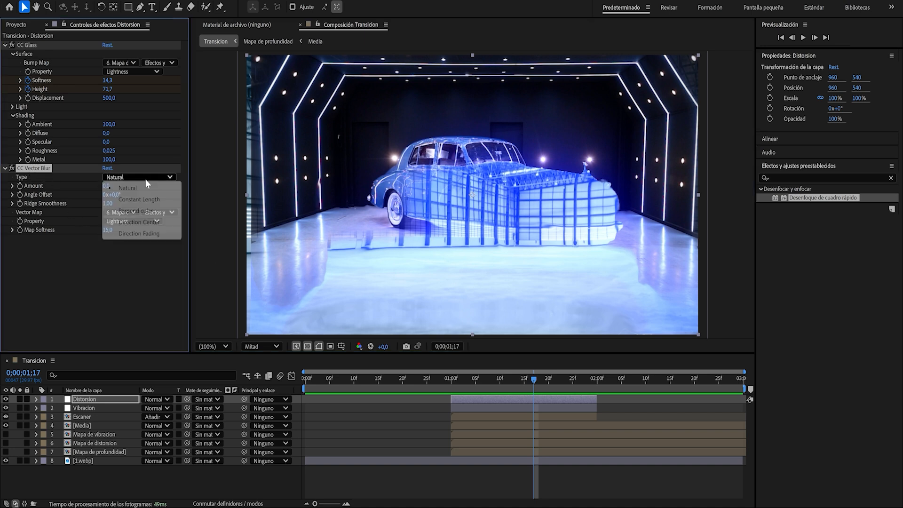
pyautogui.click(136, 210)
pyautogui.click(107, 186)
pyautogui.write('2')
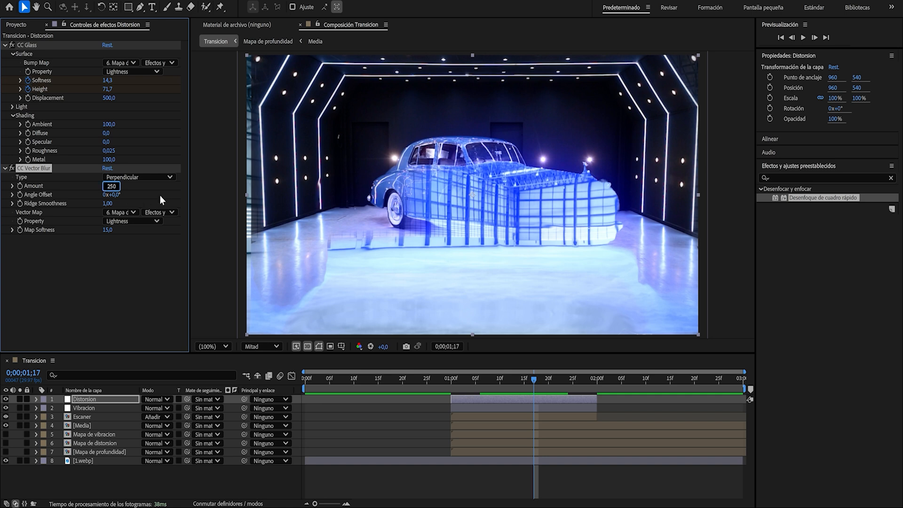
pyautogui.write('50')
# Set the CC Vector Blur Ridge Smoothness to 0,95 and Map Softness to 0.
pyautogui.click(107, 203)
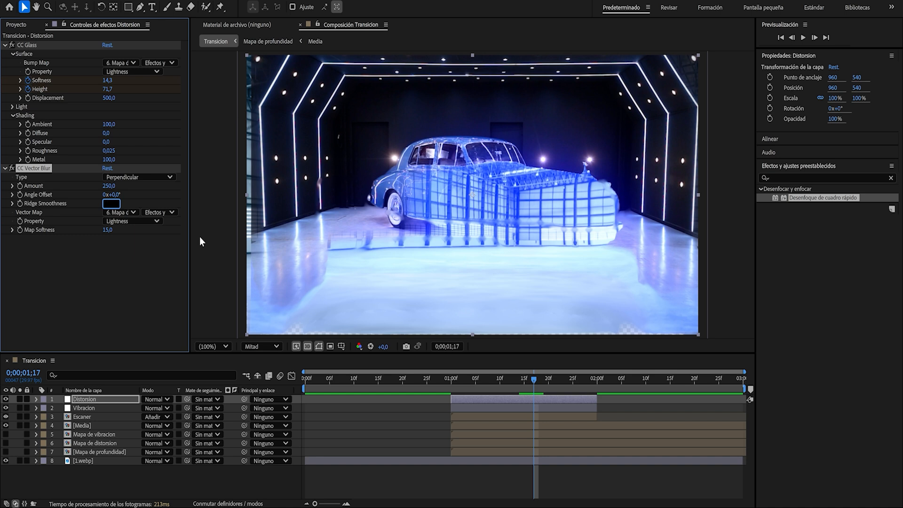
pyautogui.write('0,95')
pyautogui.click(102, 230)
pyautogui.write('0')
pyautogui.press('Return')
pyautogui.moveTo(531, 380)
pyautogui.mouseDown()
pyautogui.moveTo(576, 377)
pyautogui.moveTo(484, 382)
pyautogui.moveTo(557, 380)
pyautogui.moveTo(500, 369)
pyautogui.moveTo(534, 374)
pyautogui.mouseUp()
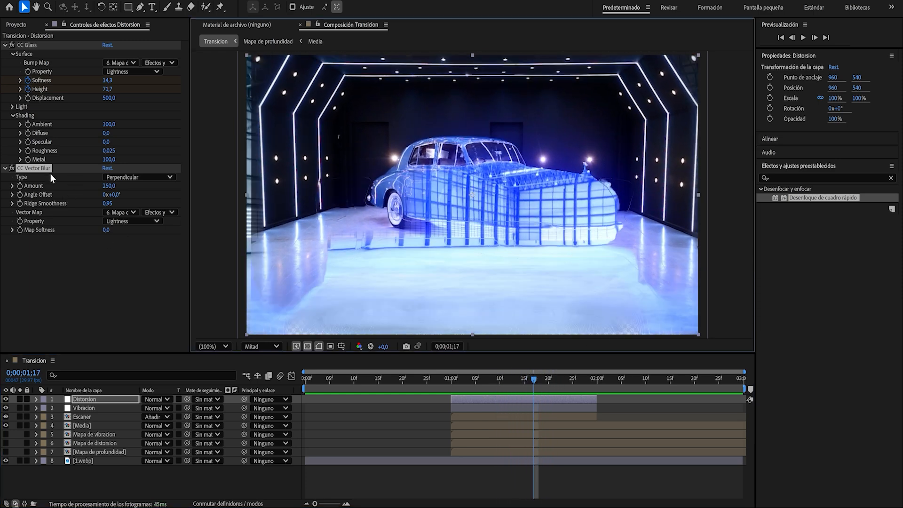
# Add the expression wiggle(16,360) to the CC Vector Blur Angle Offset.
pyautogui.keyDown('alt'); pyautogui.click(19, 194); pyautogui.keyUp('alt')
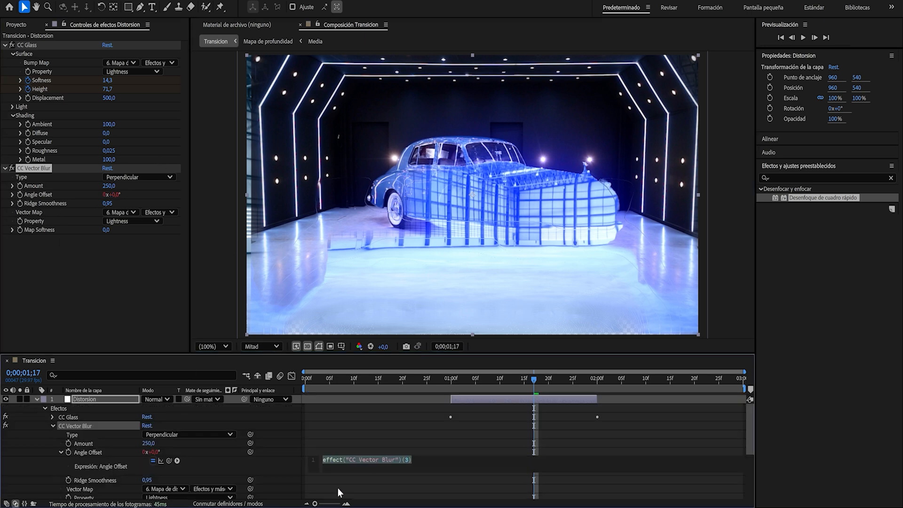
pyautogui.write('wigg')
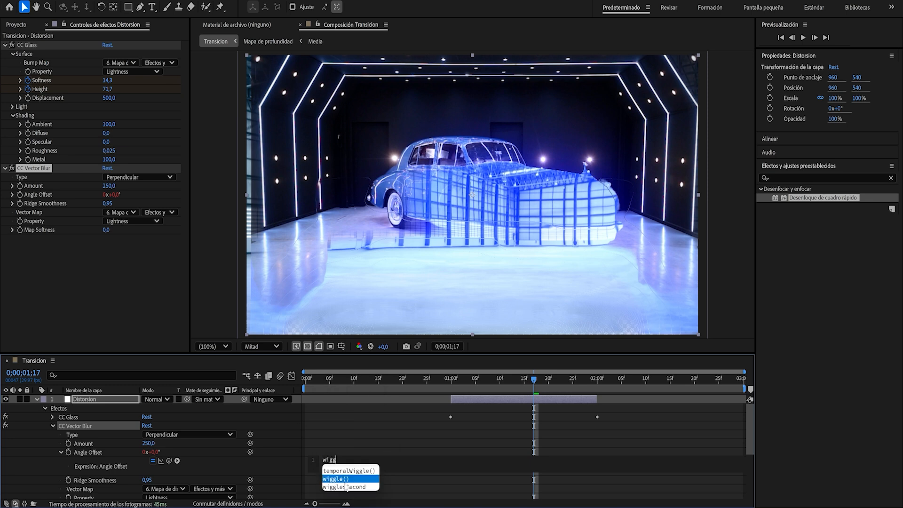
pyautogui.press('Return')
pyautogui.write('16')
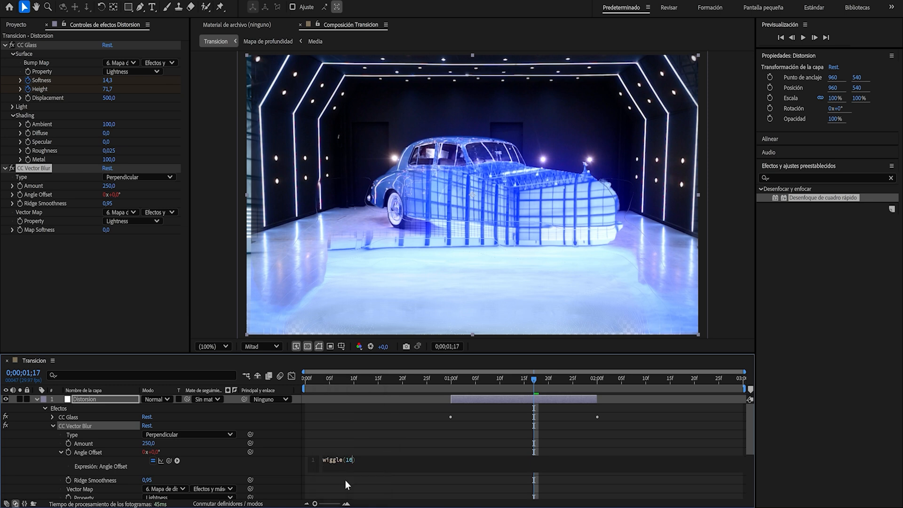
pyautogui.write(',360')
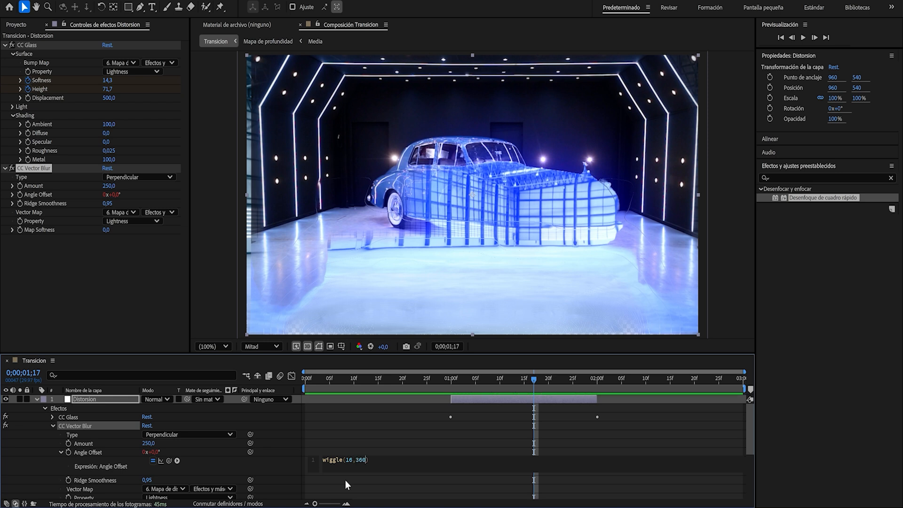
pyautogui.click(598, 244)
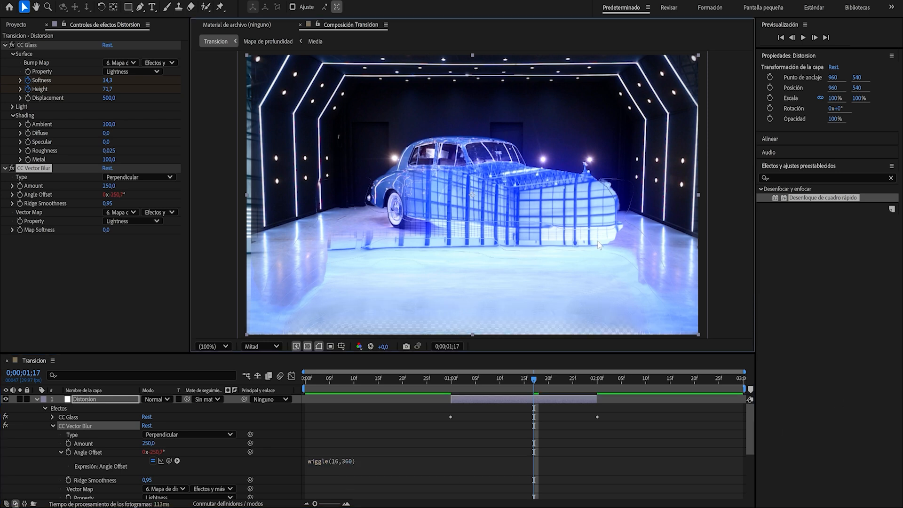
# Keyframe the CC Vector Blur Amount from 250 at 0;00;00;29 to 100 at 0;00;02;00 and preview it.
pyautogui.moveTo(543, 374); pyautogui.dragTo(447, 390)
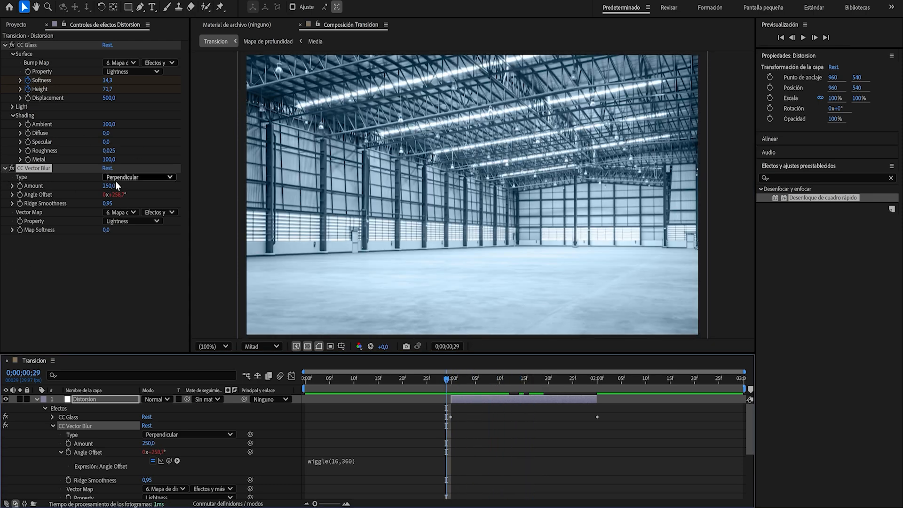
pyautogui.click(20, 185)
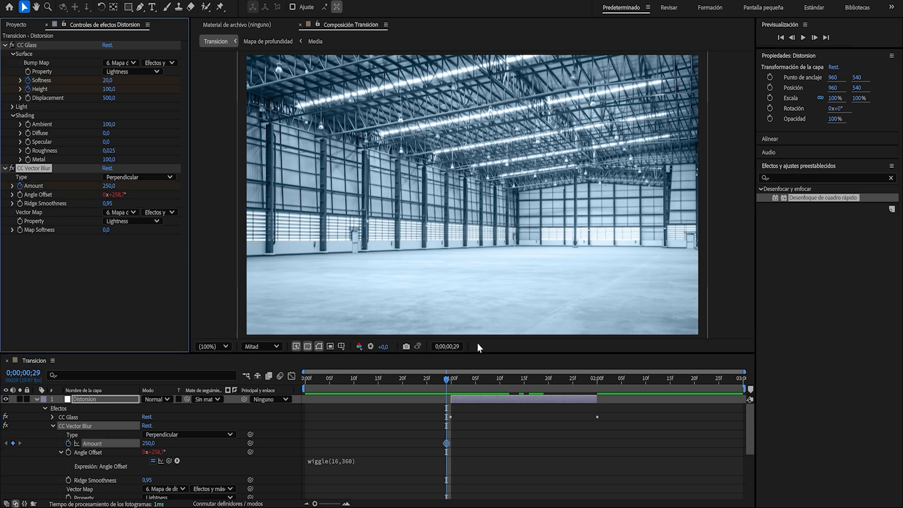
pyautogui.moveTo(446, 378); pyautogui.dragTo(597, 391)
pyautogui.click(109, 185)
pyautogui.write('100')
pyautogui.press('Return')
pyautogui.moveTo(599, 388); pyautogui.dragTo(436, 394)
pyautogui.press('space')
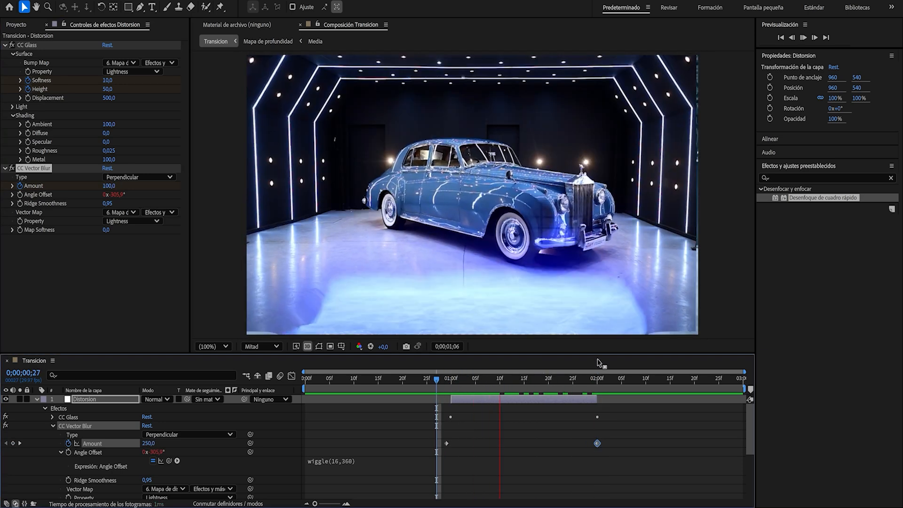
# Move the first CC Vector Blur Amount keyframe to 0;00;01;00, aligned with the layer start, and play back the transition.
pyautogui.moveTo(618, 384); pyautogui.dragTo(451, 389)
pyautogui.moveTo(447, 443); pyautogui.dragTo(451, 443)
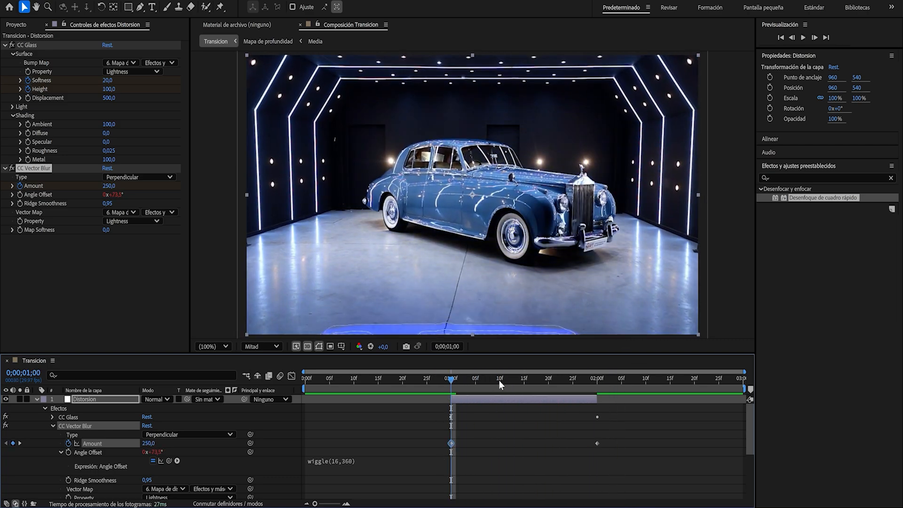
pyautogui.press('space')
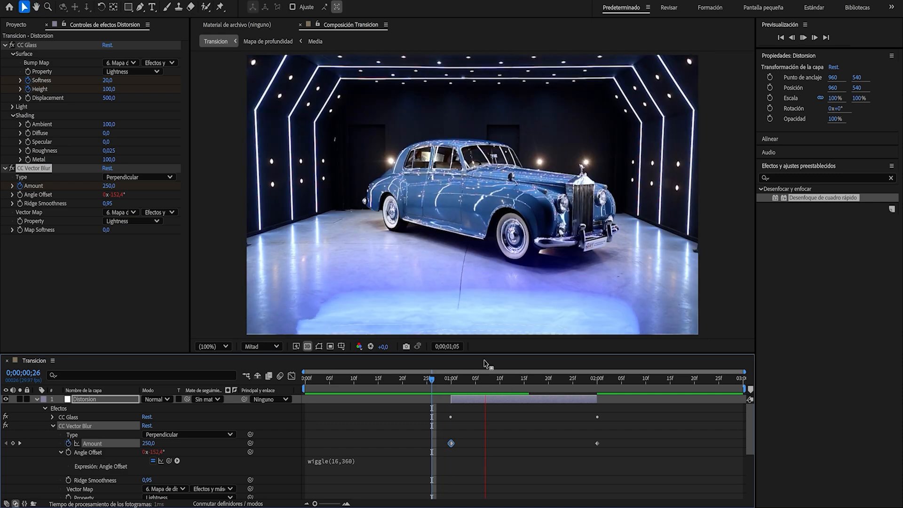
pyautogui.click(640, 382)
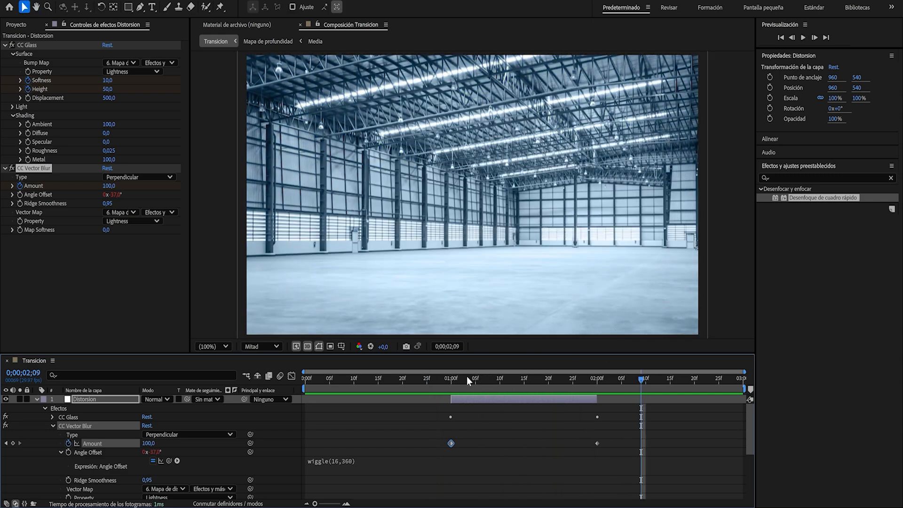
pyautogui.press('space')
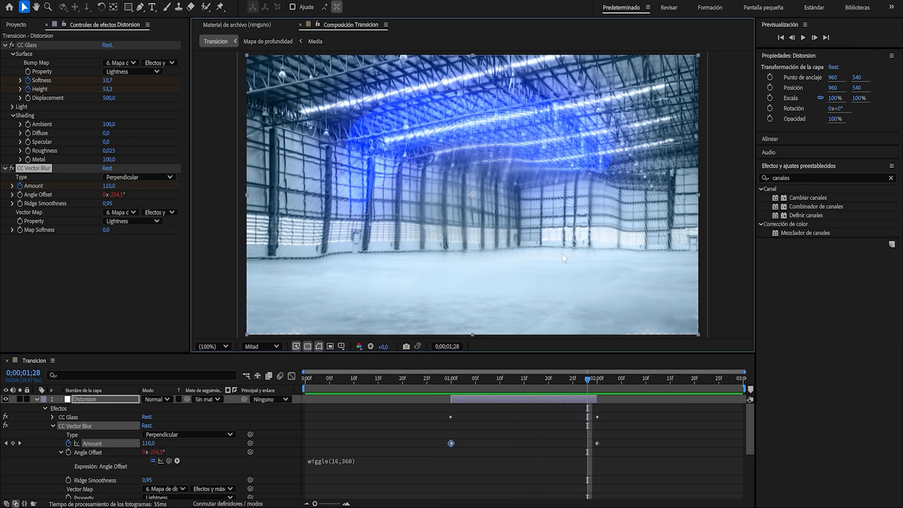
# Duplicate the Distorsion layer, rename the copy Aberraciones and delete its CC Vector Blur effect.
pyautogui.click(36, 398)
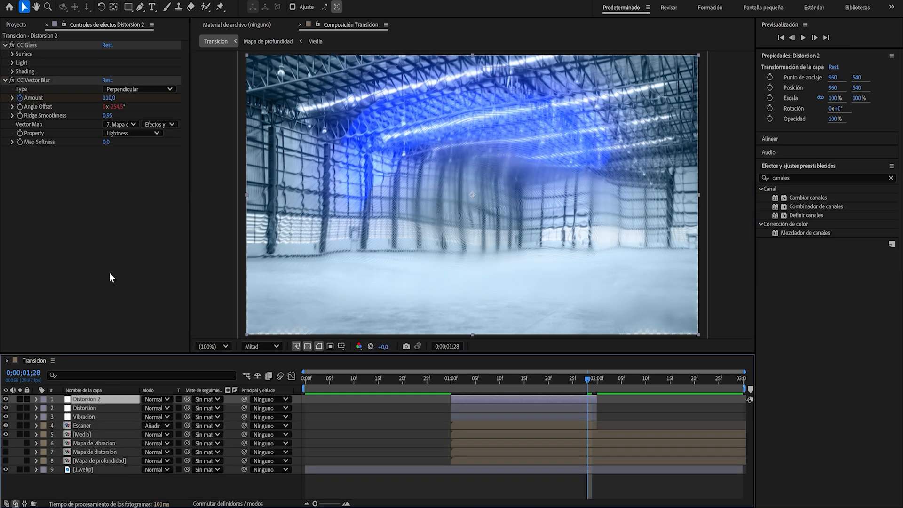
pyautogui.press('Return')
pyautogui.write('Aberraciones')
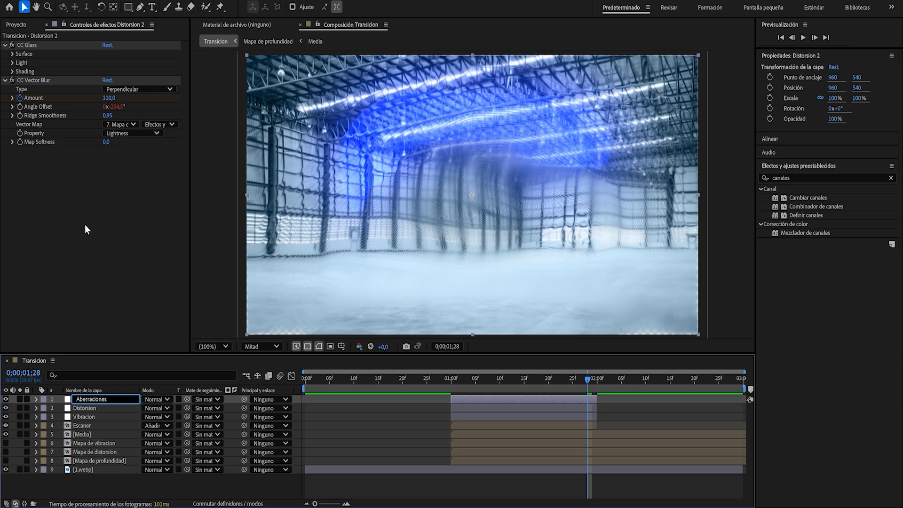
pyautogui.press('Return')
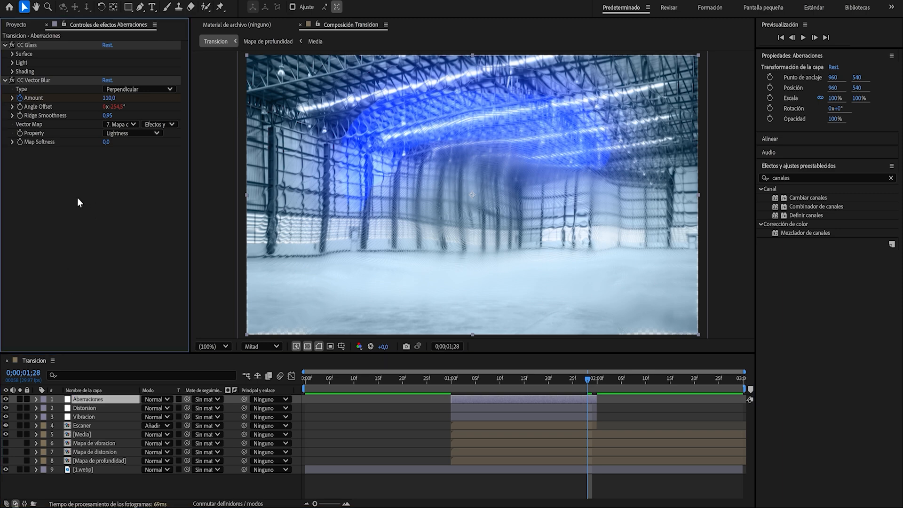
pyautogui.click(37, 80)
pyautogui.press('Delete')
# Find the Definir canales effect and apply it twice to the Aberraciones layer.
pyautogui.click(890, 177)
pyautogui.click(792, 178)
pyautogui.write('defini')
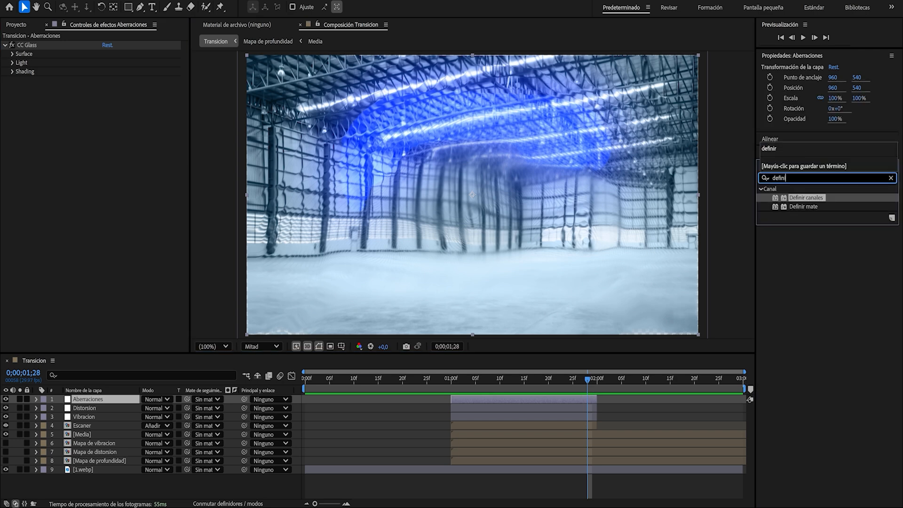
pyautogui.moveTo(806, 198); pyautogui.dragTo(118, 197)
pyautogui.moveTo(805, 202); pyautogui.dragTo(85, 199)
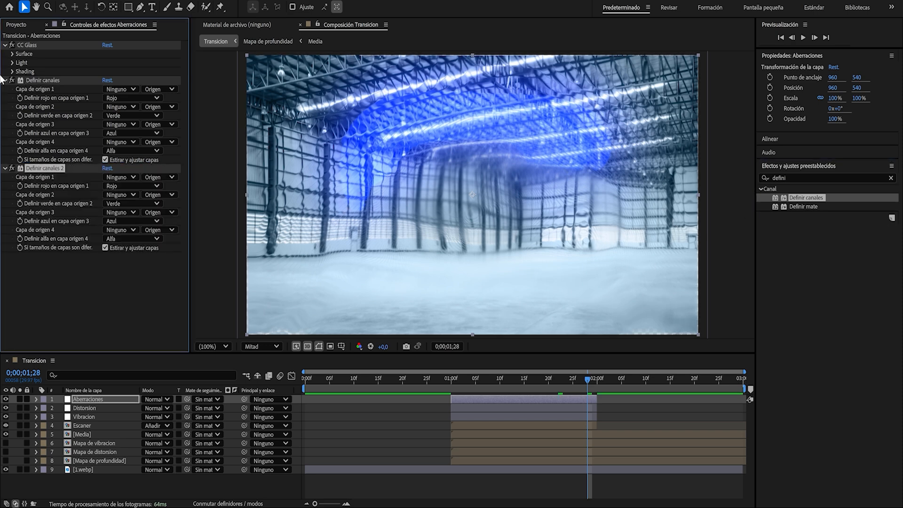
# Duplicate CC Glass on Aberraciones and place the copy between the two Definir canales effects.
pyautogui.click(37, 47)
pyautogui.hotkey('ctrl', 'd')
pyautogui.moveTo(36, 81); pyautogui.dragTo(42, 171)
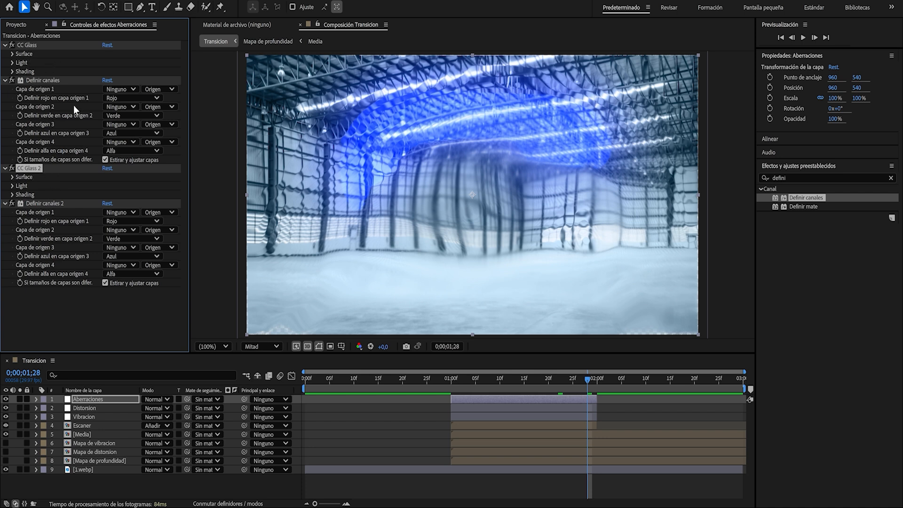
# Choose Aberraciones as Capa de origen 2 in the first Definir canales and as Capa de origen 1 in Definir canales 2.
pyautogui.click(55, 79)
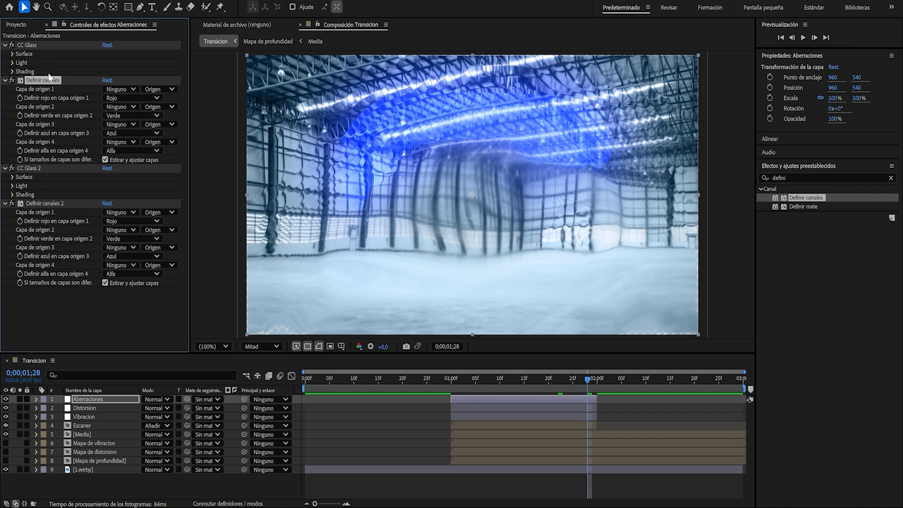
pyautogui.click(123, 107)
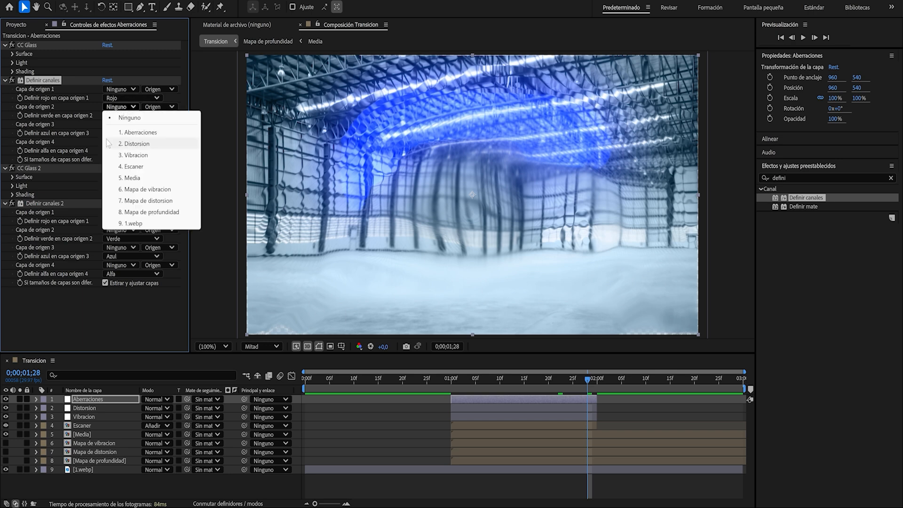
pyautogui.click(139, 133)
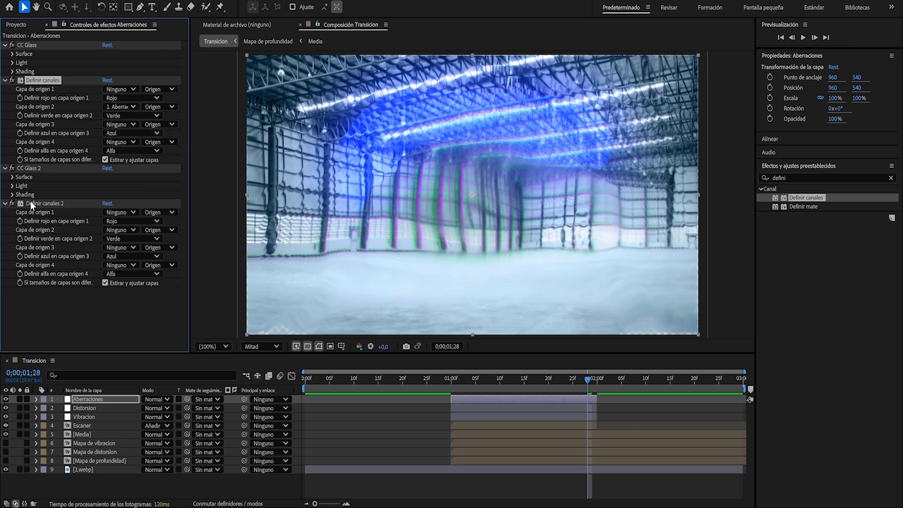
pyautogui.click(110, 212)
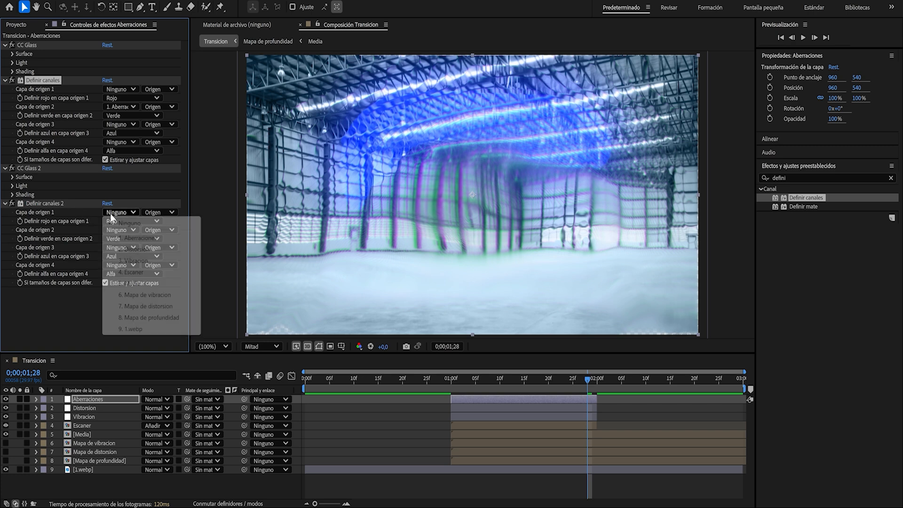
pyautogui.click(133, 238)
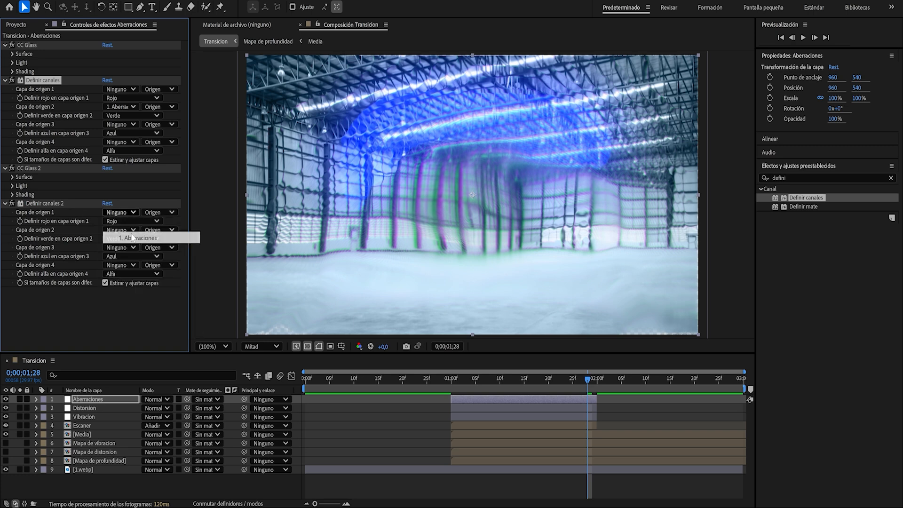
# Set the CC Glass 2 Displacement to -500 and compare the frame at 0;00;01;19 with the Aberraciones layer hidden and shown.
pyautogui.click(31, 169)
pyautogui.click(12, 177)
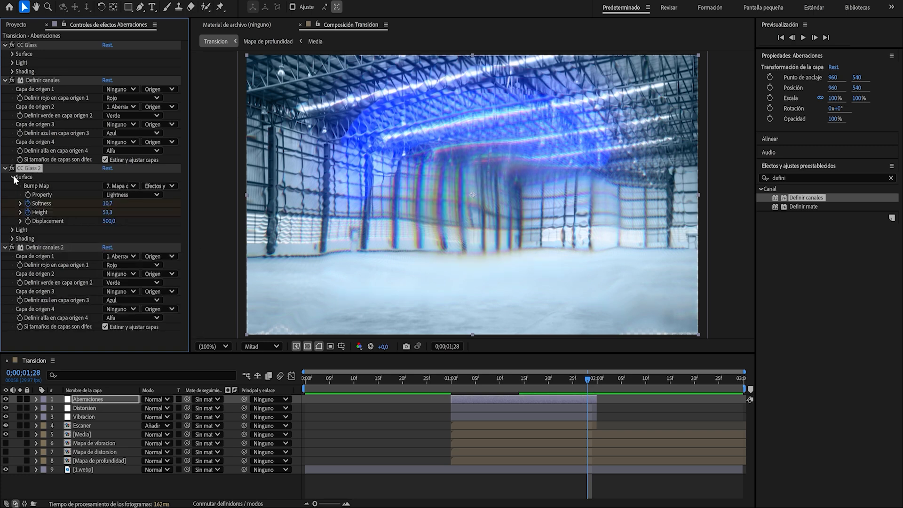
pyautogui.click(109, 221)
pyautogui.write('-500')
pyautogui.press('Return')
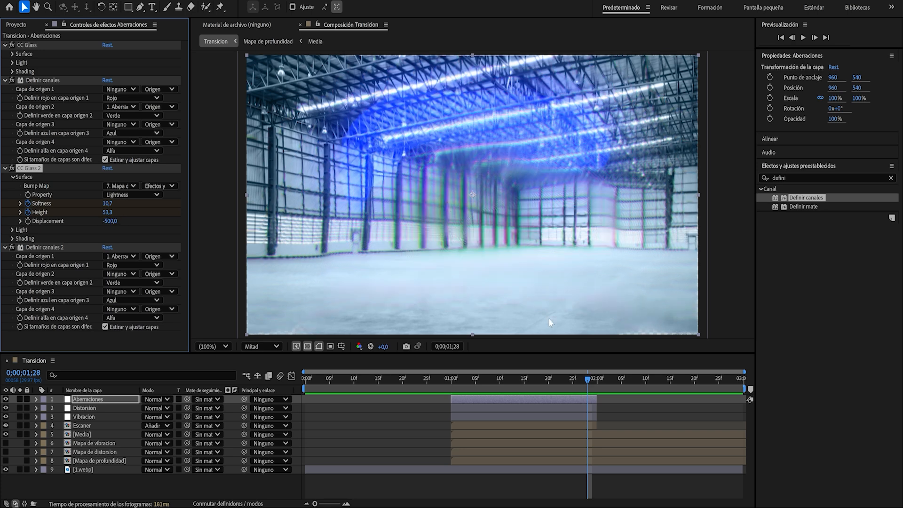
pyautogui.moveTo(580, 376); pyautogui.dragTo(543, 389)
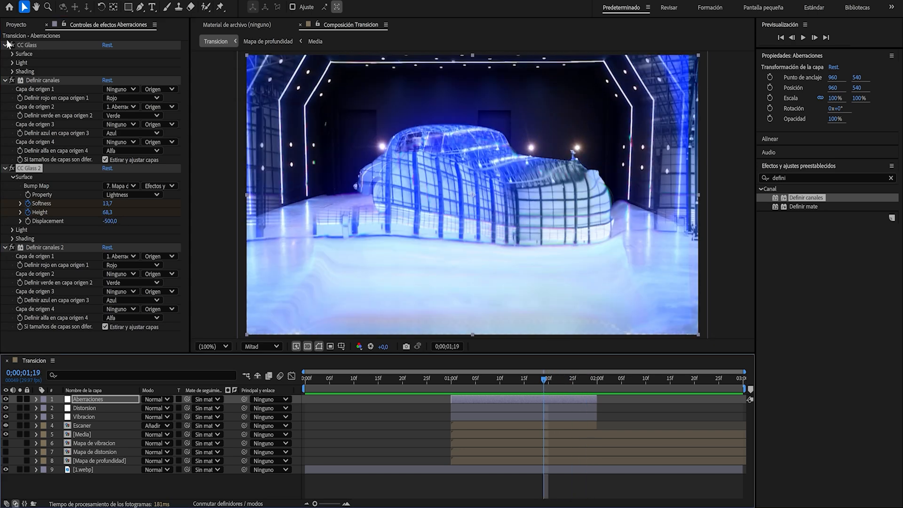
pyautogui.click(5, 398)
pyautogui.click(5, 398)
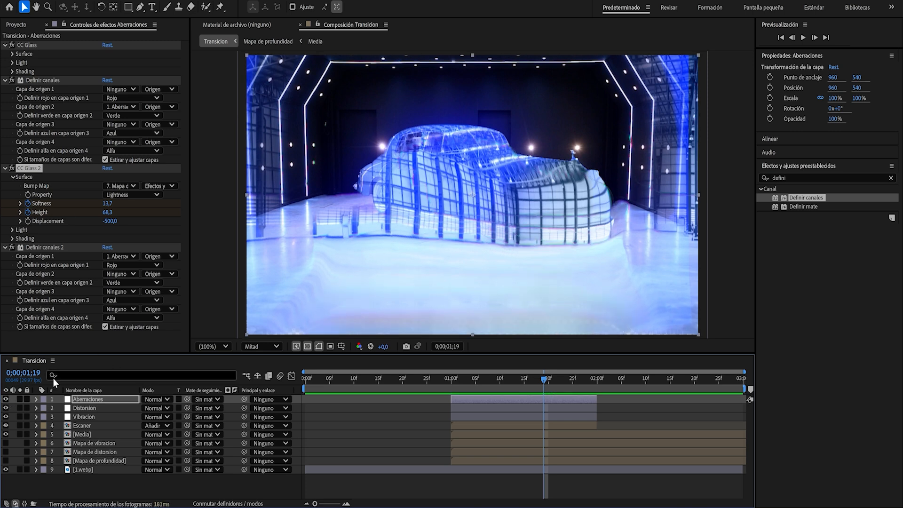
# Compare the frame with the Aberraciones layer hidden and shown, and preview the transition from 0;00;01;04.
pyautogui.click(5, 398)
pyautogui.click(6, 399)
pyautogui.moveTo(543, 379); pyautogui.dragTo(471, 381)
pyautogui.press('space')
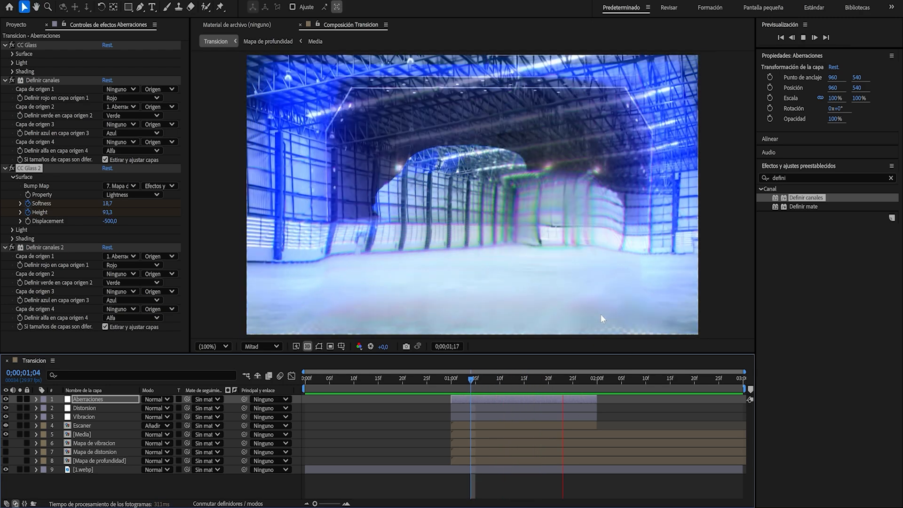
pyautogui.press('space')
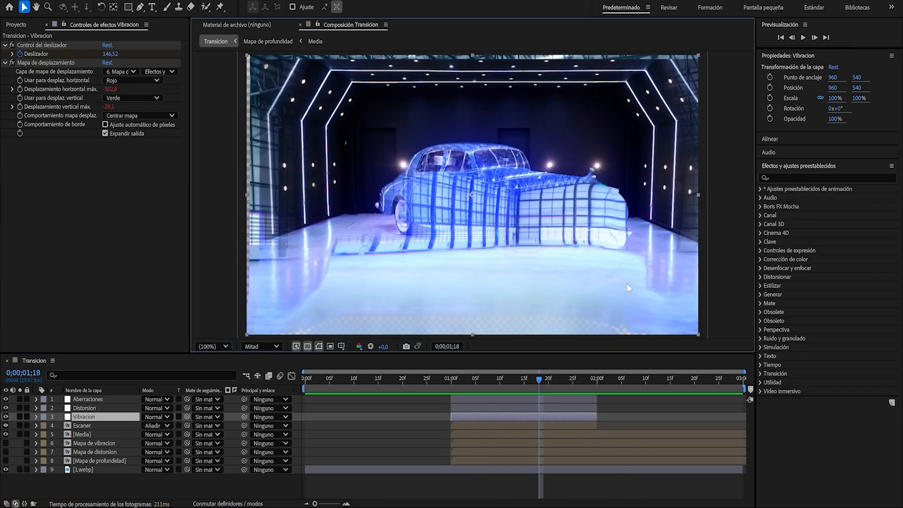
# Move the Vibracion layer to the top of the layer stack and scrub back to 0;00;01;07 to check the frame edges.
pyautogui.moveTo(86, 420); pyautogui.dragTo(98, 398)
pyautogui.moveTo(539, 376); pyautogui.dragTo(525, 382)
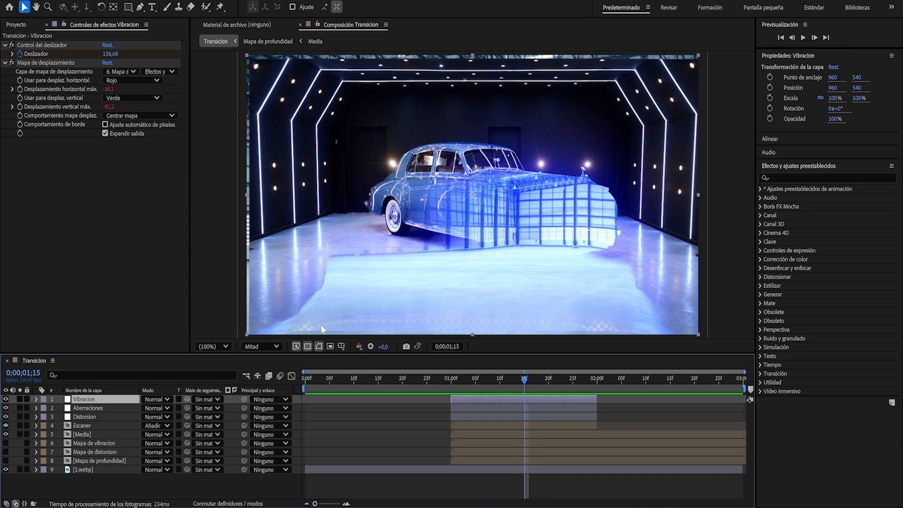
pyautogui.moveTo(515, 376); pyautogui.dragTo(484, 380)
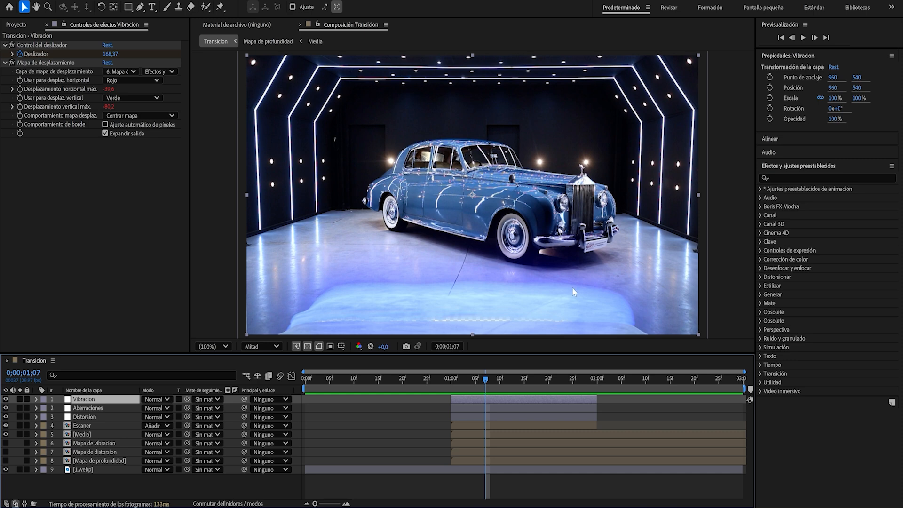
# Find the Cambiar canales effect and apply it to the Vibracion layer.
pyautogui.click(781, 178)
pyautogui.write('cambi')
pyautogui.moveTo(807, 250); pyautogui.dragTo(86, 400)
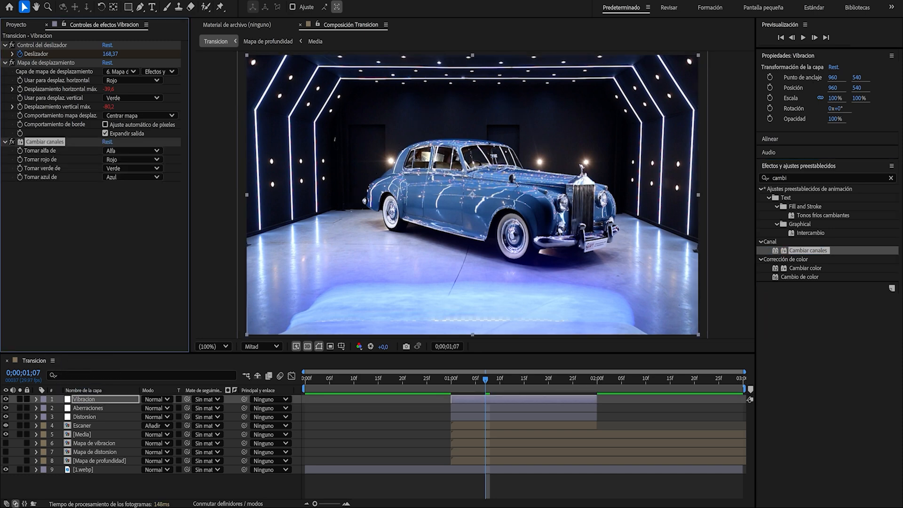
# Add Mosaico en movimiento to the Vibracion layer and place it first in the effect order.
pyautogui.click(807, 178)
pyautogui.write('mosaico')
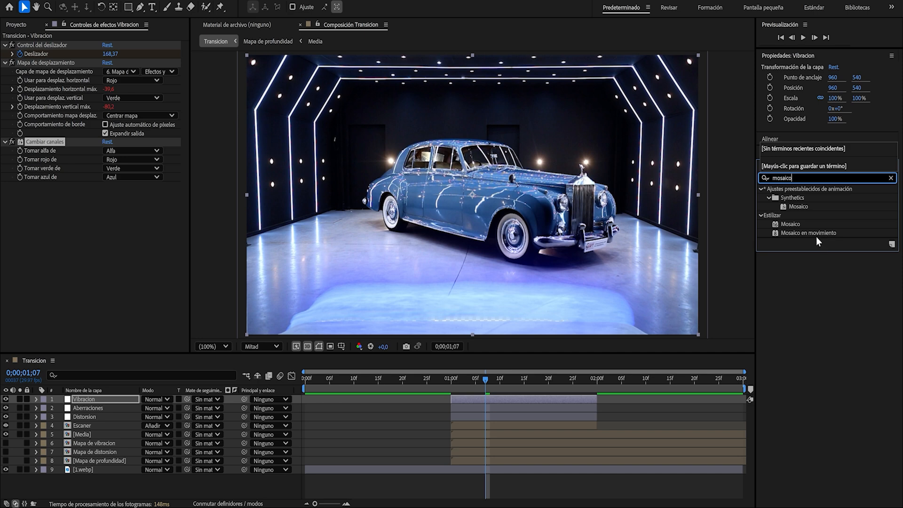
pyautogui.moveTo(818, 234); pyautogui.dragTo(169, 202)
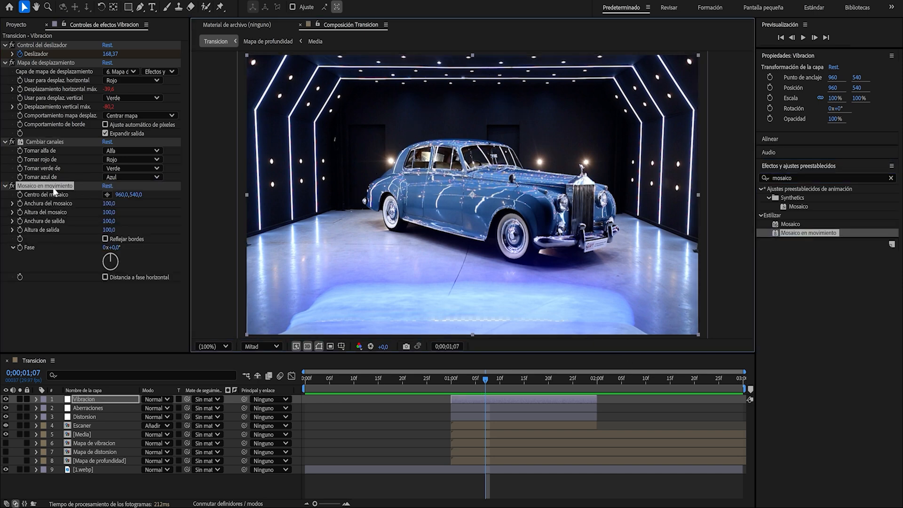
pyautogui.moveTo(53, 189); pyautogui.dragTo(49, 46)
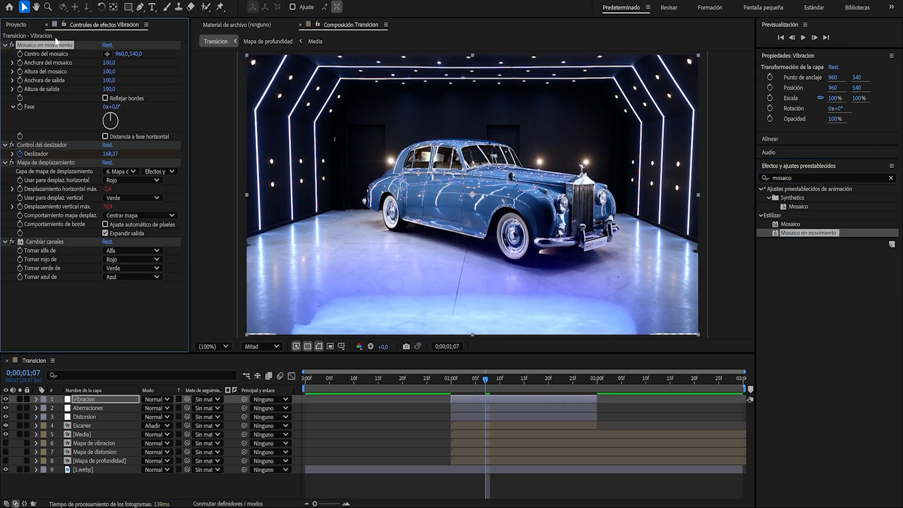
# Set Anchura de salida and Altura de salida of Mosaico en movimiento to 110, enable Reflejar bordes and check the frame at 0;00;01;10.
pyautogui.click(108, 89)
pyautogui.hotkey('shift', 'Tab')
pyautogui.write('100')
pyautogui.write('0')
pyautogui.press('Tab')
pyautogui.write('1')
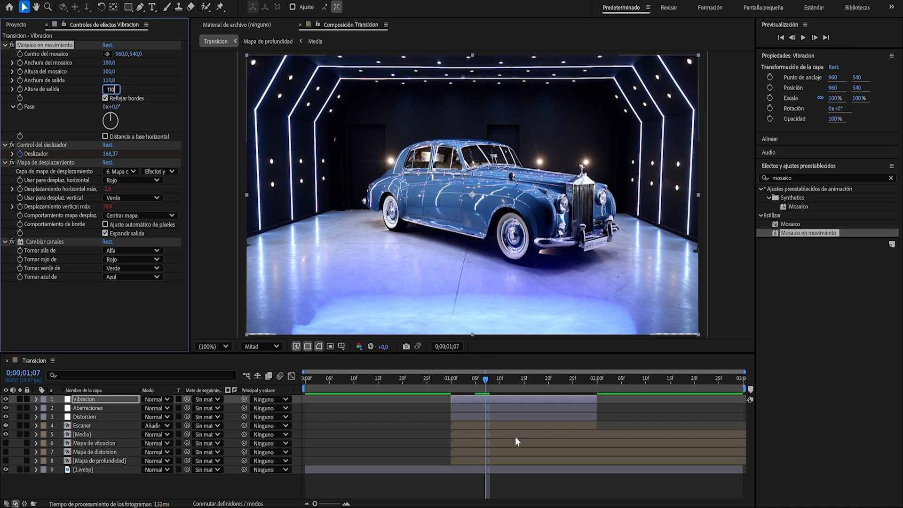
pyautogui.click(514, 436)
pyautogui.moveTo(485, 378); pyautogui.dragTo(501, 386)
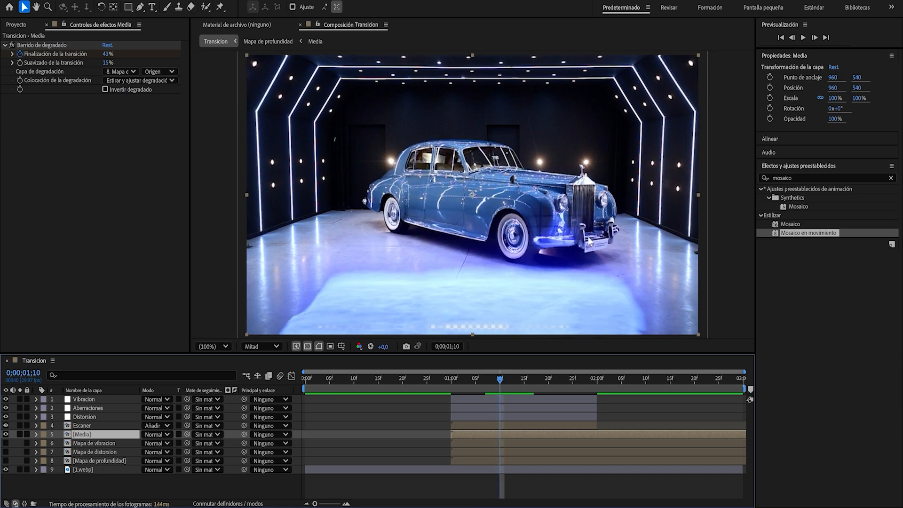
# Set Tomar alfa de to Activado in Vibracion's Cambiar canales effect and scrub through the transition to check the edges.
pyautogui.click(602, 289)
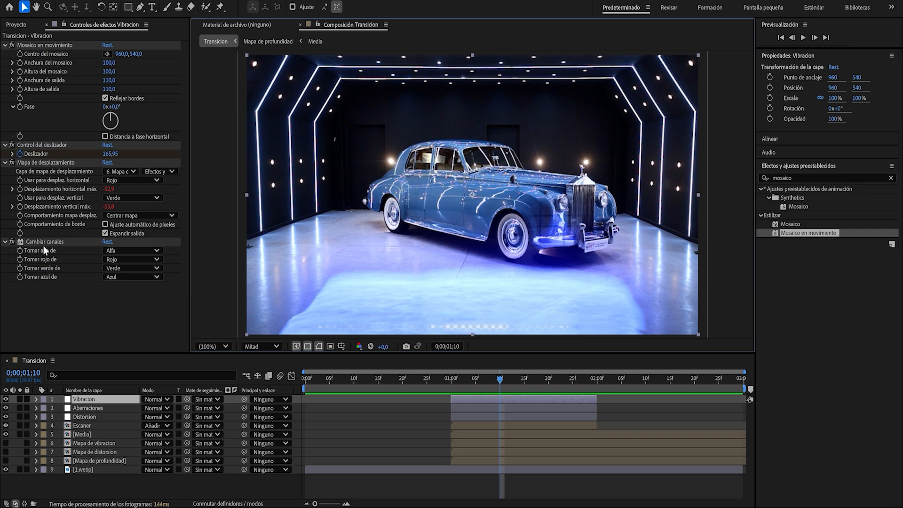
pyautogui.click(123, 250)
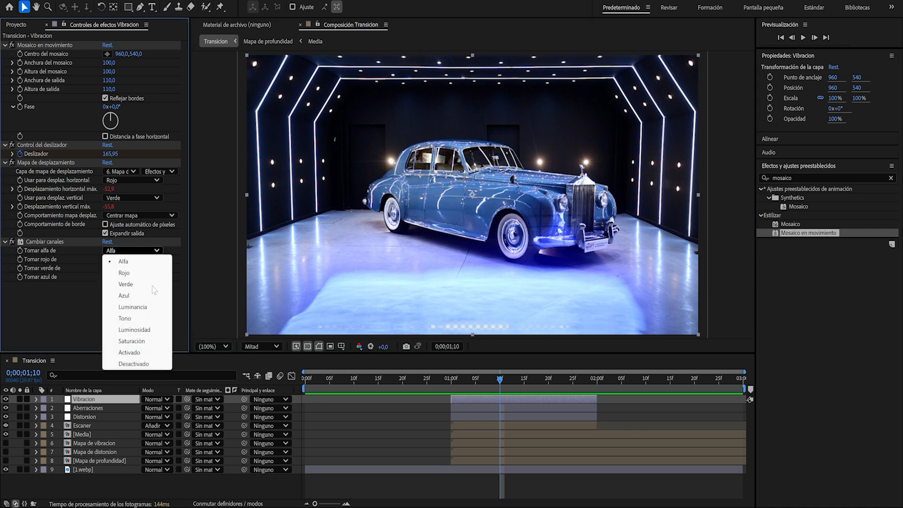
pyautogui.click(135, 352)
pyautogui.moveTo(497, 378); pyautogui.dragTo(588, 380)
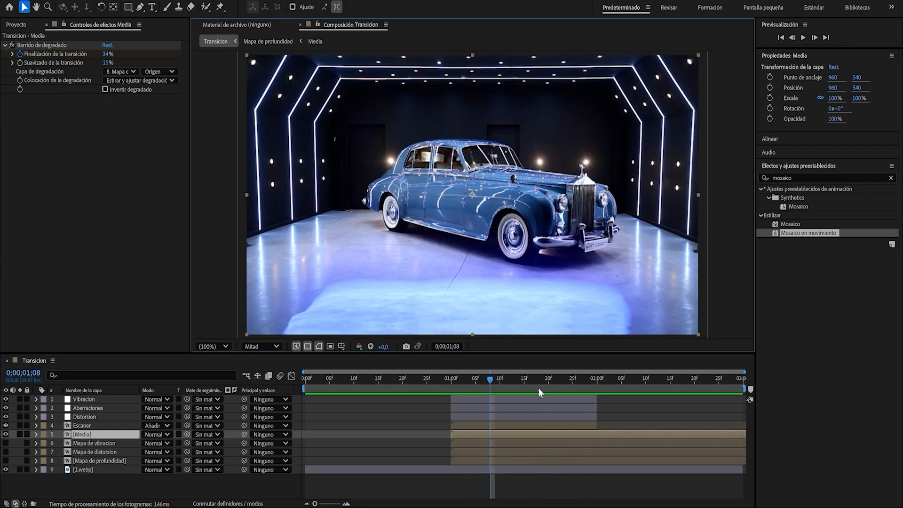
pyautogui.moveTo(498, 377); pyautogui.dragTo(520, 380)
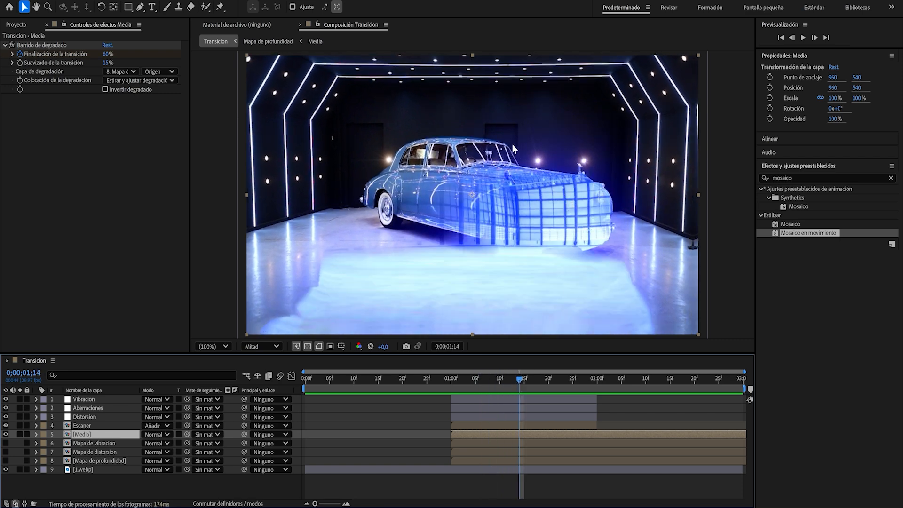
pyautogui.moveTo(522, 378); pyautogui.dragTo(520, 380)
# Duplicate the Media layer and place the copy between Vibracion and Aberraciones.
pyautogui.click(83, 425)
pyautogui.click(86, 434)
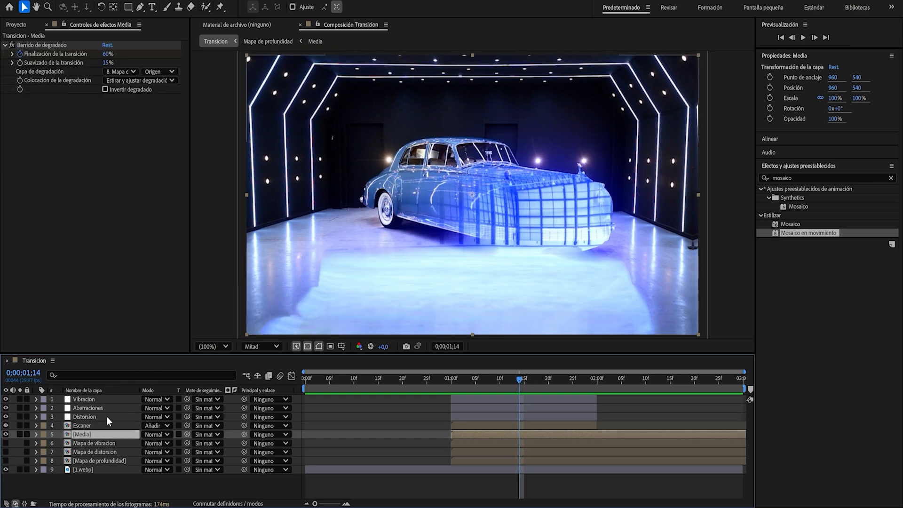
pyautogui.hotkey('ctrl', 'd')
pyautogui.moveTo(90, 434); pyautogui.dragTo(100, 409)
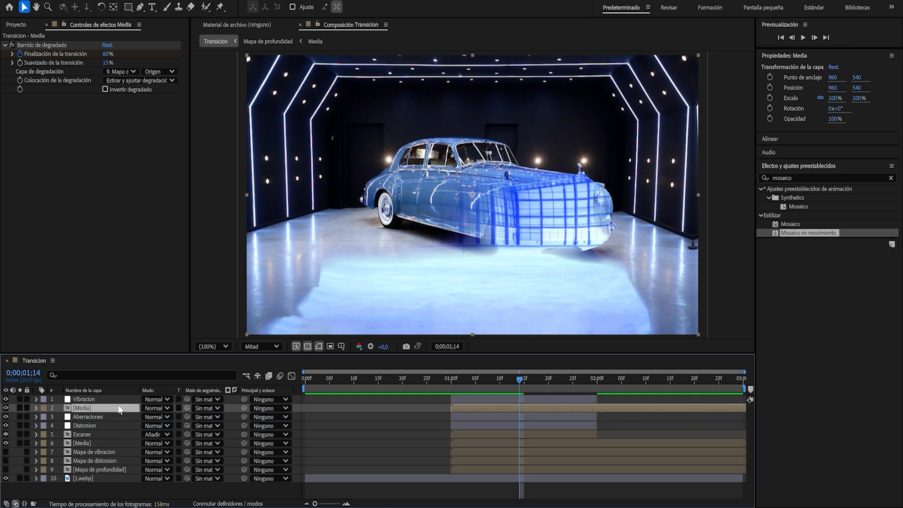
# Shift the upper Media layer's Finalización de la transición keyframes to about 0;00;01;05 and 0;00;02;05, and check the frame at 0;00;01;29.
pyautogui.press('u')
pyautogui.moveTo(520, 380)
pyautogui.mouseDown()
pyautogui.moveTo(397, 389)
pyautogui.moveTo(568, 408)
pyautogui.mouseUp()
pyautogui.moveTo(429, 412)
pyautogui.mouseDown()
pyautogui.moveTo(521, 426)
pyautogui.moveTo(618, 423)
pyautogui.mouseUp()
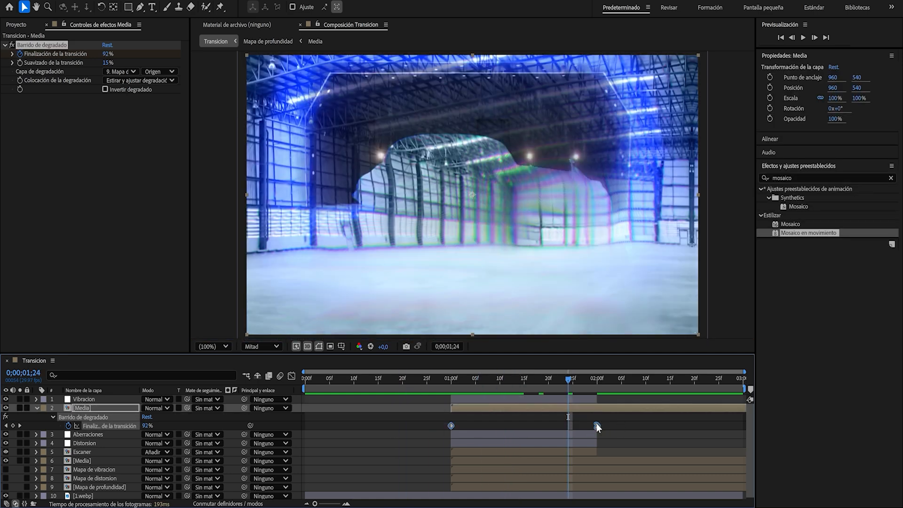
pyautogui.moveTo(451, 426); pyautogui.dragTo(478, 427)
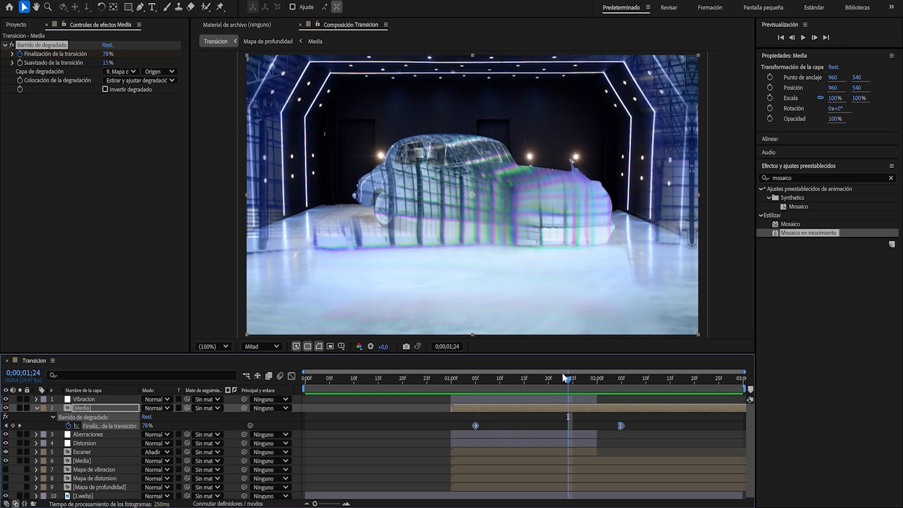
pyautogui.moveTo(578, 380)
pyautogui.mouseDown()
pyautogui.moveTo(426, 381)
pyautogui.moveTo(501, 371)
pyautogui.moveTo(517, 351)
pyautogui.moveTo(583, 382)
pyautogui.moveTo(616, 379)
pyautogui.moveTo(473, 385)
pyautogui.moveTo(594, 379)
pyautogui.mouseUp()
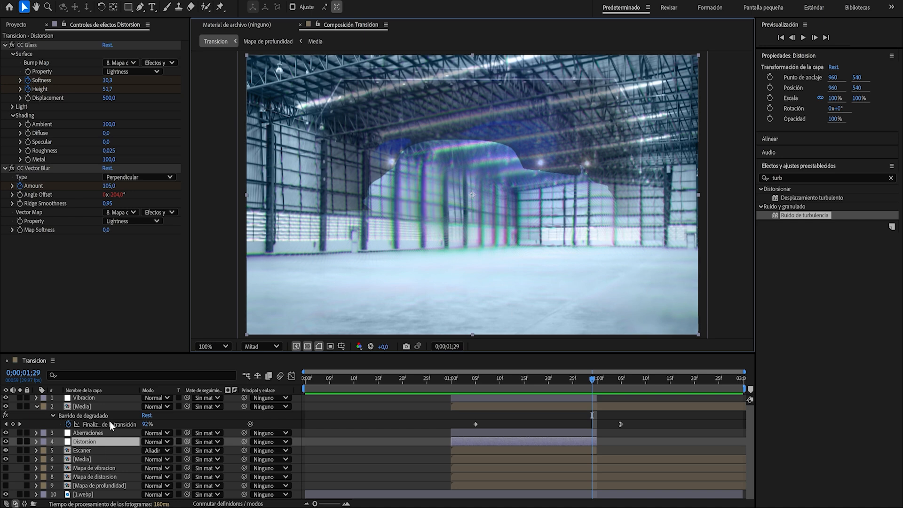
# Duplicate the Distorsion layer and rename the copy Turbulencias.
pyautogui.click(89, 459)
pyautogui.click(86, 442)
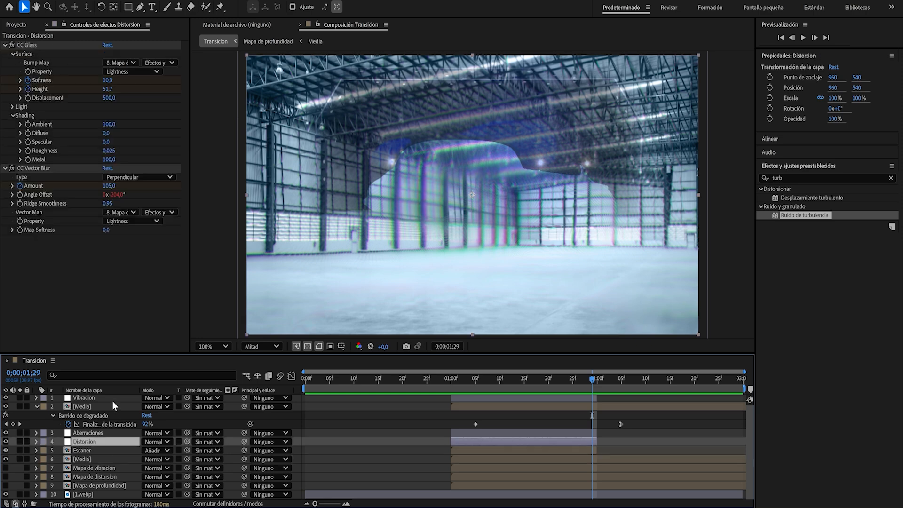
pyautogui.hotkey('ctrl', 'd')
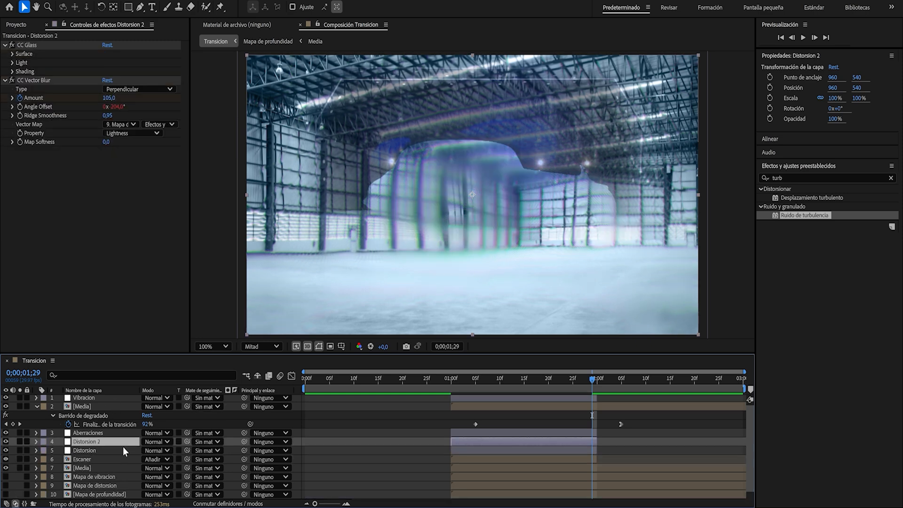
pyautogui.press('Return')
pyautogui.write('T')
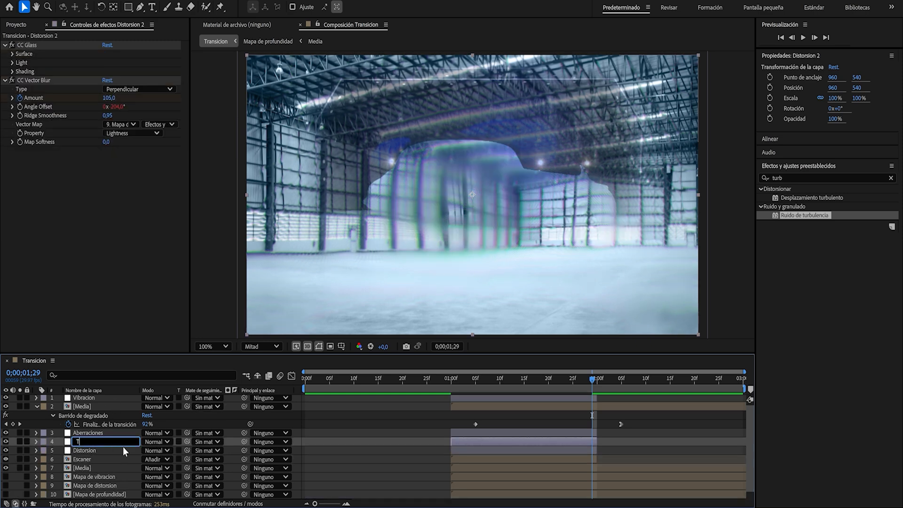
pyautogui.write('urbulencias')
pyautogui.press('Return')
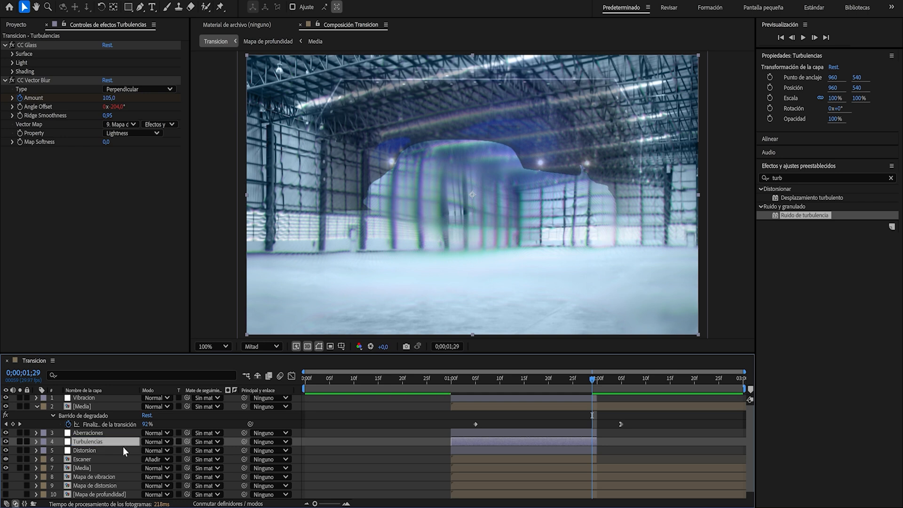
# Delete CC Vector Blur from the Turbulencias layer and move the layer to the top of the stack.
pyautogui.click(37, 81)
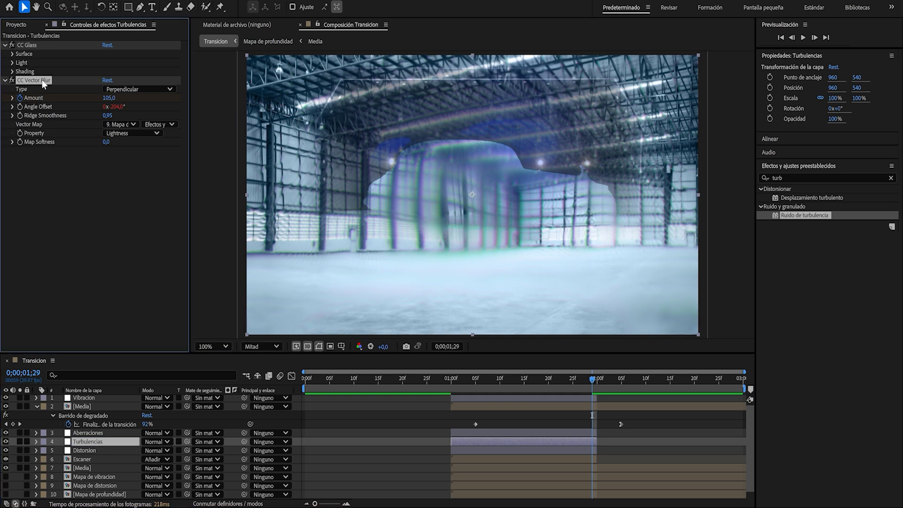
pyautogui.press('Delete')
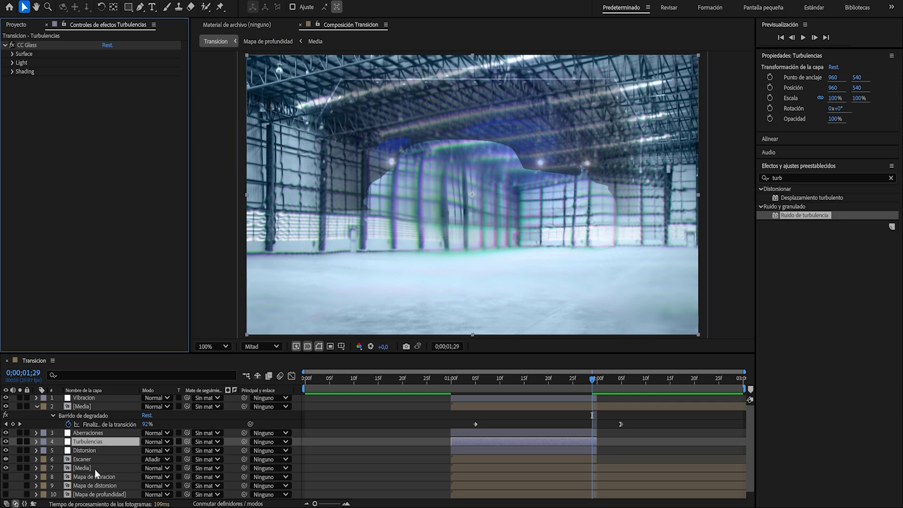
pyautogui.moveTo(95, 408); pyautogui.dragTo(92, 396)
# Duplicate the Mapa de distorsion layer and rename the copy Mapa de turbulencias.
pyautogui.click(102, 486)
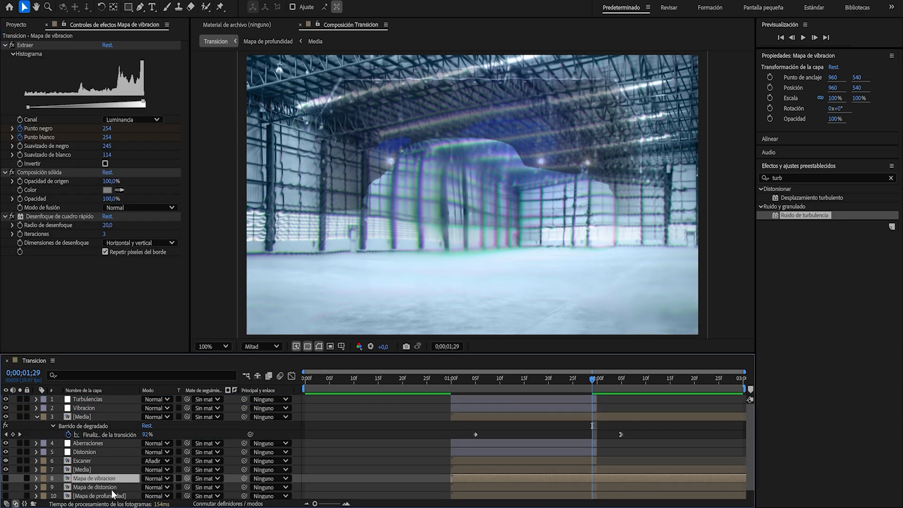
pyautogui.hotkey('ctrl', 'd')
pyautogui.press('Return')
pyautogui.write('Mapa de turbulenc')
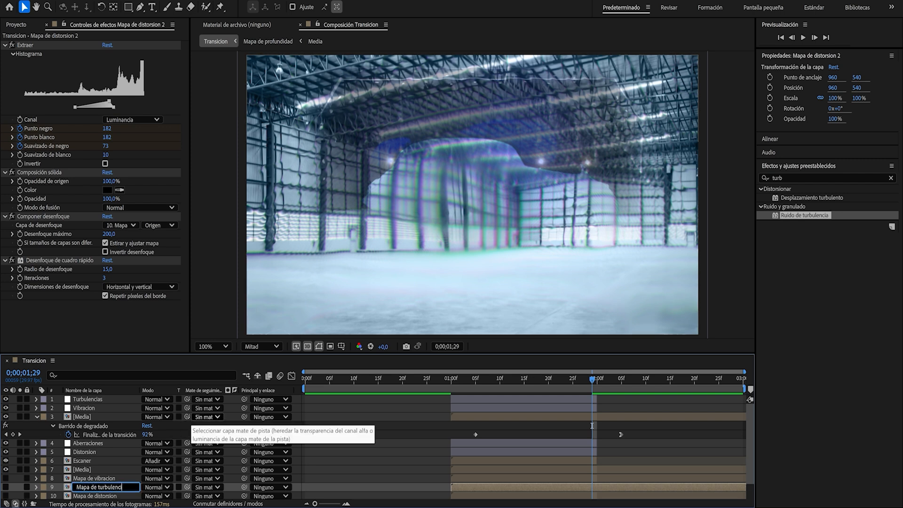
pyautogui.write('ias')
pyautogui.press('Return')
# Replace Componer desenfoque on Mapa de turbulencias with Ruido de turbulencia, placed directly after Composición sólida.
pyautogui.click(54, 217)
pyautogui.press('Delete')
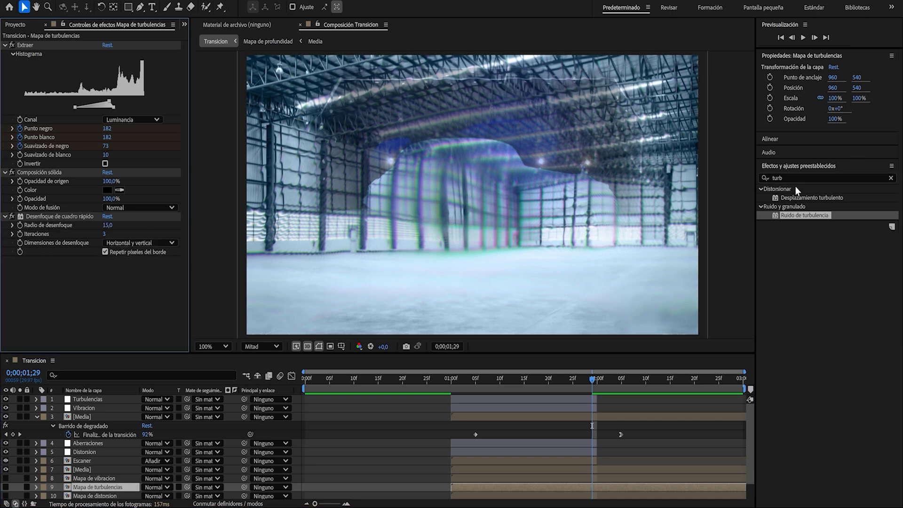
pyautogui.moveTo(798, 218); pyautogui.dragTo(65, 212)
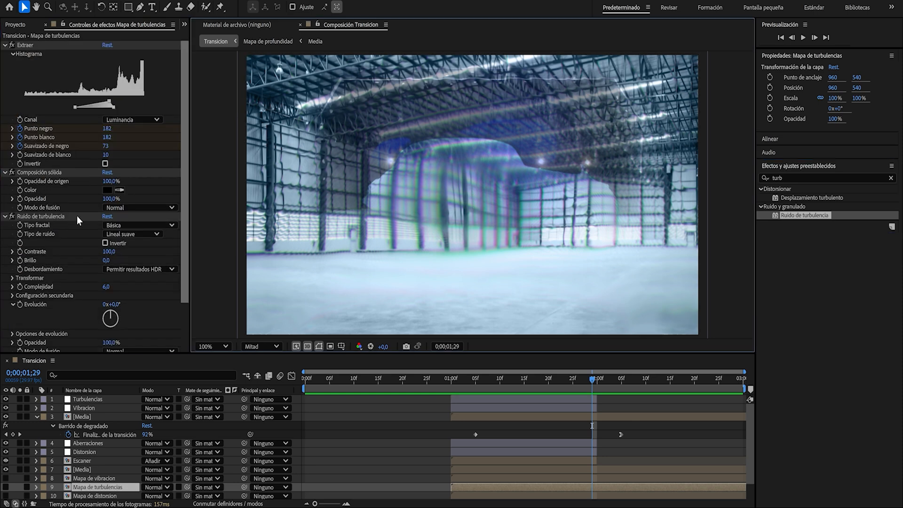
# Set the Ruido de turbulencia Tipo fractal to Espiral and Tipo de ruido to Polinomio.
pyautogui.click(125, 229)
pyautogui.click(126, 348)
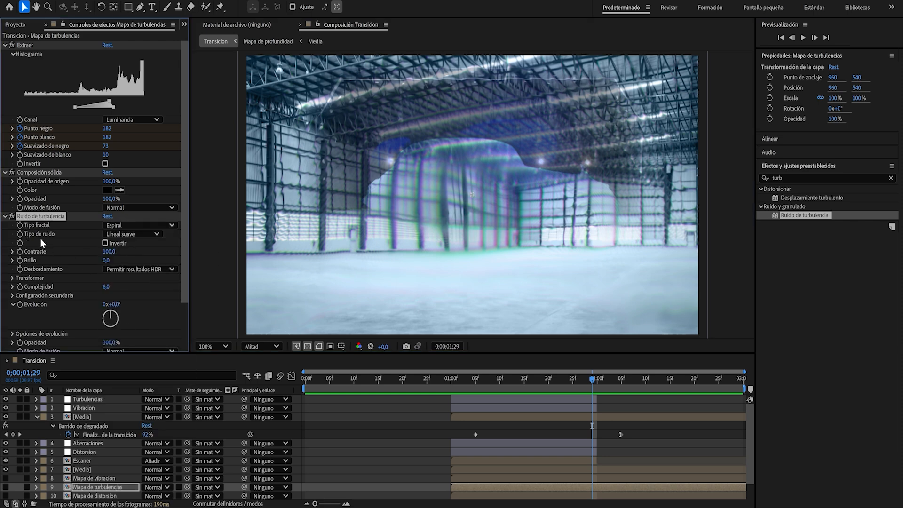
pyautogui.click(144, 233)
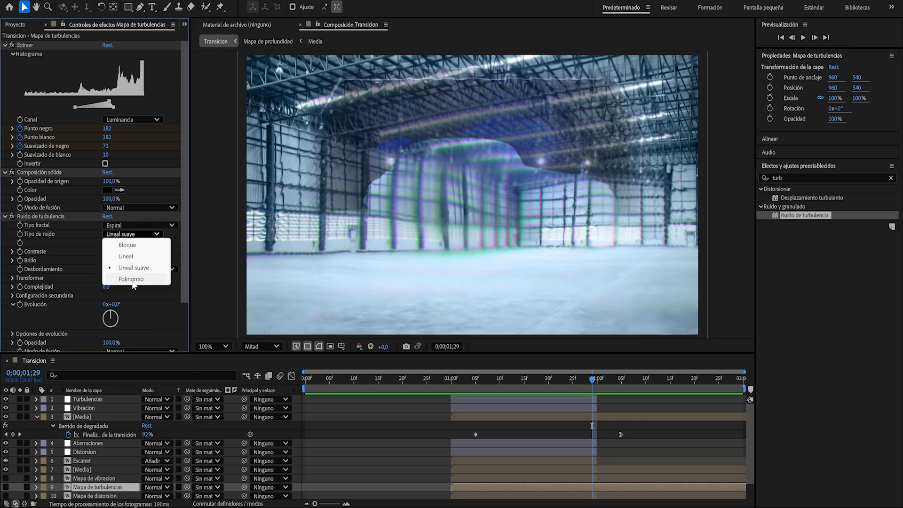
pyautogui.click(135, 280)
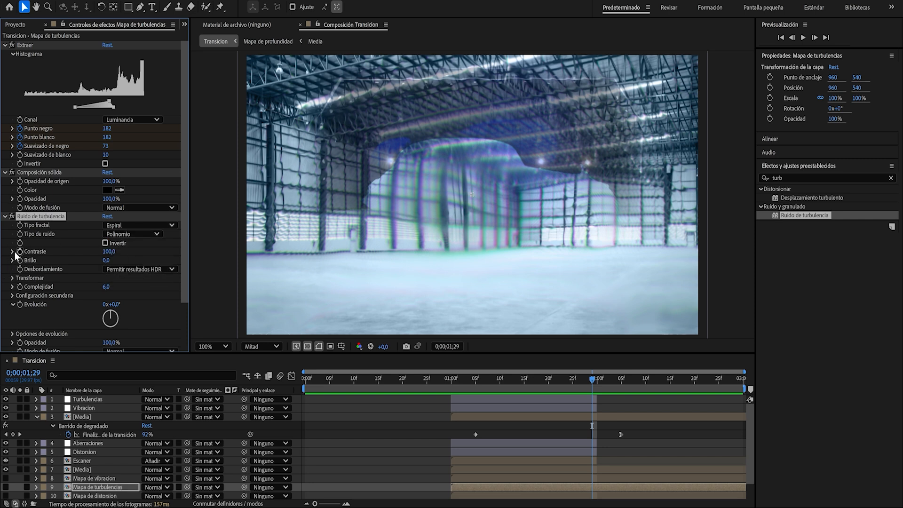
# Set the Escala in the Transformar settings of Ruido de turbulencia to 200.
pyautogui.click(12, 277)
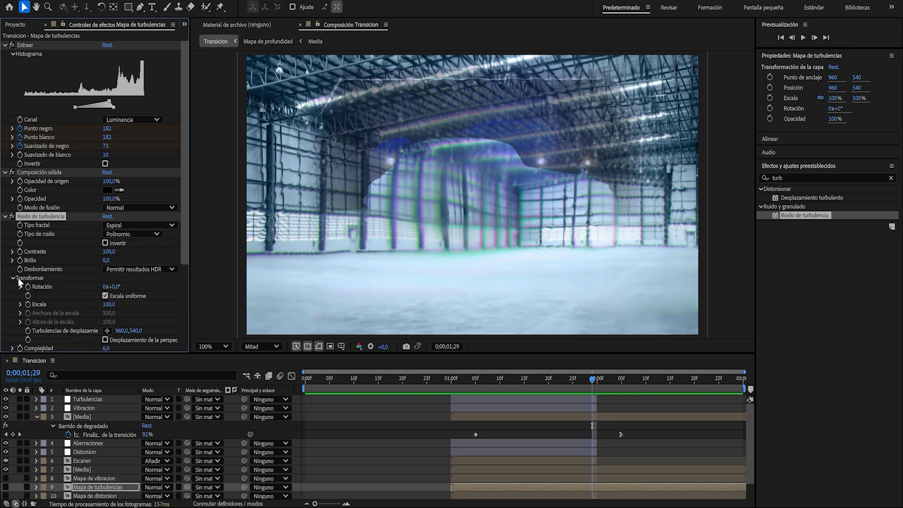
pyautogui.click(112, 305)
pyautogui.write('200')
pyautogui.press('Return')
pyautogui.scroll(-1, 132, 265)
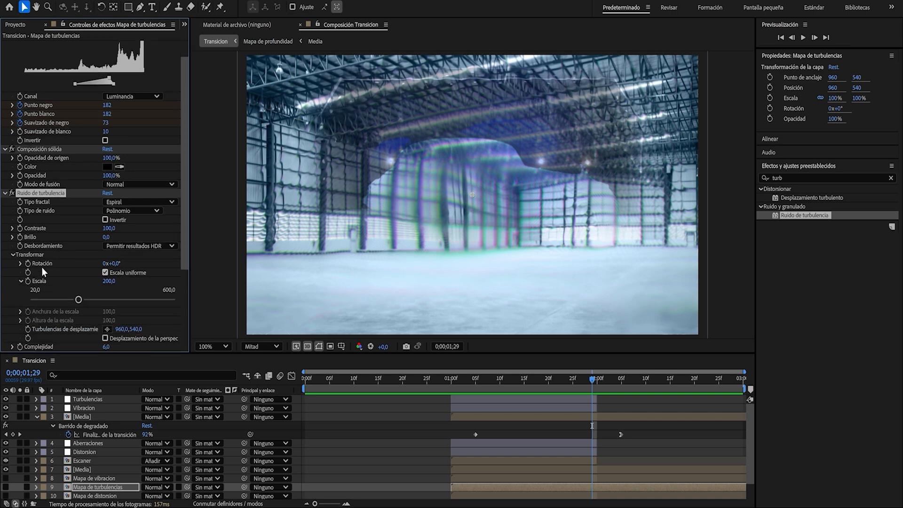
pyautogui.scroll(-1, 89, 328)
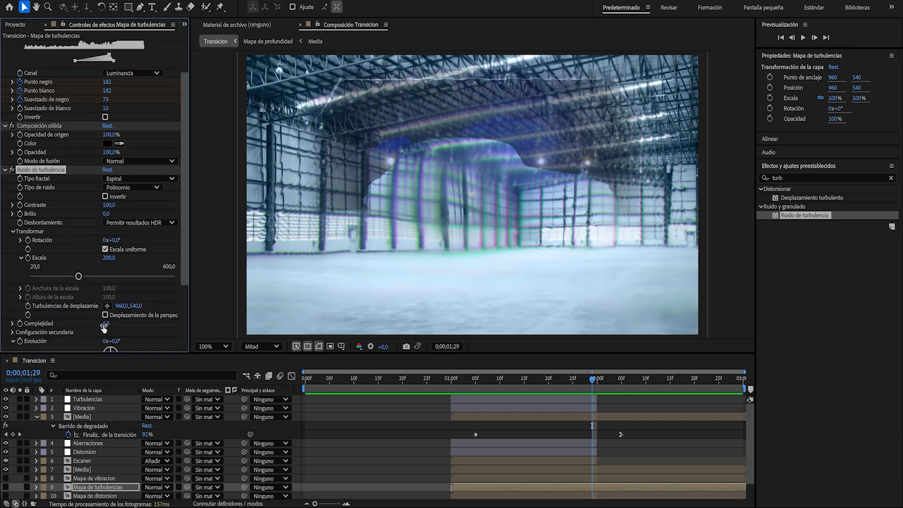
# Set the blending mode (Modo de fusión) of Ruido de turbulencia on Mapa de turbulencias to Multiplicar.
pyautogui.press('Return')
pyautogui.scroll(-3, 135, 238)
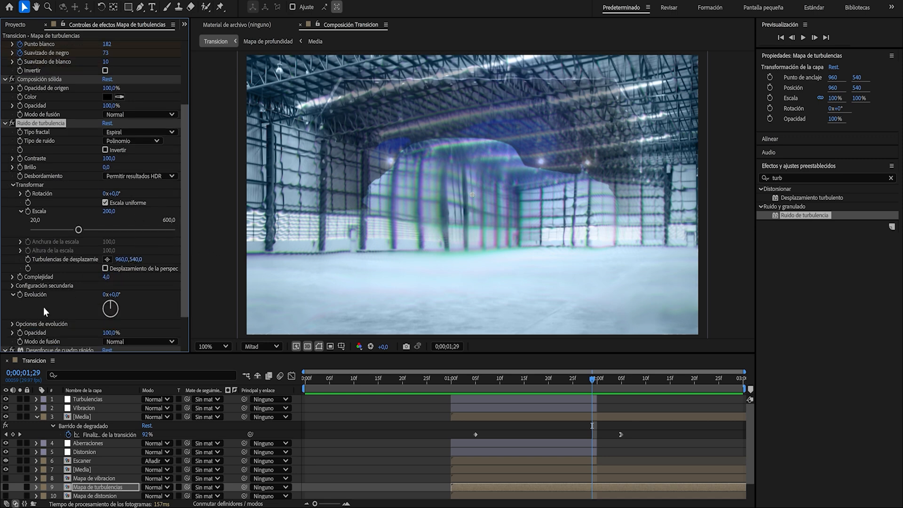
pyautogui.click(173, 318)
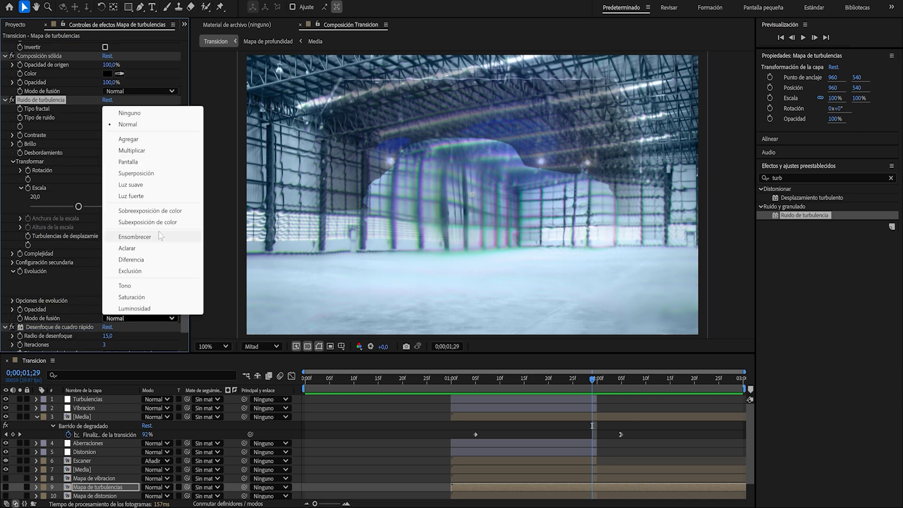
pyautogui.click(163, 158)
pyautogui.click(630, 264)
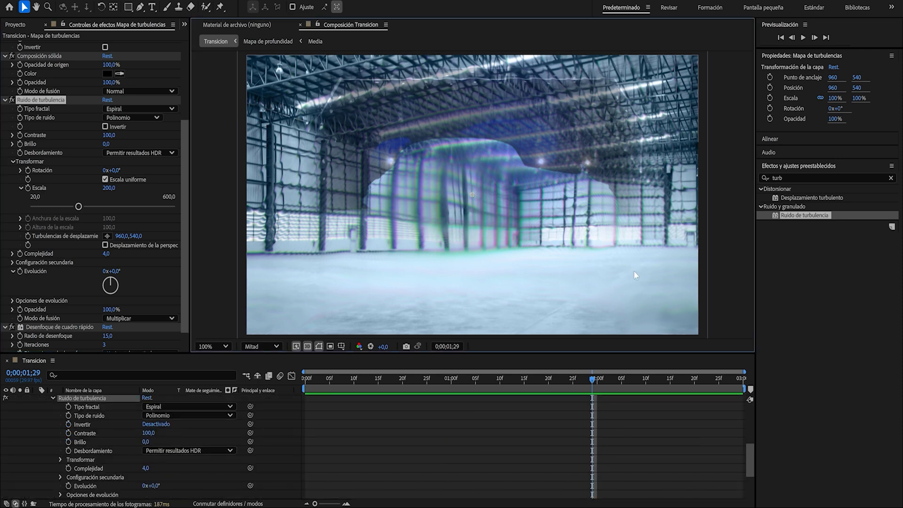
# Add the expression wiggle(16,350) to the Evolución property of Ruido de turbulencia.
pyautogui.keyDown('alt'); pyautogui.click(20, 271); pyautogui.keyUp('alt')
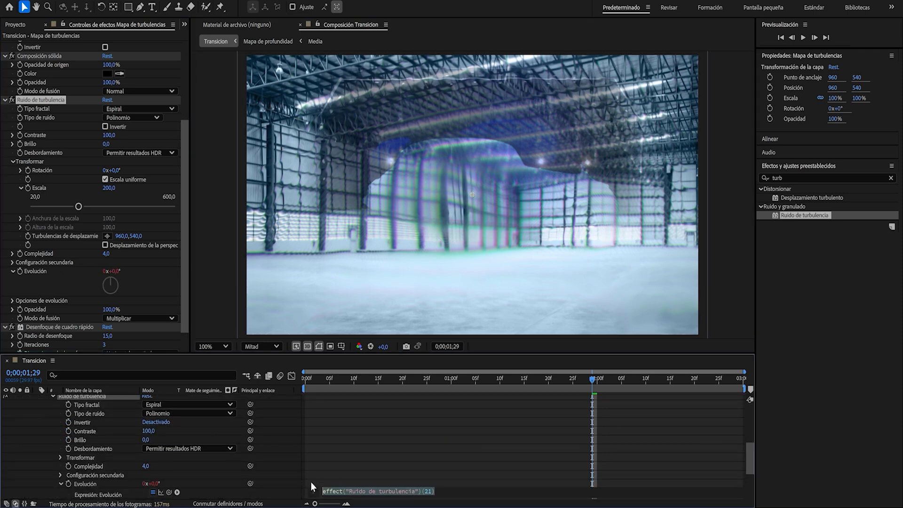
pyautogui.write('wiggle(16,34)')
pyautogui.press('BackSpace')
pyautogui.write('50')
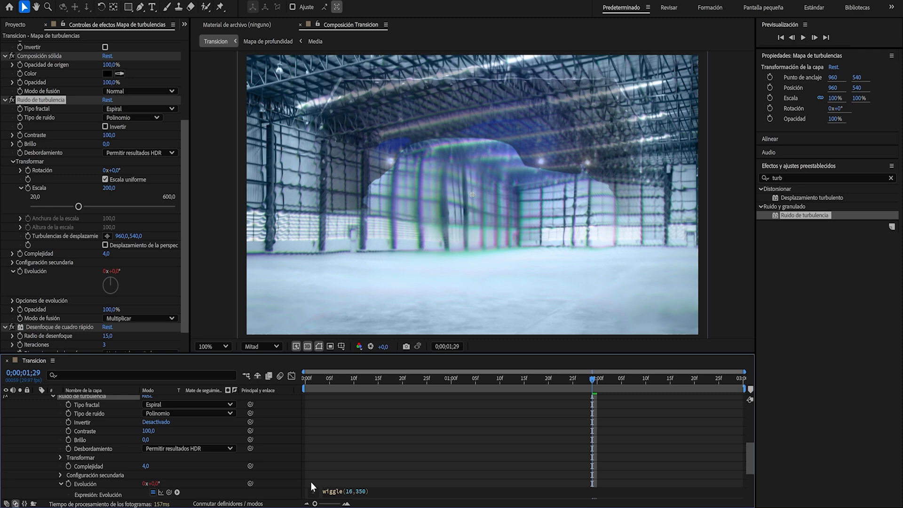
pyautogui.click(512, 274)
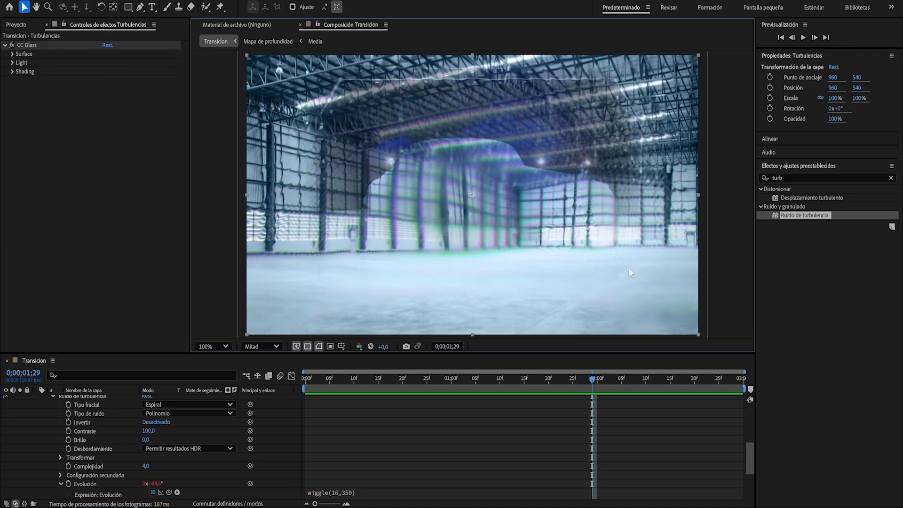
# Play back the transition from about 0;00;00;26 to review the current distortion effect.
pyautogui.moveTo(593, 383); pyautogui.dragTo(435, 390)
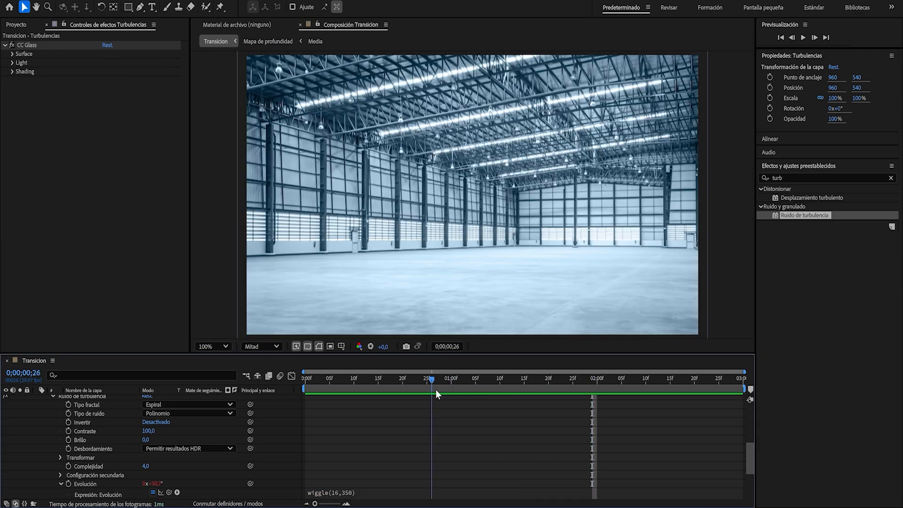
pyautogui.press('space')
pyautogui.moveTo(649, 379); pyautogui.dragTo(548, 397)
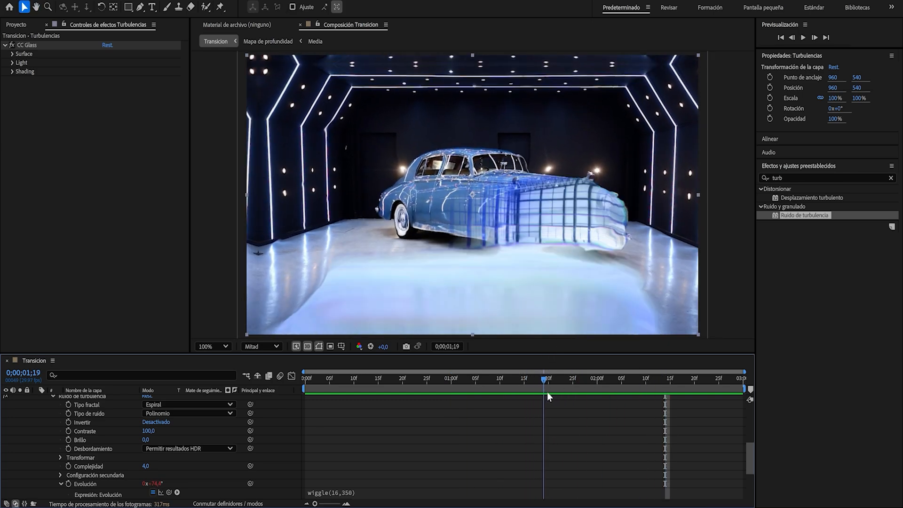
pyautogui.press('space')
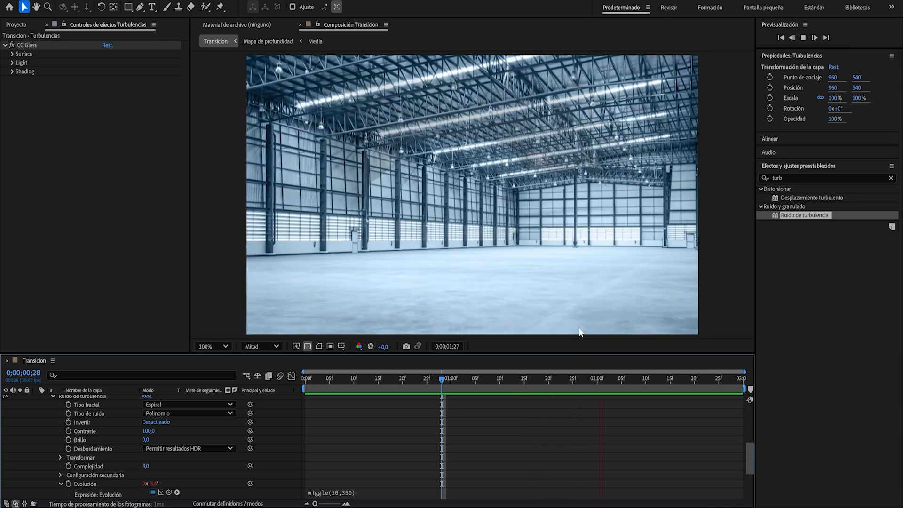
pyautogui.press('space')
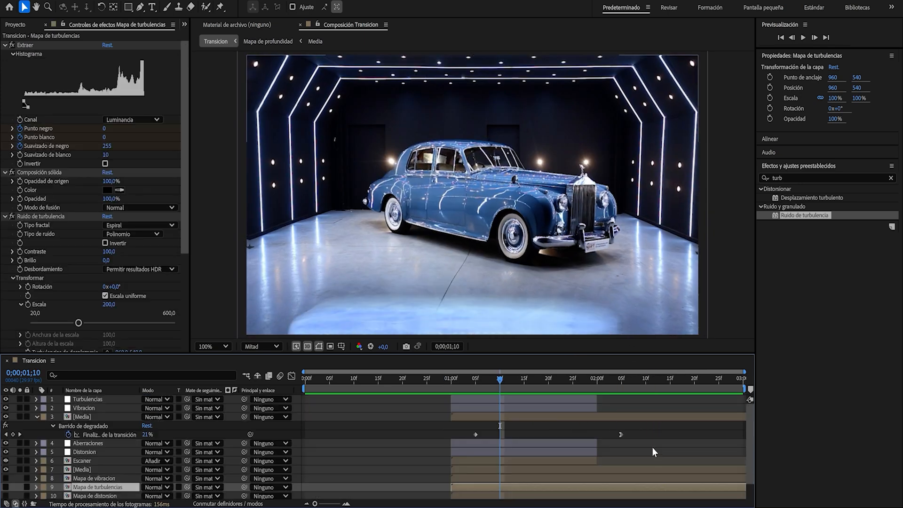
# Make the Mapa de turbulencias layer visible, solo it, and inspect the map at 0;00;01;25.
pyautogui.click(6, 487)
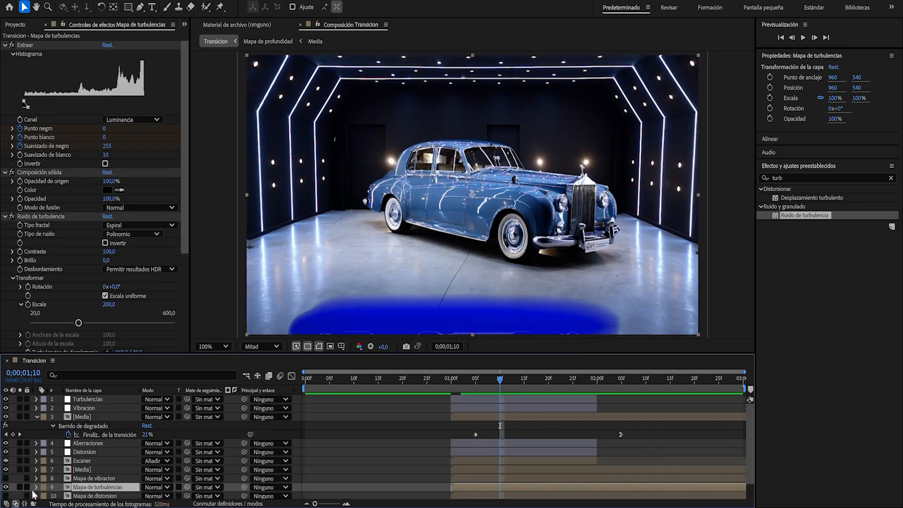
pyautogui.click(20, 487)
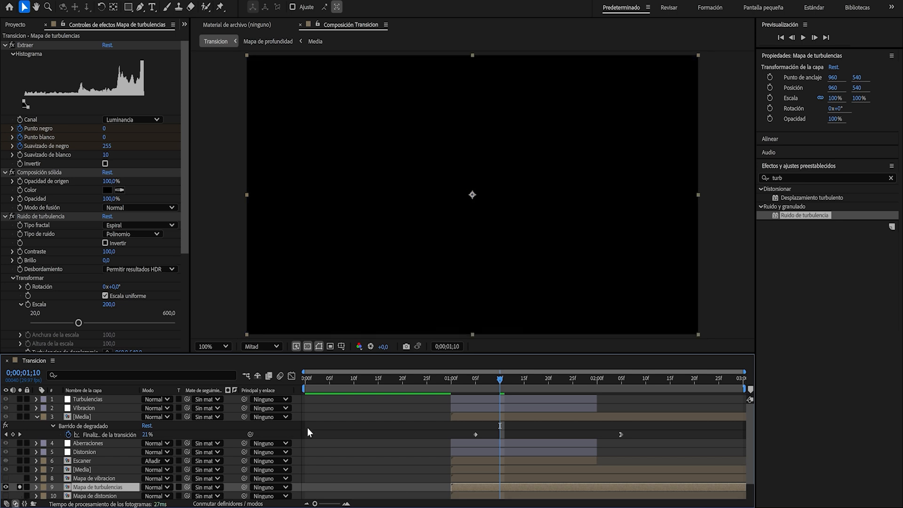
pyautogui.moveTo(501, 379); pyautogui.dragTo(573, 392)
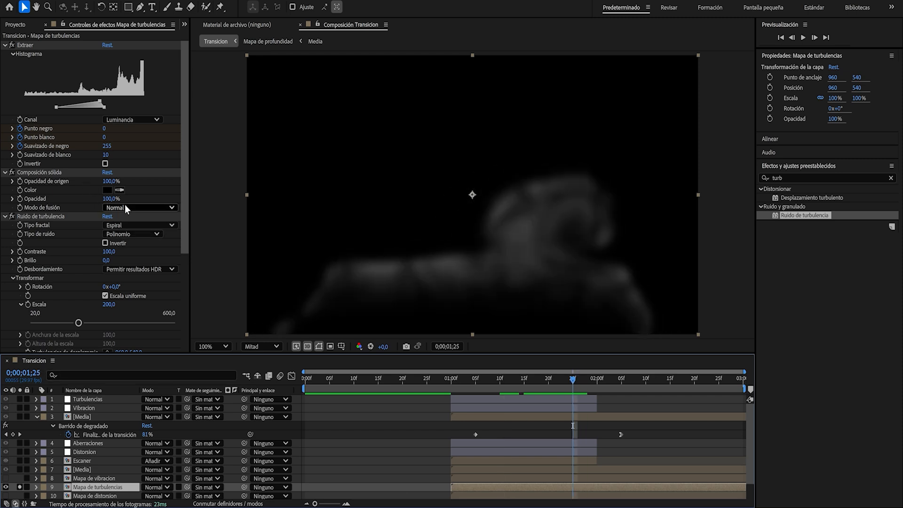
# Duplicate the Ruido de turbulencia effect and place the copy after Desenfoque de cuadro rápido.
pyautogui.click(52, 216)
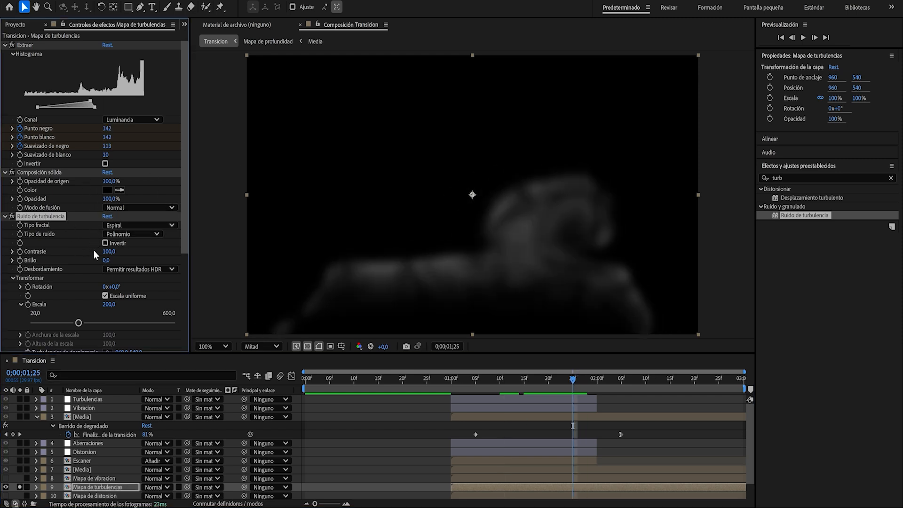
pyautogui.hotkey('ctrl', 'd')
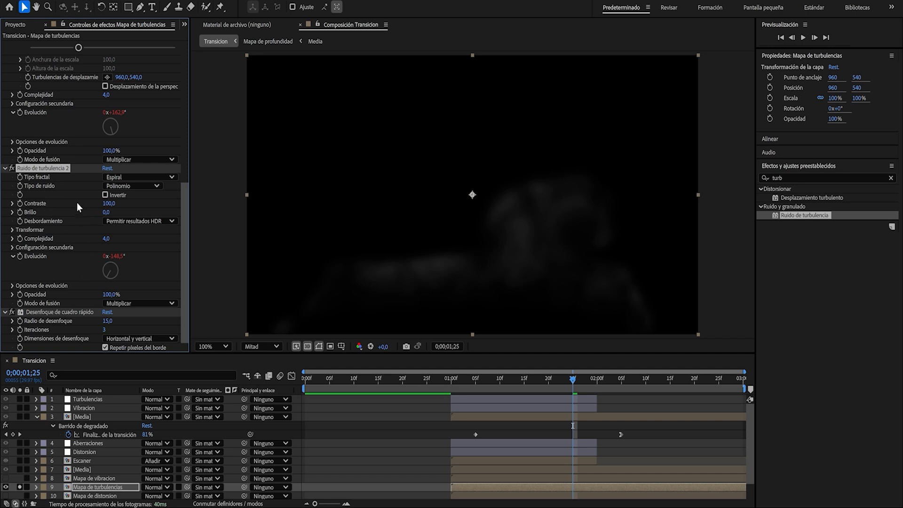
pyautogui.moveTo(42, 168); pyautogui.dragTo(58, 340)
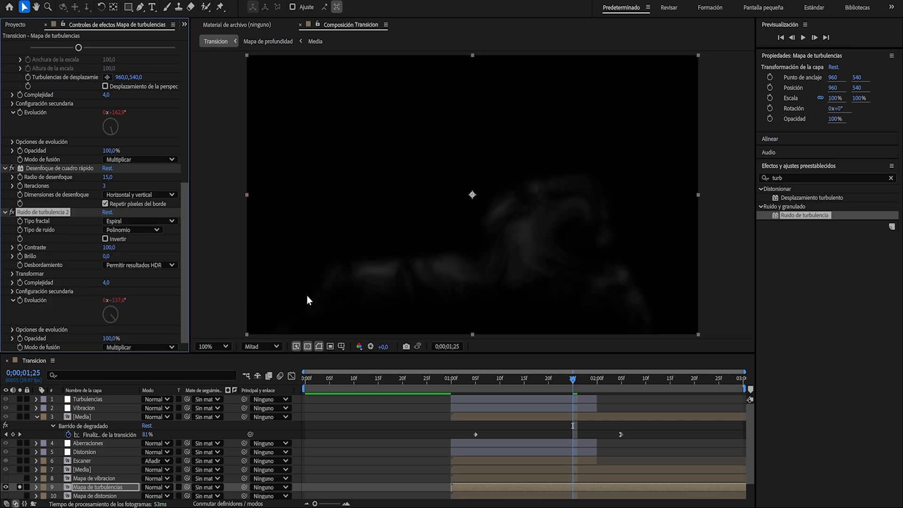
pyautogui.click(624, 294)
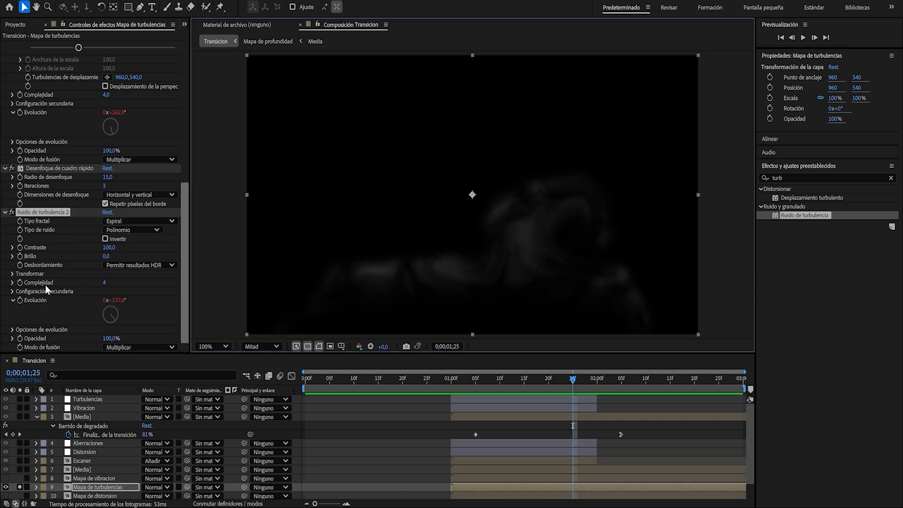
# Set Ruido de turbulencia 2 to Modo de fusión Luz suave, Contraste 50 and Complejidad 14.
pyautogui.click(129, 346)
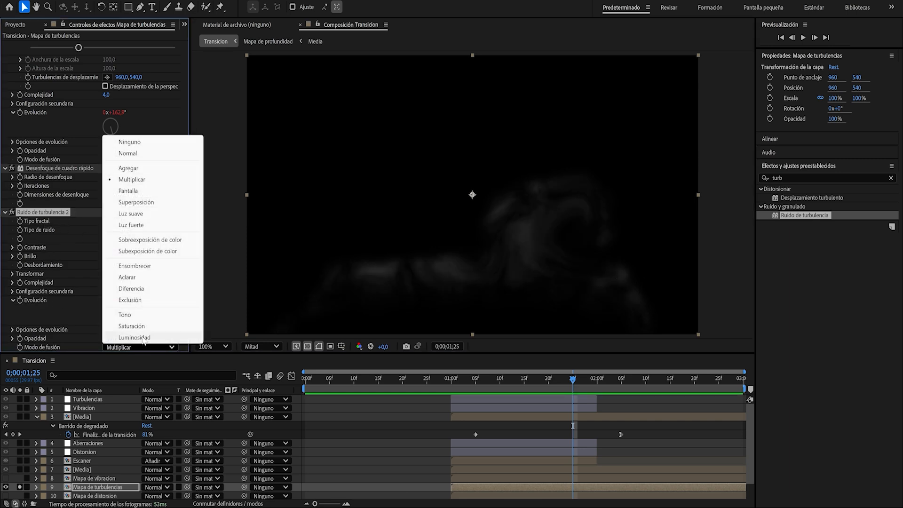
pyautogui.click(130, 214)
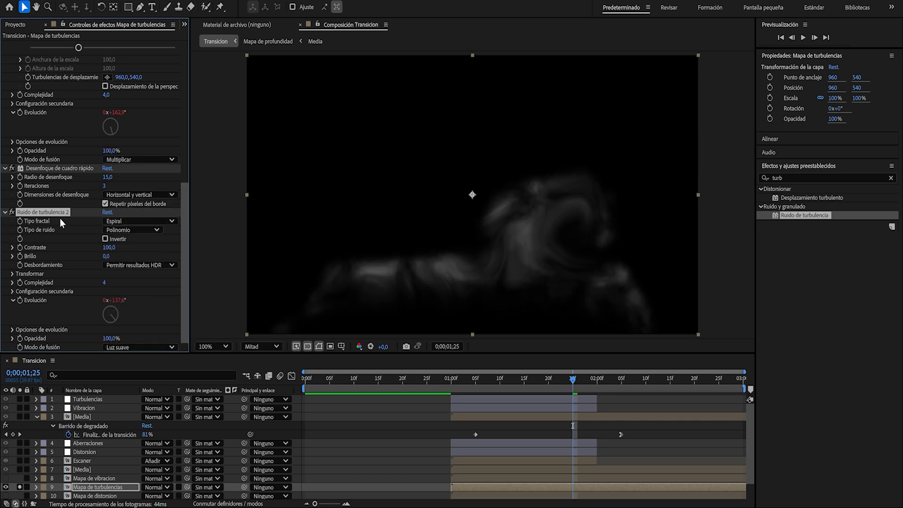
pyautogui.click(112, 248)
pyautogui.write('50')
pyautogui.click(105, 282)
pyautogui.write('14')
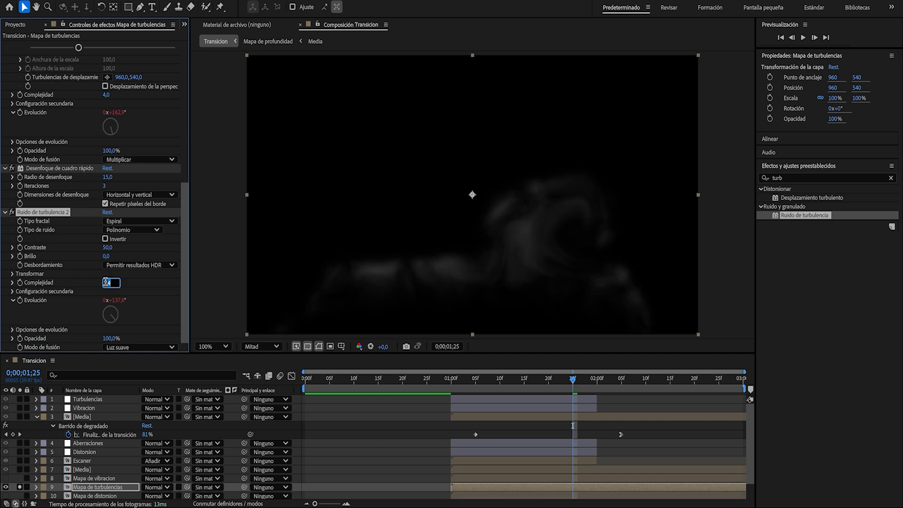
pyautogui.press('Return')
# Preview the soloed Mapa de turbulencias layer and turn its solo and visibility off.
pyautogui.moveTo(576, 379); pyautogui.dragTo(554, 379)
pyautogui.press('space')
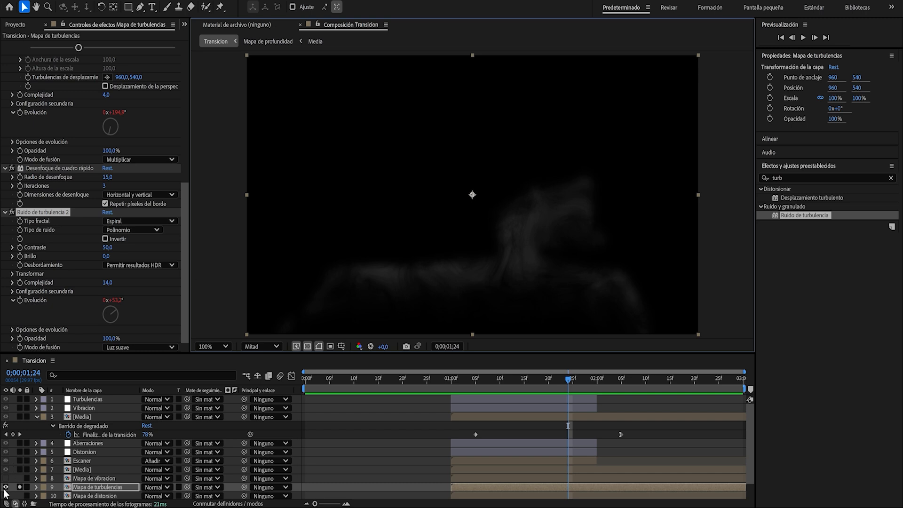
pyautogui.click(5, 488)
# Set the CC Glass Bump Map on the Turbulencias layer to 9. Mapa de turbulencias.
pyautogui.click(87, 399)
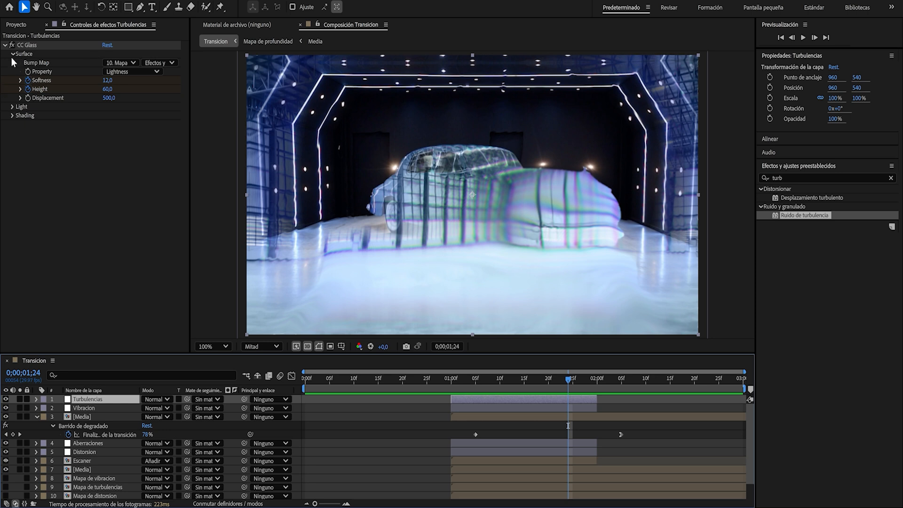
pyautogui.click(129, 65)
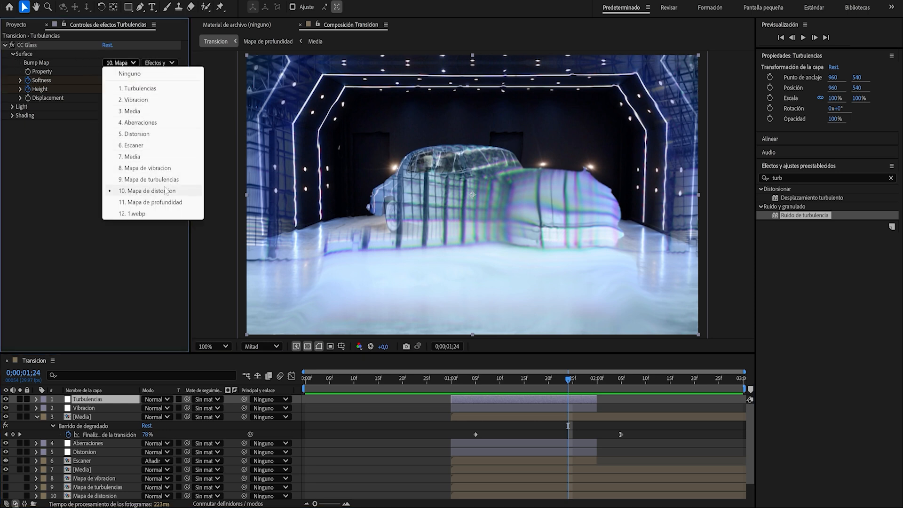
pyautogui.click(150, 179)
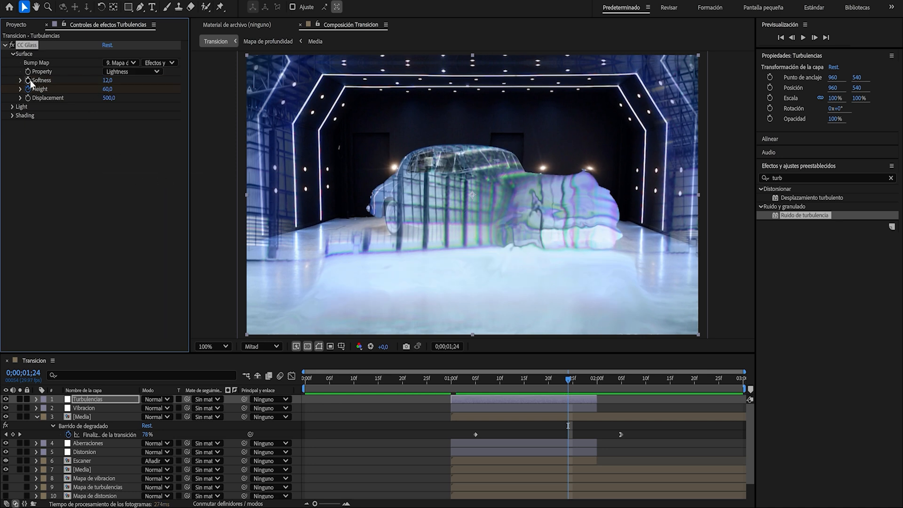
# Remove the CC Glass Softness and Height animation, setting Softness to 1 and Height to 35.
pyautogui.click(108, 80)
pyautogui.write('1')
pyautogui.press('Tab')
pyautogui.write('3')
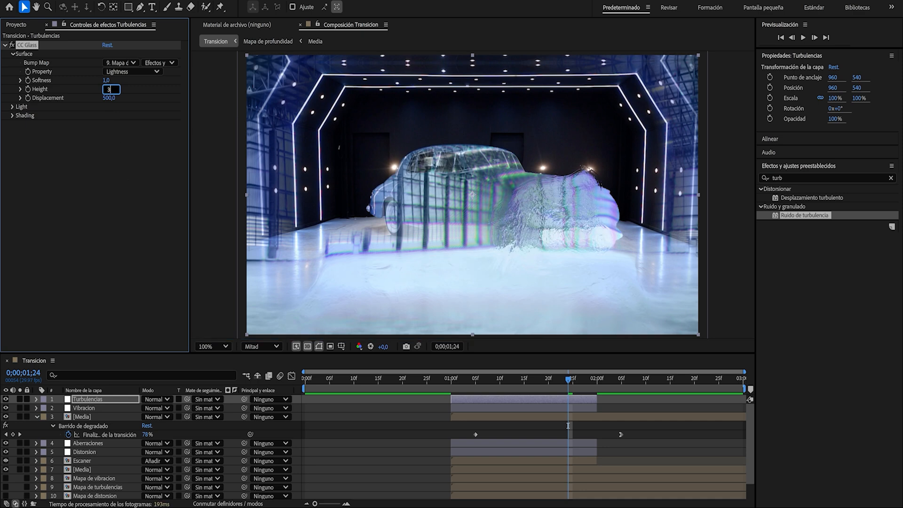
pyautogui.write('5')
pyautogui.press('Return')
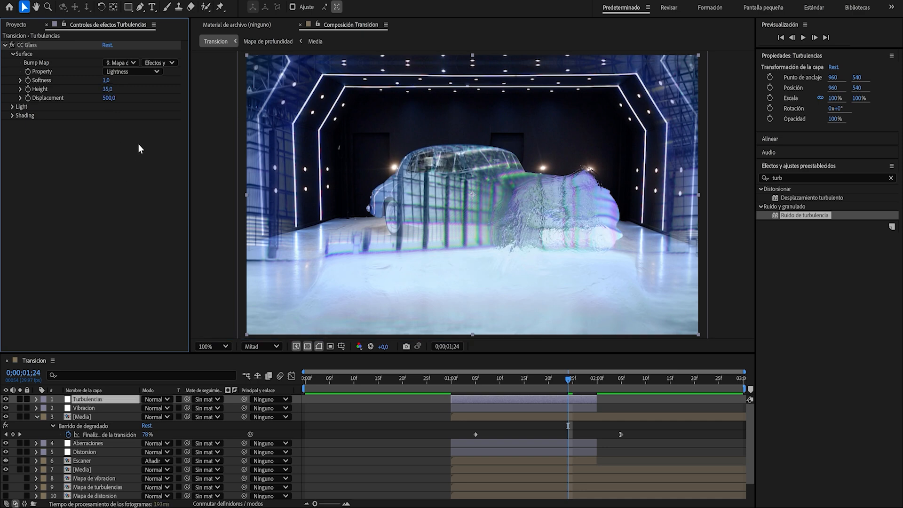
# Keyframe the CC Glass Displacement from 500 at 0;00;01;00 to 0 at 0;00;02;00.
pyautogui.moveTo(569, 383); pyautogui.dragTo(451, 385)
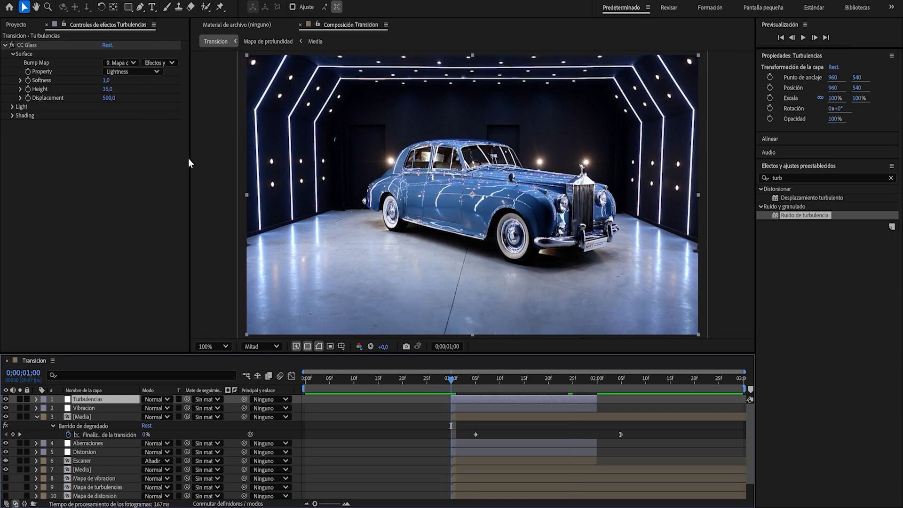
pyautogui.click(24, 101)
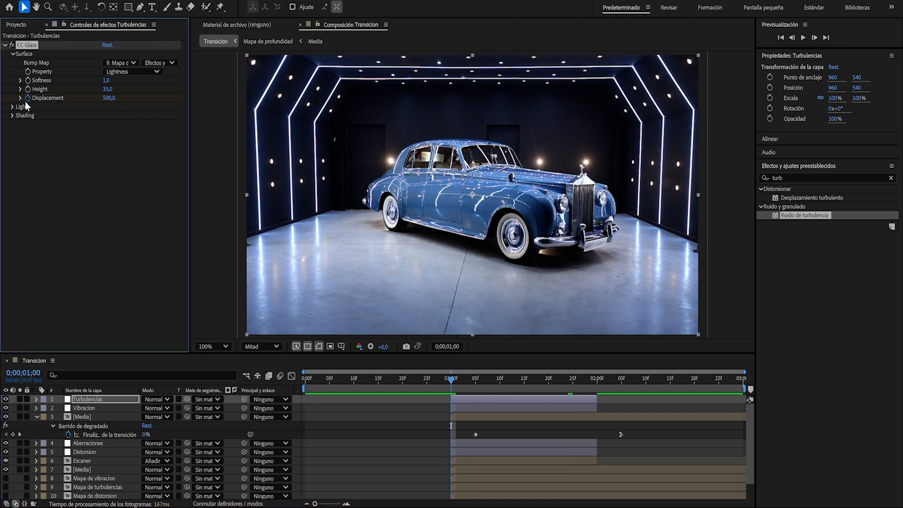
pyautogui.moveTo(452, 379); pyautogui.dragTo(600, 384)
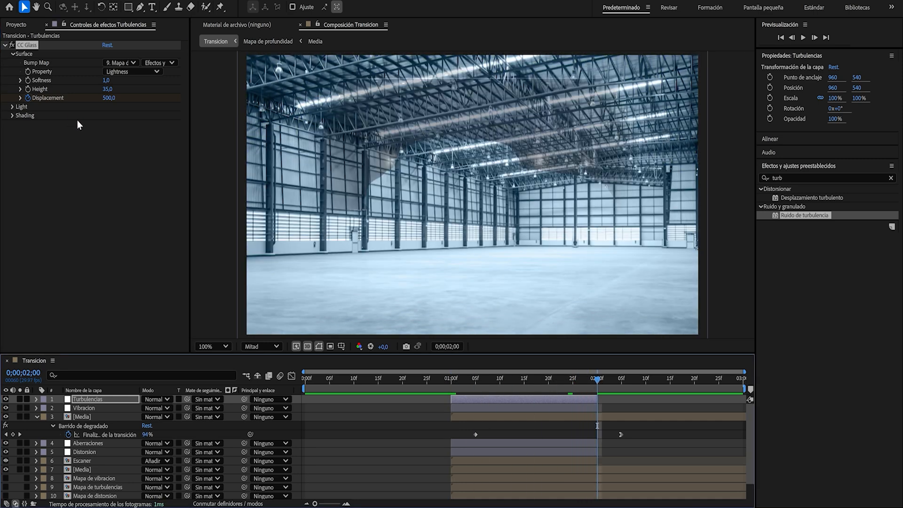
pyautogui.click(108, 98)
pyautogui.write('0')
pyautogui.press('Return')
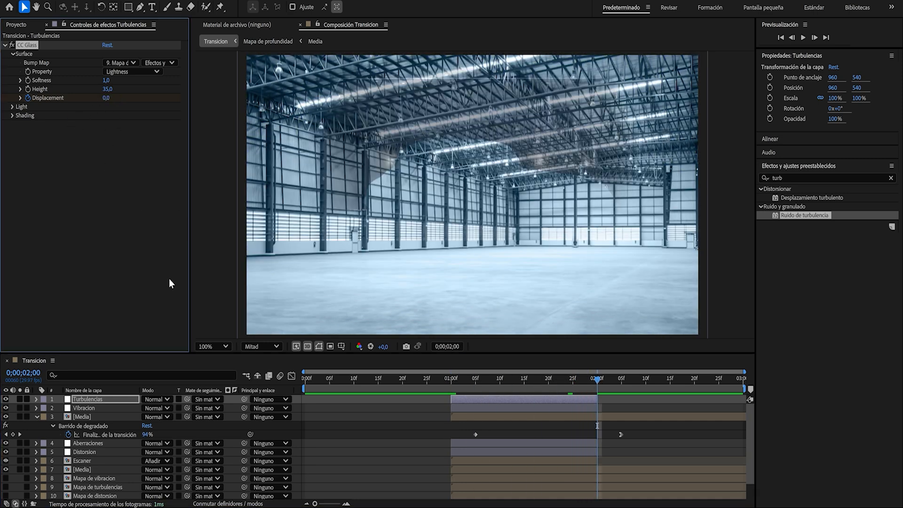
# Reveal the Turbulencias Displacement keyframes in the graph editor and apply Easy Ease Out to both.
pyautogui.click(112, 399)
pyautogui.press('u')
pyautogui.moveTo(601, 378); pyautogui.dragTo(582, 382)
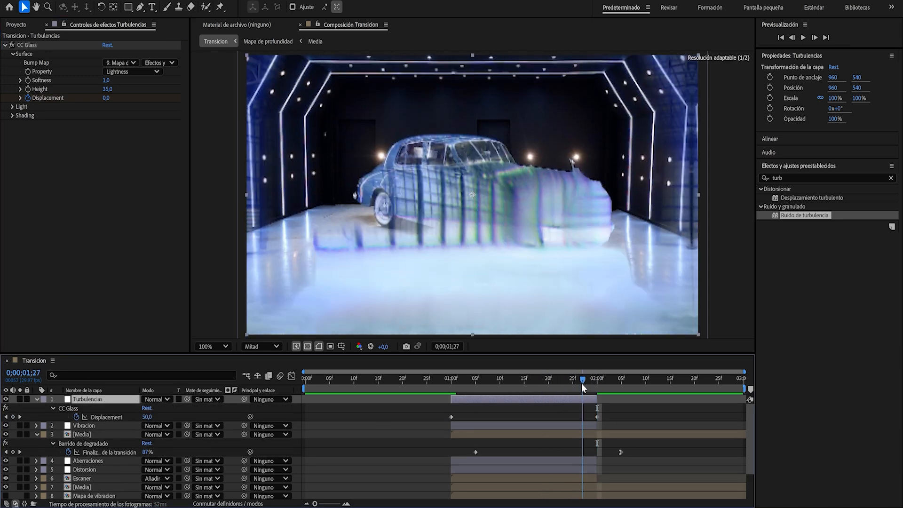
pyautogui.click(451, 406)
pyautogui.click(597, 416)
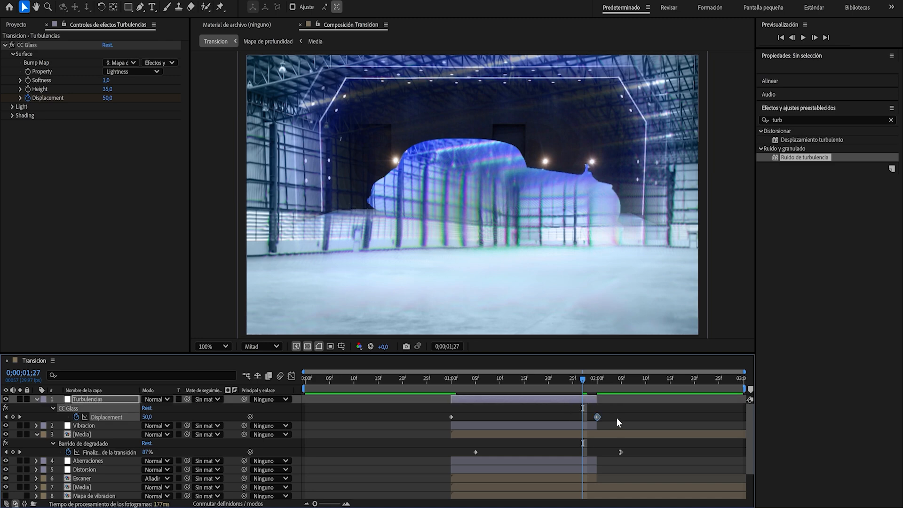
pyautogui.click(292, 376)
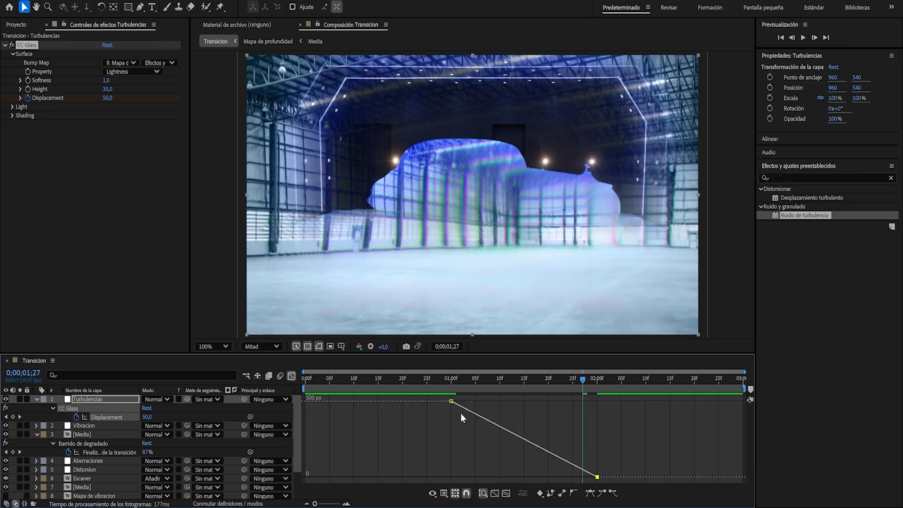
pyautogui.keyDown('shift'); pyautogui.click(450, 401); pyautogui.keyUp('shift')
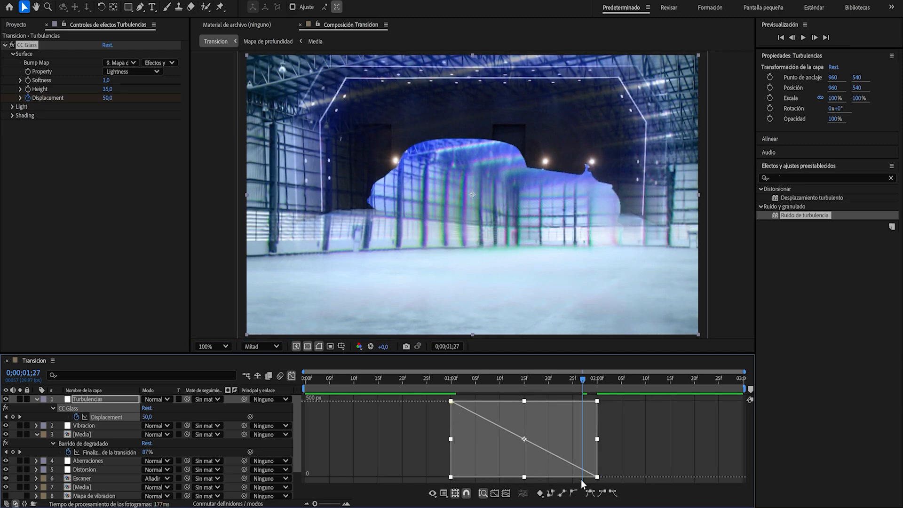
pyautogui.click(612, 493)
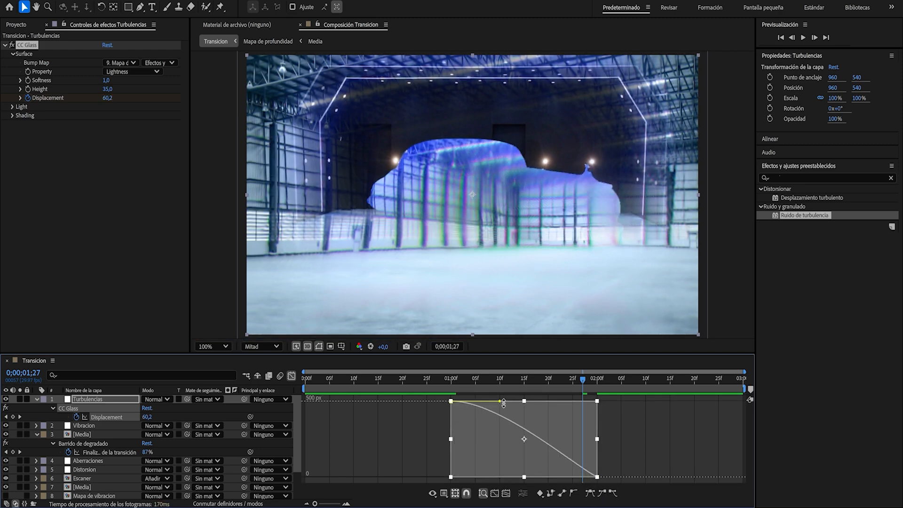
# Stretch the outgoing ease of the first CC Glass Displacement keyframe to the end keyframe's time and return to the layer view.
pyautogui.moveTo(502, 403); pyautogui.dragTo(600, 400)
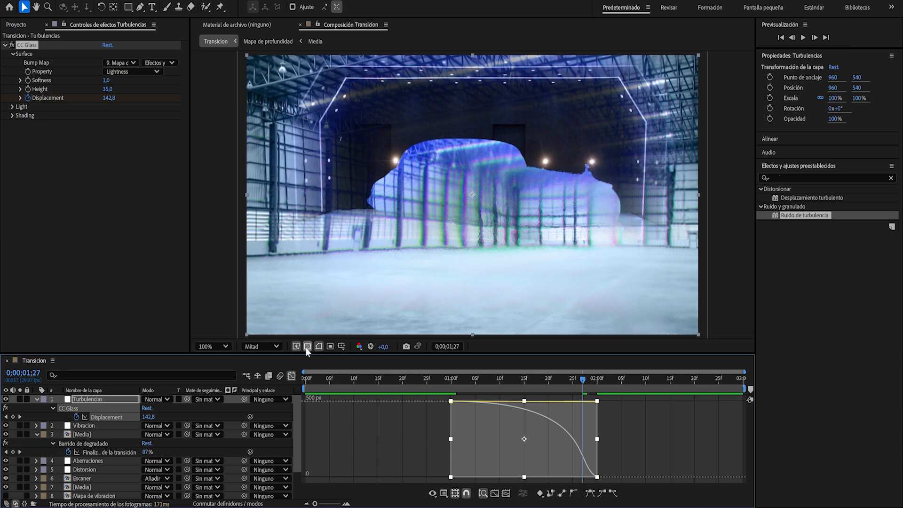
pyautogui.click(292, 375)
pyautogui.click(490, 378)
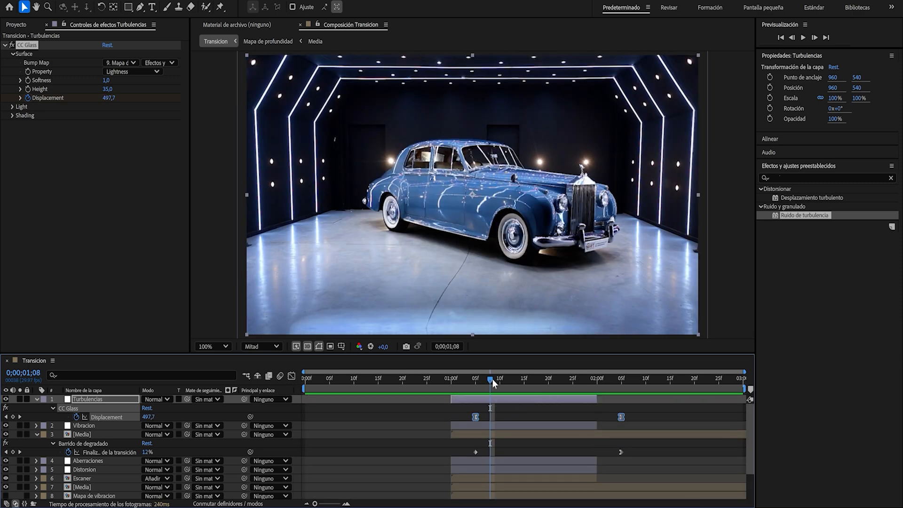
# Play and scrub through the transition to review the eased glass distortion in the Transicion composition.
pyautogui.moveTo(493, 378); pyautogui.dragTo(564, 394)
pyautogui.press('space')
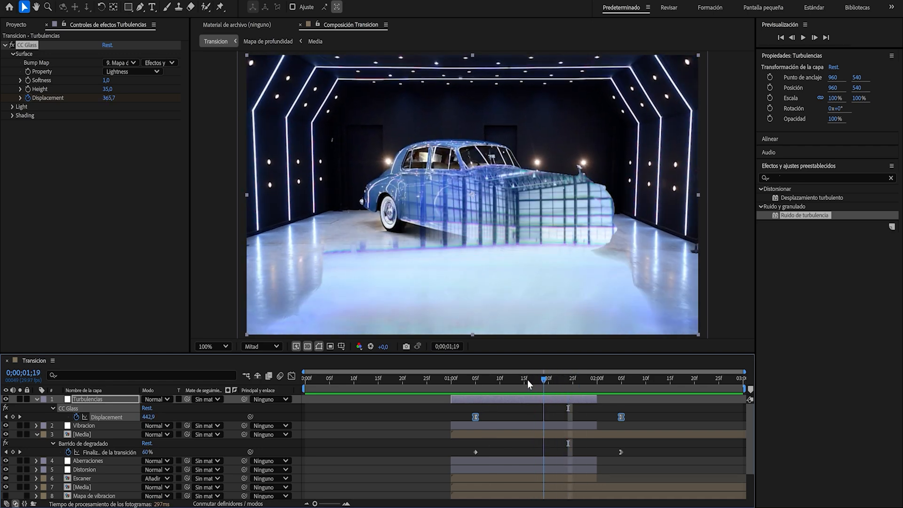
pyautogui.press('space')
pyautogui.moveTo(606, 380); pyautogui.dragTo(539, 381)
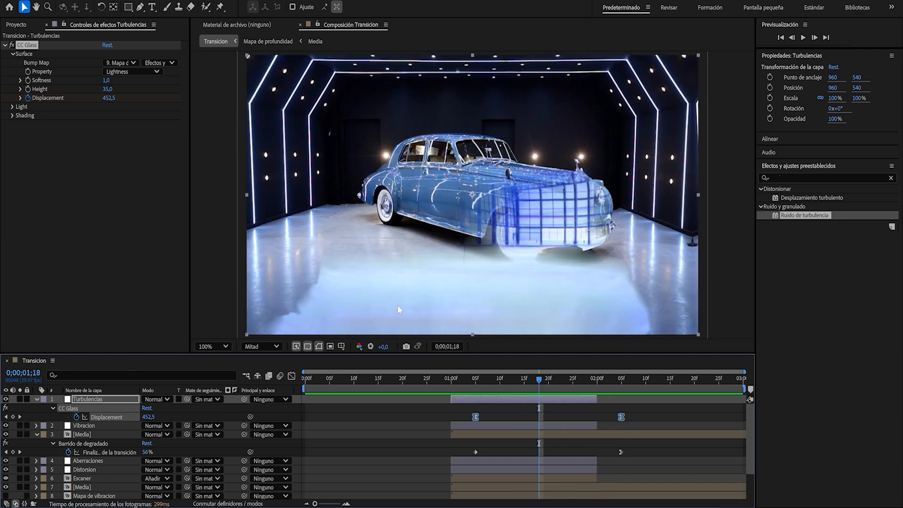
pyautogui.moveTo(539, 379)
pyautogui.mouseDown()
pyautogui.moveTo(576, 383)
pyautogui.moveTo(545, 388)
pyautogui.mouseUp()
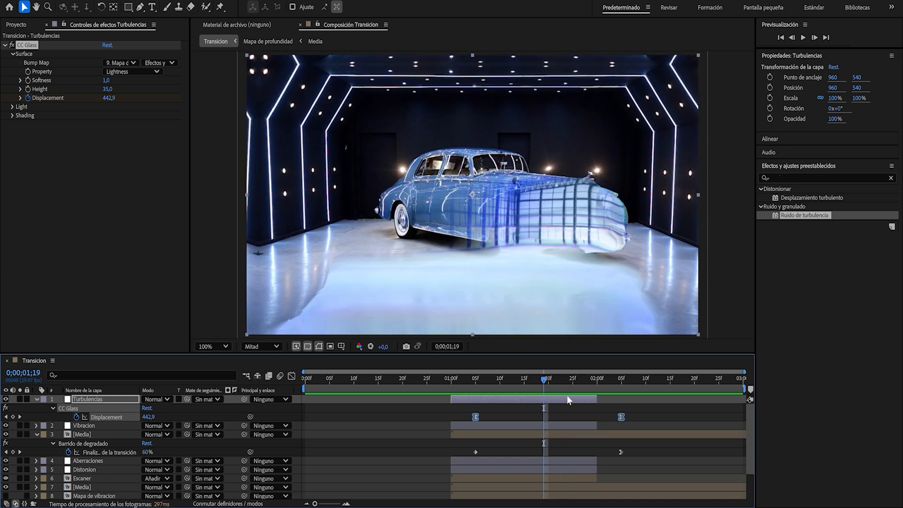
pyautogui.moveTo(560, 379); pyautogui.dragTo(622, 400)
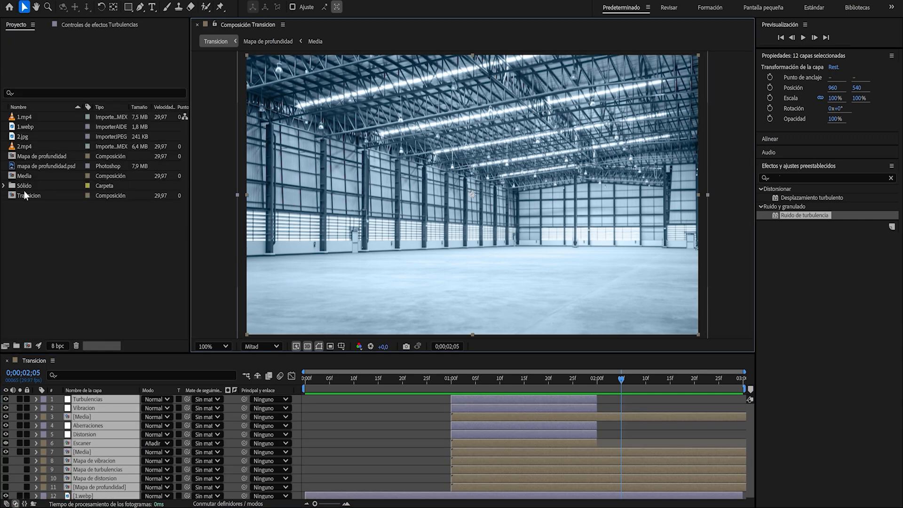
# Preview the 1.mp4 and 2.mp4 source clips from the project.
pyautogui.click(26, 119)
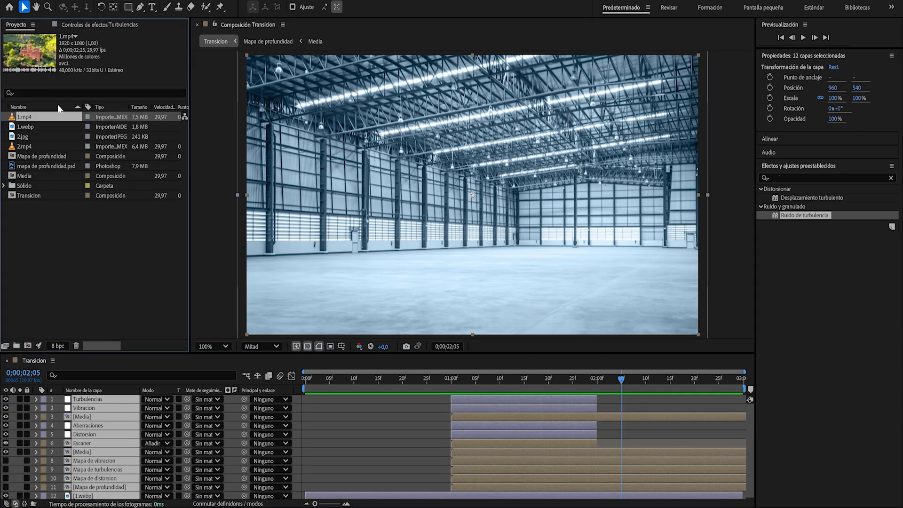
pyautogui.doubleClick(50, 119)
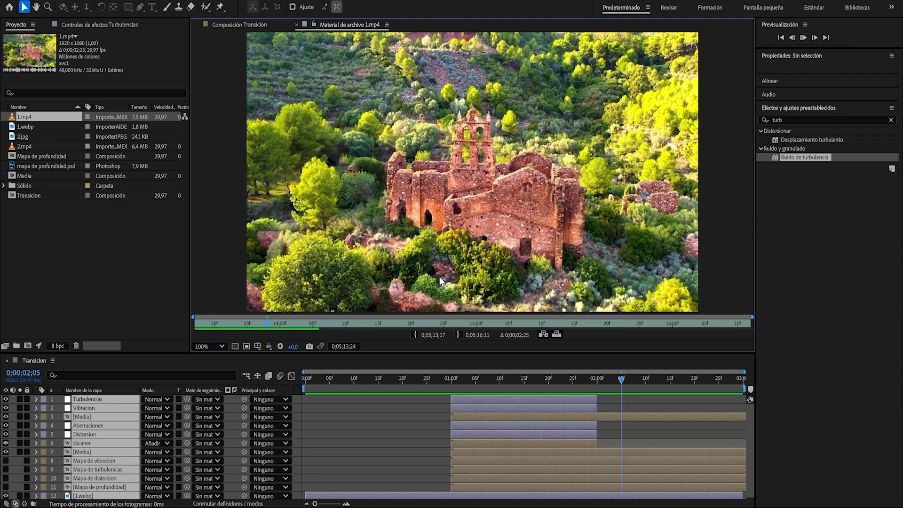
pyautogui.click(26, 147)
pyautogui.doubleClick(27, 148)
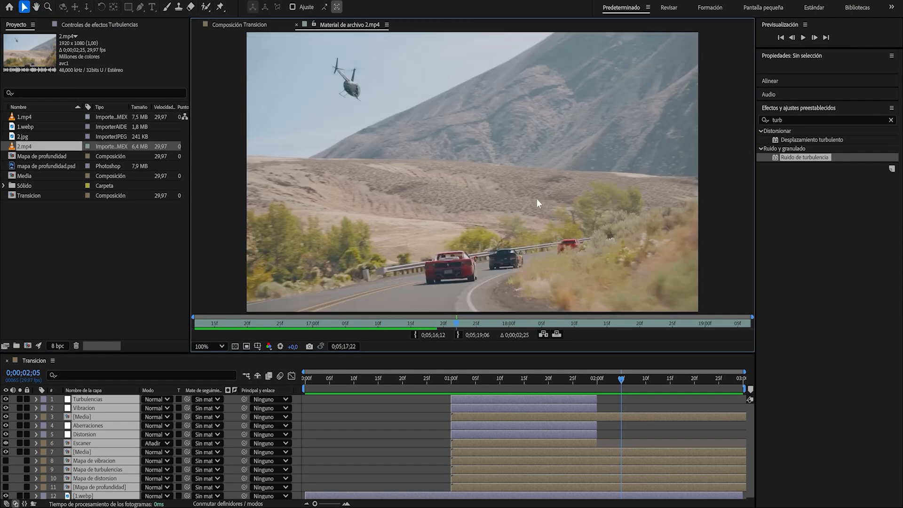
pyautogui.press('space')
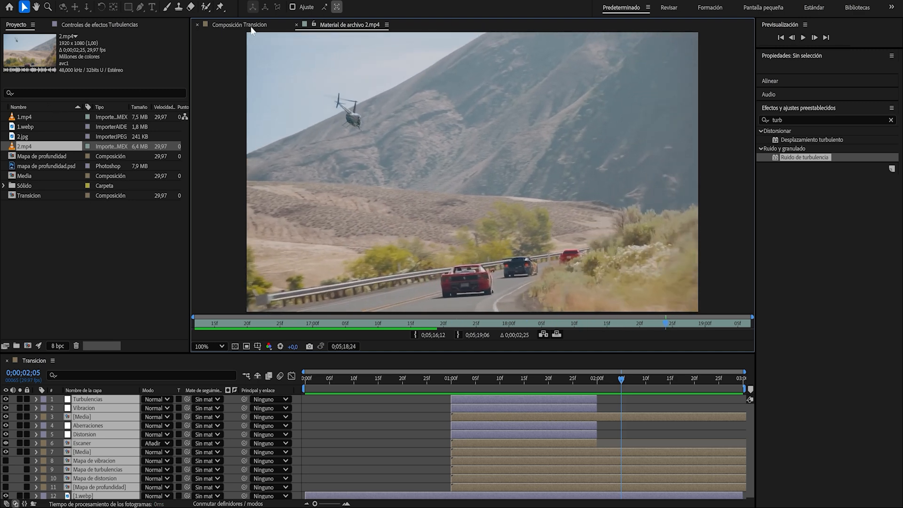
# Replace the 1.webp layer at the bottom of the Transicion composition with the 1.mp4 clip.
pyautogui.click(37, 117)
pyautogui.scroll(-2, 78, 480)
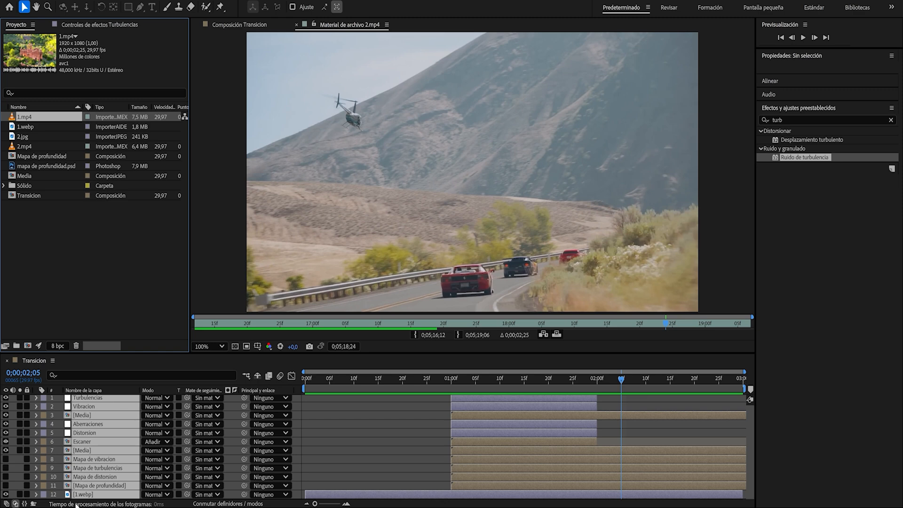
pyautogui.click(79, 495)
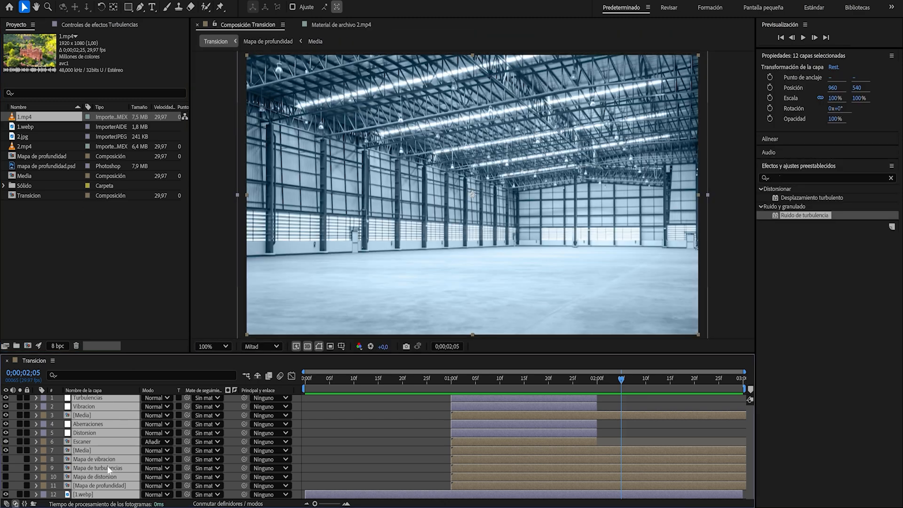
pyautogui.click(41, 216)
pyautogui.moveTo(26, 117); pyautogui.dragTo(89, 490)
pyautogui.scroll(-1, 115, 460)
pyautogui.click(91, 494)
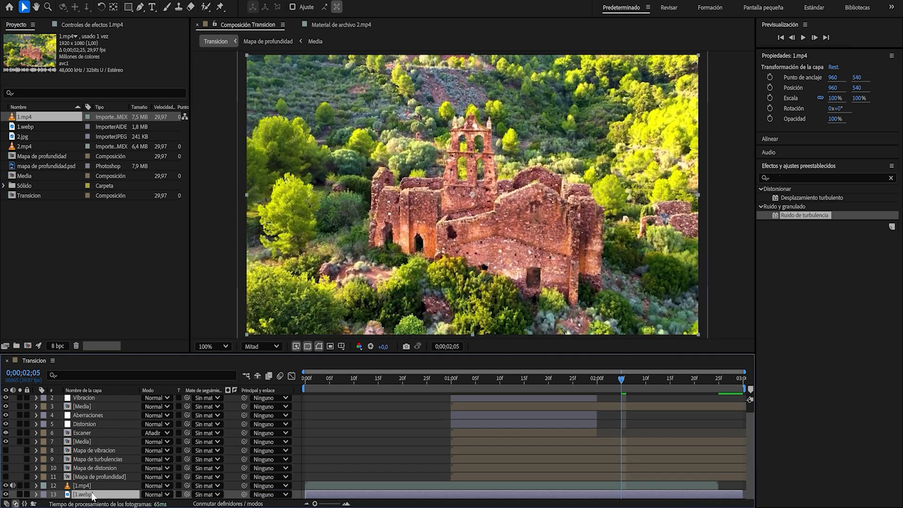
pyautogui.press('Delete')
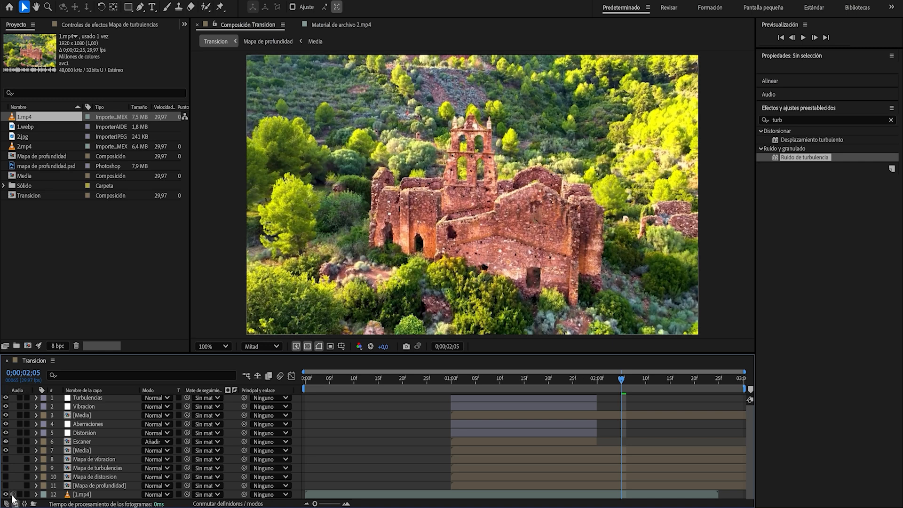
pyautogui.scroll(1, 113, 472)
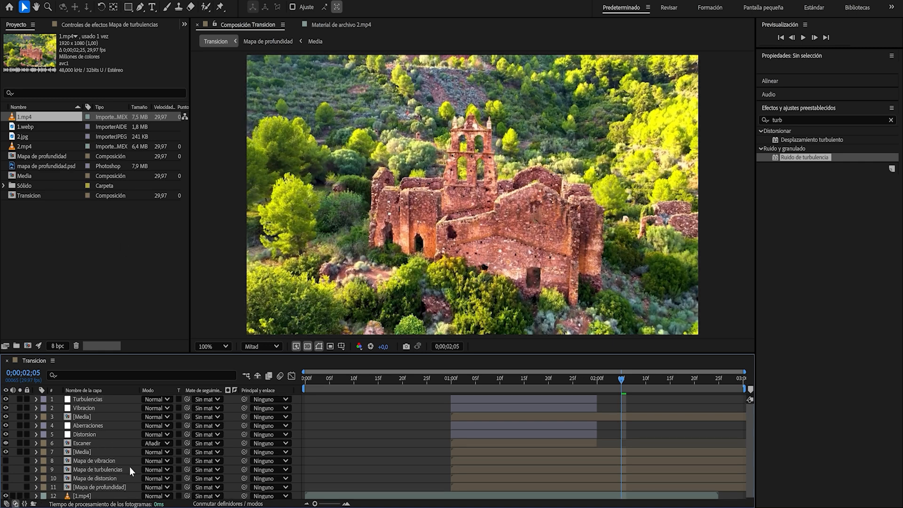
# Replace the 2.jpg layer in the Media composition with the 2.mp4 clip.
pyautogui.doubleClick(81, 416)
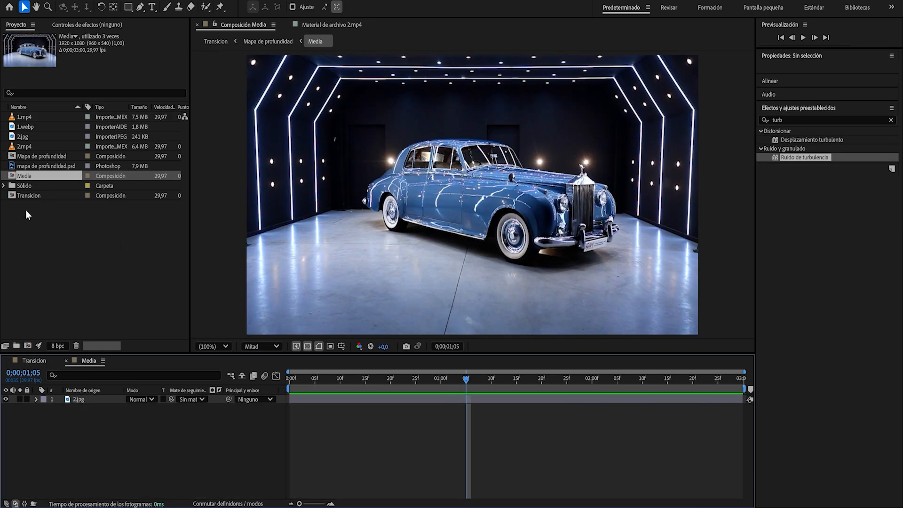
pyautogui.moveTo(29, 147); pyautogui.dragTo(85, 405)
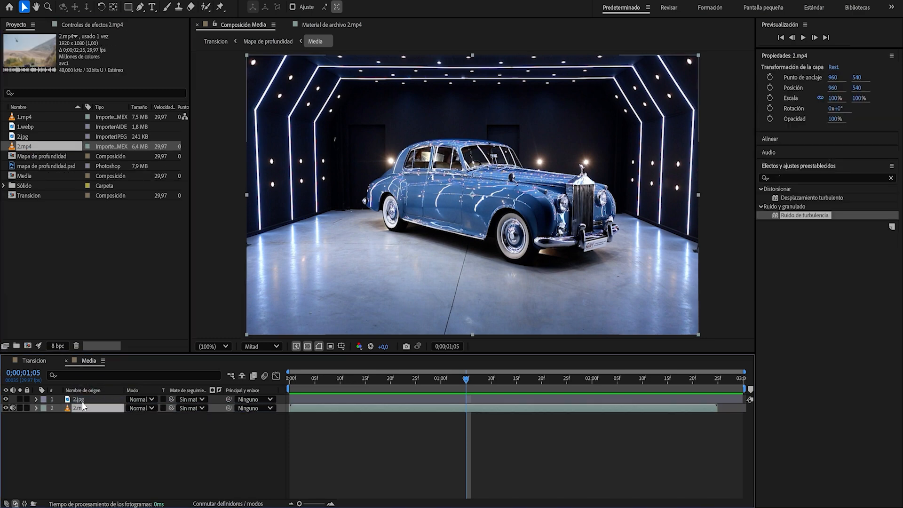
pyautogui.click(84, 400)
pyautogui.press('Delete')
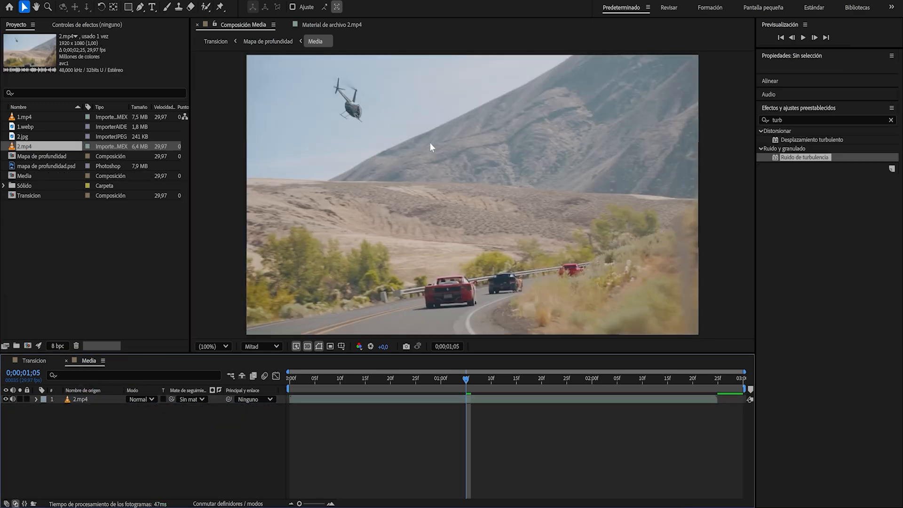
pyautogui.click(29, 360)
pyautogui.click(86, 360)
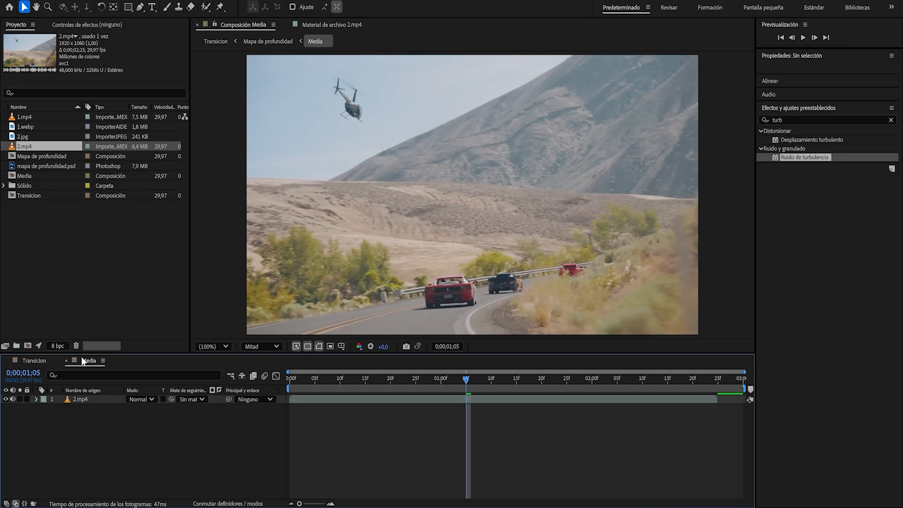
# Split the 2.mp4 layer in the Media composition at 0;00;01;00, delete the second part and check the trimmed clip.
pyautogui.click(30, 359)
pyautogui.moveTo(574, 380); pyautogui.dragTo(597, 383)
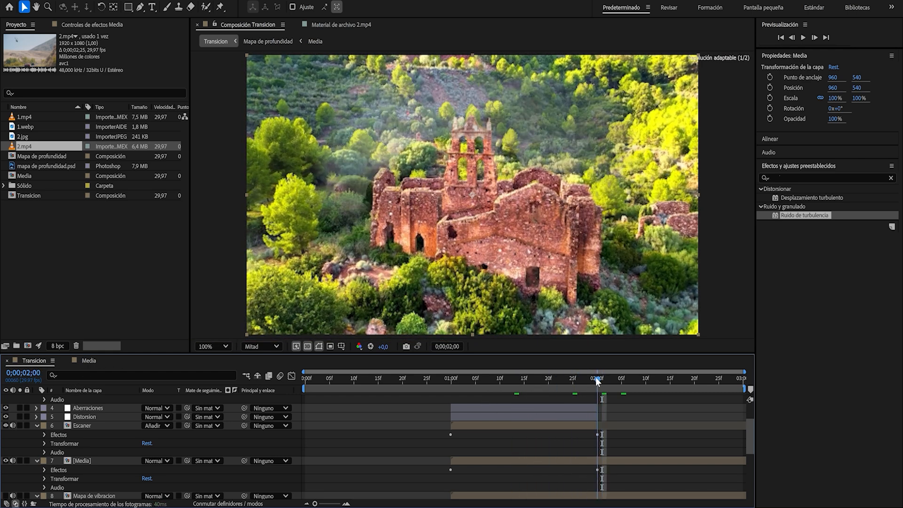
pyautogui.doubleClick(89, 461)
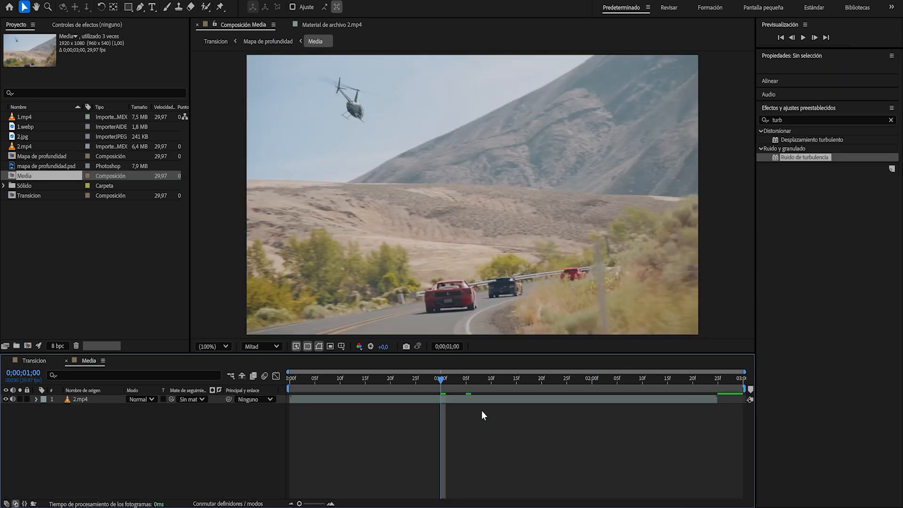
pyautogui.hotkey('ctrl', 'shift', 'd')
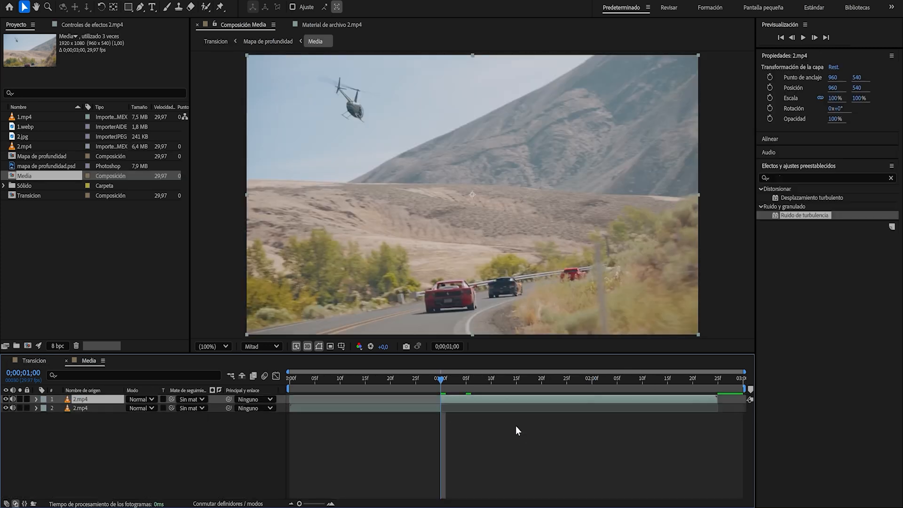
pyautogui.press('Delete')
pyautogui.moveTo(439, 378)
pyautogui.mouseDown()
pyautogui.moveTo(303, 380)
pyautogui.moveTo(440, 379)
pyautogui.mouseUp()
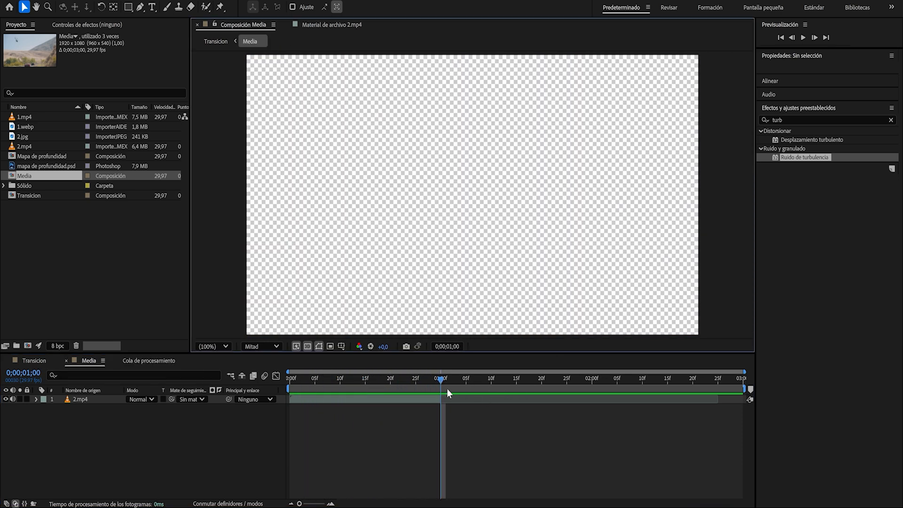
pyautogui.moveTo(446, 388); pyautogui.dragTo(305, 380)
pyautogui.moveTo(402, 391); pyautogui.dragTo(440, 379)
pyautogui.click(81, 399)
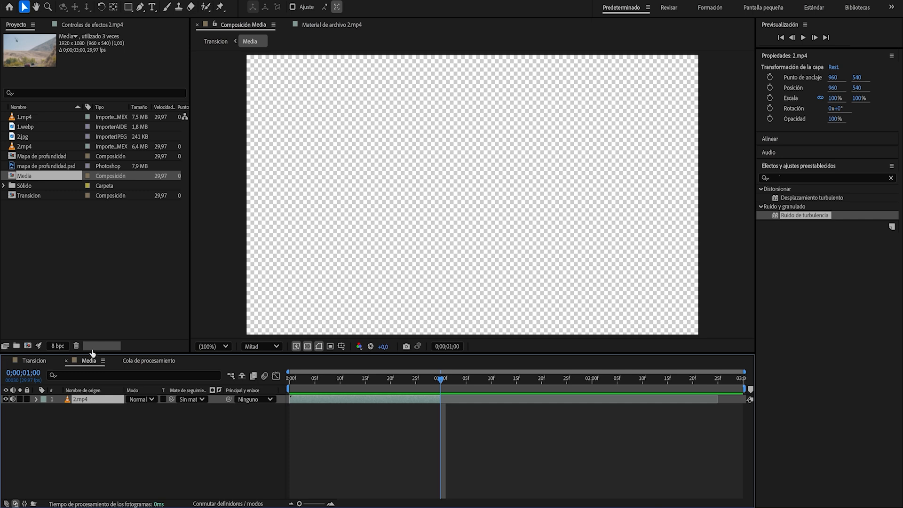
# Try to split the visible [Media] layer below Escaner at 0;00;02;00 in the Transicion composition.
pyautogui.click(28, 361)
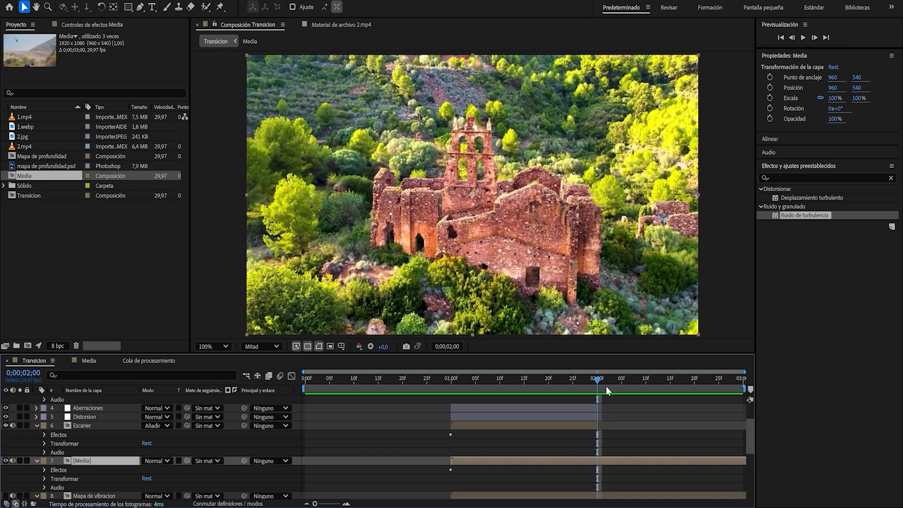
pyautogui.moveTo(598, 384); pyautogui.dragTo(598, 388)
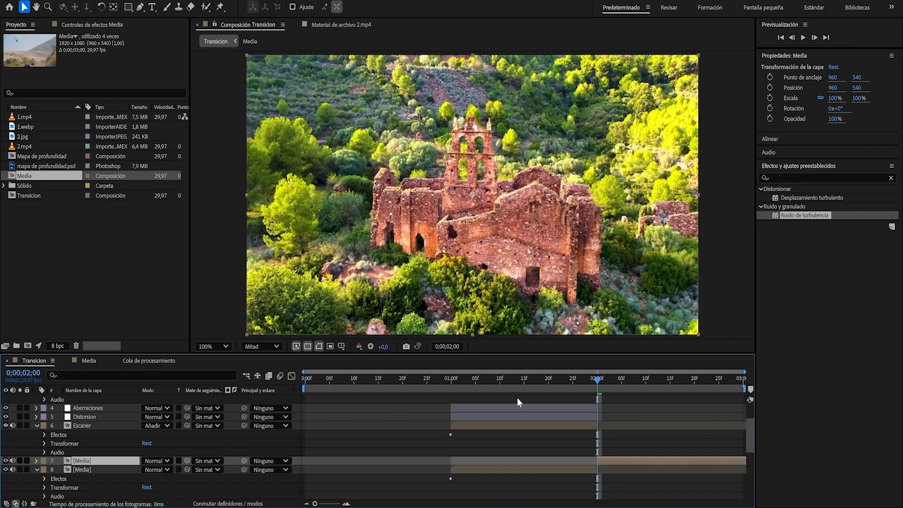
pyautogui.click(576, 398)
pyautogui.moveTo(598, 381)
pyautogui.mouseDown()
pyautogui.moveTo(583, 393)
pyautogui.moveTo(591, 391)
pyautogui.mouseUp()
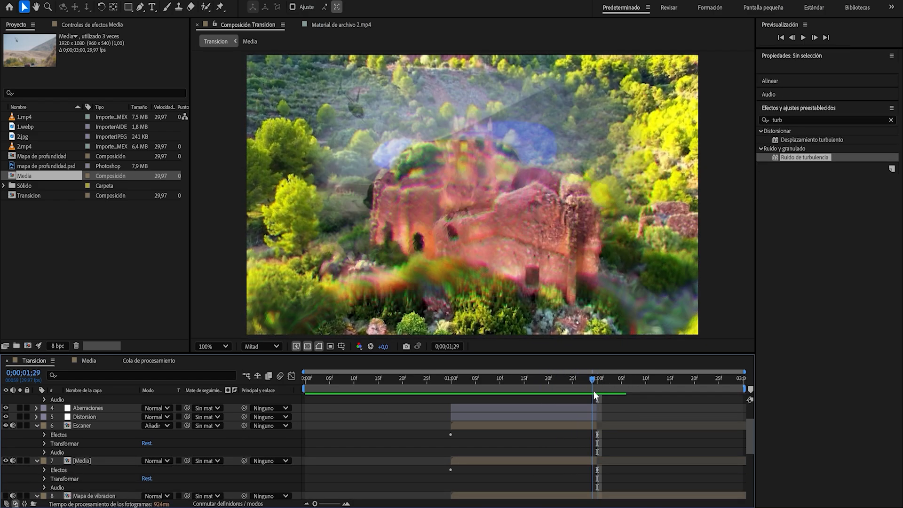
# Add the Media composition to the render queue and collapse the two earlier queue items.
pyautogui.doubleClick(100, 462)
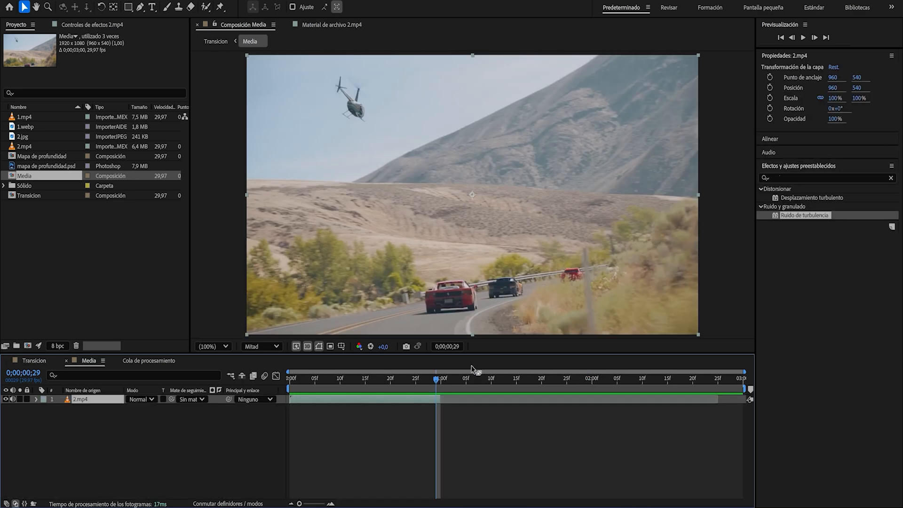
pyautogui.moveTo(442, 380); pyautogui.dragTo(405, 381)
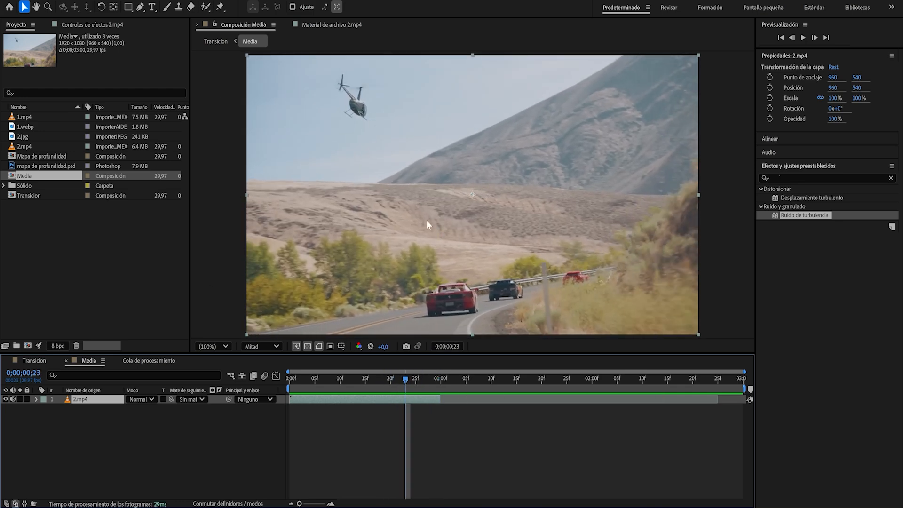
pyautogui.moveTo(397, 378); pyautogui.dragTo(390, 379)
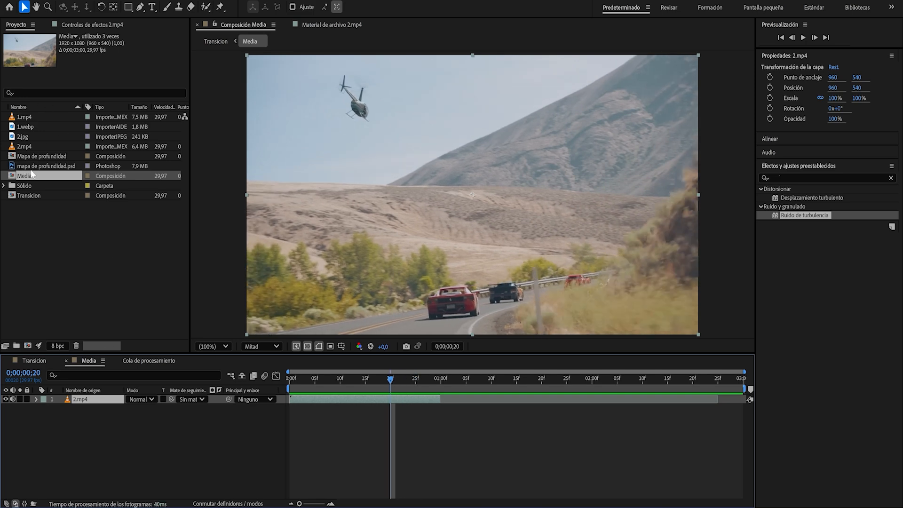
pyautogui.click(30, 176)
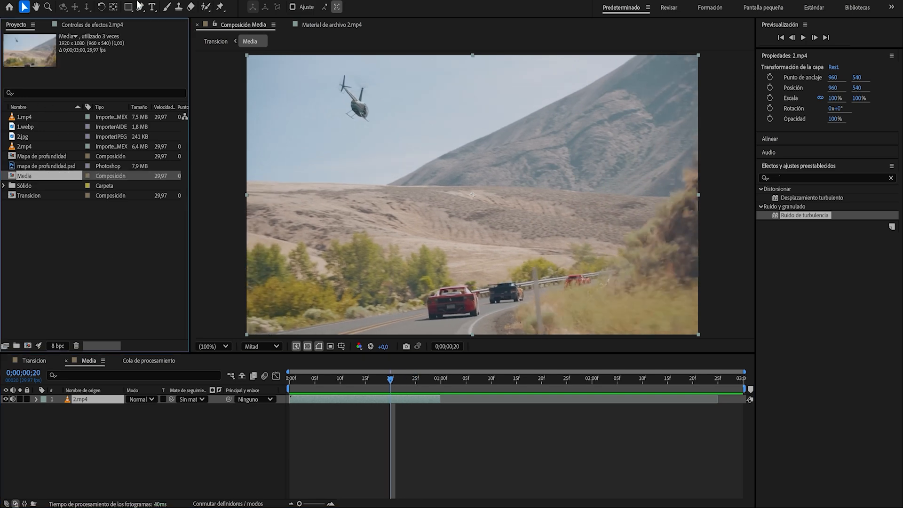
pyautogui.click(16, 2)
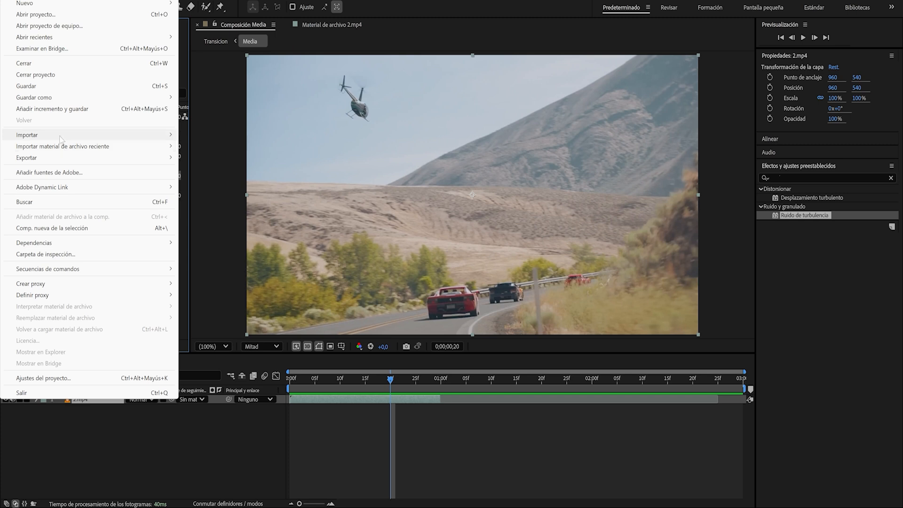
pyautogui.moveTo(59, 164)
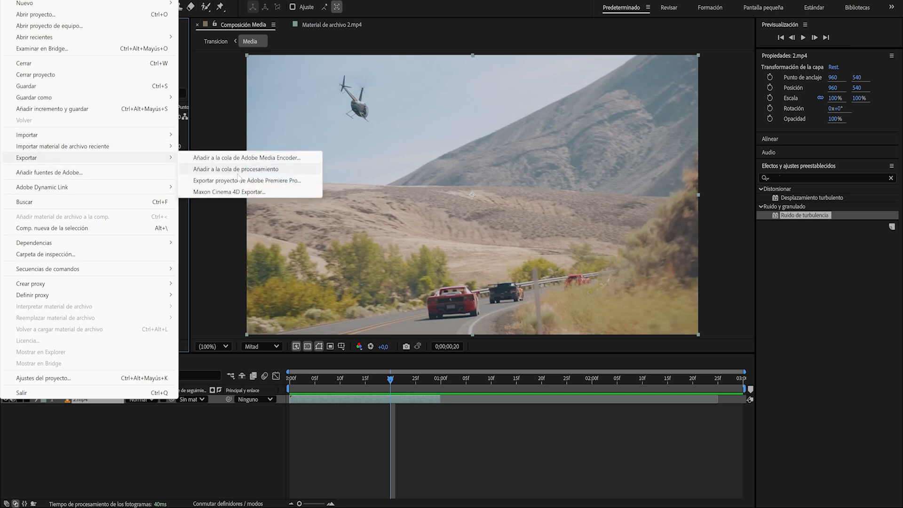
pyautogui.click(262, 172)
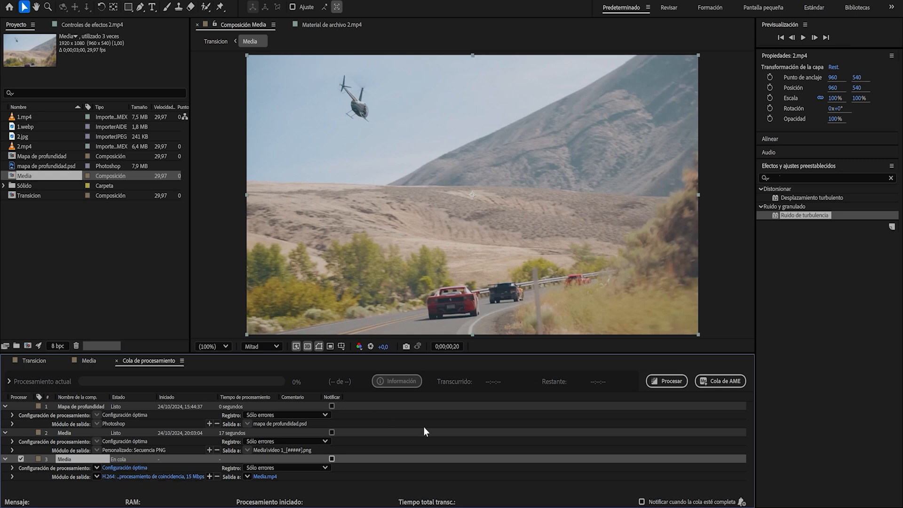
pyautogui.click(6, 432)
pyautogui.click(4, 406)
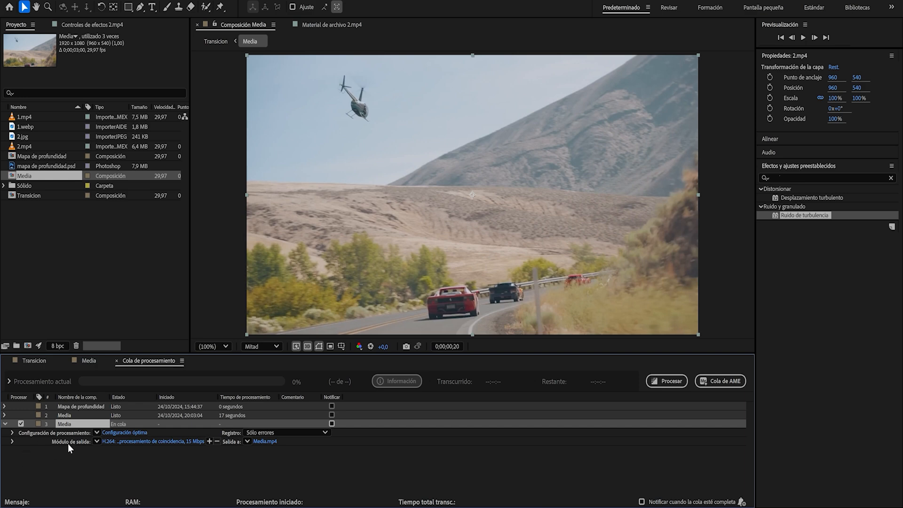
# Change the output module format of the queued Media render from H.264 to a PNG sequence.
pyautogui.click(105, 442)
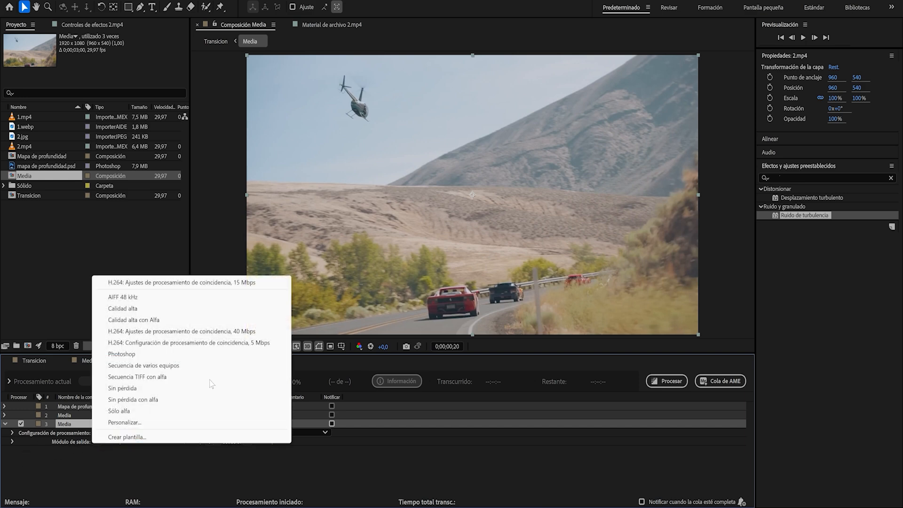
pyautogui.click(169, 282)
pyautogui.click(160, 441)
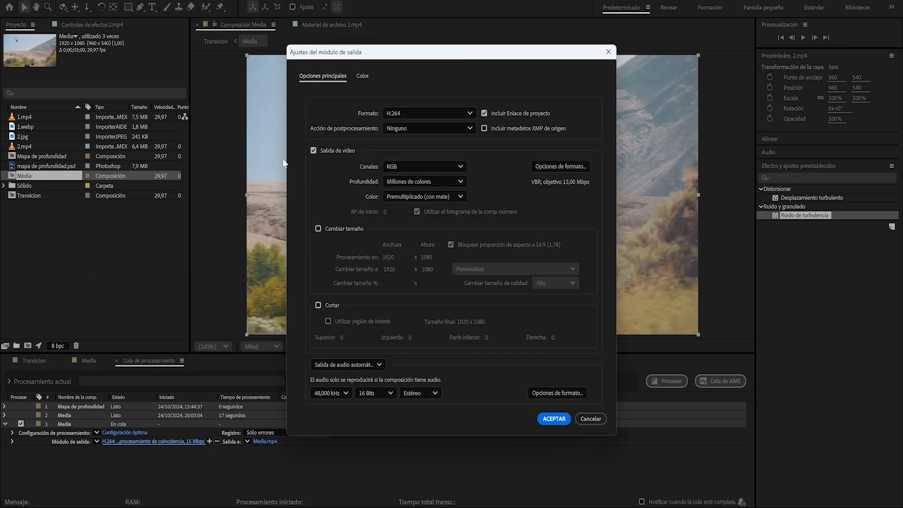
pyautogui.click(431, 113)
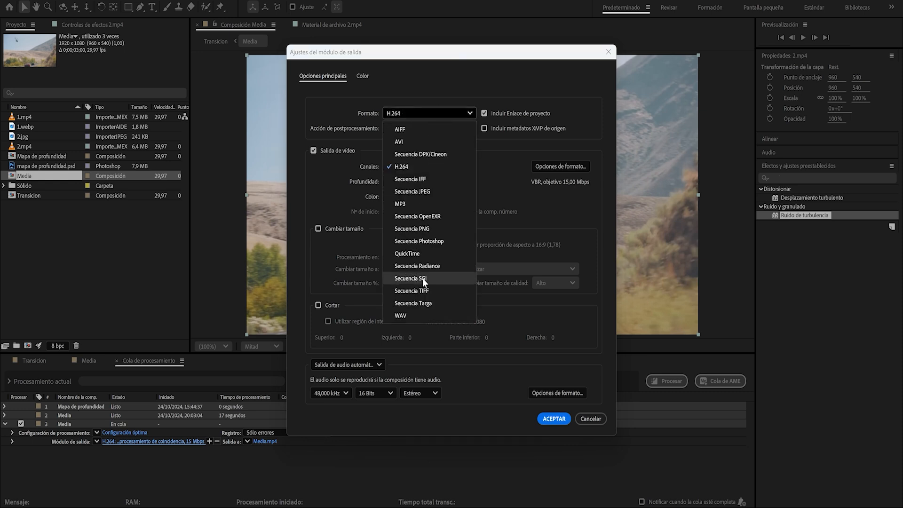
pyautogui.click(445, 229)
pyautogui.click(554, 418)
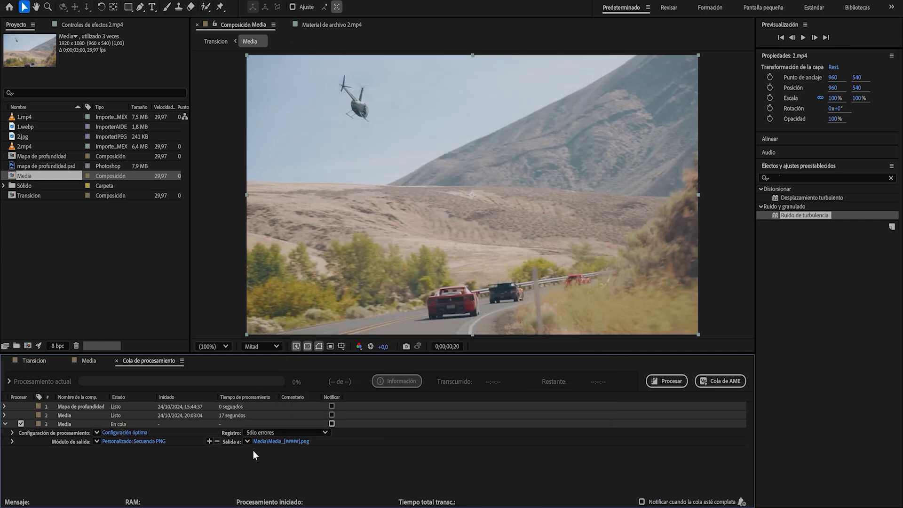
# Name the PNG output media inside a Media subfolder of Transicion onda expansiva and render the queue.
pyautogui.click(290, 440)
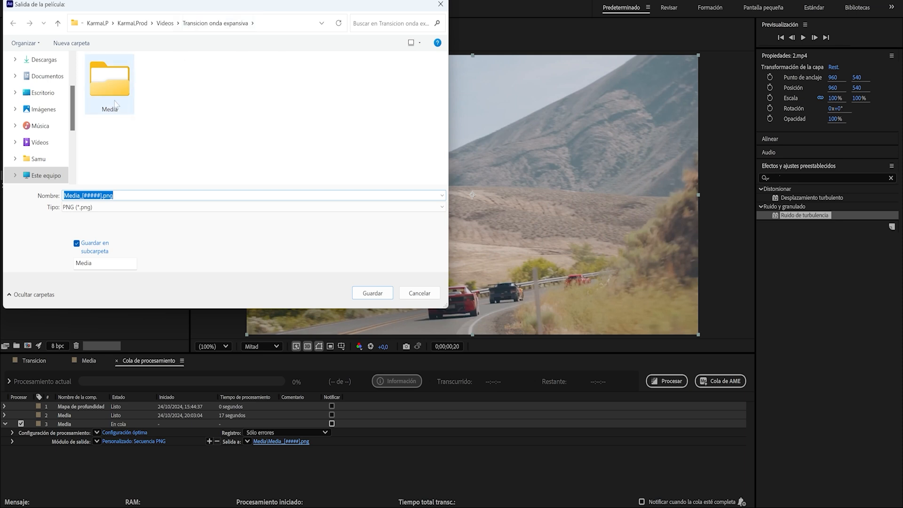
pyautogui.click(115, 84)
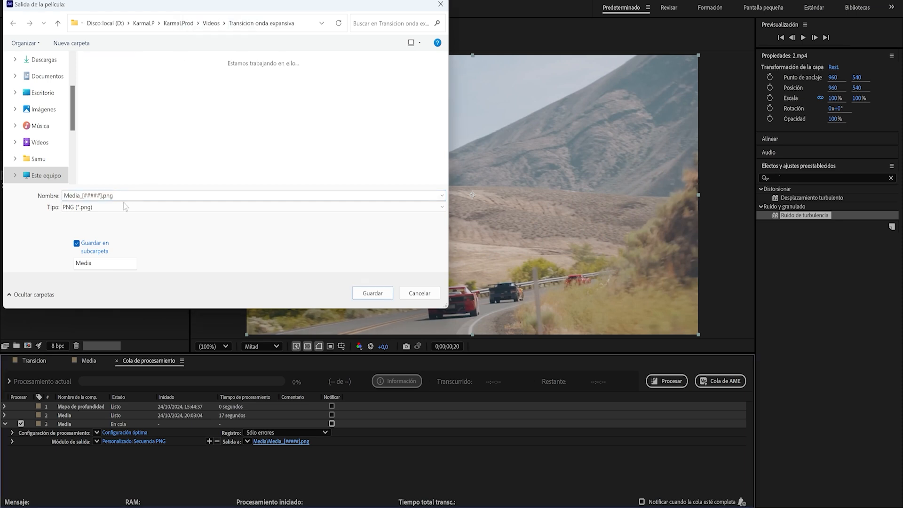
pyautogui.doubleClick(127, 196)
pyautogui.write('media')
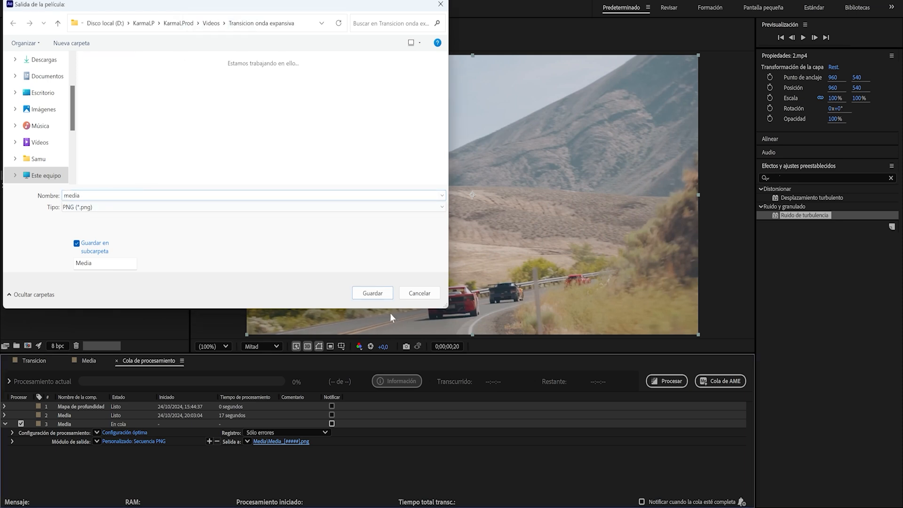
pyautogui.click(377, 293)
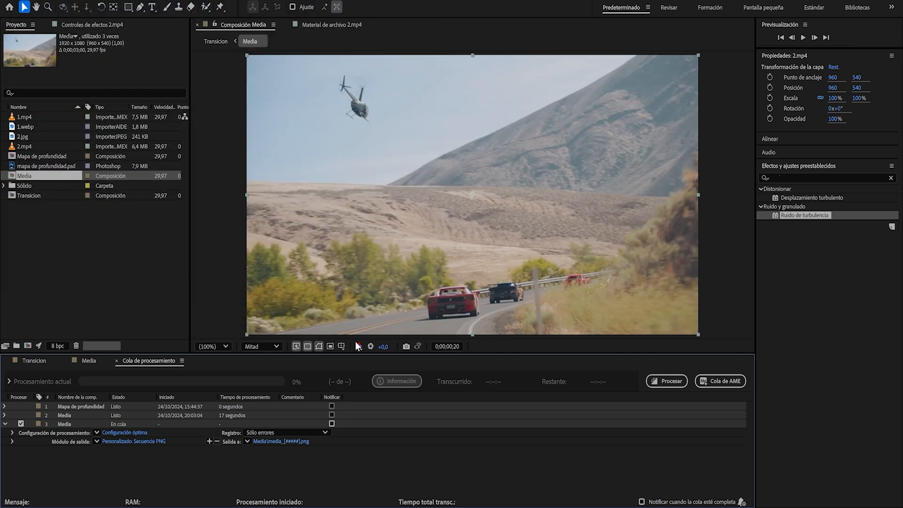
pyautogui.click(683, 380)
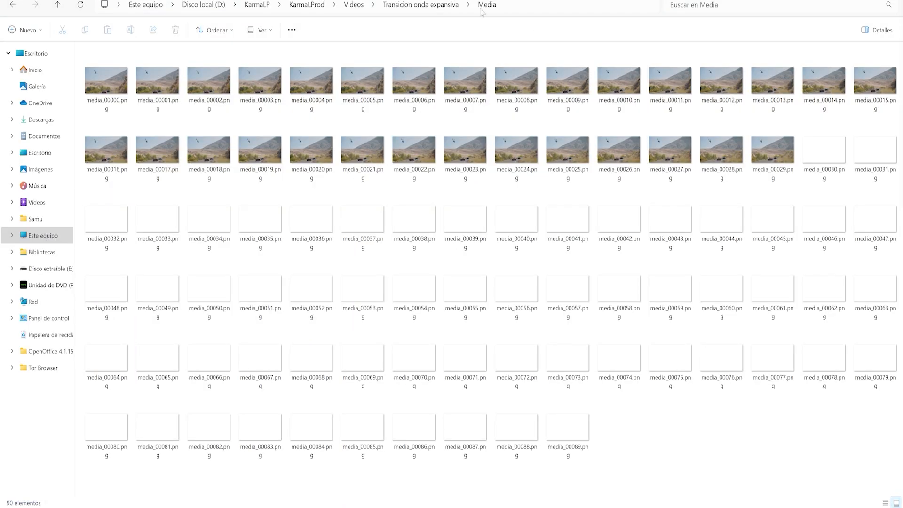
# Examine the rendered PNG frames in the Media folder, stepping through the first images from media_00000.png.
pyautogui.click(408, 5)
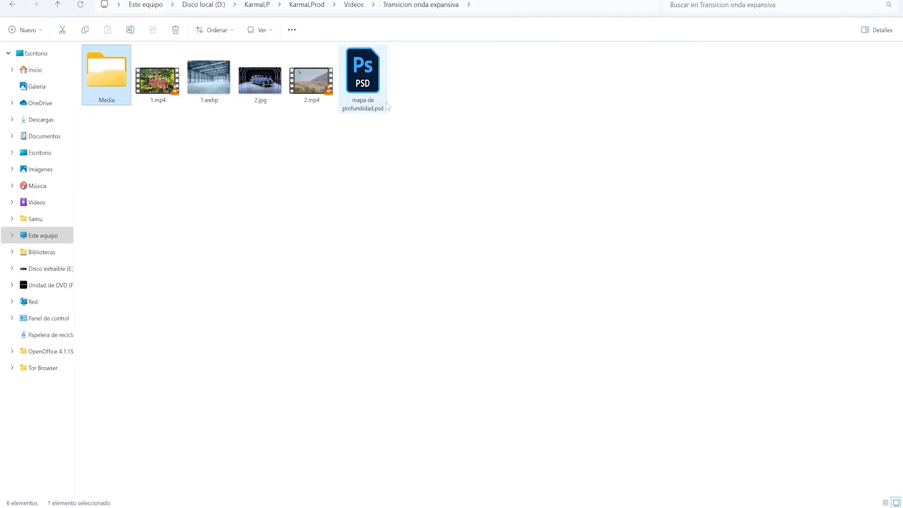
pyautogui.doubleClick(104, 69)
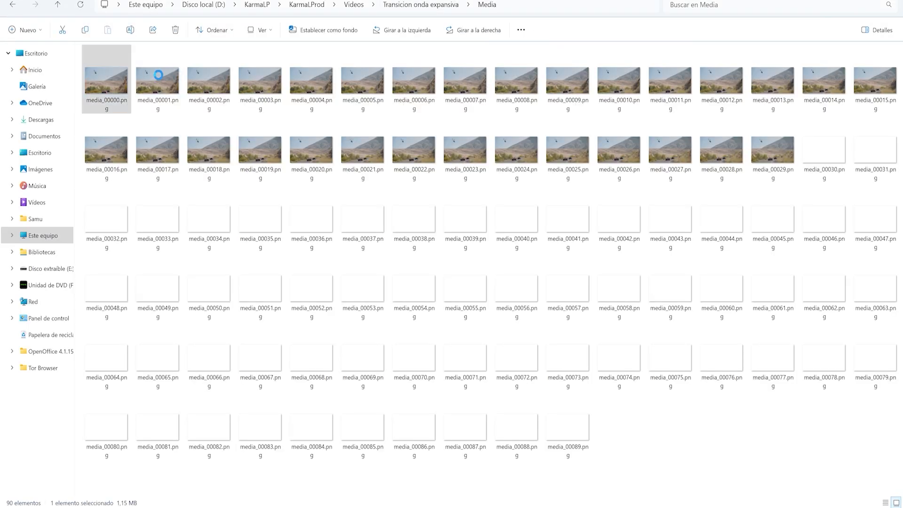
pyautogui.press('Right')
pyautogui.press('Right')
pyautogui.press('Right')
pyautogui.press('Right')
pyautogui.press('Right')
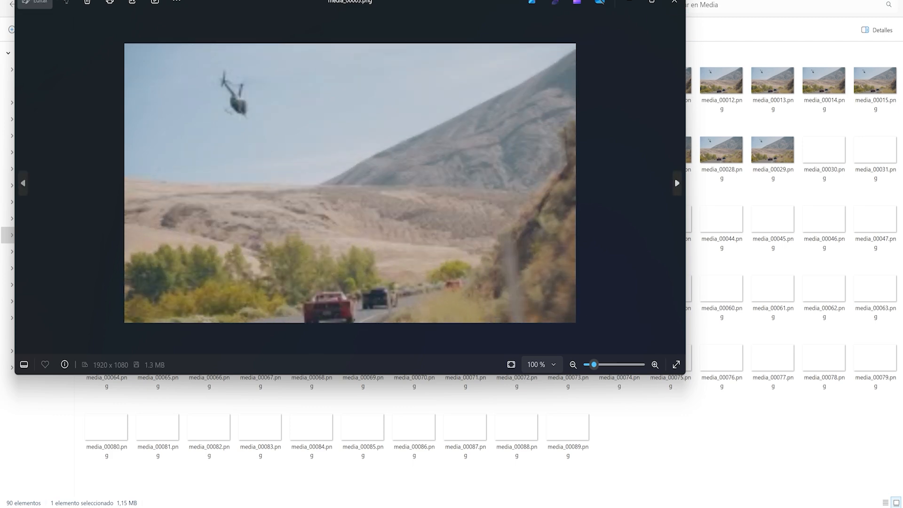
pyautogui.click(674, 2)
# Delete the blank frames media_00030.png to media_00089.png from the Media folder and preview the first remaining frames.
pyautogui.click(837, 159)
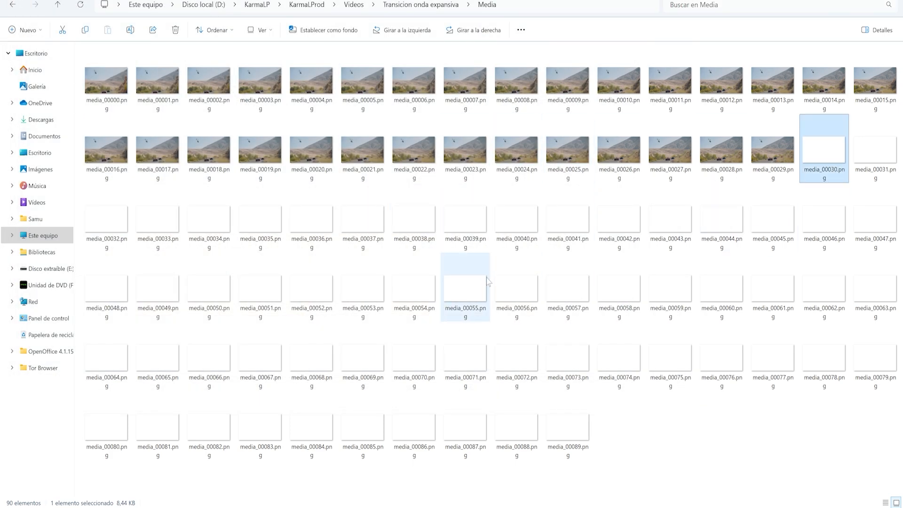
pyautogui.click(478, 247)
pyautogui.doubleClick(823, 151)
pyautogui.click(671, 3)
pyautogui.keyDown('shift'); pyautogui.click(578, 423); pyautogui.keyUp('shift')
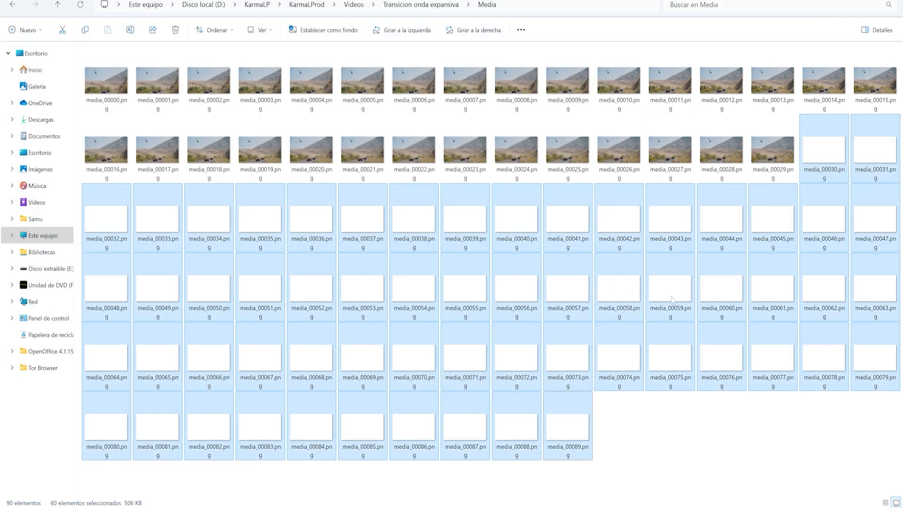
pyautogui.press('Delete')
pyautogui.doubleClick(107, 70)
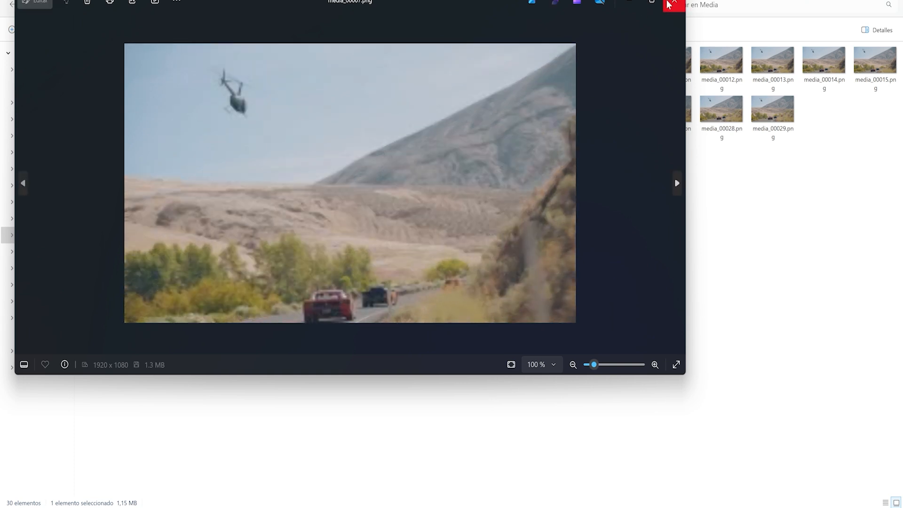
pyautogui.click(672, 4)
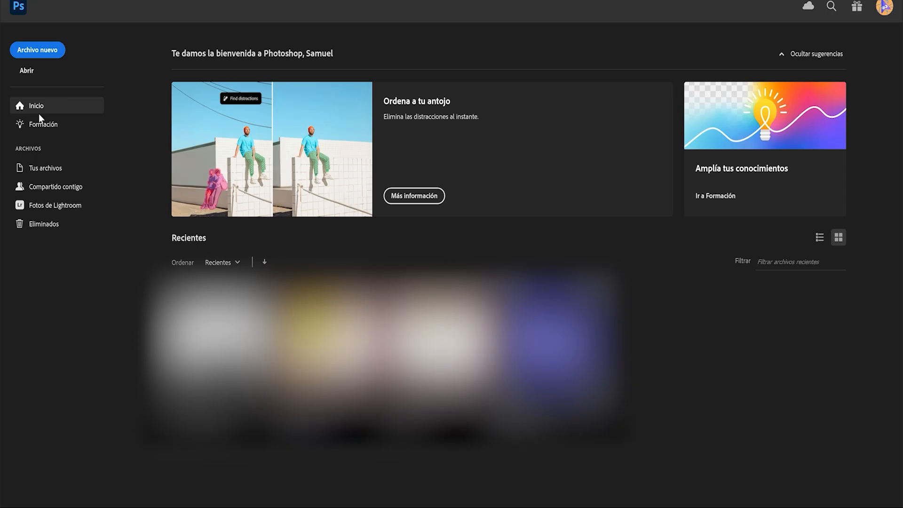
# Switch to Photoshop and open media_00000.png from the Media folder, leaving its missing colour profile unmodified.
pyautogui.click(27, 71)
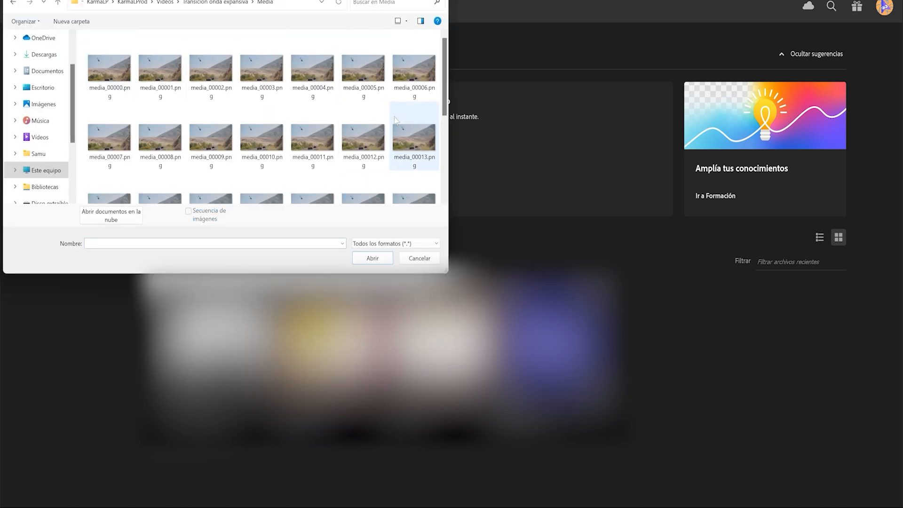
pyautogui.click(107, 78)
pyautogui.doubleClick(108, 77)
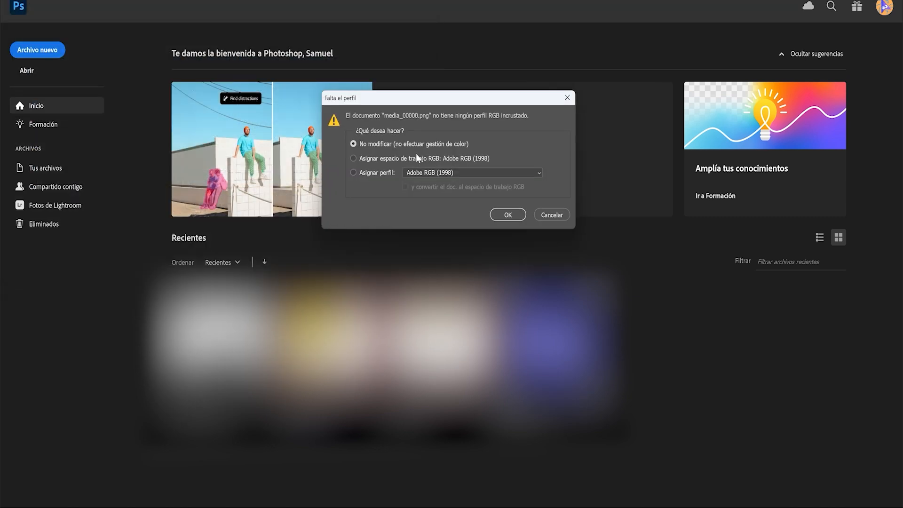
pyautogui.click(508, 215)
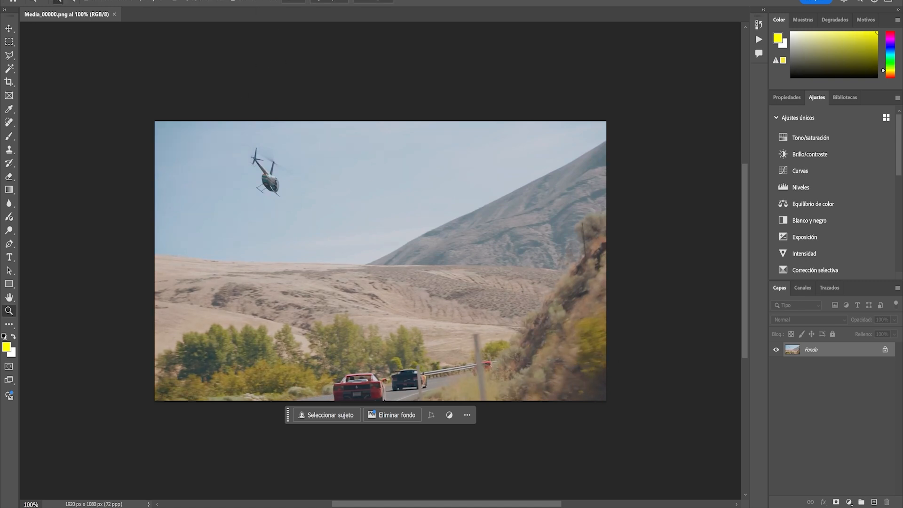
# Create an action named Macro in the Acciones por defecto set and start recording it.
pyautogui.click(225, 0)
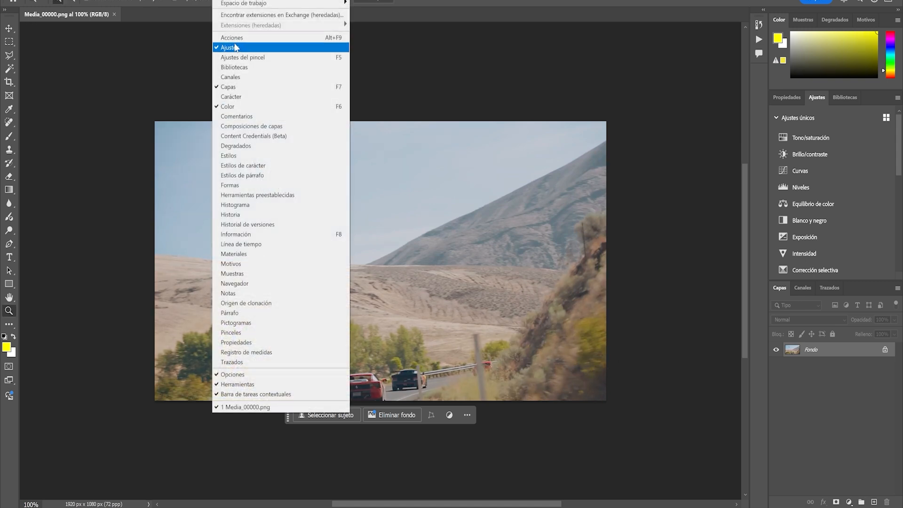
pyautogui.click(243, 38)
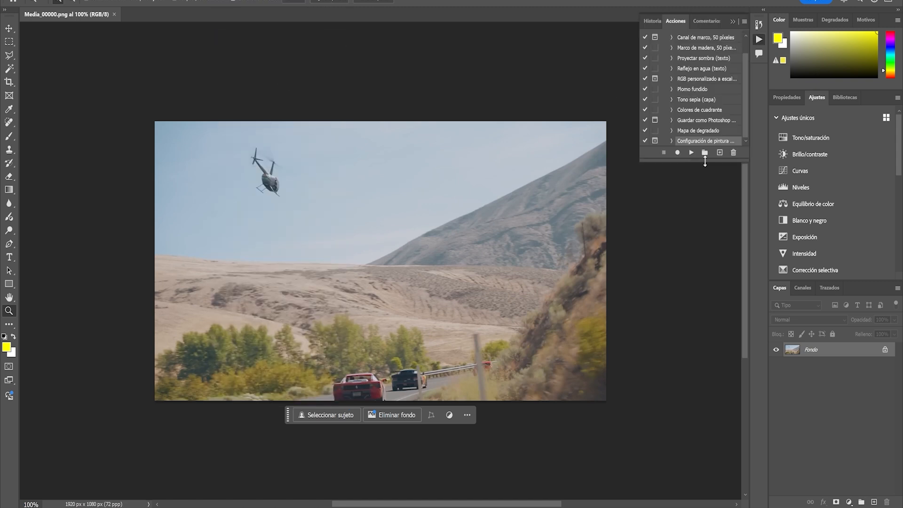
pyautogui.click(718, 153)
pyautogui.write('Macro')
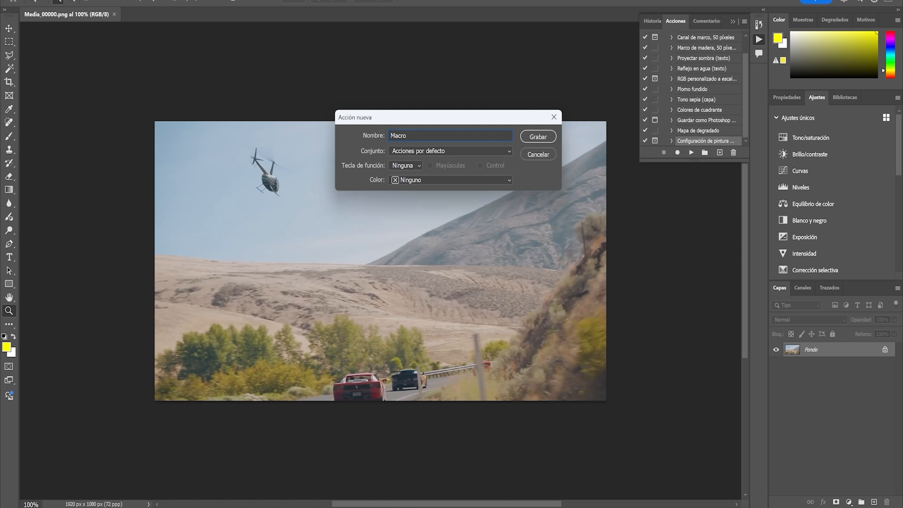
pyautogui.click(538, 137)
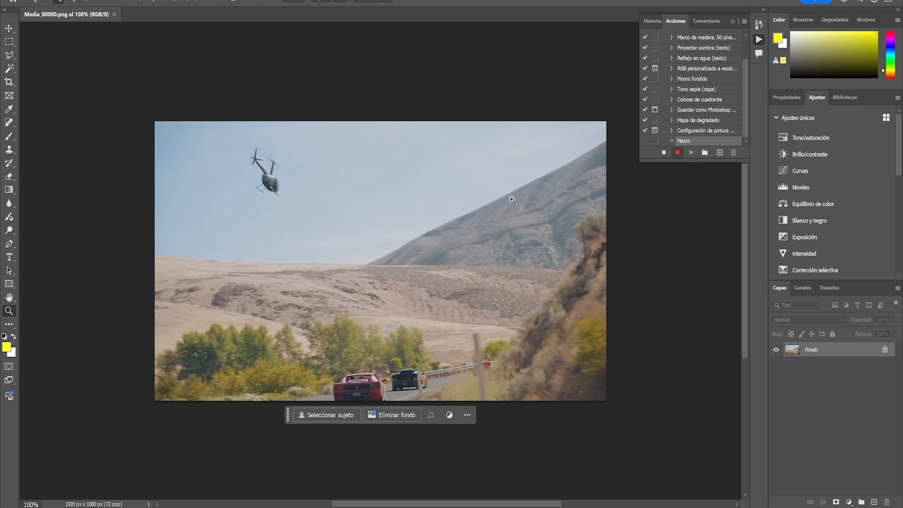
# Apply the Desenfoque de profundidad neural filter with depth-map-only output to a new layer.
pyautogui.click(161, 0)
pyautogui.click(171, 19)
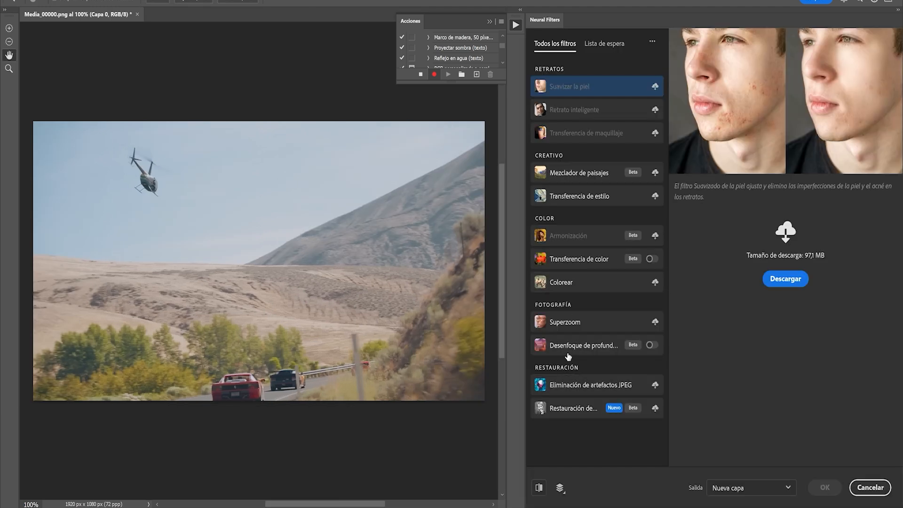
pyautogui.click(650, 345)
pyautogui.scroll(-3, 712, 404)
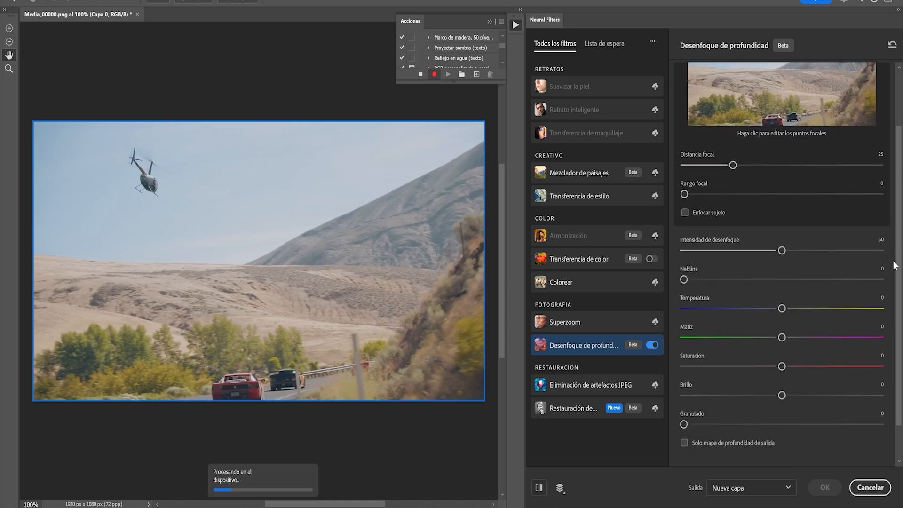
pyautogui.click(686, 399)
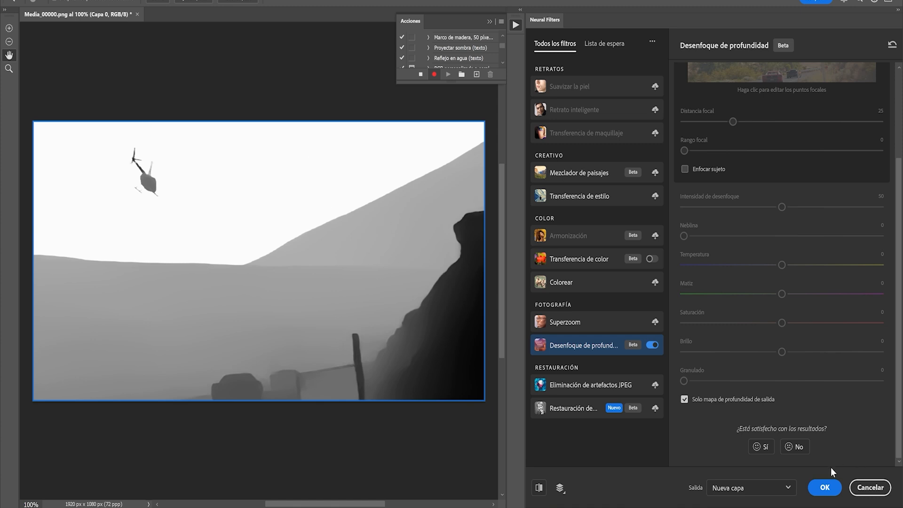
pyautogui.click(825, 488)
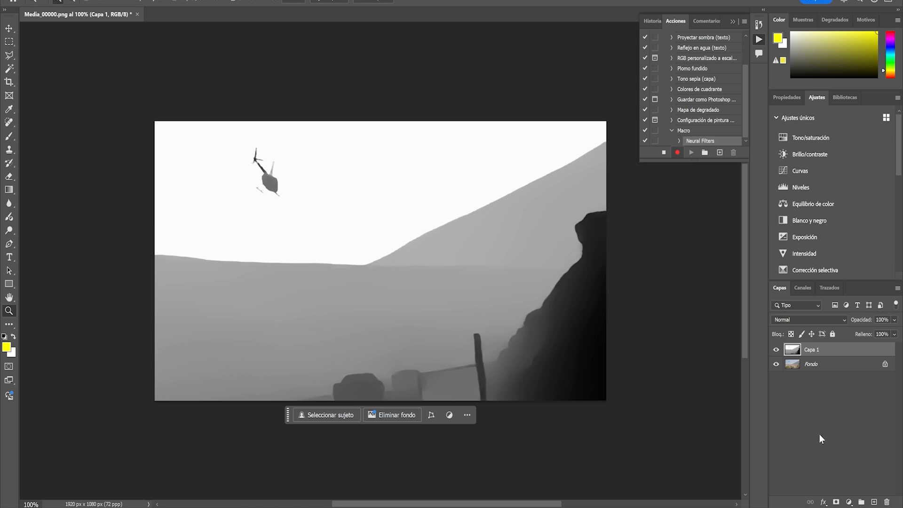
# Merge the depth map with the background layer, save the PNG, stop recording the Macro action and close the image.
pyautogui.hotkey('ctrl', 'e')
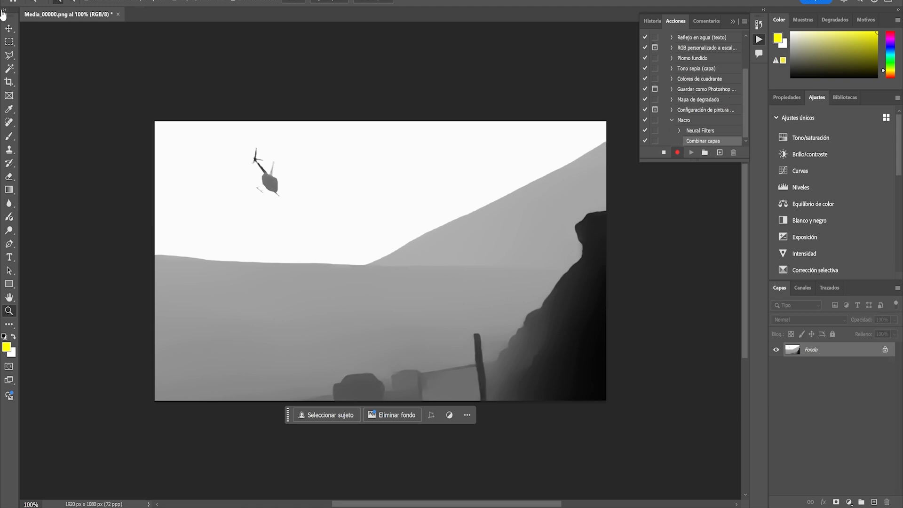
pyautogui.click(23, 0)
pyautogui.click(45, 95)
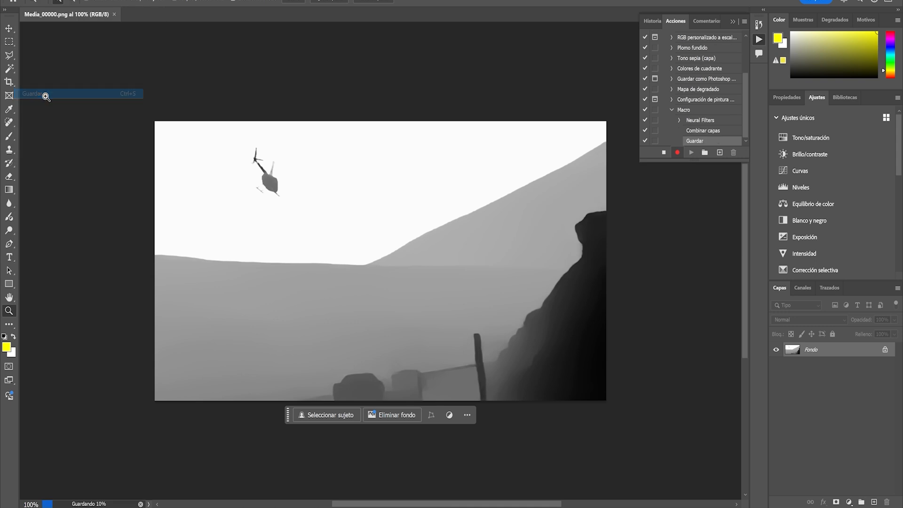
pyautogui.click(663, 154)
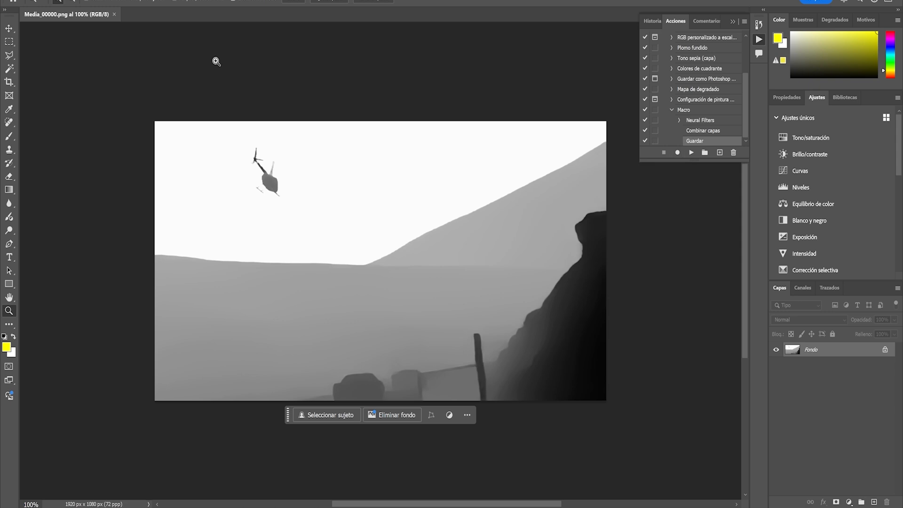
pyautogui.click(114, 15)
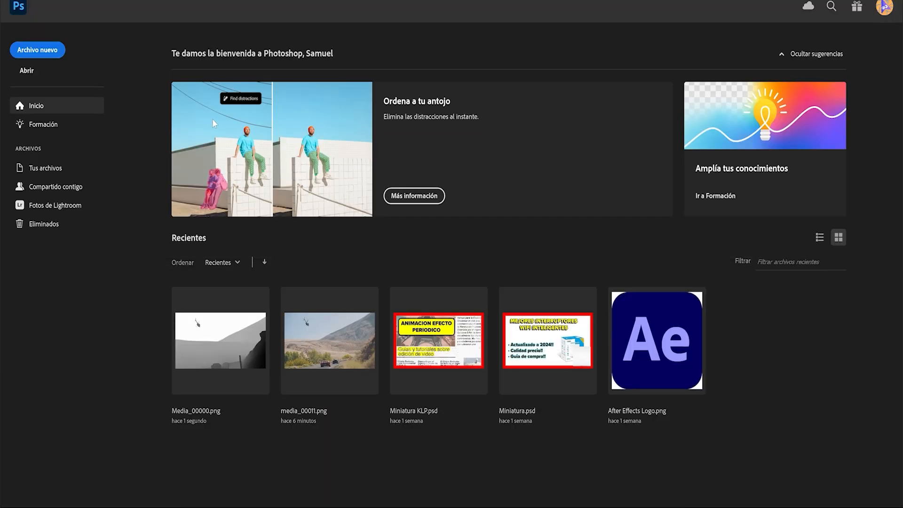
# Set up a Lote batch process that plays the Macro action from the Acciones por defecto set.
pyautogui.click(24, 0)
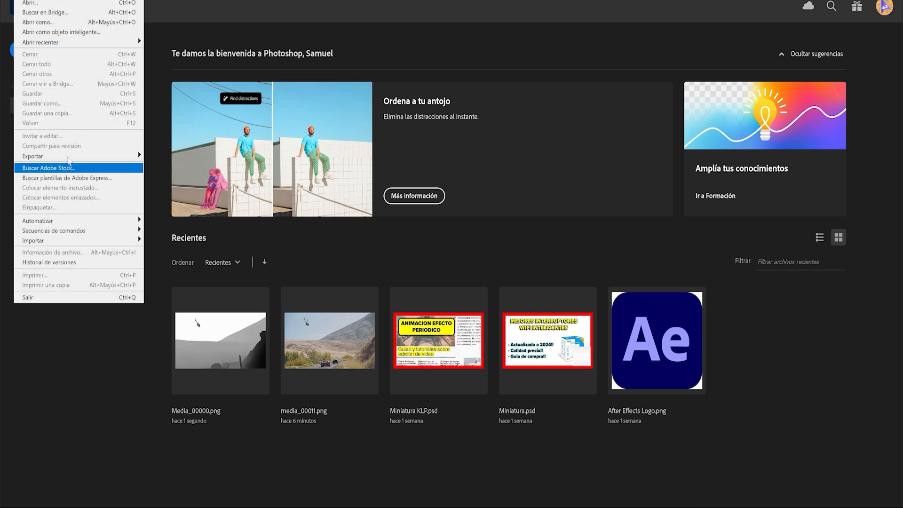
pyautogui.moveTo(77, 220)
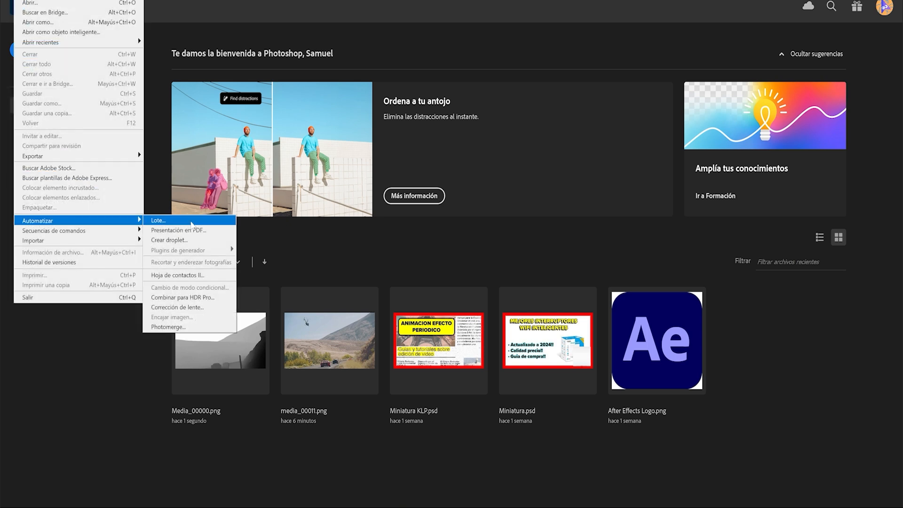
pyautogui.click(192, 221)
pyautogui.click(267, 116)
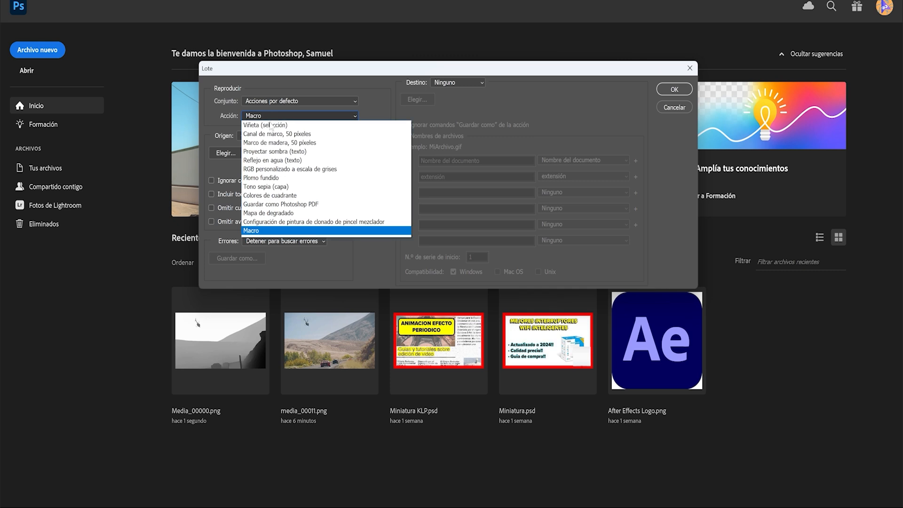
pyautogui.click(270, 231)
pyautogui.click(262, 116)
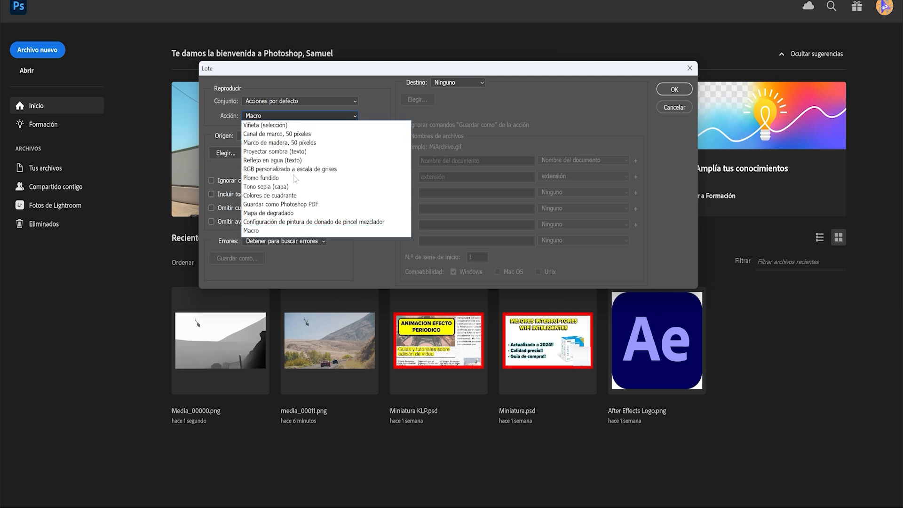
pyautogui.click(264, 231)
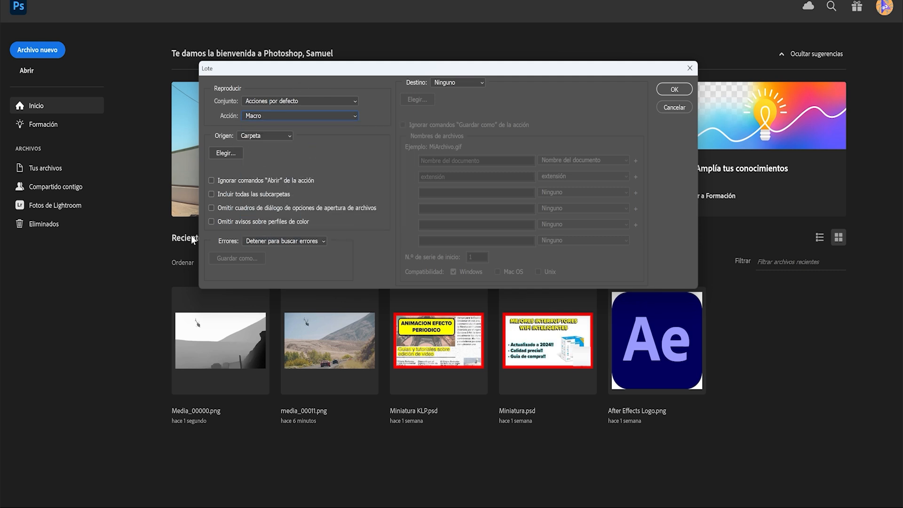
# Choose D:\KarmaLP\KarmaLProd\Videos\Transicion onda expansiva\Media as the batch source folder and run the batch.
pyautogui.click(233, 153)
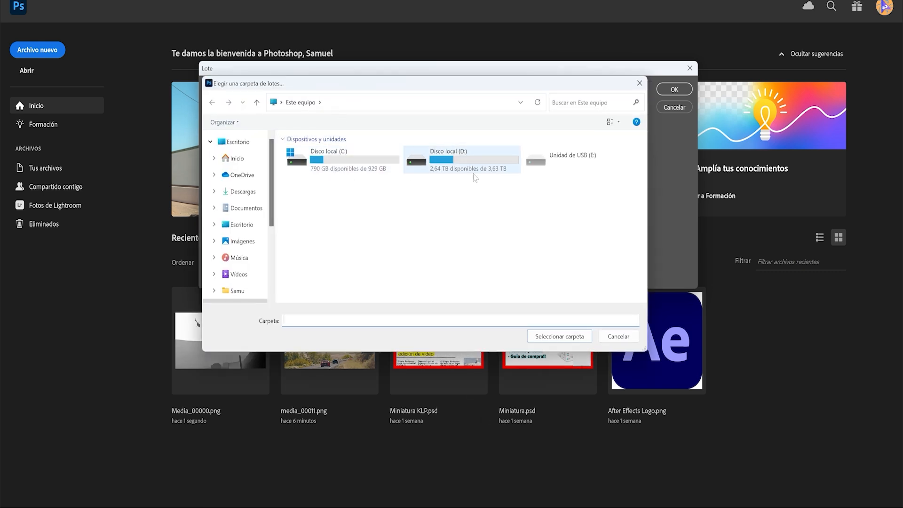
pyautogui.doubleClick(458, 179)
pyautogui.doubleClick(329, 226)
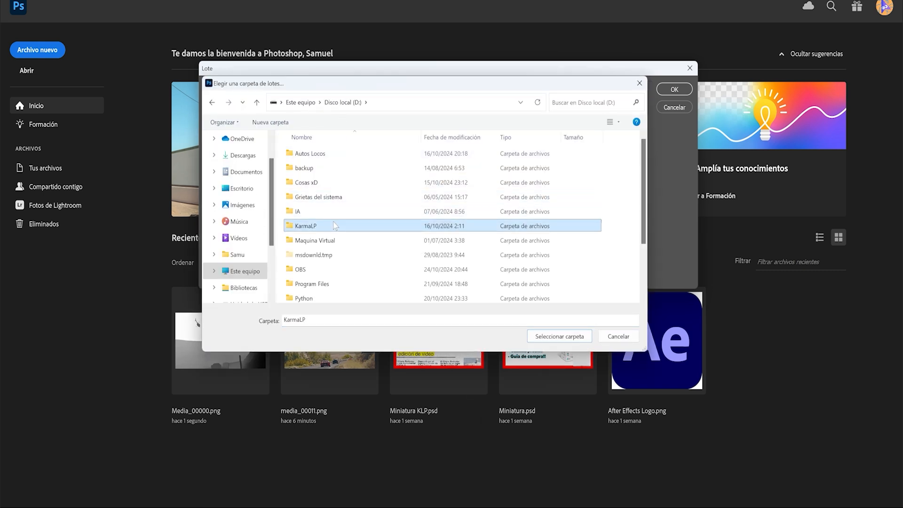
pyautogui.doubleClick(329, 183)
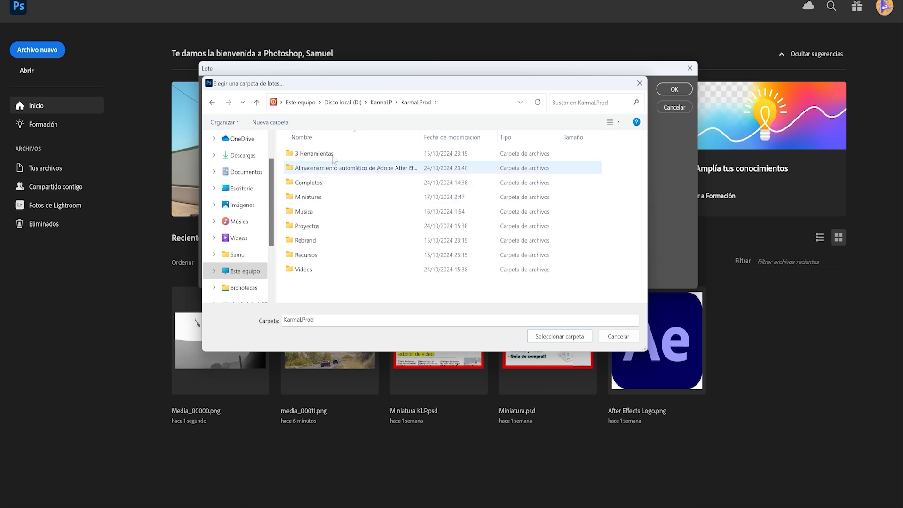
pyautogui.click(318, 270)
pyautogui.doubleClick(317, 269)
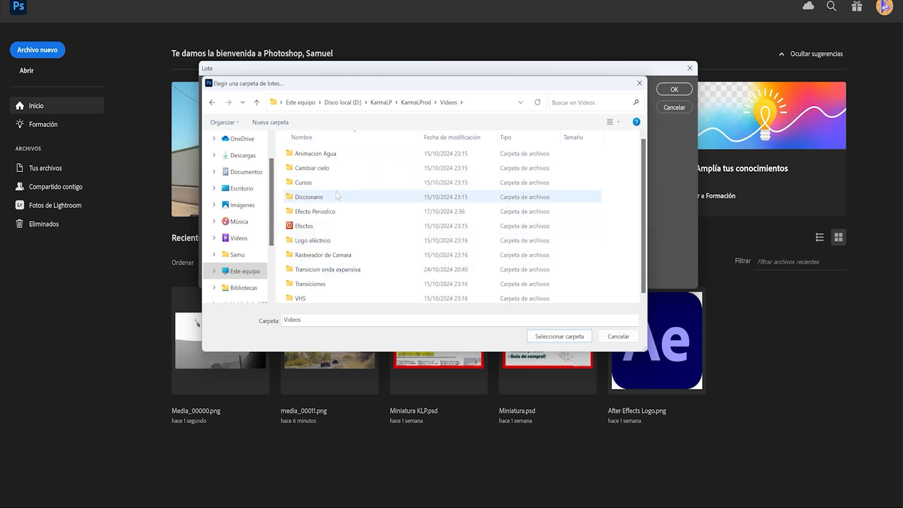
pyautogui.doubleClick(339, 271)
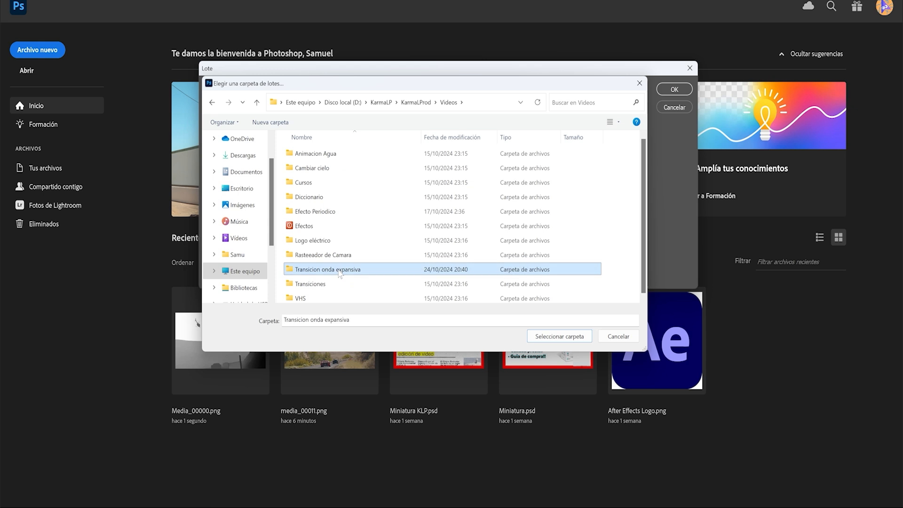
pyautogui.doubleClick(328, 154)
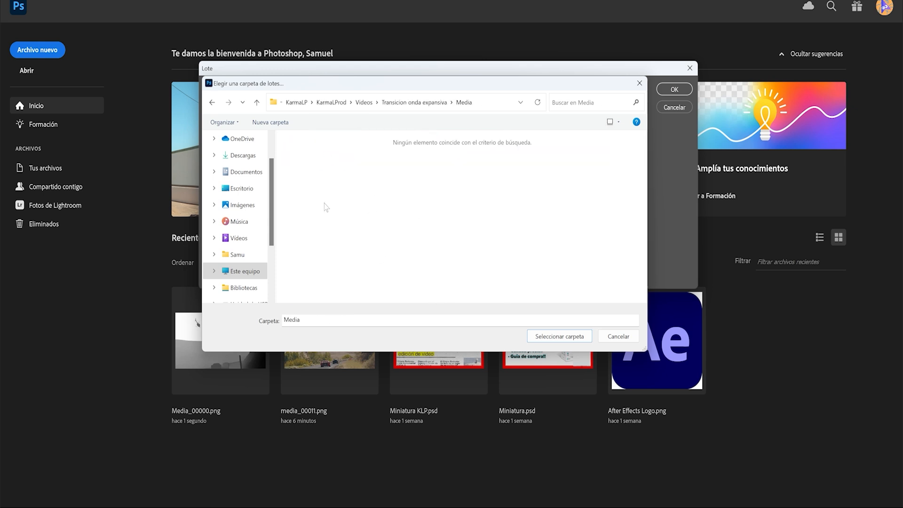
pyautogui.click(547, 332)
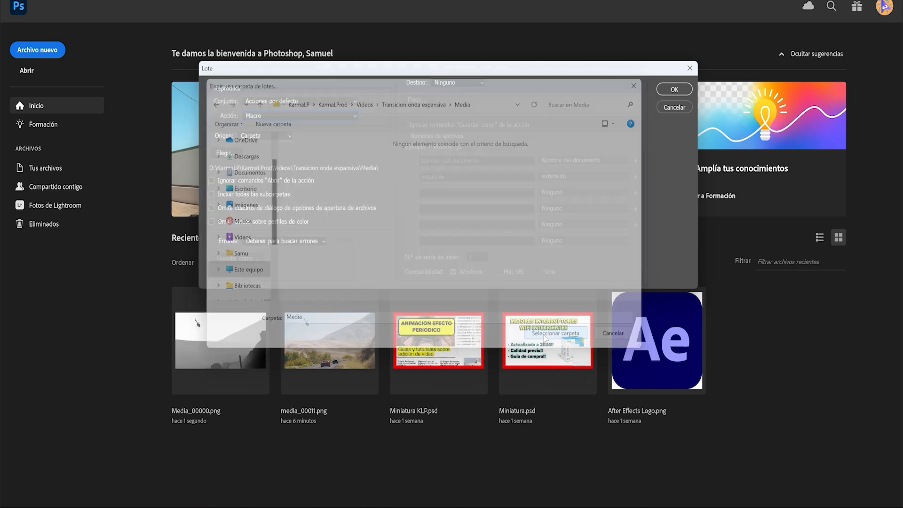
pyautogui.click(674, 89)
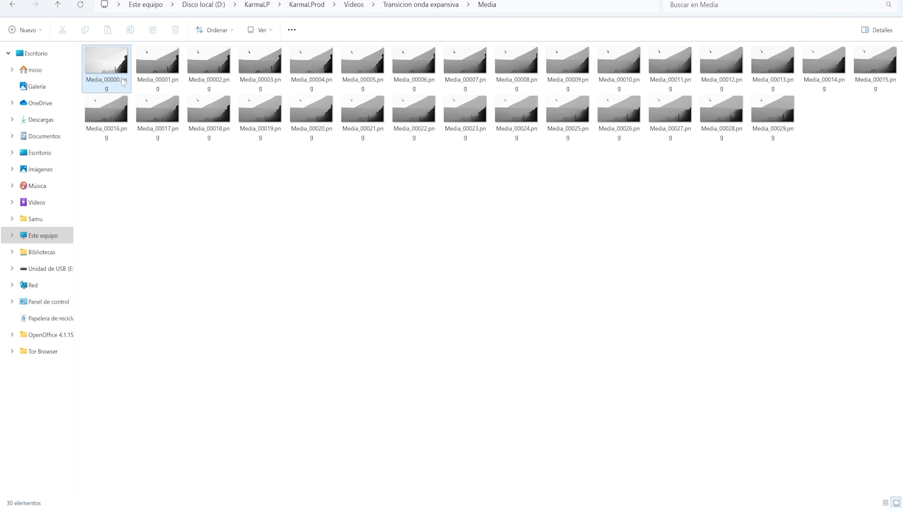
# Open Media_00000.png from the Media folder in the image viewer, examine the depth-map frames in sequence and close the viewer.
pyautogui.doubleClick(106, 61)
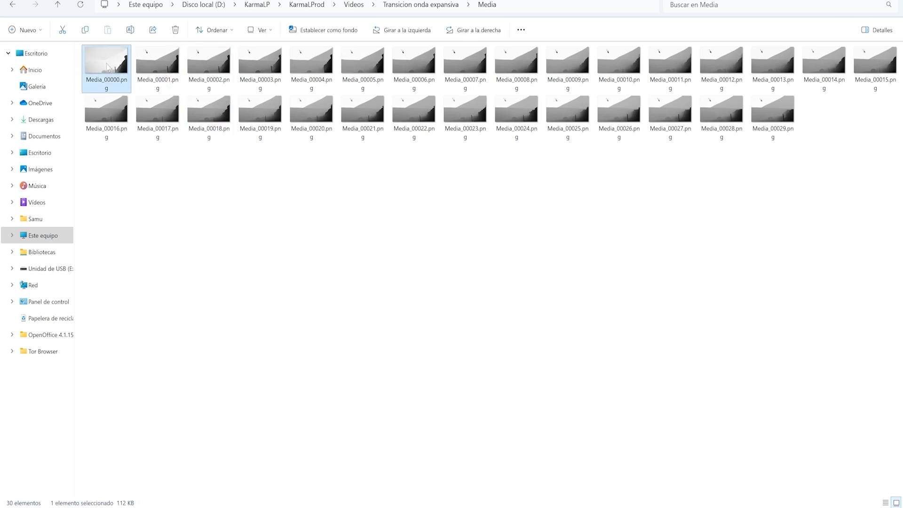
pyautogui.press('Right')
pyautogui.press('Right')
pyautogui.press('Right')
pyautogui.press('Right')
pyautogui.press('Right')
pyautogui.press('Right')
pyautogui.press('Right')
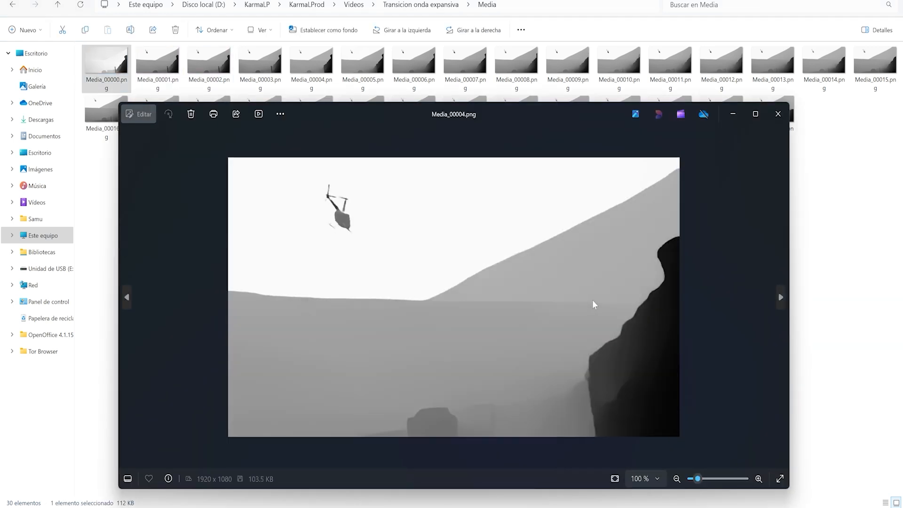
pyautogui.press('Right')
pyautogui.press('Right')
pyautogui.press('Right')
pyautogui.press('Right')
pyautogui.press('Right')
pyautogui.press('Right')
pyautogui.press('Right')
pyautogui.press('Right')
pyautogui.press('Right')
pyautogui.press('Right')
pyautogui.press('Right')
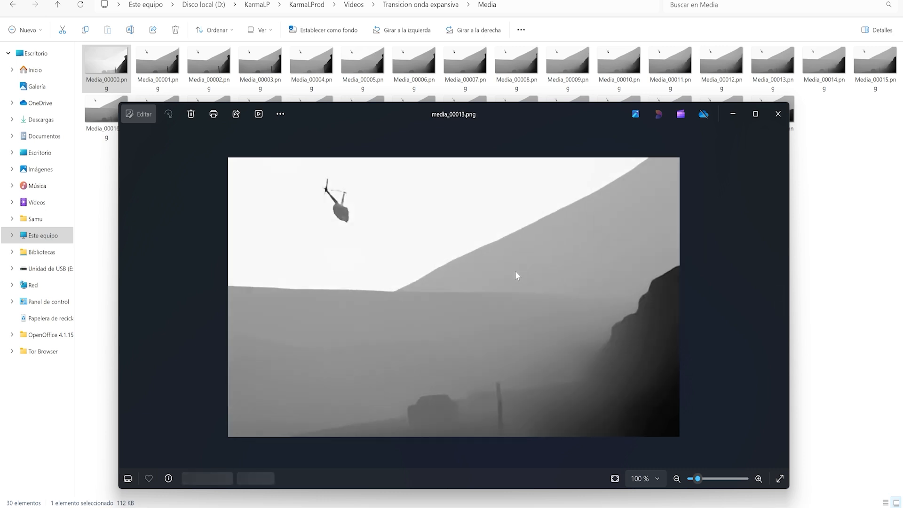
pyautogui.press('Right')
pyautogui.press('Right')
pyautogui.press('Right')
pyautogui.press('Right')
pyautogui.press('Right')
pyautogui.press('Right')
pyautogui.press('Right')
pyautogui.press('Right')
pyautogui.press('Right')
pyautogui.press('Right')
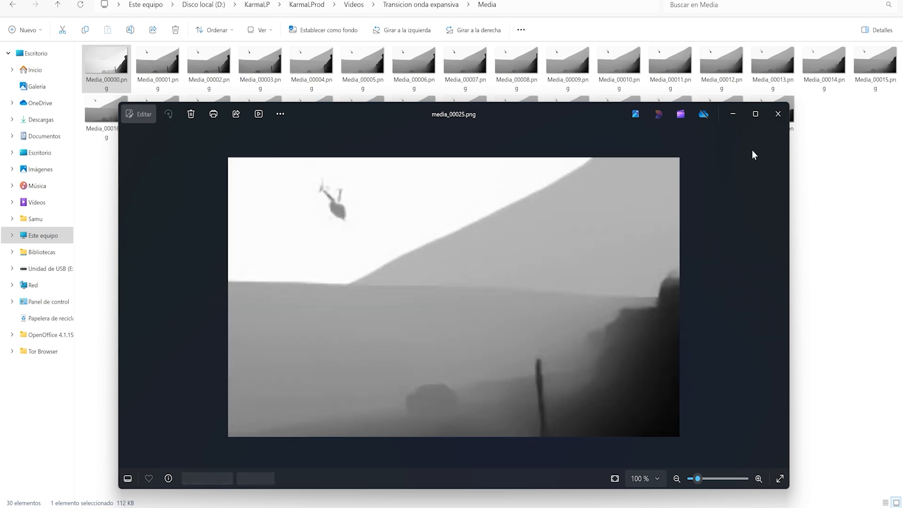
pyautogui.click(777, 115)
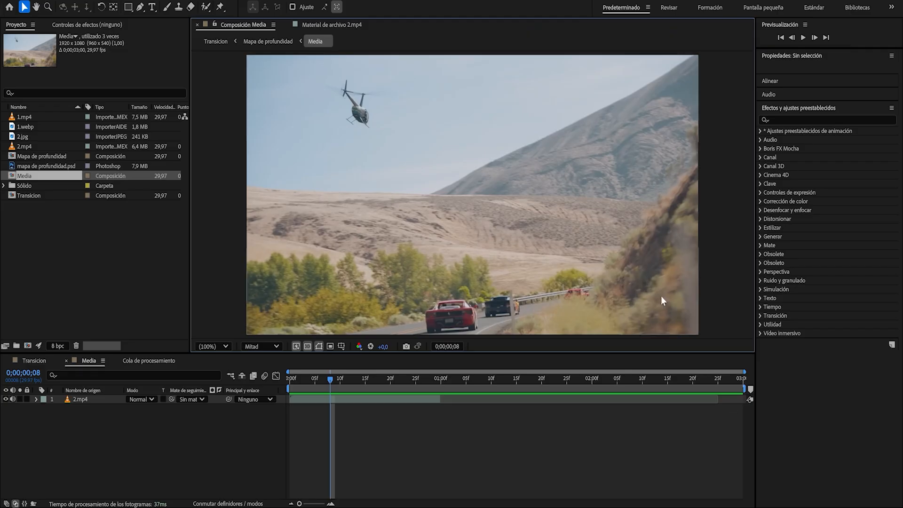
# Switch to After Effects and import the Media folder's frames as a PNG sequence starting from Media_00000.png.
pyautogui.click(13, 2)
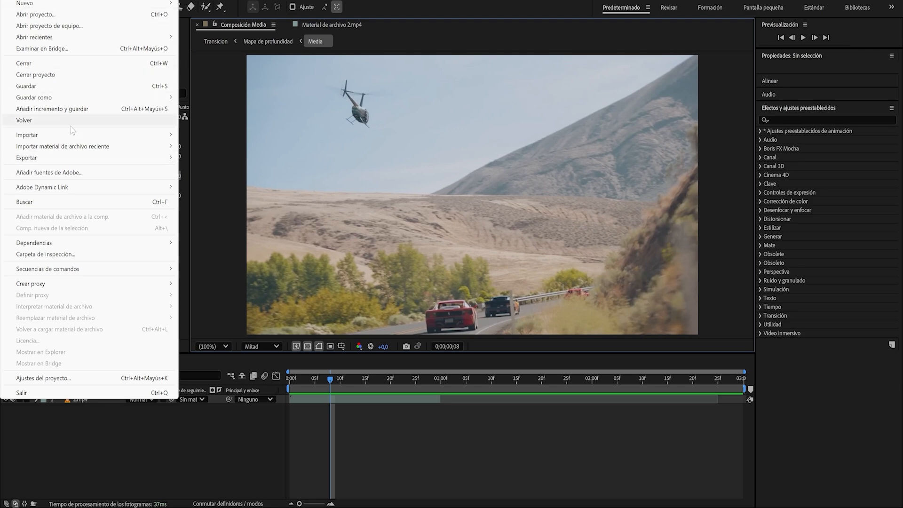
pyautogui.moveTo(81, 135)
pyautogui.click(231, 135)
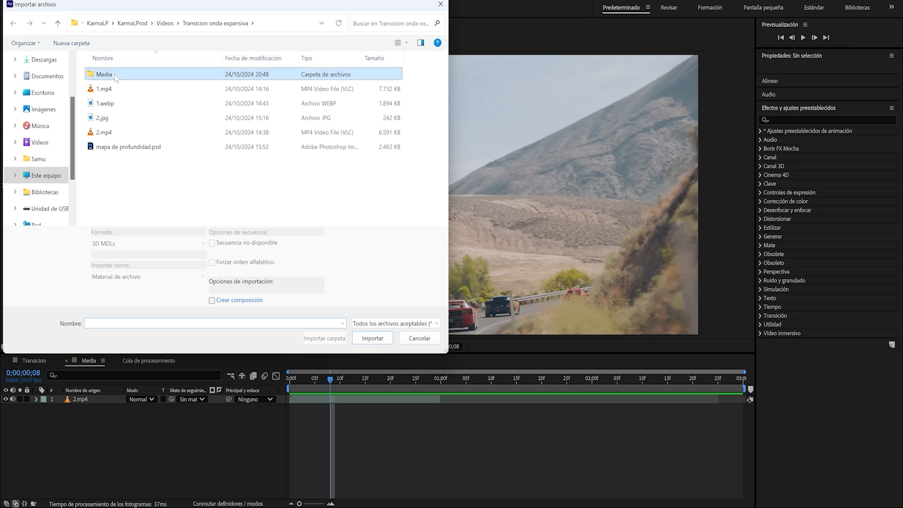
pyautogui.doubleClick(118, 75)
pyautogui.click(118, 86)
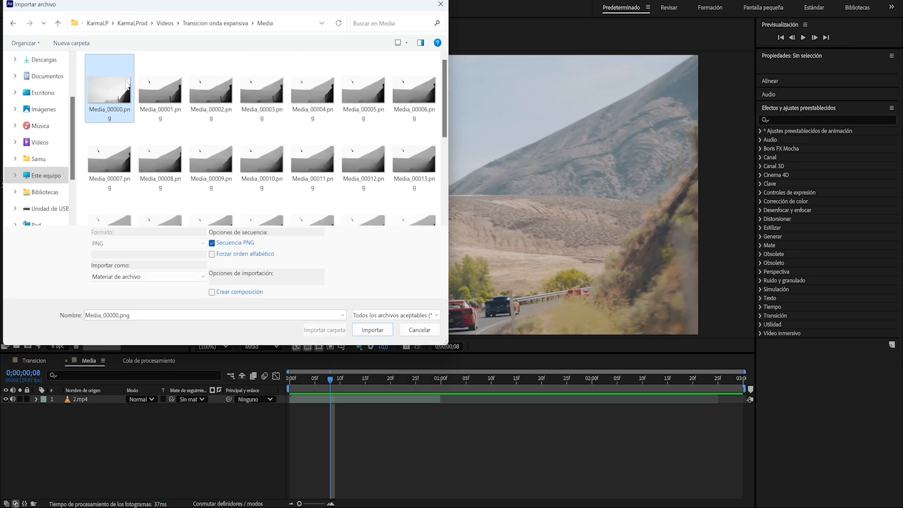
pyautogui.click(372, 330)
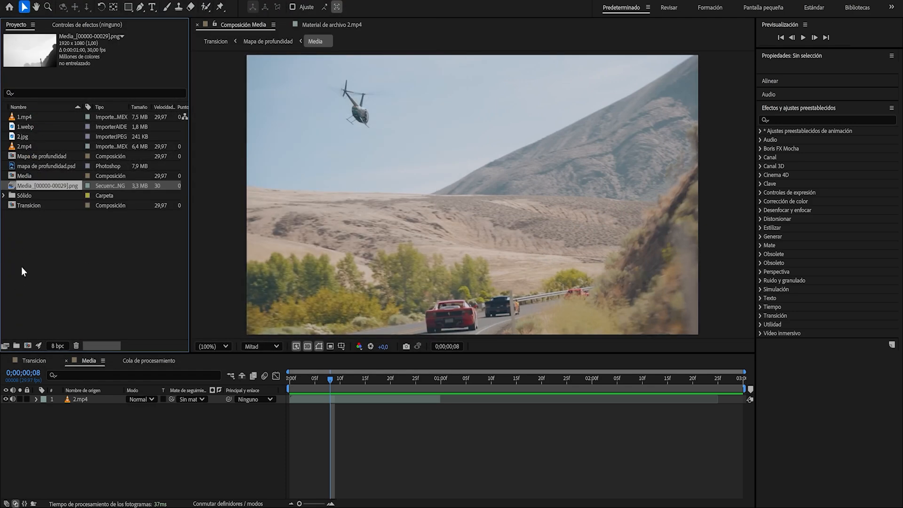
pyautogui.doubleClick(33, 161)
pyautogui.moveTo(49, 186); pyautogui.dragTo(79, 398)
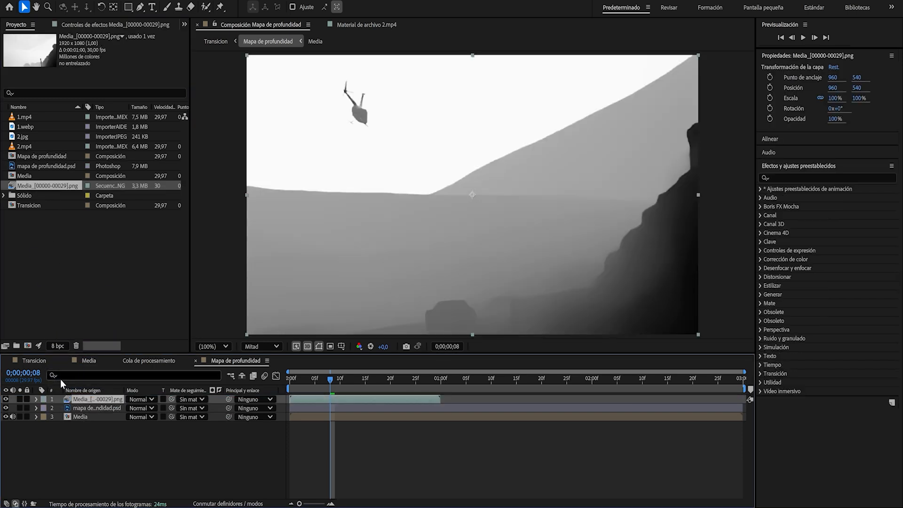
pyautogui.click(83, 407)
pyautogui.press('Delete')
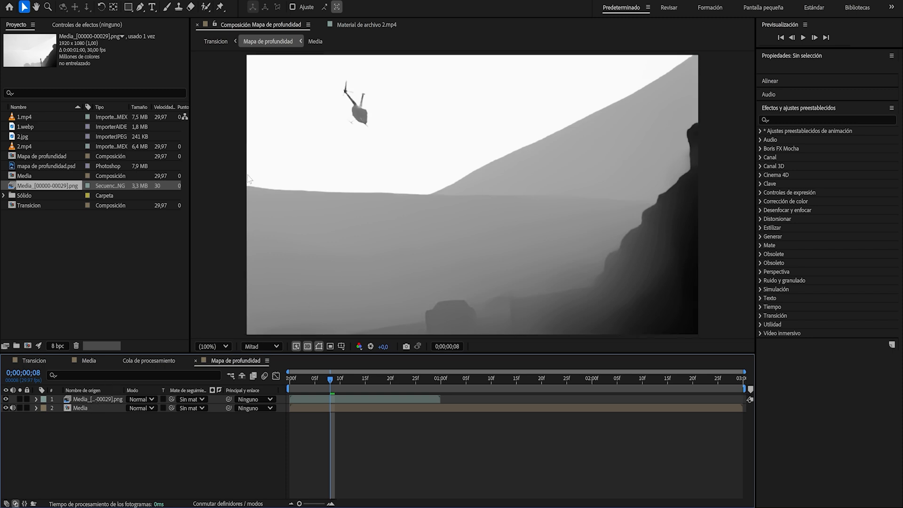
# Preview the Transicion composition from 0;00;01;00 to check the scanner transition with the moving depth map.
pyautogui.click(46, 361)
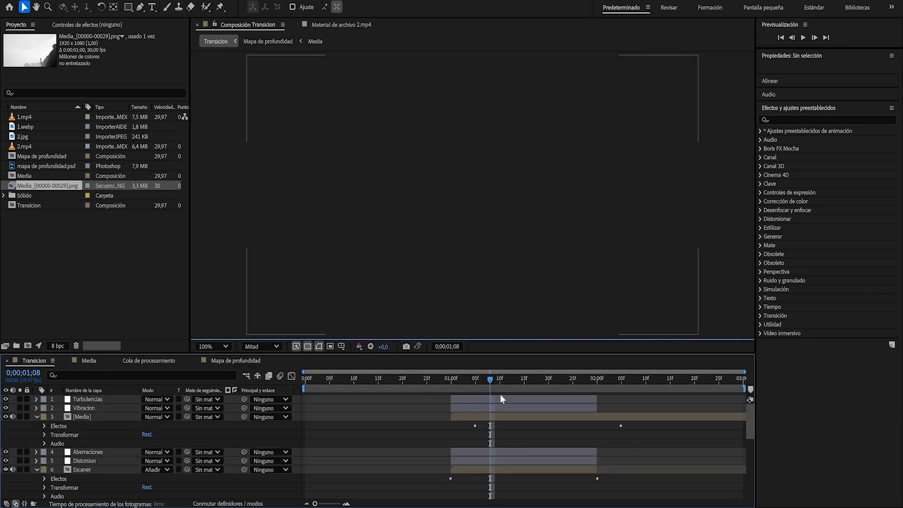
pyautogui.moveTo(456, 379); pyautogui.dragTo(452, 381)
pyautogui.press('space')
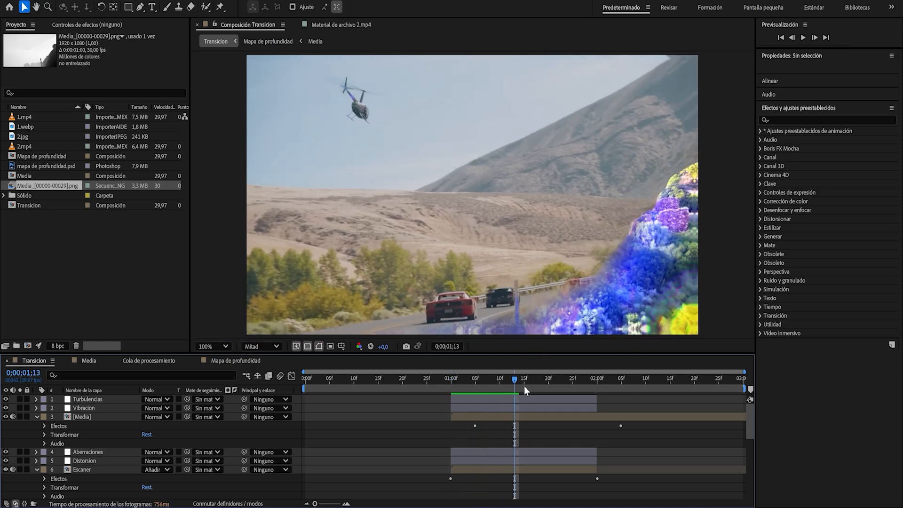
pyautogui.press('space')
pyautogui.press('space')
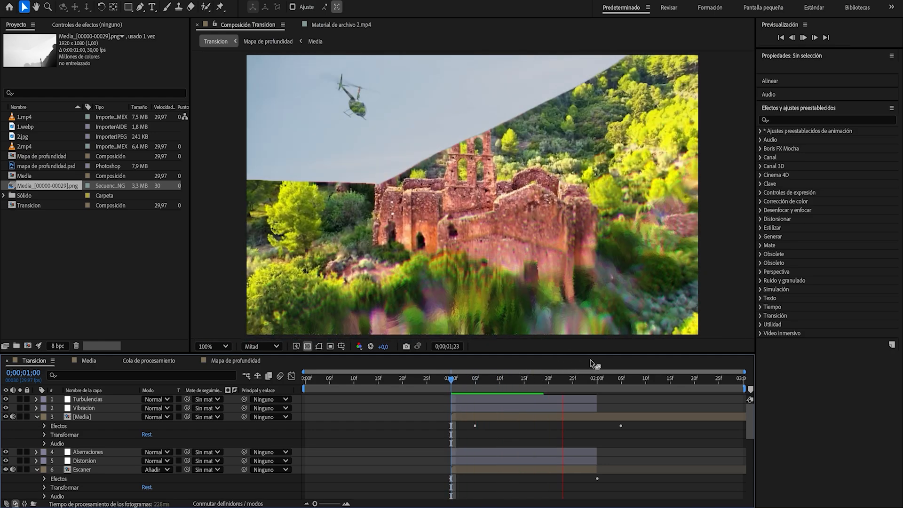
pyautogui.click(663, 380)
pyautogui.moveTo(658, 381); pyautogui.dragTo(446, 384)
pyautogui.press('space')
pyautogui.moveTo(650, 386); pyautogui.dragTo(452, 399)
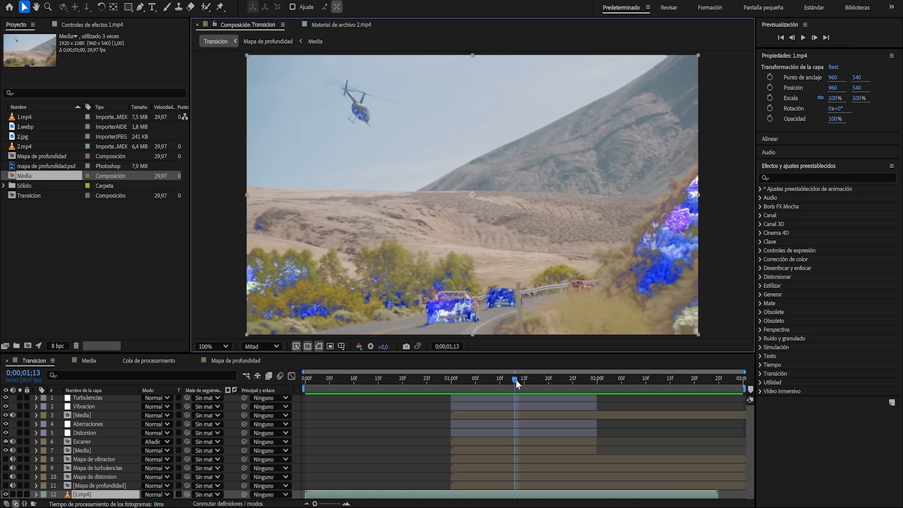
# Scrub Transicion around 0;00;01;11, then open the Media composition and compare its original footage near 0;00;00;15.
pyautogui.moveTo(516, 383)
pyautogui.mouseDown()
pyautogui.moveTo(476, 383)
pyautogui.moveTo(514, 383)
pyautogui.moveTo(504, 383)
pyautogui.mouseUp()
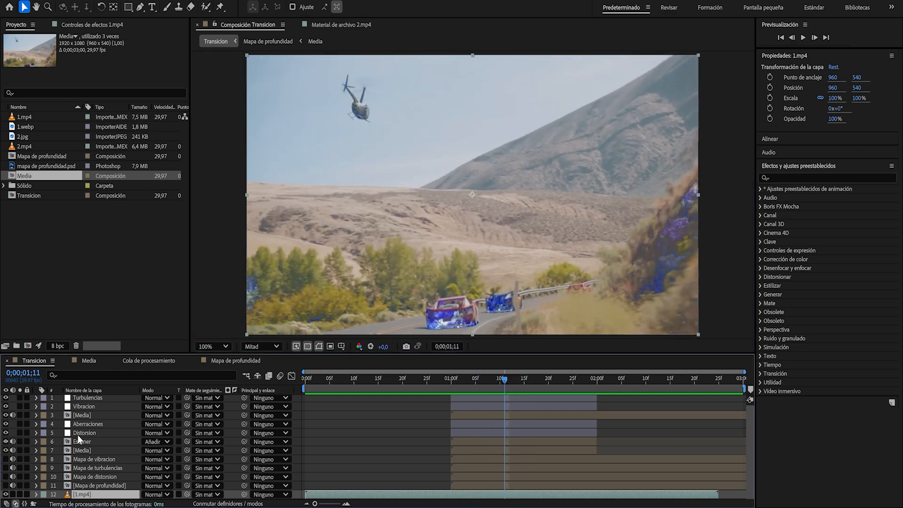
pyautogui.click(29, 197)
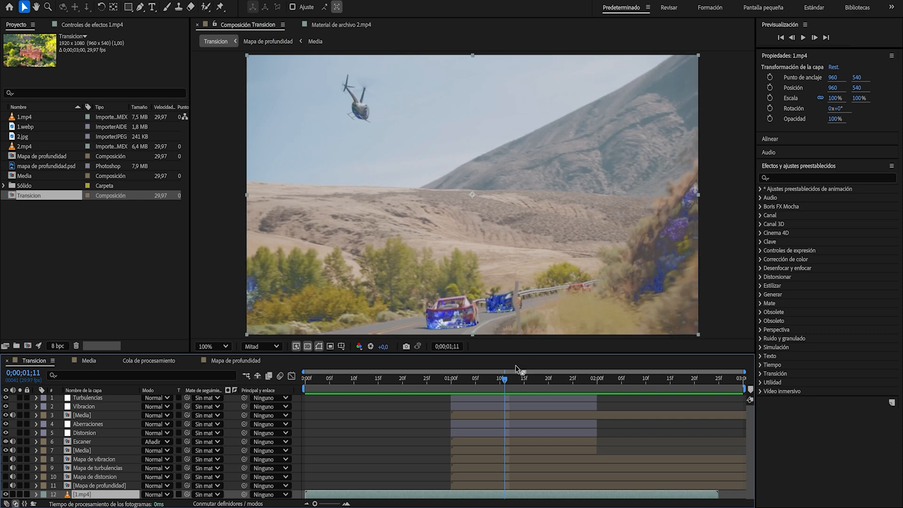
pyautogui.moveTo(508, 379); pyautogui.dragTo(500, 380)
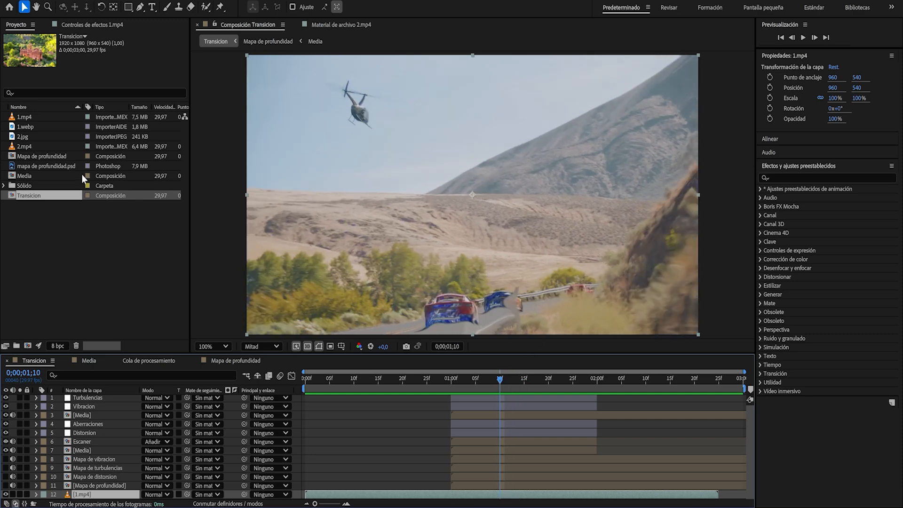
pyautogui.doubleClick(30, 175)
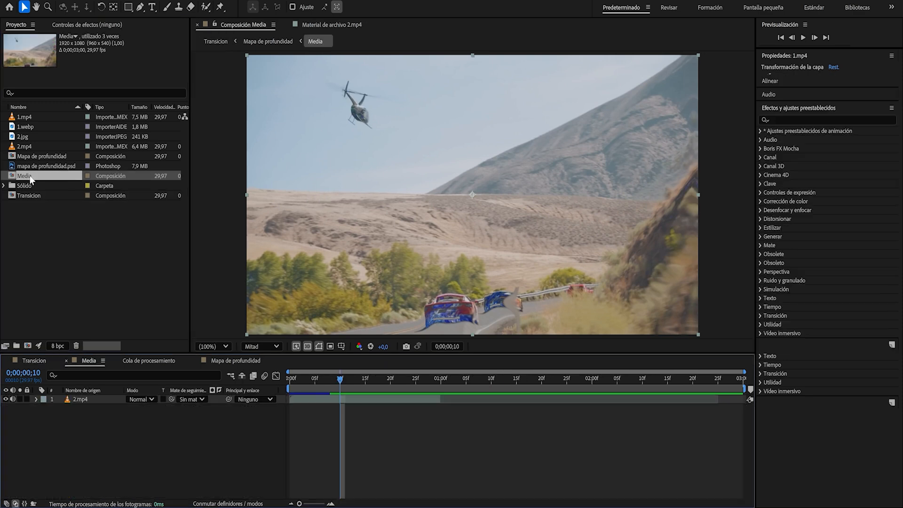
pyautogui.moveTo(360, 383)
pyautogui.mouseDown()
pyautogui.moveTo(408, 391)
pyautogui.moveTo(365, 390)
pyautogui.mouseUp()
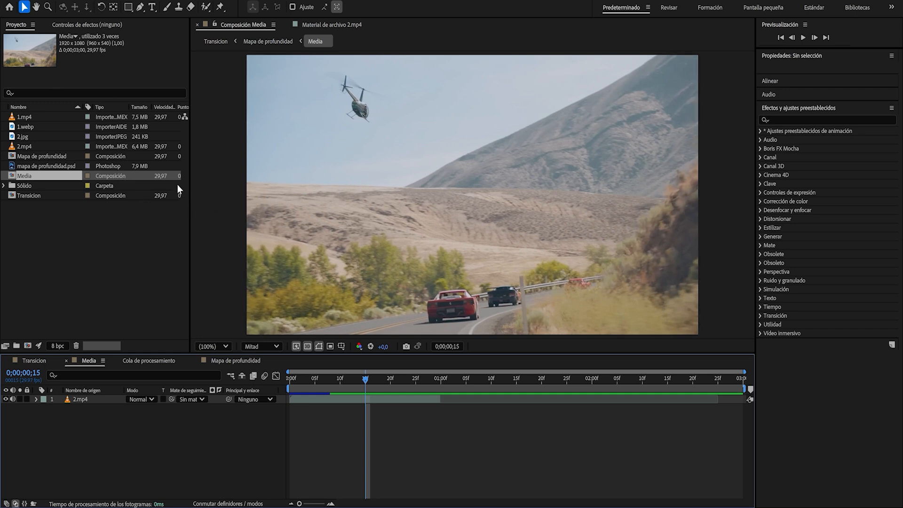
pyautogui.moveTo(366, 379); pyautogui.dragTo(361, 379)
# Return to the Transicion composition and examine the distortion over the cars between 0;00;01;06 and 0;00;01;08.
pyautogui.click(36, 360)
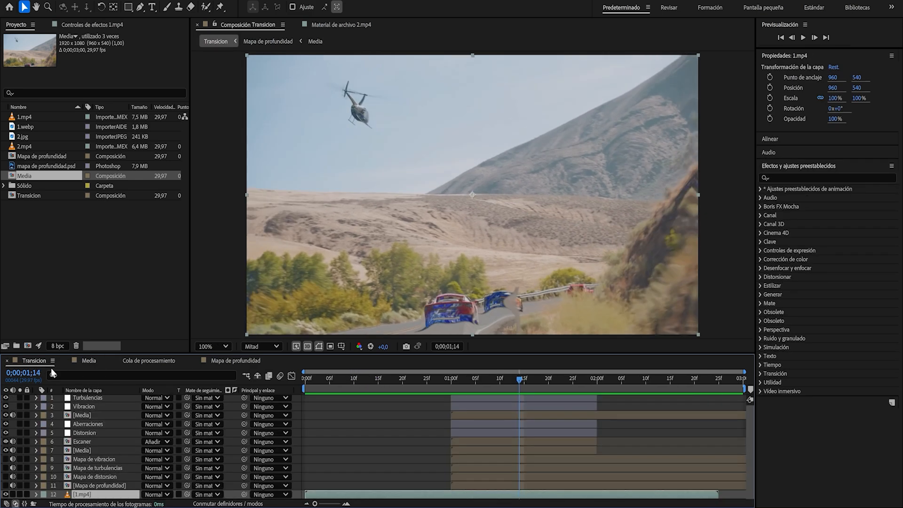
pyautogui.moveTo(523, 381); pyautogui.dragTo(486, 389)
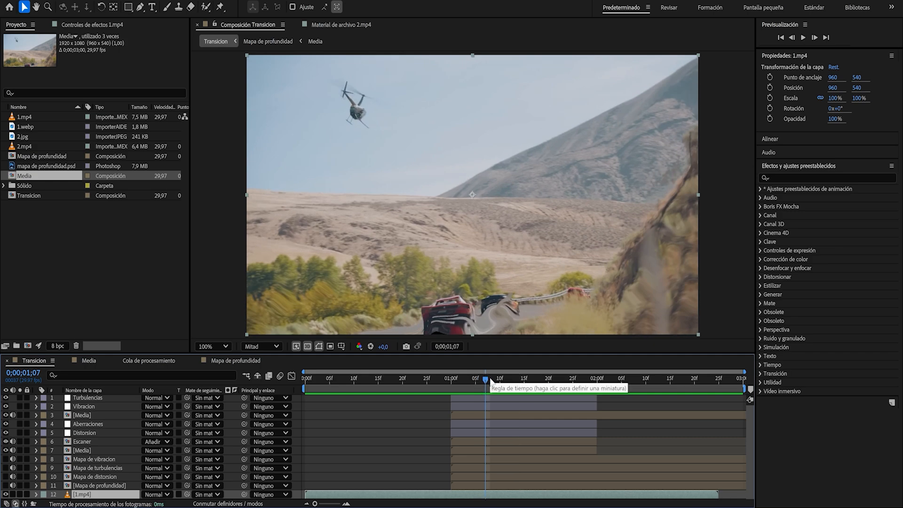
pyautogui.moveTo(489, 377); pyautogui.dragTo(493, 428)
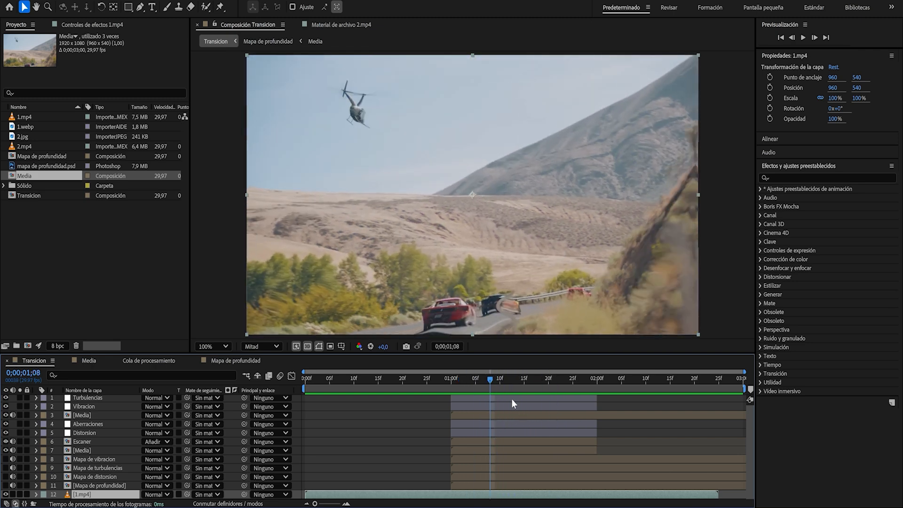
pyautogui.moveTo(493, 379); pyautogui.dragTo(479, 463)
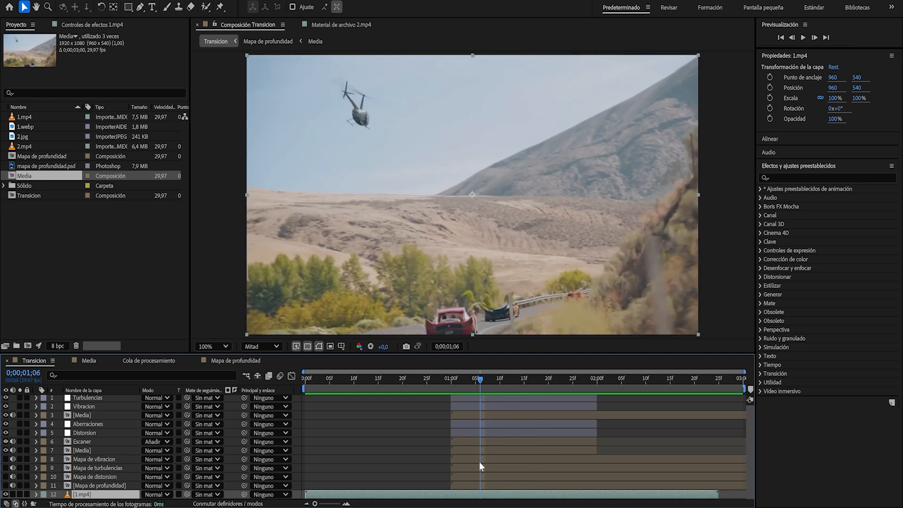